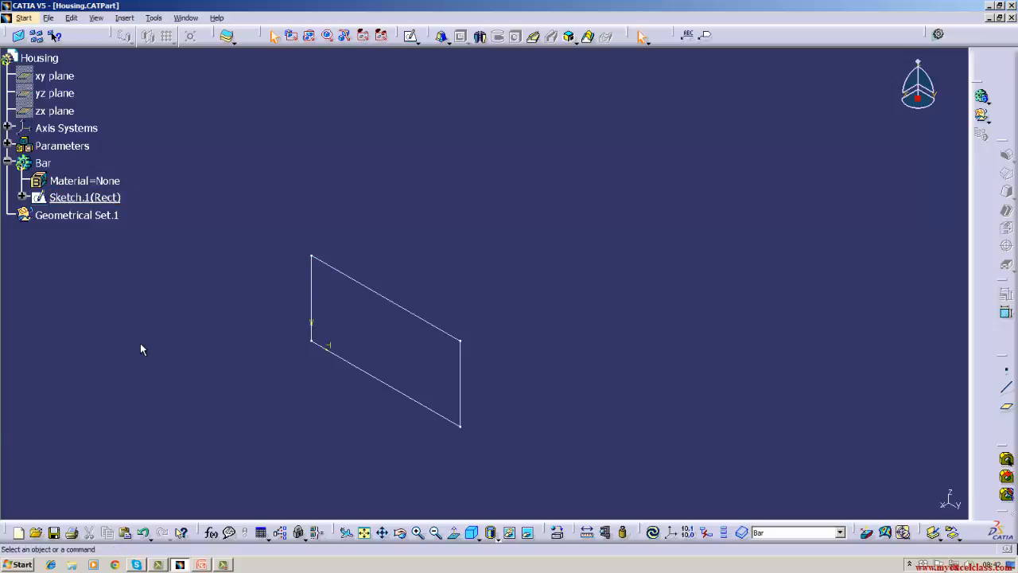
Open the rectangle sketch in Bar to inspect its profile and dimensions, and return to the 3D part.
{"action": "double_click", "coordinate": [361, 285]}
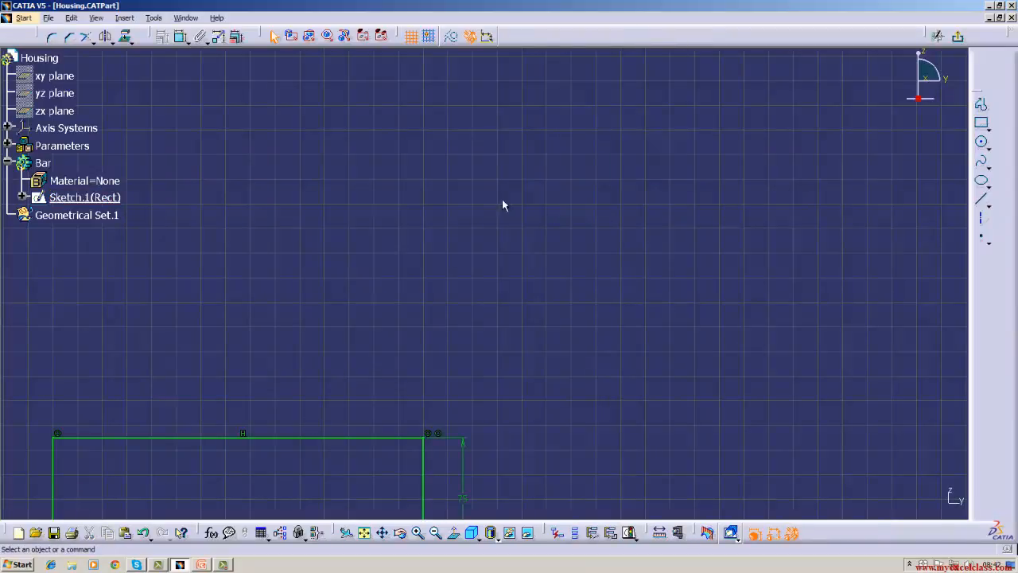
{"action": "left_click", "coordinate": [95, 17]}
{"action": "left_click", "coordinate": [119, 157]}
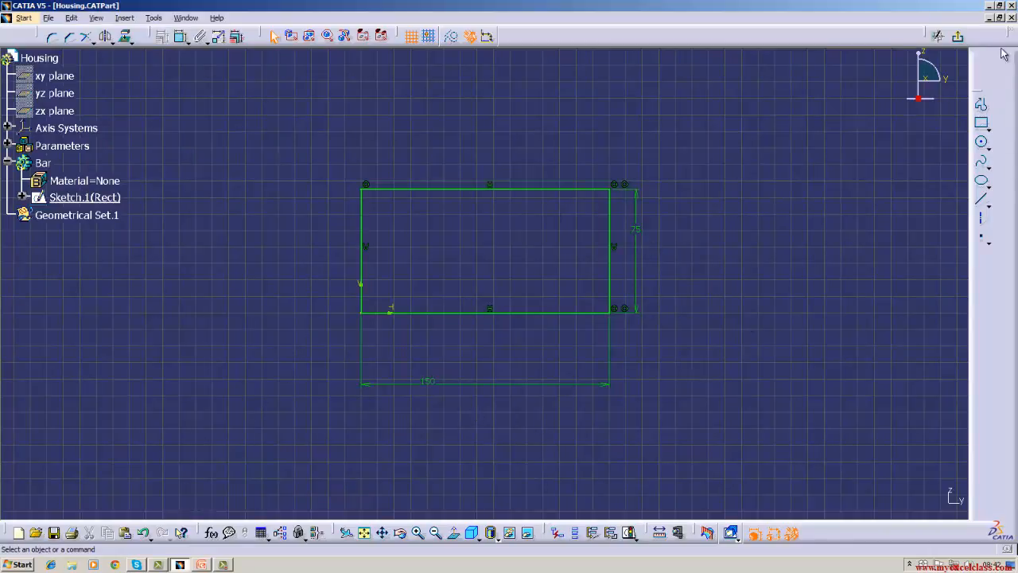
{"action": "left_click", "coordinate": [960, 40]}
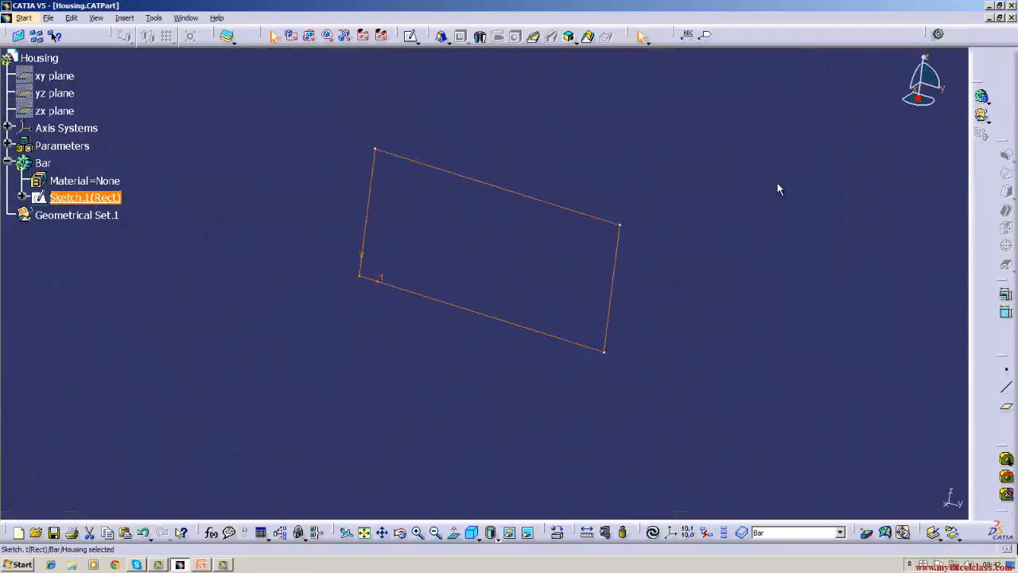
{"action": "left_click", "coordinate": [450, 37]}
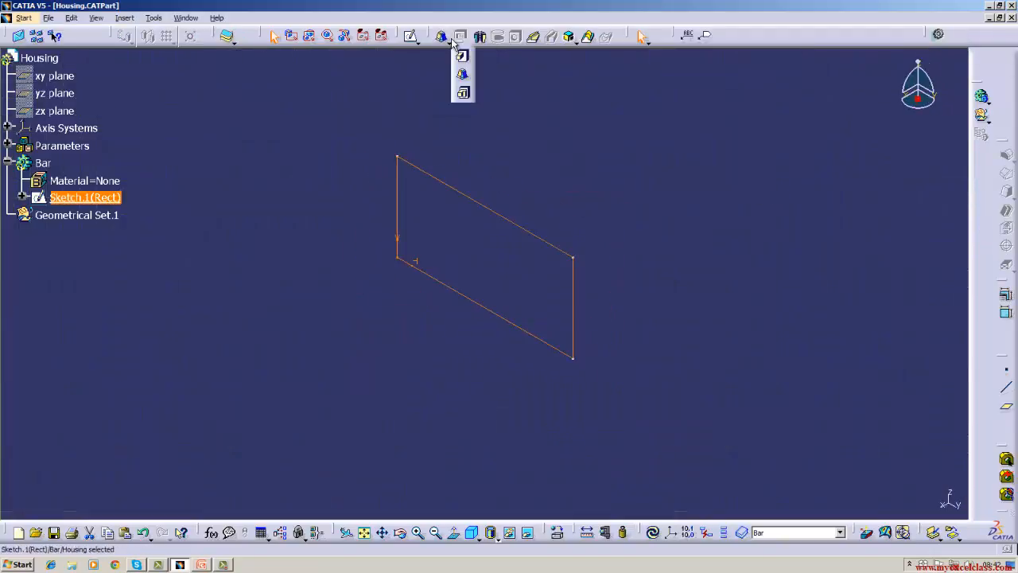
{"action": "left_click", "coordinate": [460, 58]}
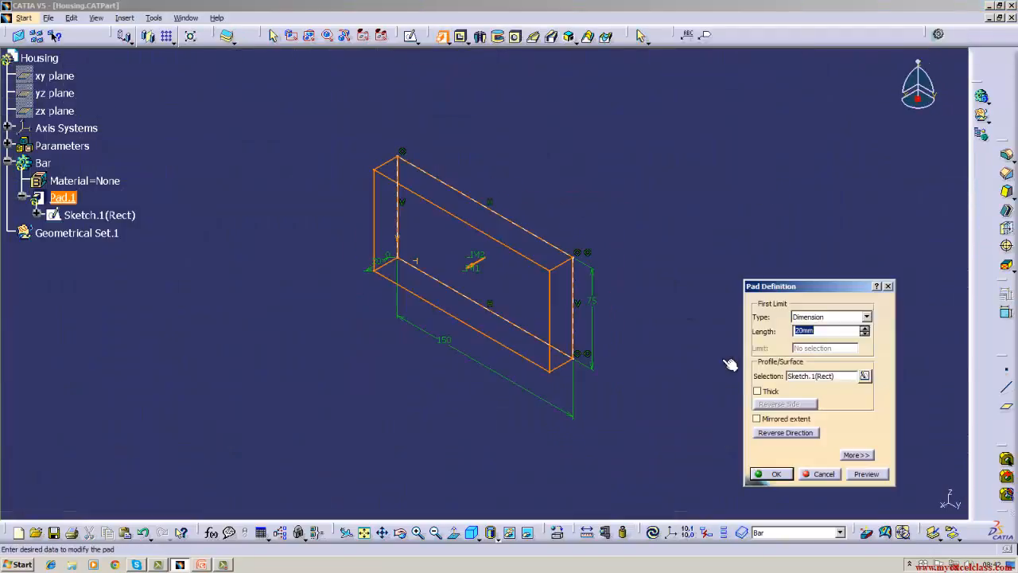
{"action": "left_click", "coordinate": [827, 475]}
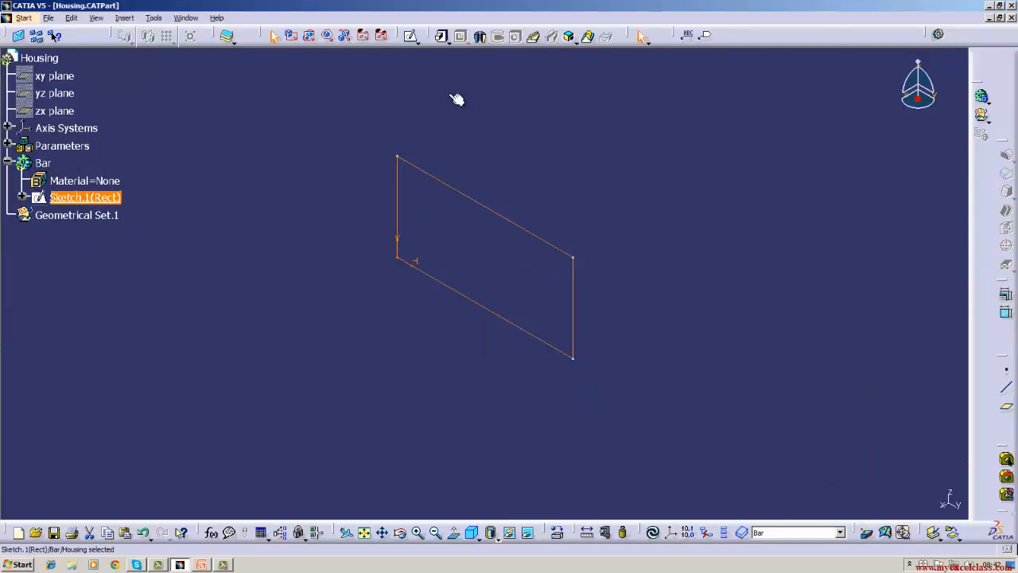
{"action": "left_click", "coordinate": [447, 37]}
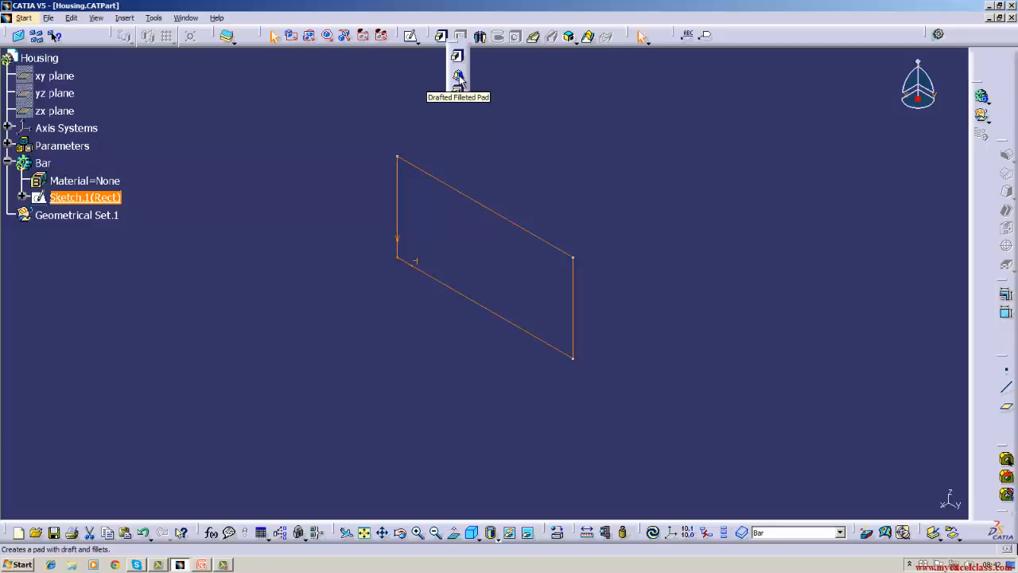
{"action": "left_click", "coordinate": [459, 75]}
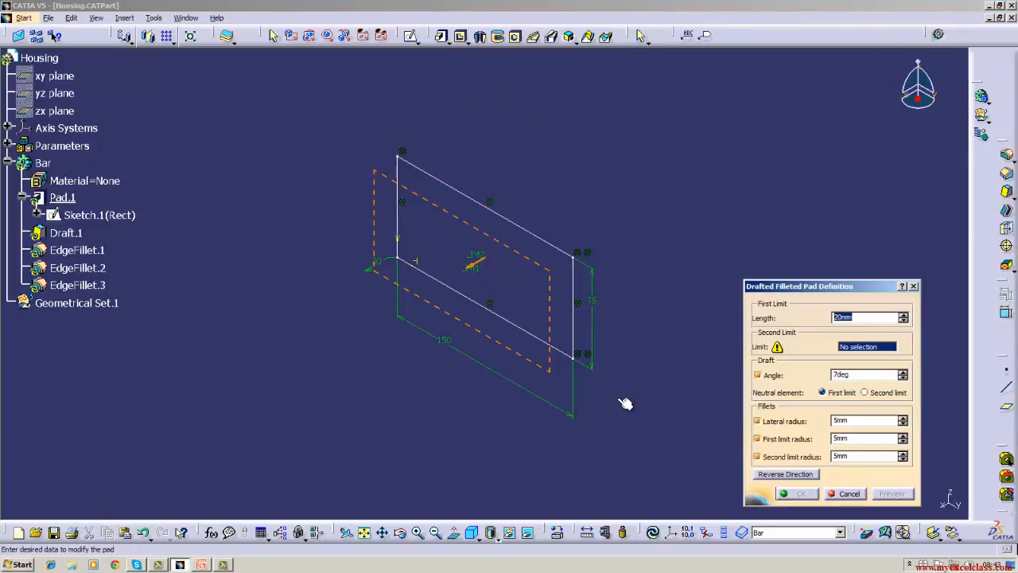
{"action": "left_click", "coordinate": [848, 494]}
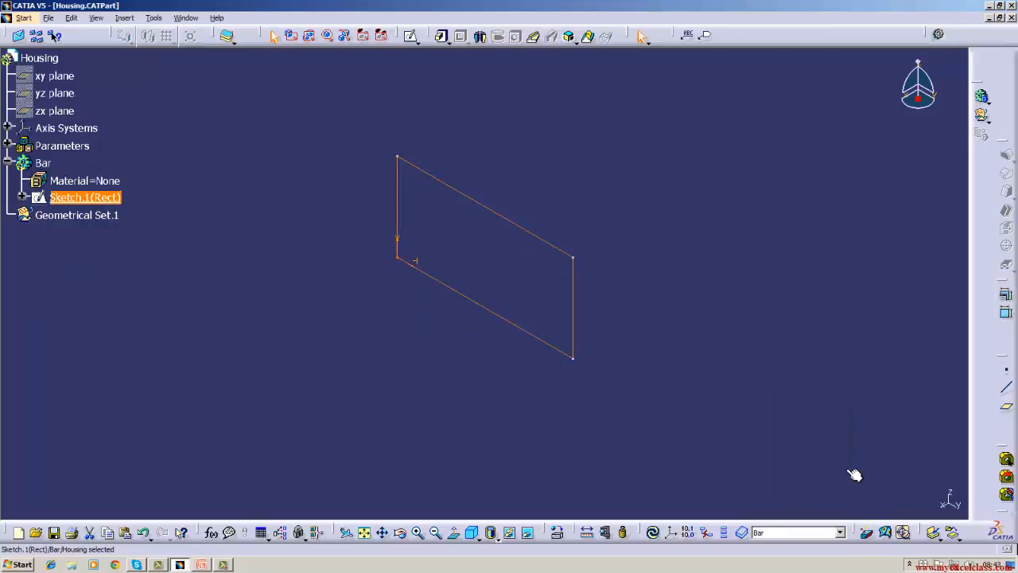
{"action": "left_click", "coordinate": [780, 405]}
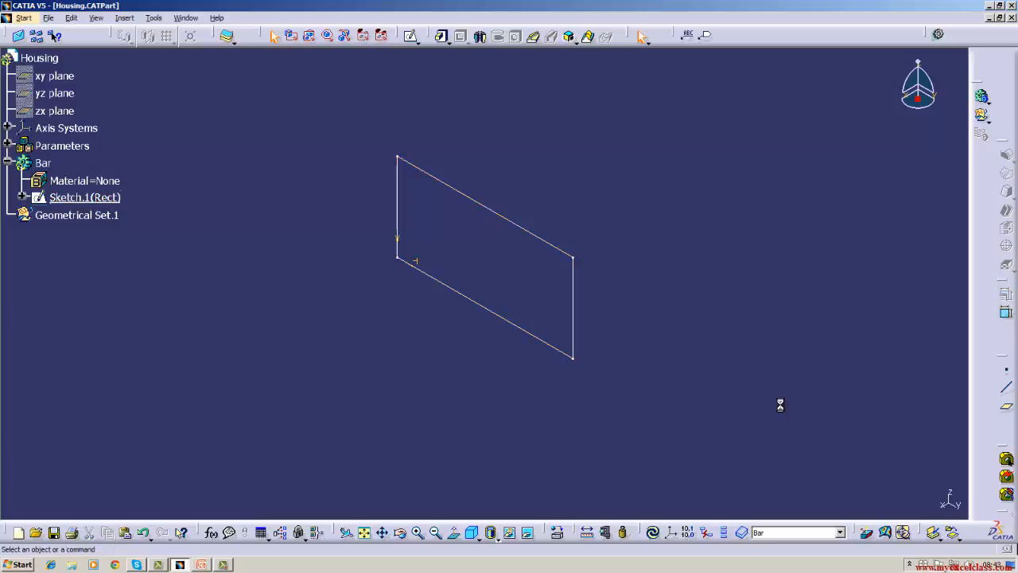
Update the part and show the hidden xy, yz and zx planes.
{"action": "left_click", "coordinate": [652, 532]}
{"action": "right_click", "coordinate": [54, 76]}
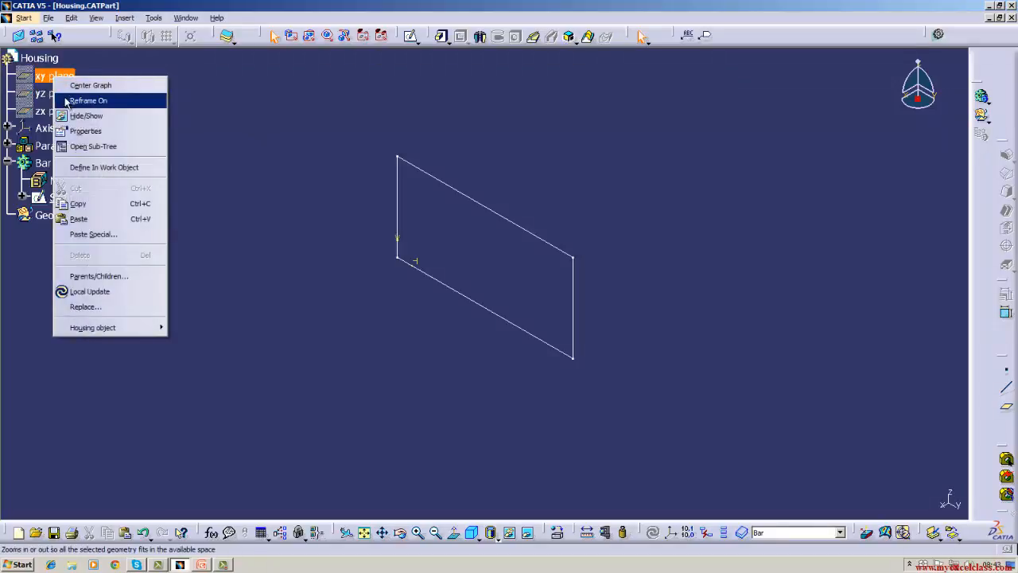
{"action": "left_click", "coordinate": [70, 116]}
{"action": "right_click", "coordinate": [62, 94]}
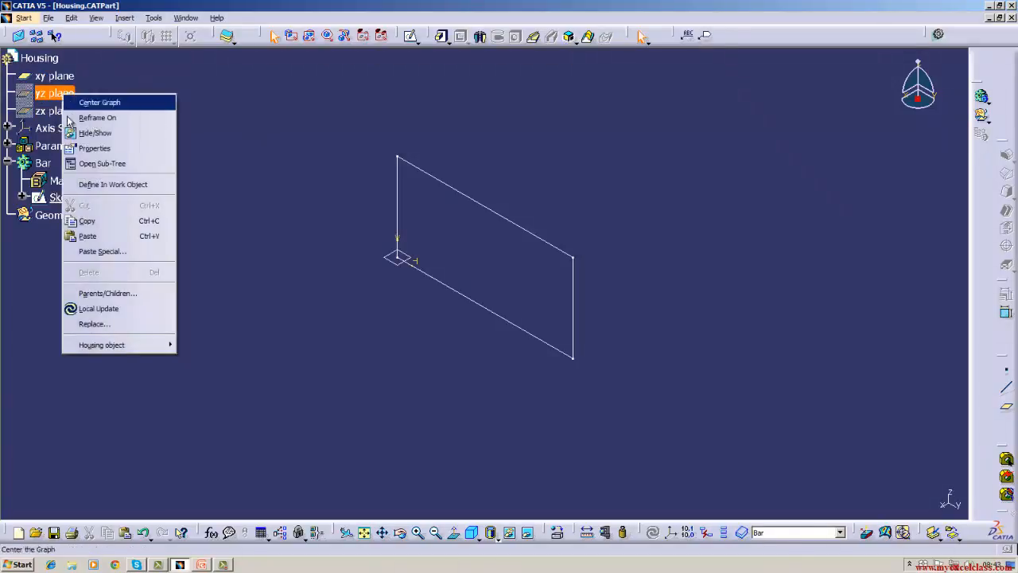
{"action": "left_click", "coordinate": [77, 134]}
{"action": "right_click", "coordinate": [62, 111]}
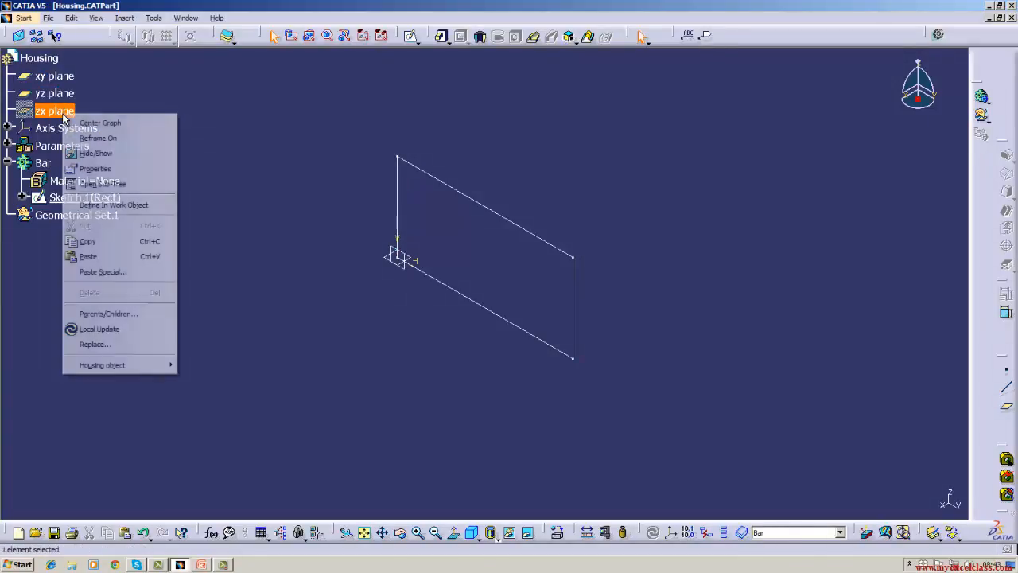
{"action": "left_click", "coordinate": [87, 156]}
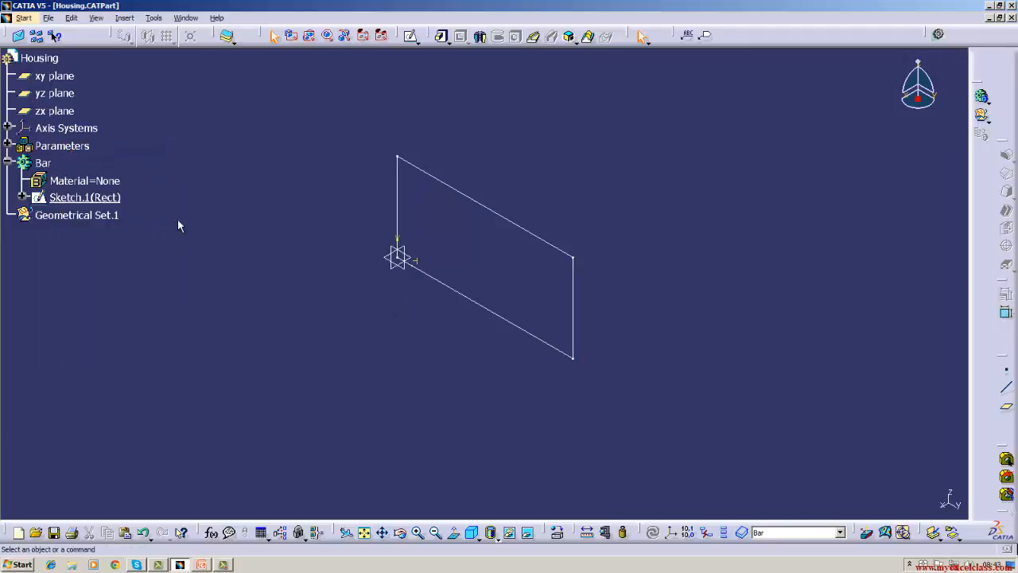
Show the Absolute Axis System, select it at the origin and hide it again.
{"action": "left_click", "coordinate": [8, 127]}
{"action": "left_click", "coordinate": [80, 145]}
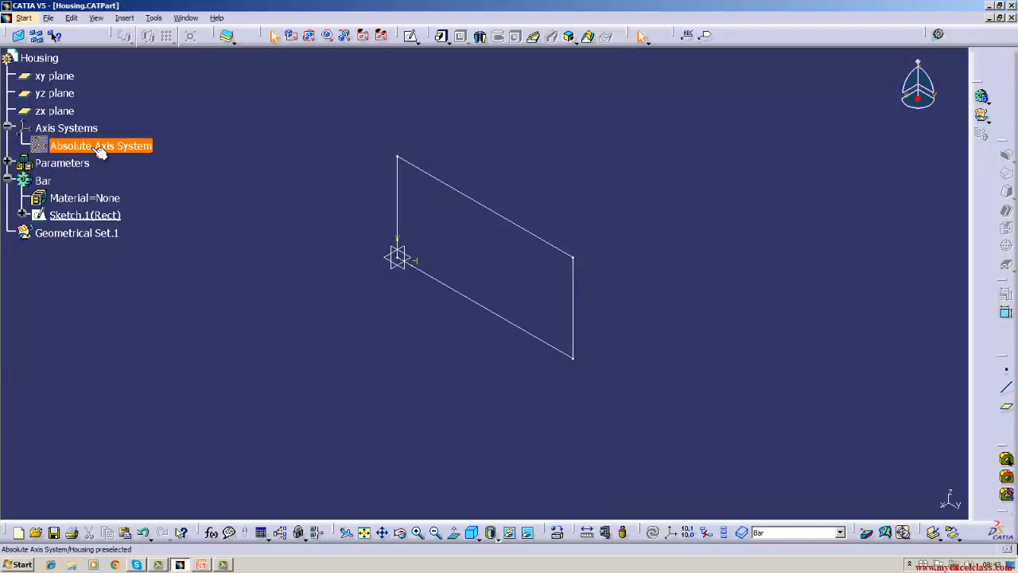
{"action": "right_click", "coordinate": [90, 146]}
{"action": "left_click", "coordinate": [113, 191]}
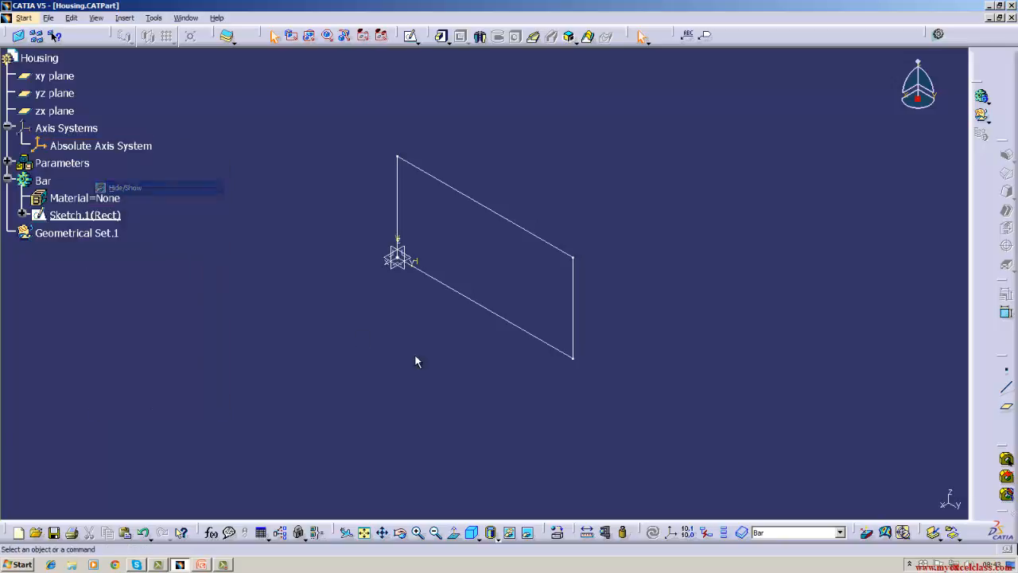
{"action": "left_click", "coordinate": [396, 262]}
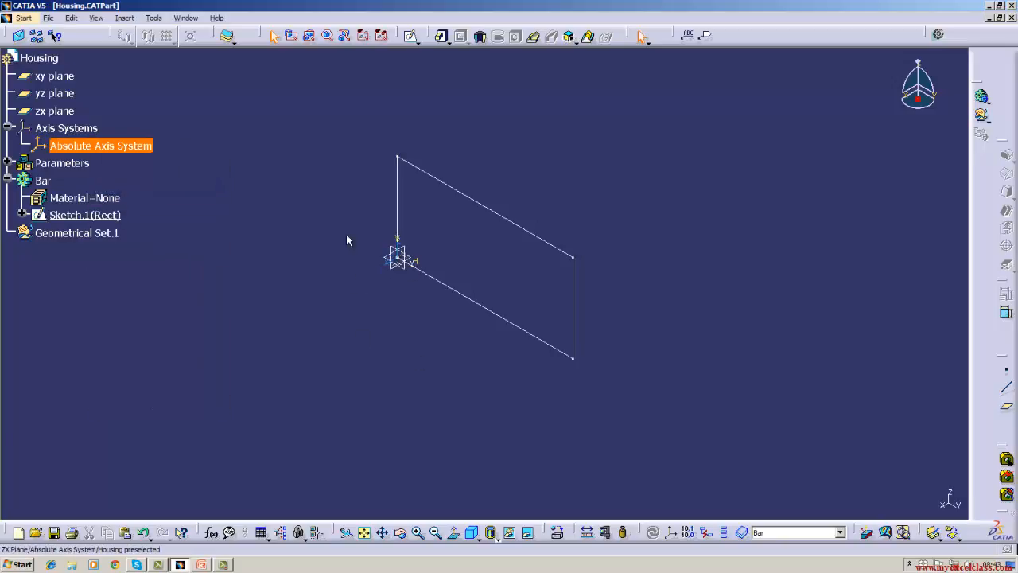
{"action": "right_click", "coordinate": [141, 149]}
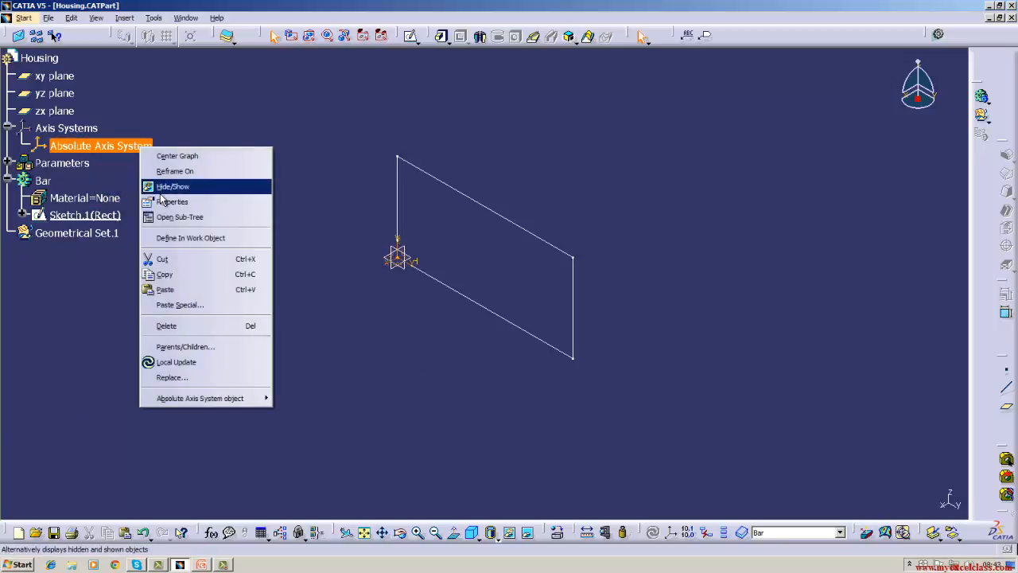
{"action": "left_click", "coordinate": [166, 188]}
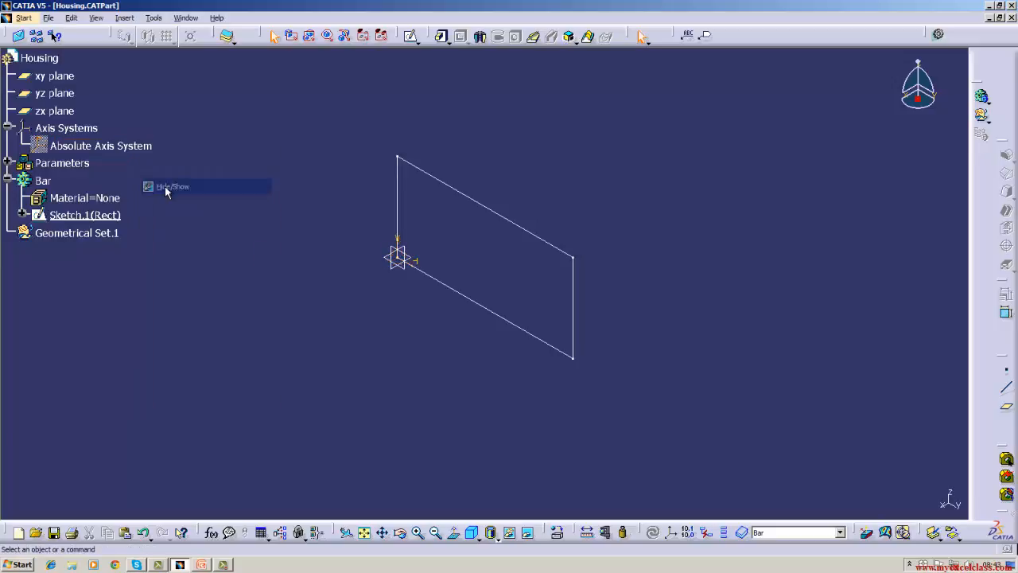
Delete the Absolute Axis System from the Housing part.
{"action": "left_click", "coordinate": [129, 18]}
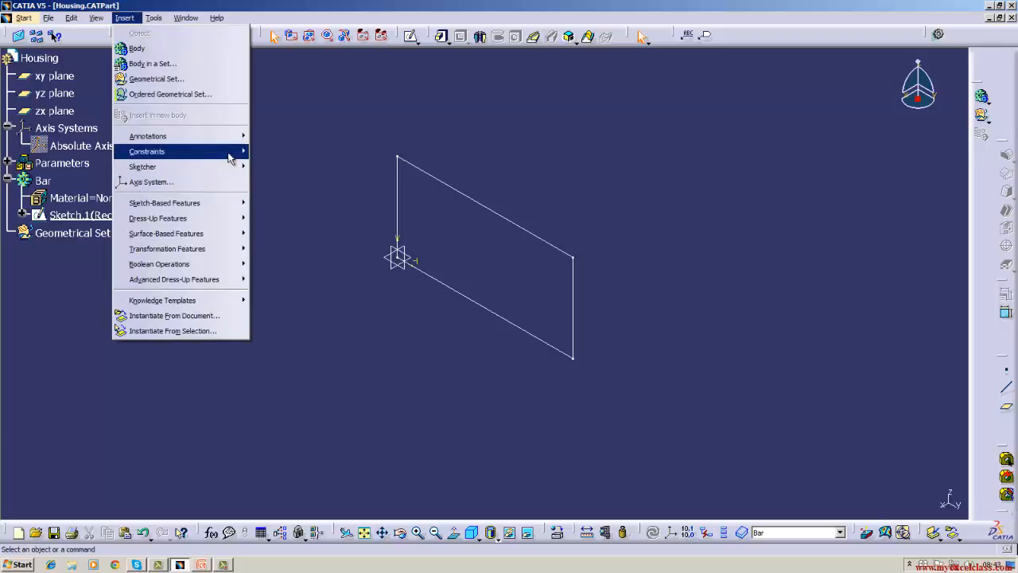
{"action": "left_click", "coordinate": [348, 152]}
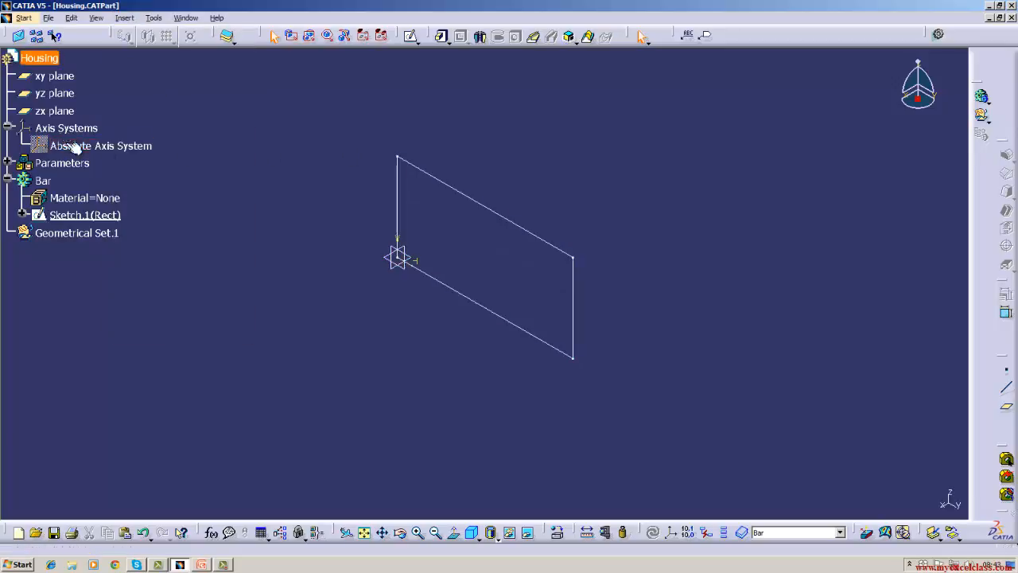
{"action": "right_click", "coordinate": [70, 146]}
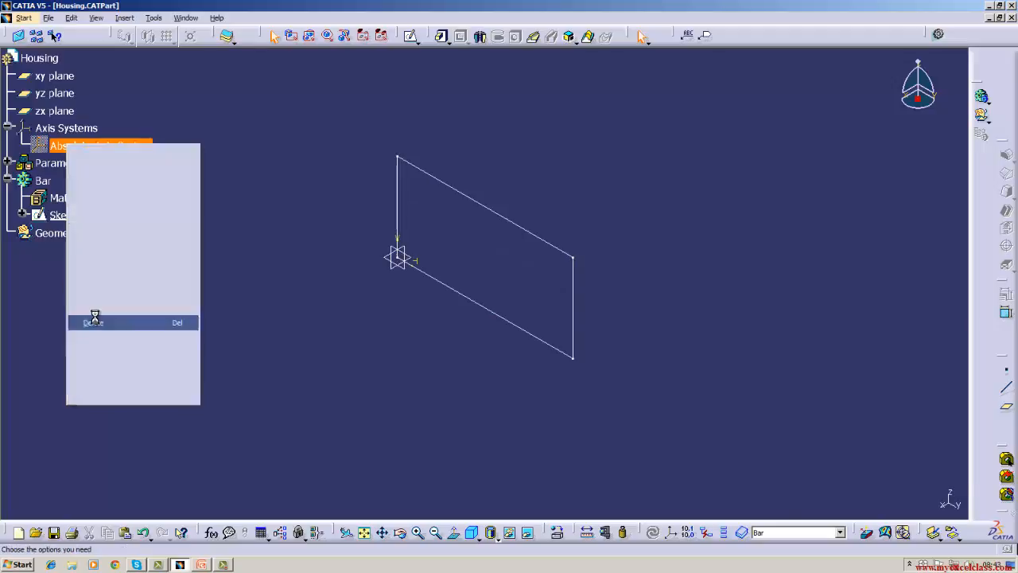
{"action": "left_click", "coordinate": [94, 322]}
{"action": "left_click", "coordinate": [891, 501]}
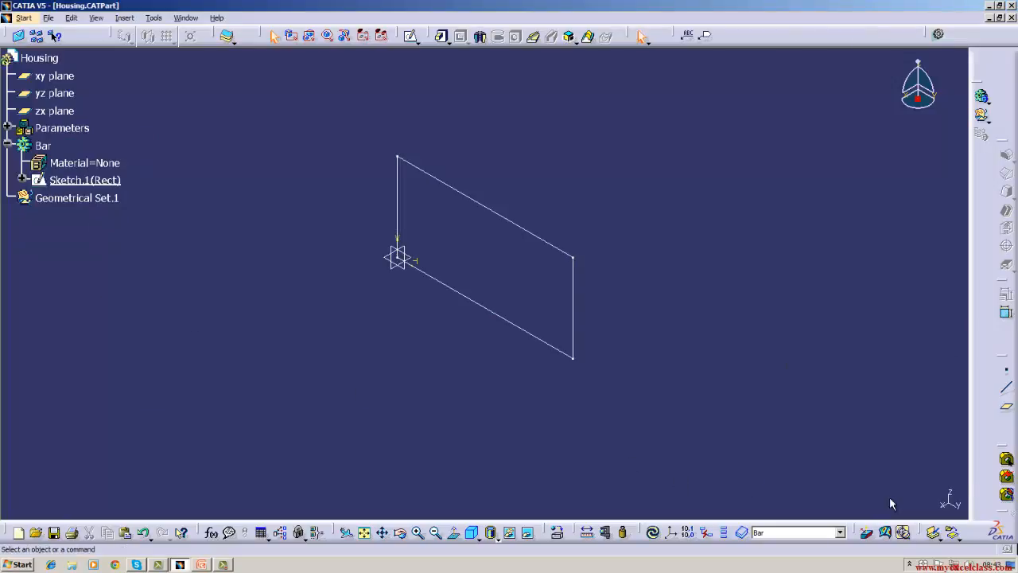
Create a Standard axis system with the default origin and axes, and hide it.
{"action": "left_click", "coordinate": [128, 18]}
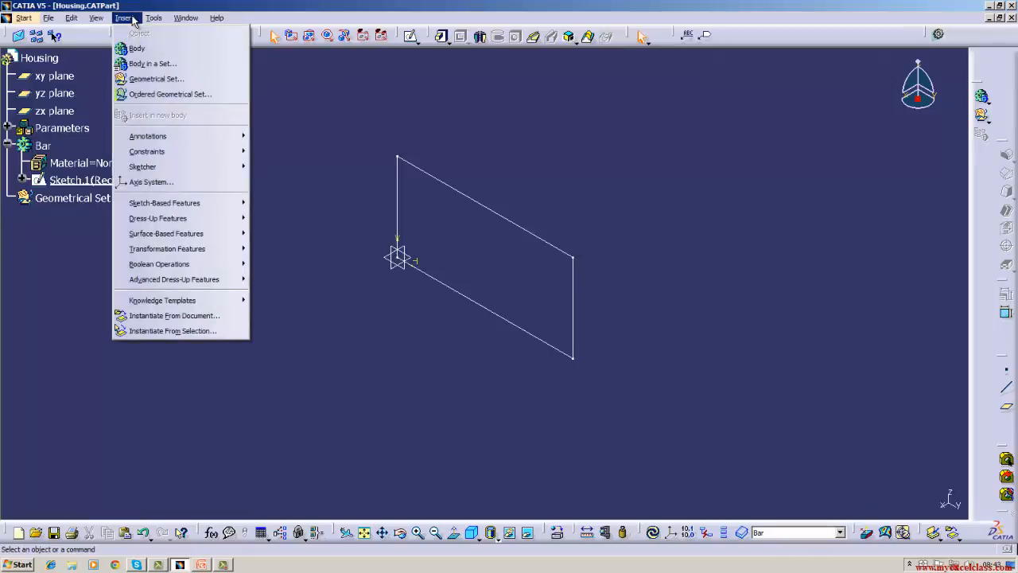
{"action": "left_click", "coordinate": [141, 182]}
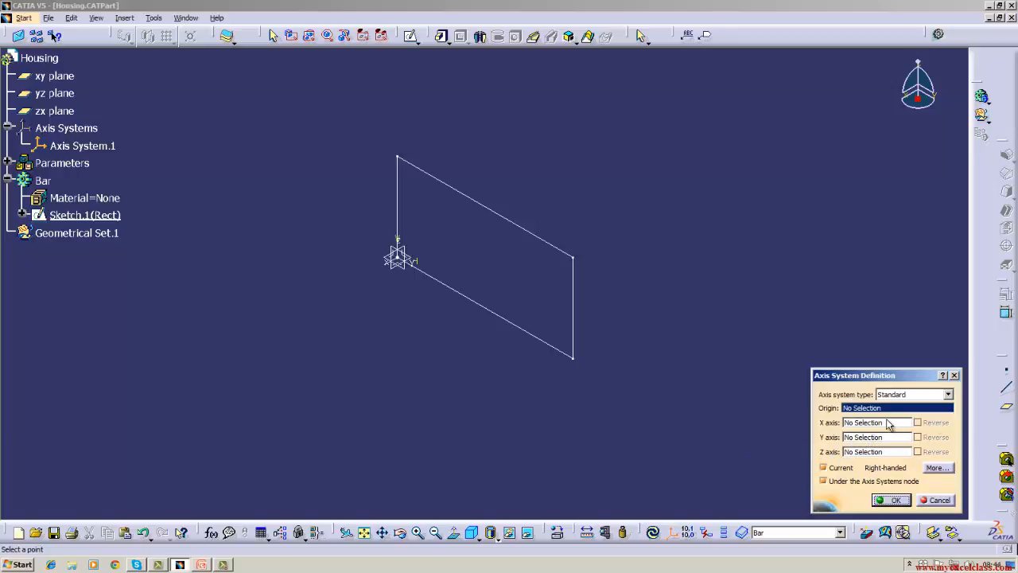
{"action": "left_click", "coordinate": [887, 500]}
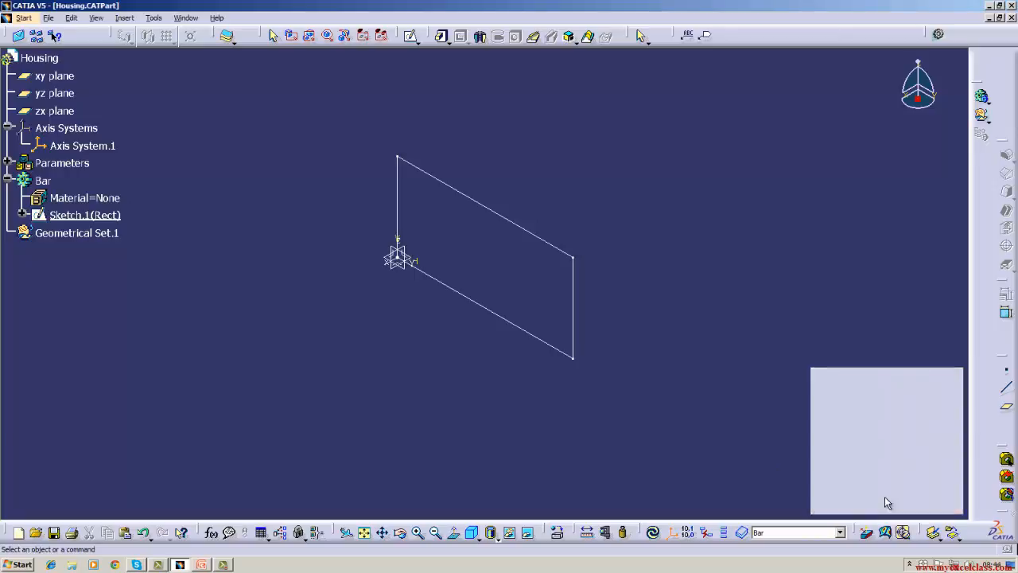
{"action": "left_click", "coordinate": [87, 146]}
{"action": "right_click", "coordinate": [96, 144]}
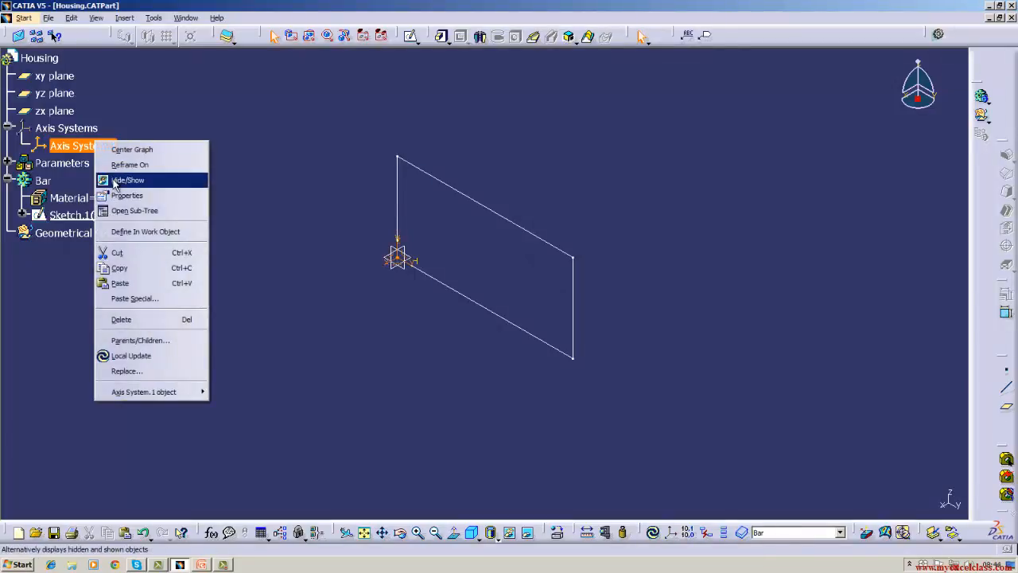
{"action": "left_click", "coordinate": [120, 181]}
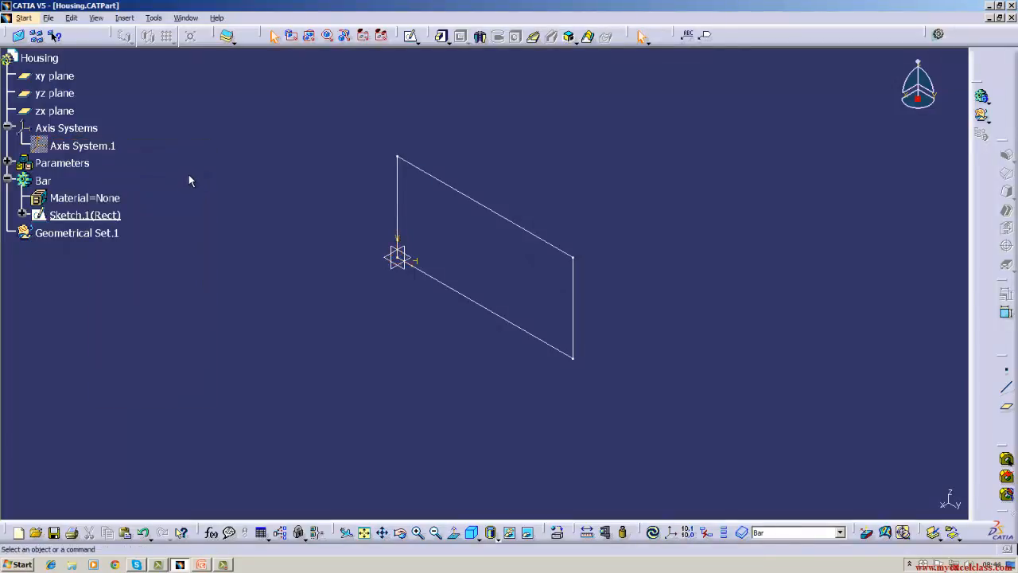
{"action": "left_click", "coordinate": [448, 40]}
{"action": "left_click", "coordinate": [454, 49]}
{"action": "left_click", "coordinate": [1005, 406]}
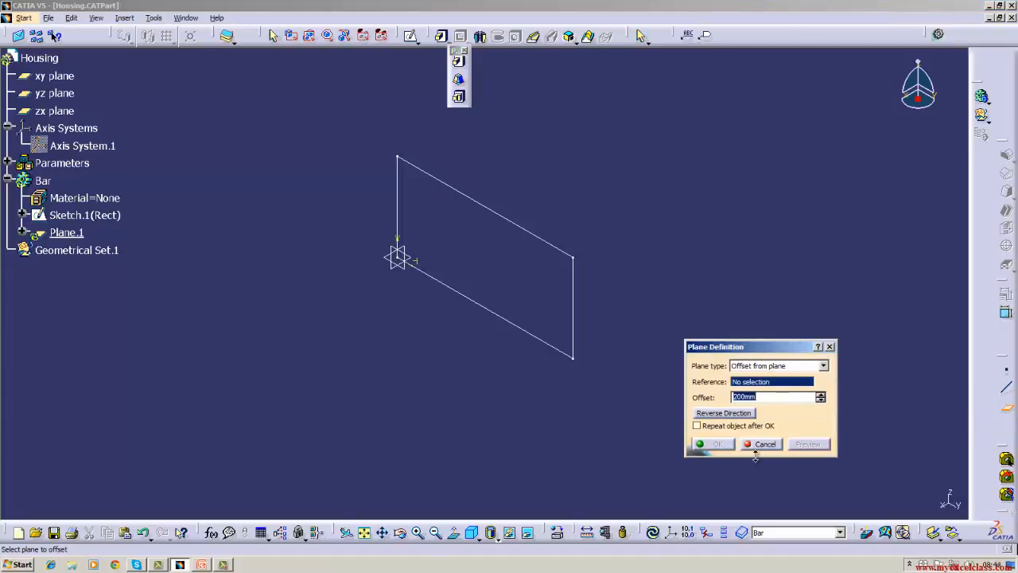
{"action": "left_click", "coordinate": [762, 444]}
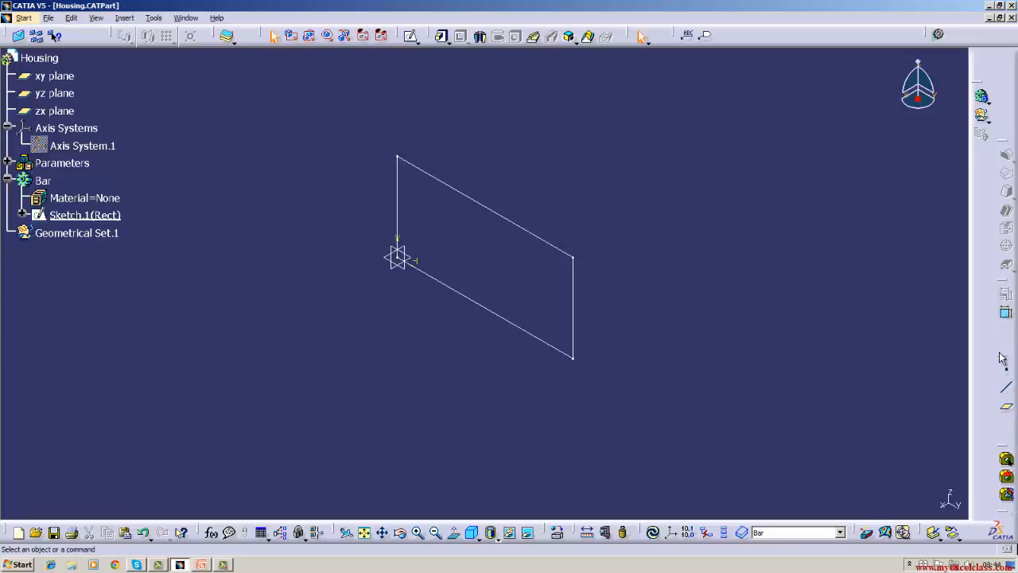
Start a new plane definition and examine the available plane types, keeping Offset from plane.
{"action": "left_click", "coordinate": [1007, 412]}
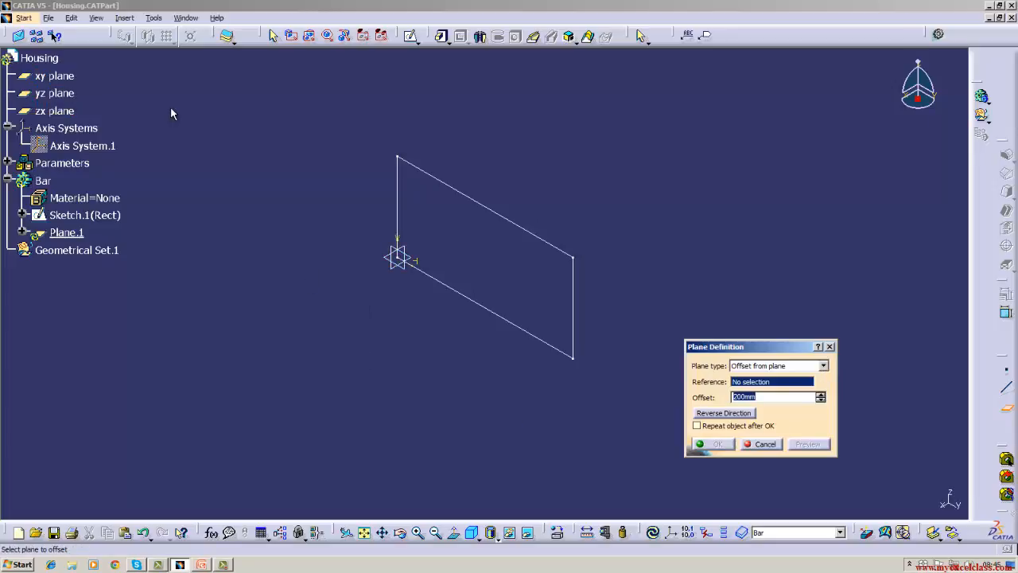
{"action": "left_click", "coordinate": [823, 365]}
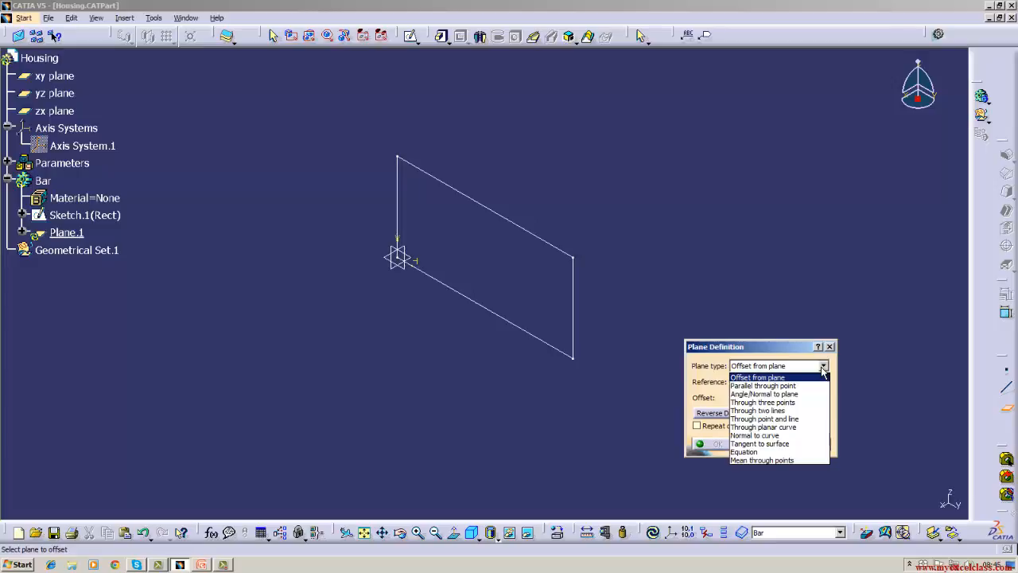
{"action": "left_click", "coordinate": [823, 368]}
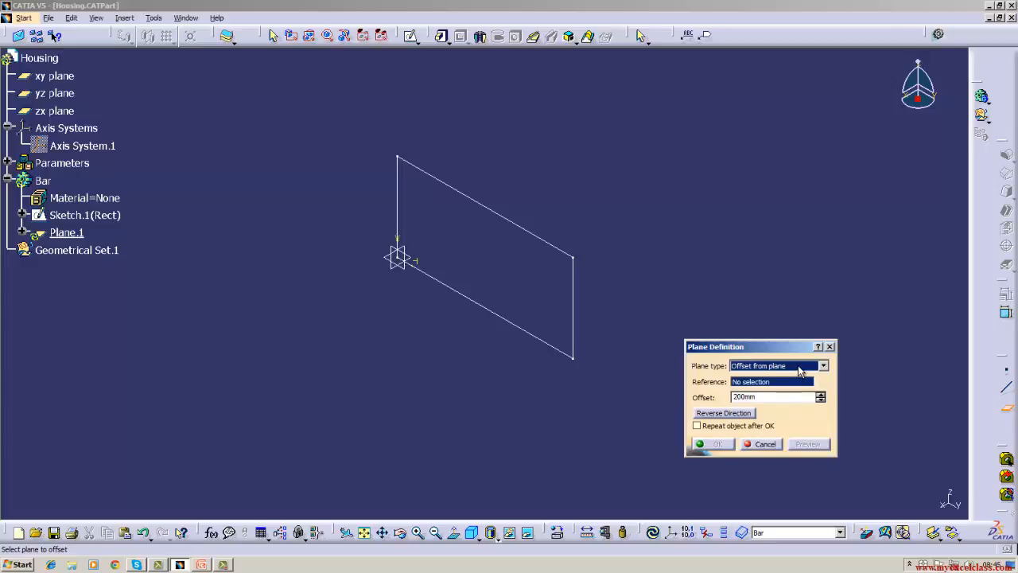
{"action": "left_click", "coordinate": [799, 367]}
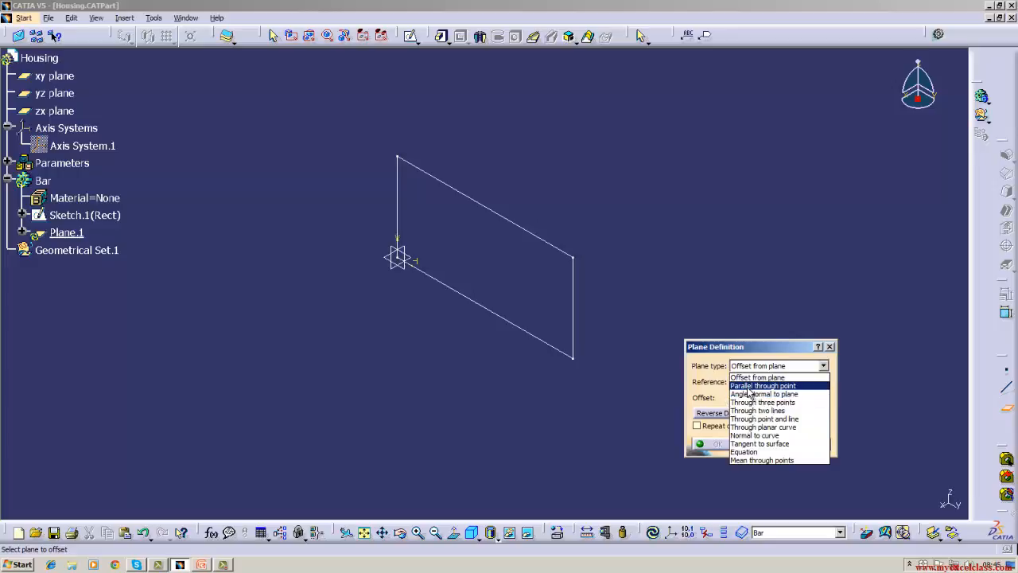
{"action": "left_click", "coordinate": [917, 385]}
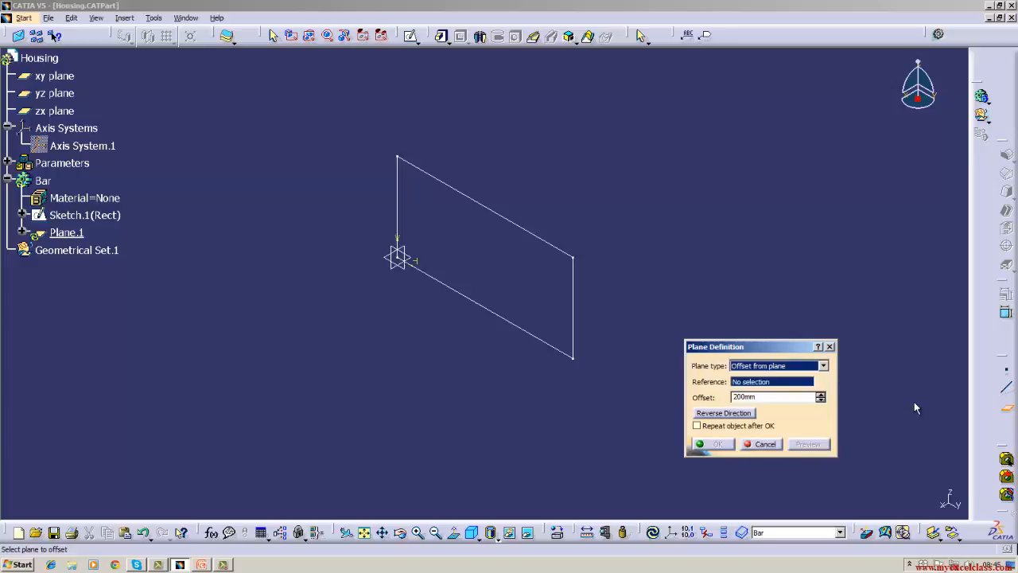
{"action": "left_click", "coordinate": [801, 367]}
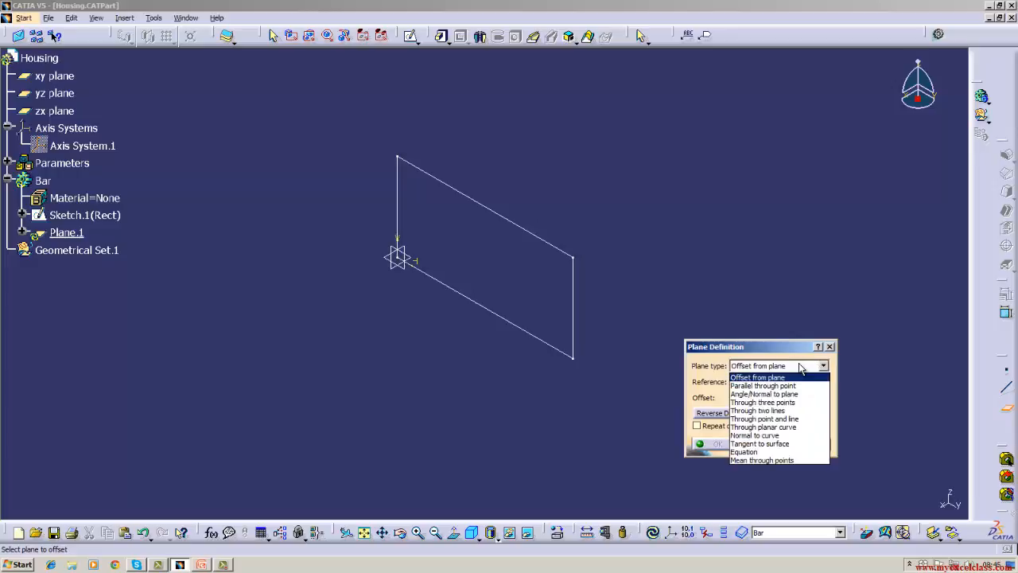
{"action": "left_click", "coordinate": [801, 367]}
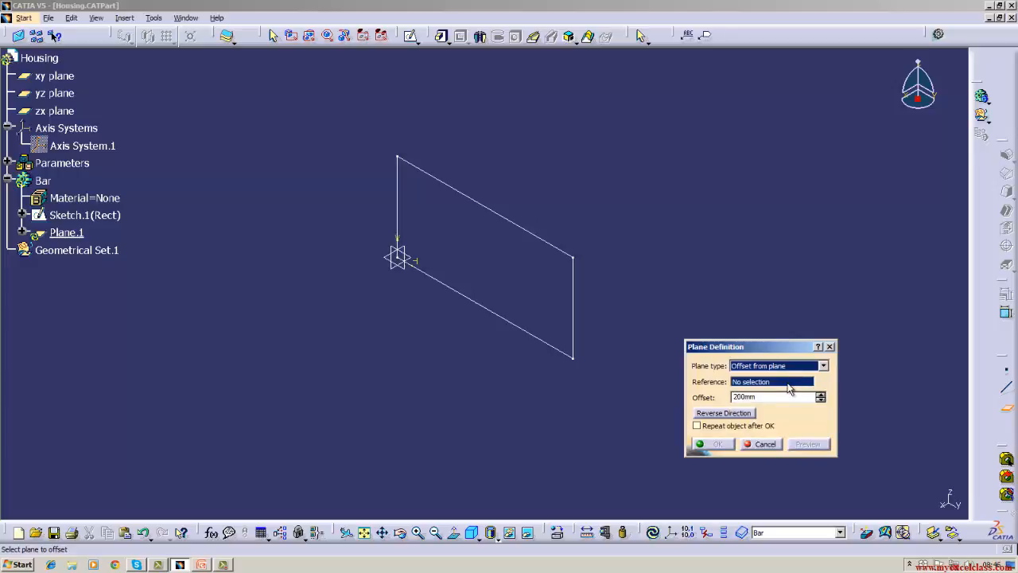
{"action": "left_click", "coordinate": [788, 383]}
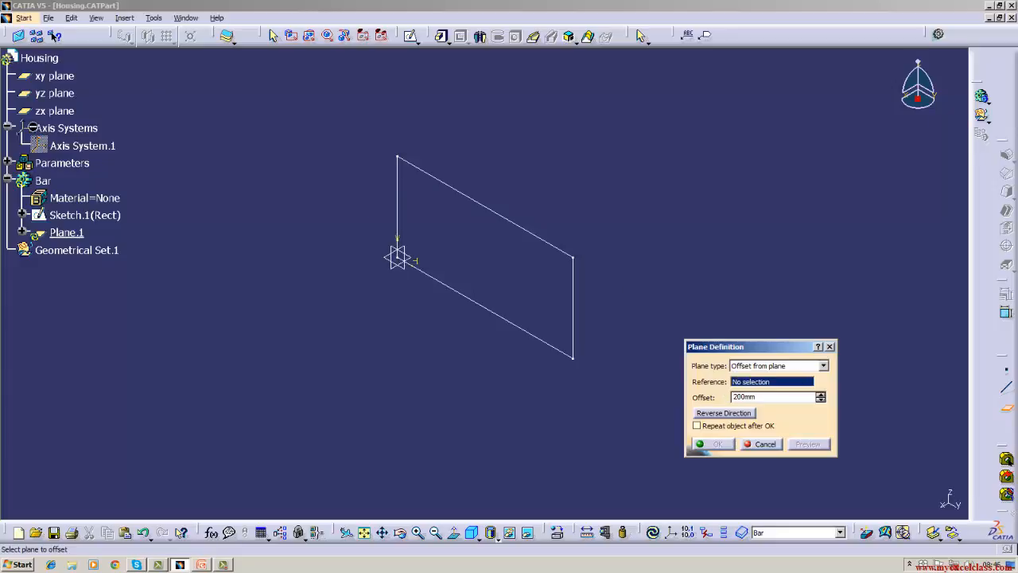
Create a plane offset 200 mm from the yz plane in the reversed direction, and delete it again.
{"action": "left_click", "coordinate": [58, 93]}
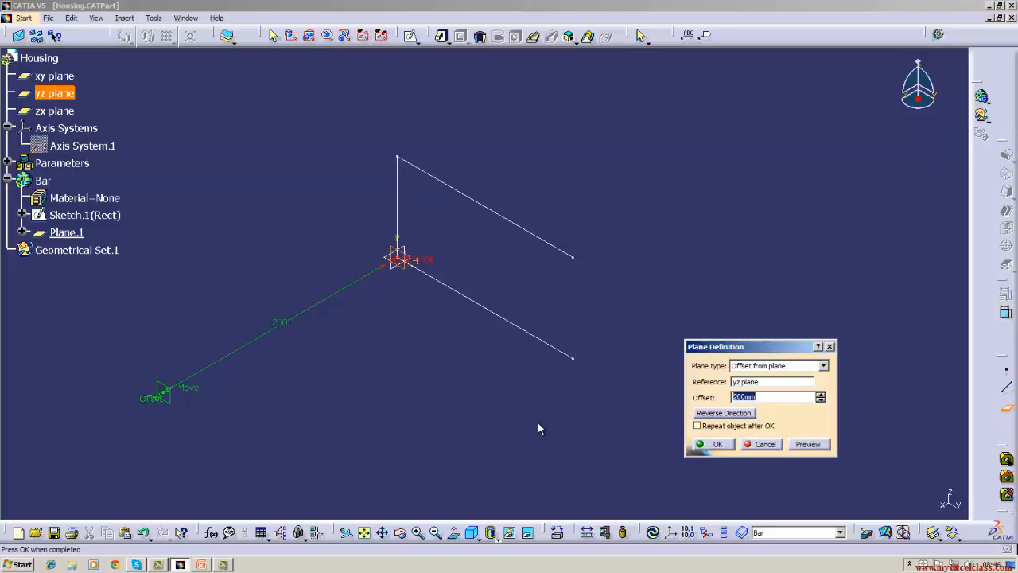
{"action": "left_click", "coordinate": [735, 413]}
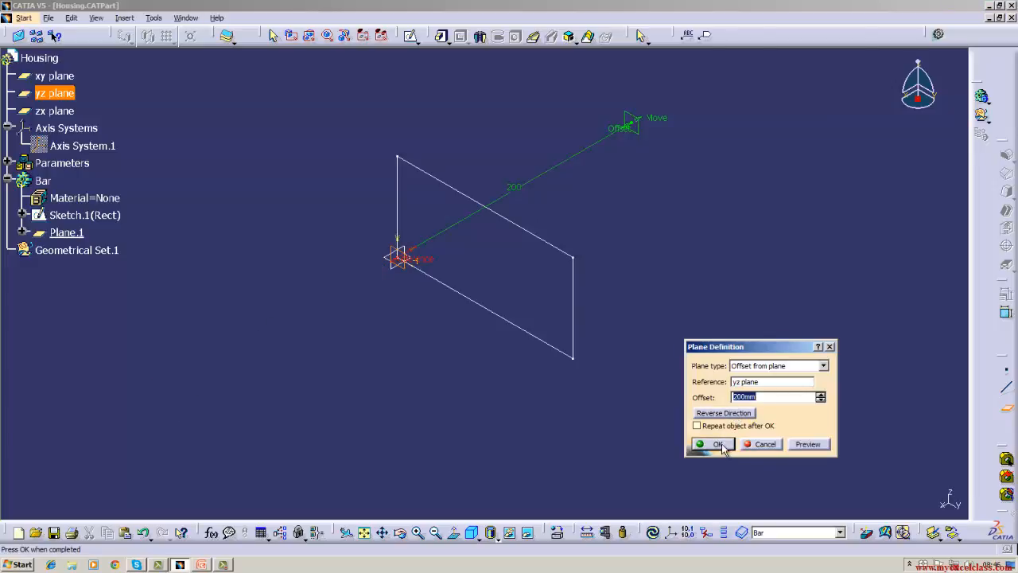
{"action": "left_click", "coordinate": [718, 443]}
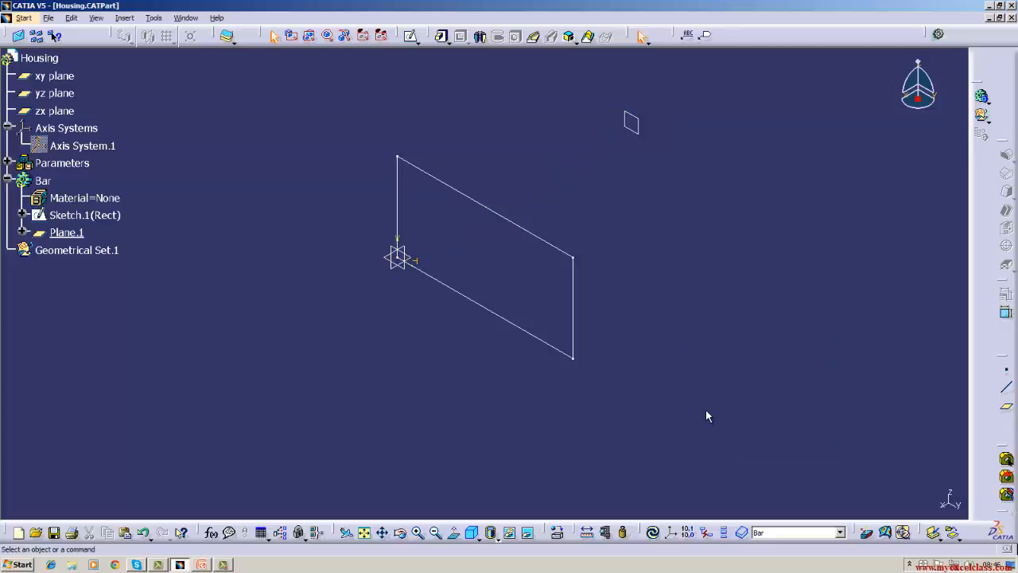
{"action": "right_click", "coordinate": [630, 125]}
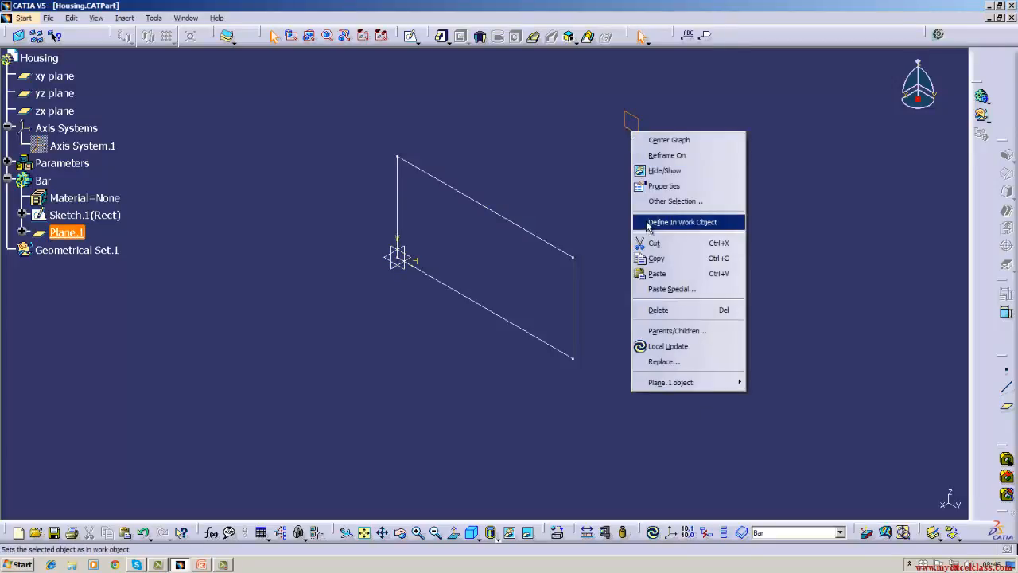
{"action": "left_click", "coordinate": [655, 310]}
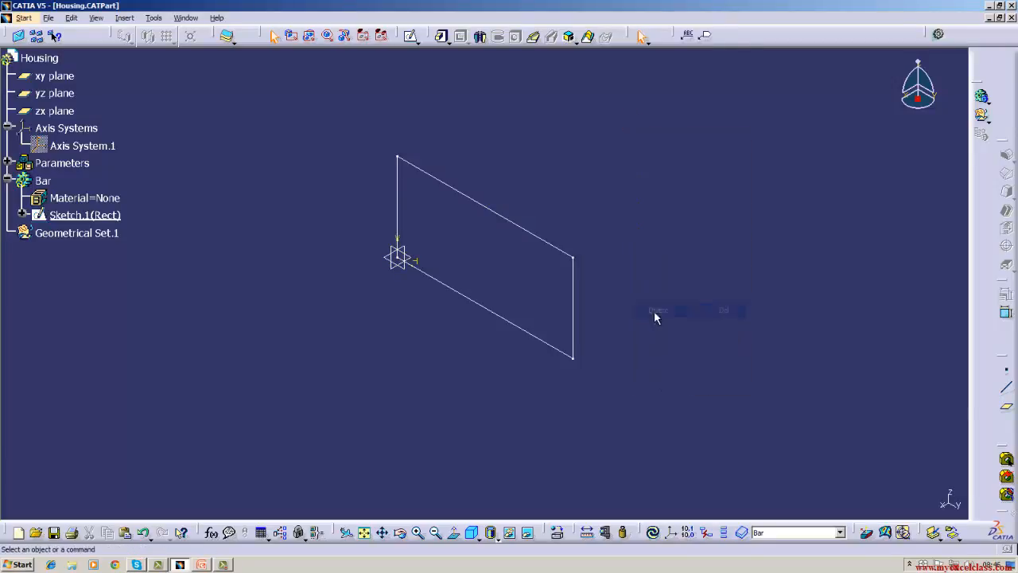
Create a reference plane offset 200 mm from the yz plane, with the offset direction reversed.
{"action": "left_click", "coordinate": [1006, 407]}
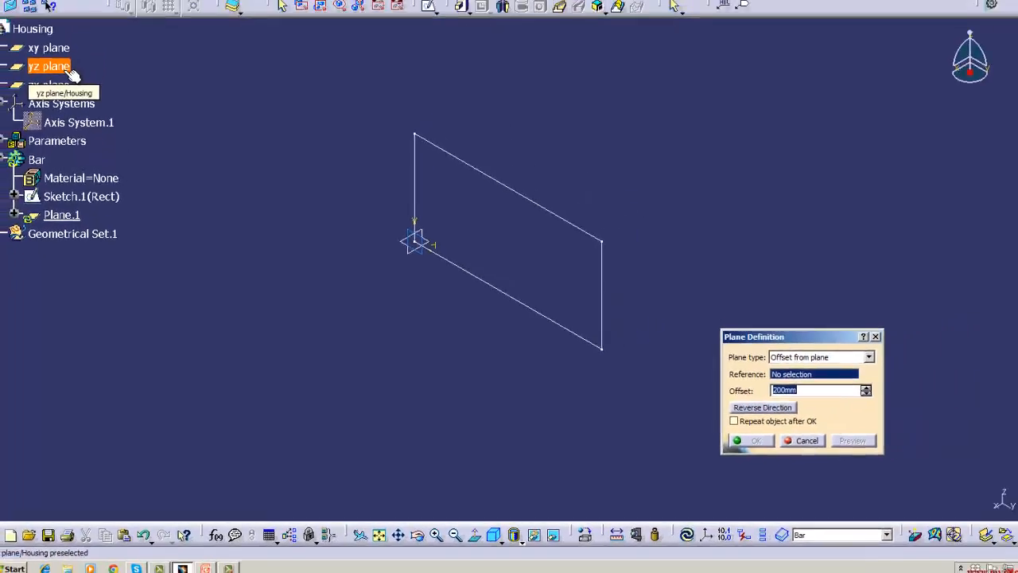
{"action": "left_click", "coordinate": [67, 70]}
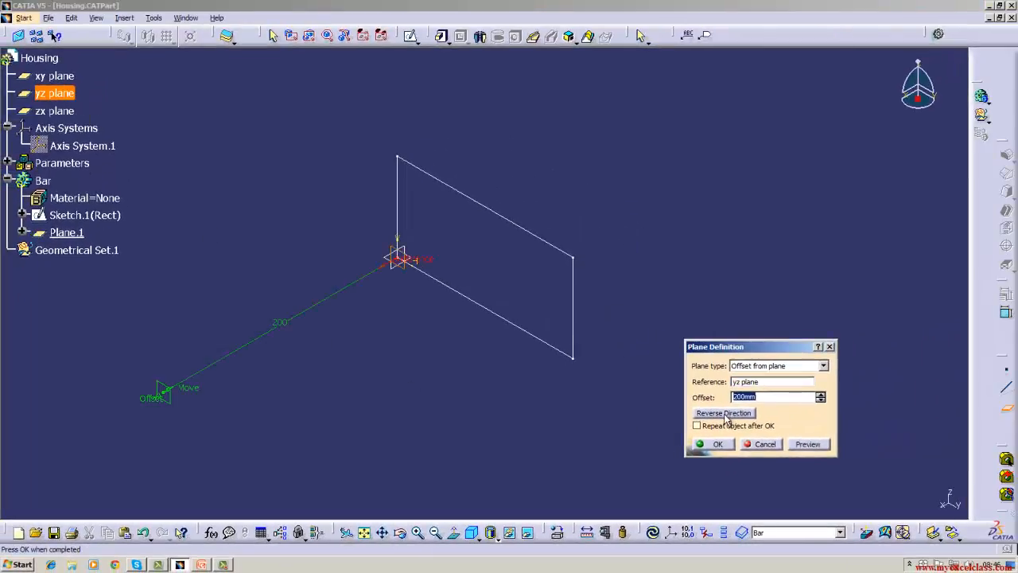
{"action": "left_click", "coordinate": [723, 413]}
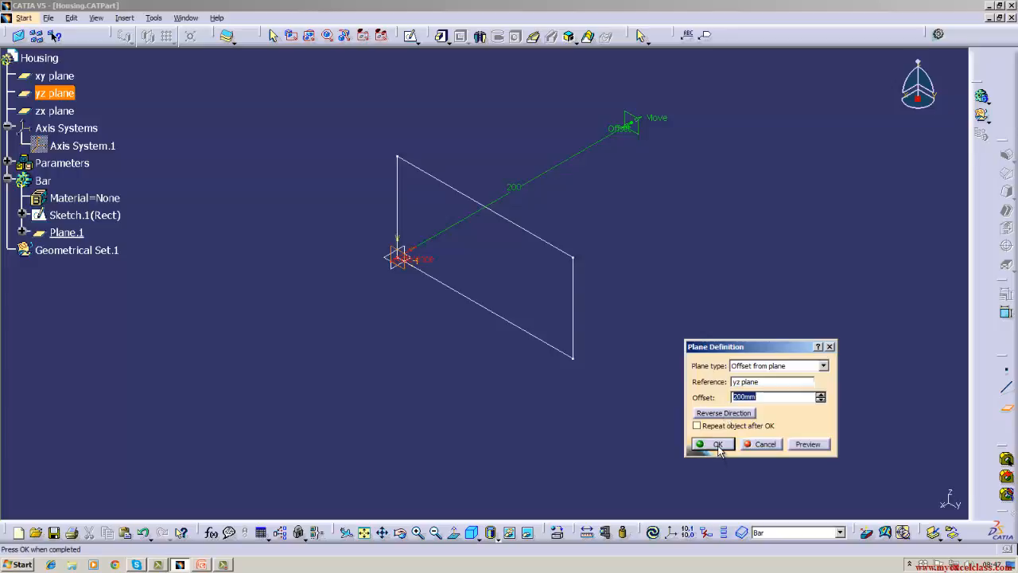
{"action": "left_click", "coordinate": [716, 444]}
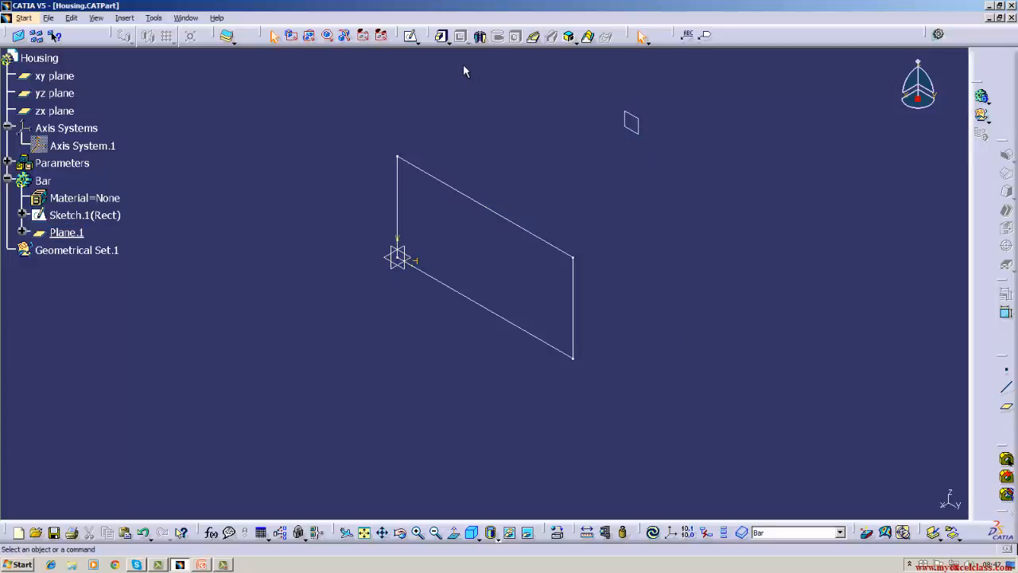
Start a Drafted Filleted Pad from the rectangle sketch, using the offset plane as the second limit.
{"action": "left_click", "coordinate": [449, 41]}
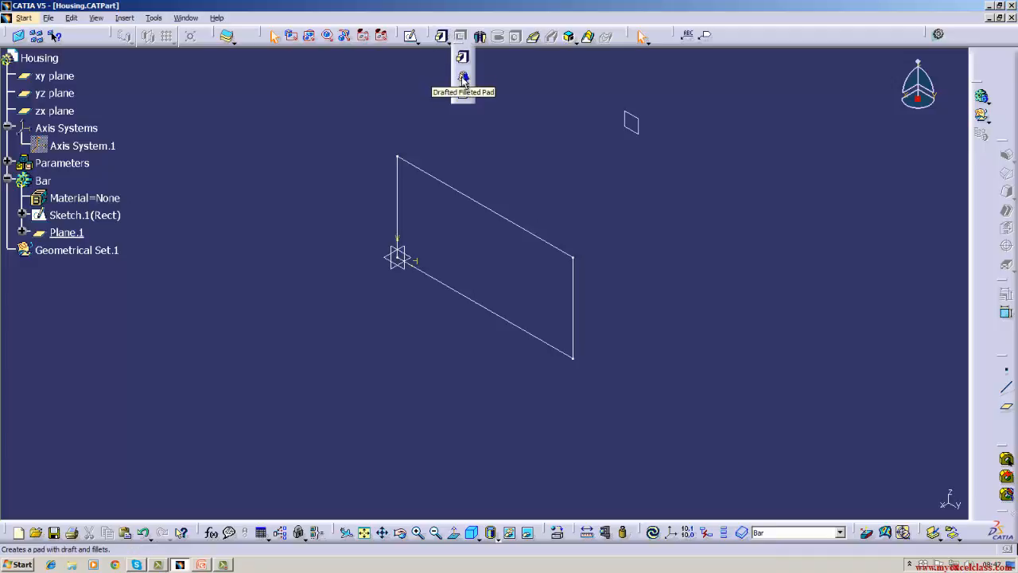
{"action": "left_click", "coordinate": [464, 78]}
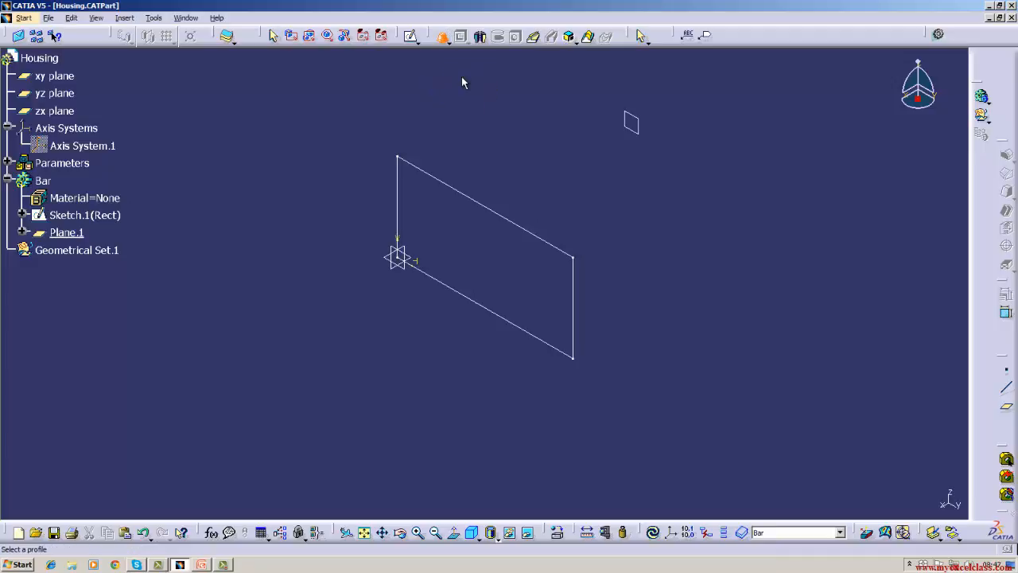
{"action": "left_click", "coordinate": [442, 182]}
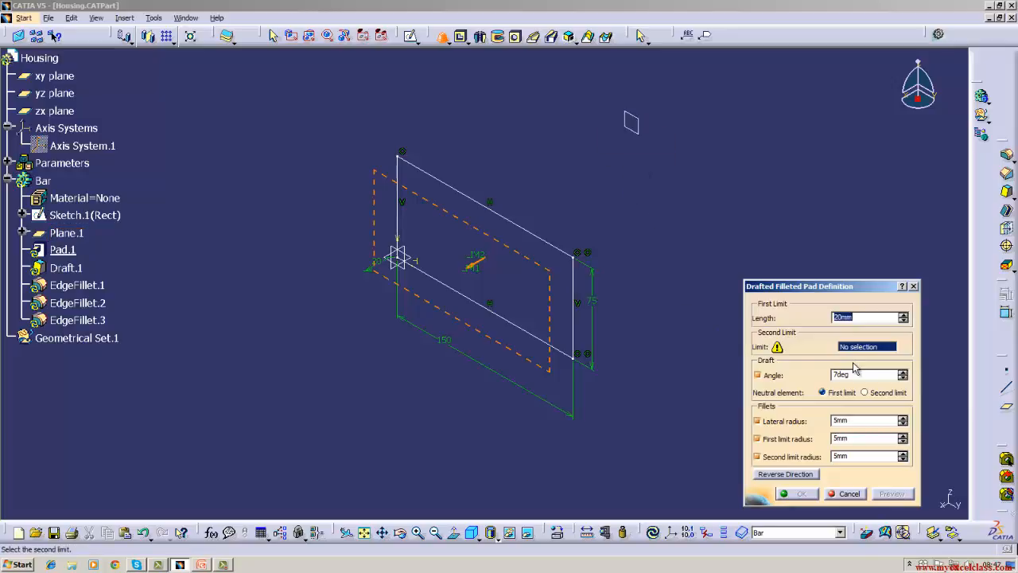
{"action": "left_click", "coordinate": [641, 136]}
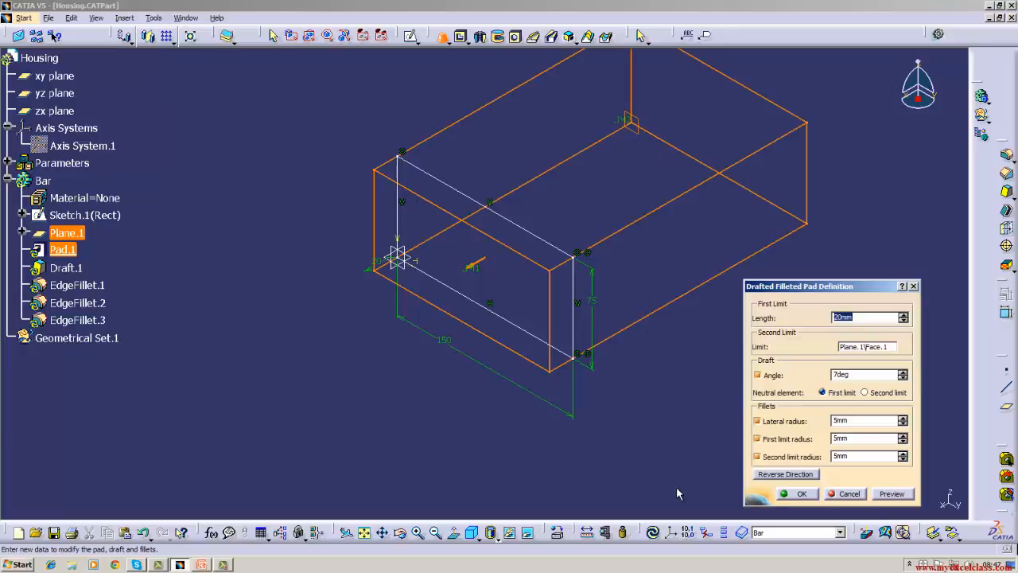
Set the draft's neutral element to Second limit and create the pad with 20 mm length, 7 deg draft and 5 mm fillets.
{"action": "left_click", "coordinate": [860, 375]}
{"action": "left_click", "coordinate": [864, 393]}
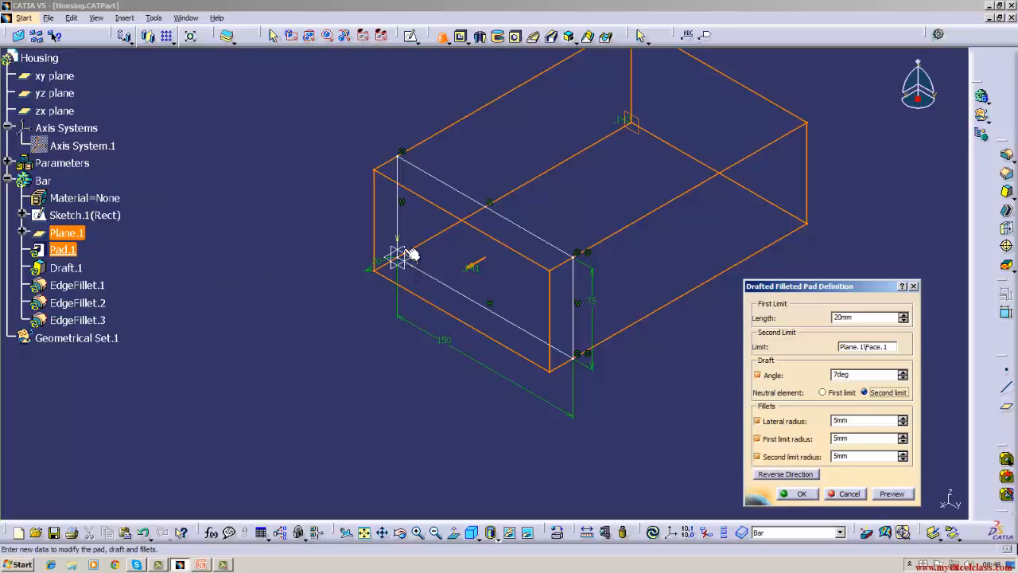
{"action": "left_click", "coordinate": [469, 198]}
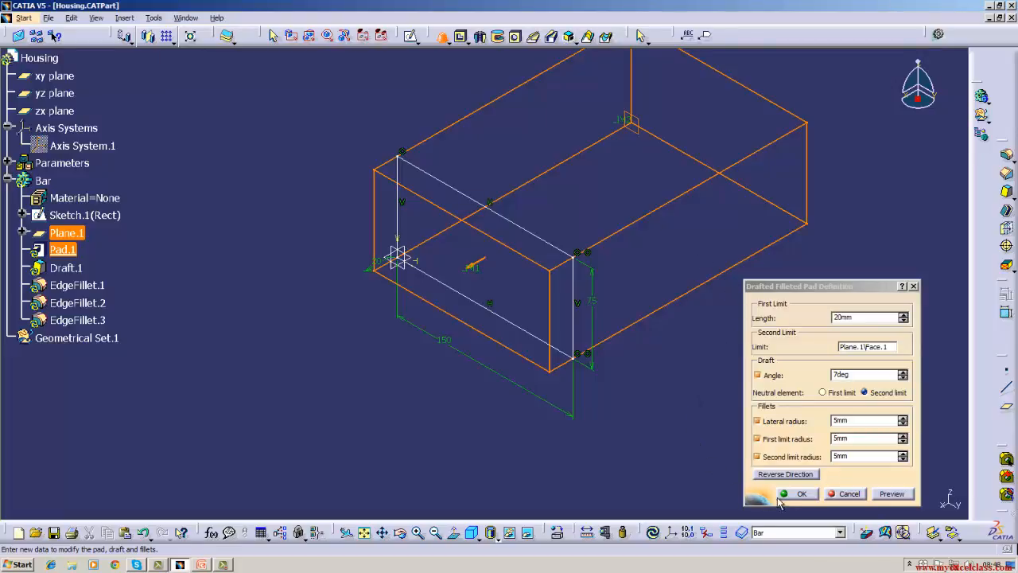
{"action": "left_click", "coordinate": [802, 493]}
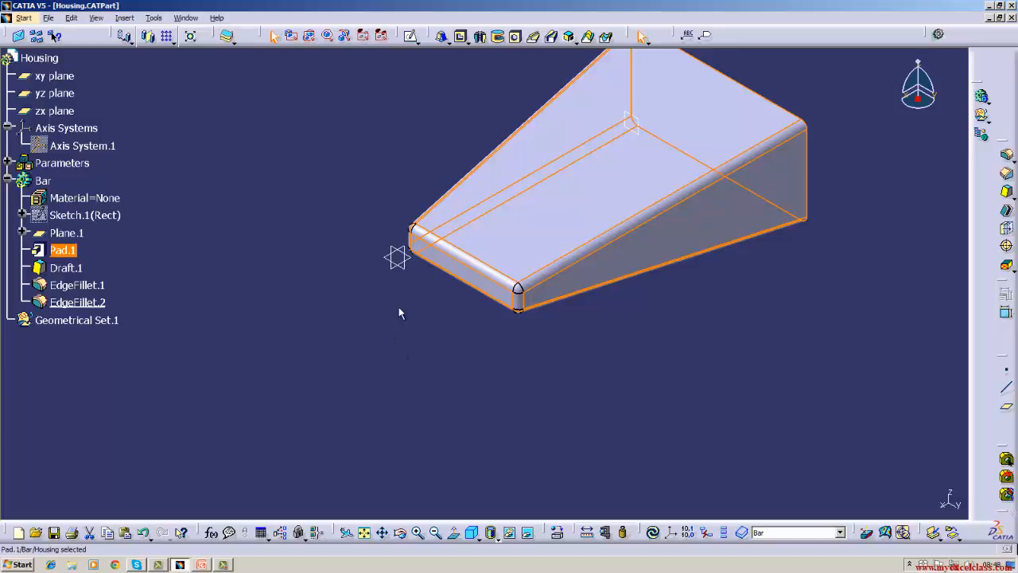
{"action": "left_click", "coordinate": [411, 342]}
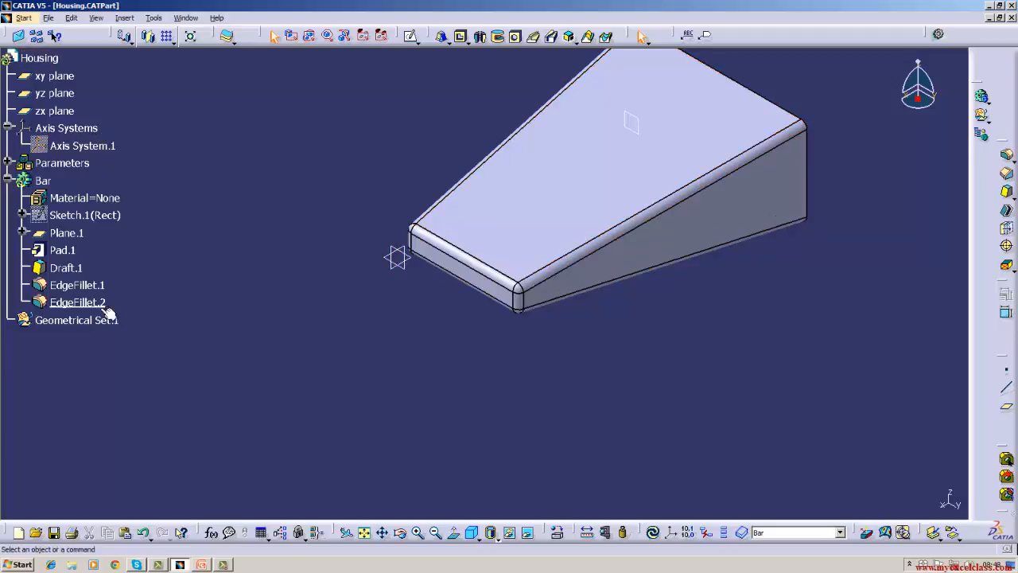
Inspect the definition of the pad's draft feature, accept it without changes and update the part.
{"action": "double_click", "coordinate": [64, 268]}
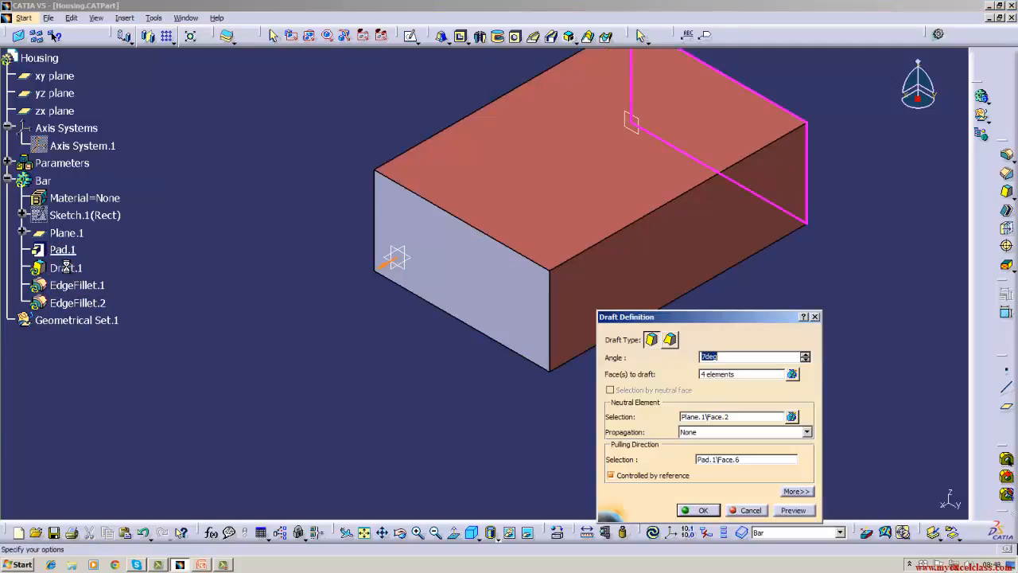
{"action": "left_click", "coordinate": [702, 510]}
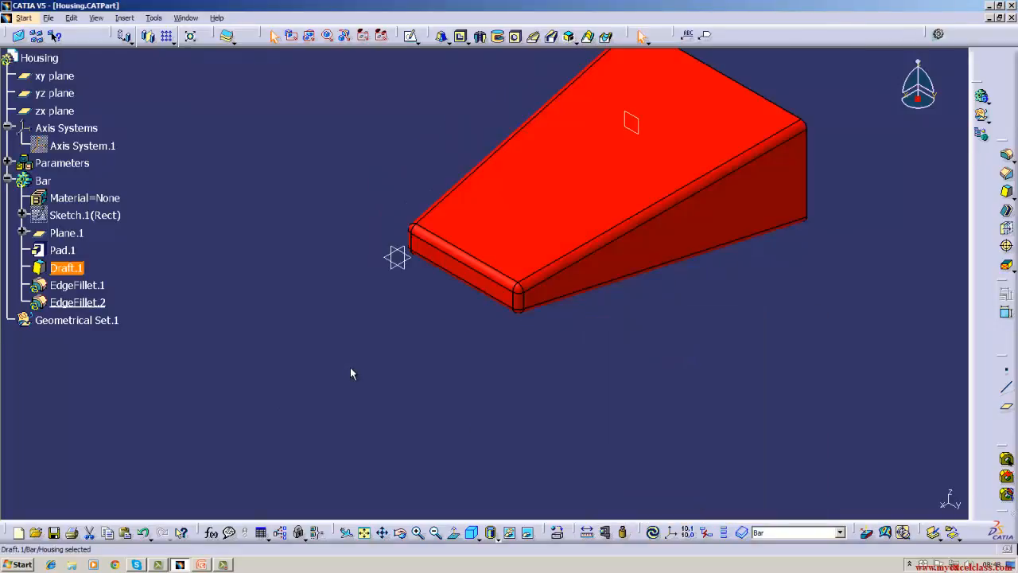
{"action": "left_click", "coordinate": [652, 532]}
{"action": "left_click", "coordinate": [77, 254]}
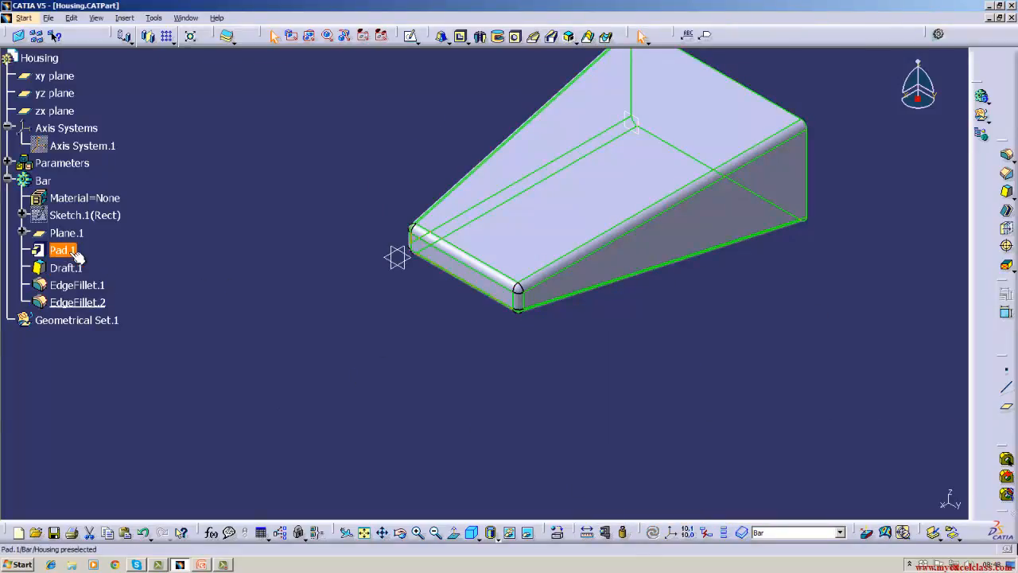
{"action": "double_click", "coordinate": [68, 269]}
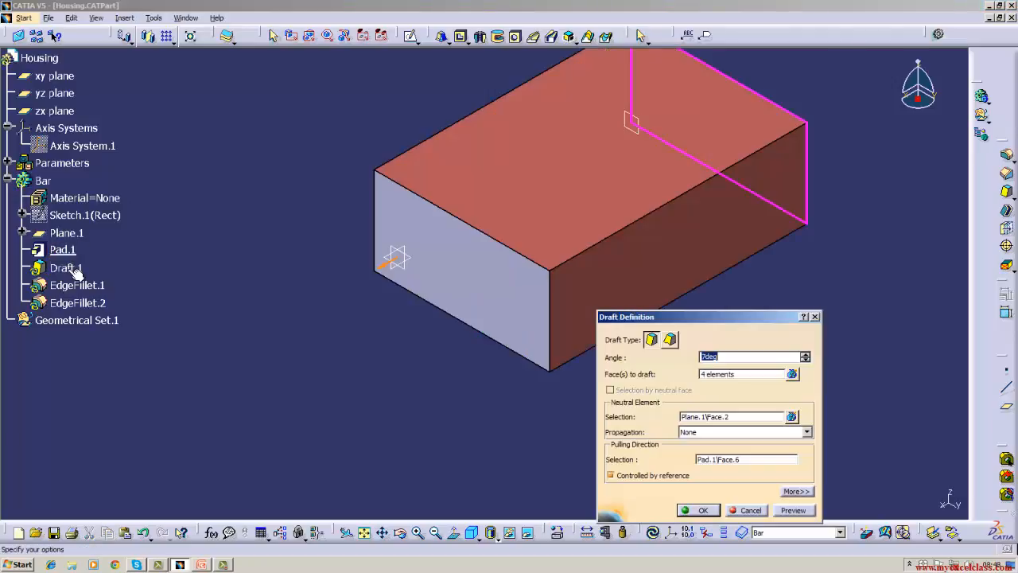
{"action": "left_click", "coordinate": [700, 509]}
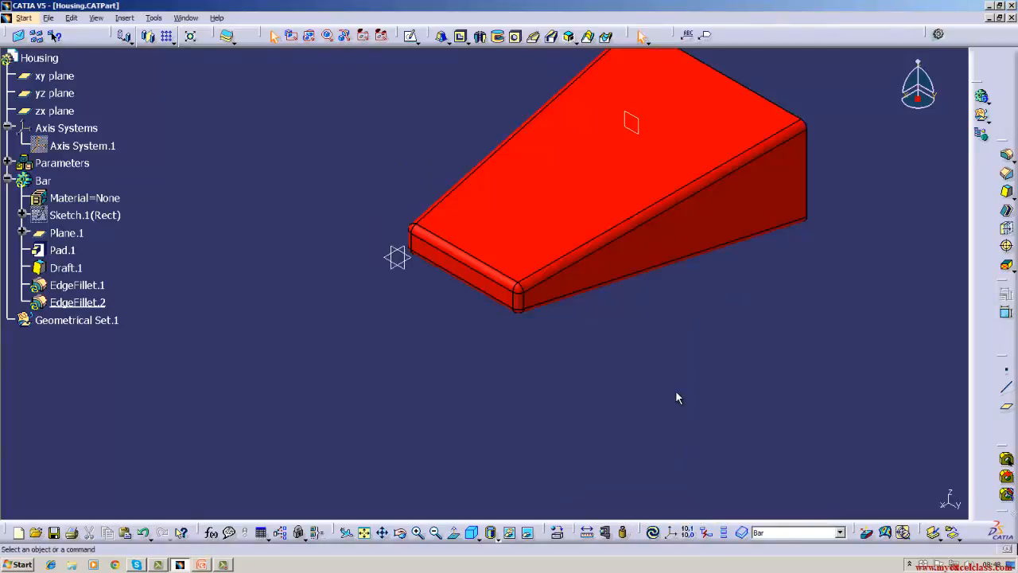
{"action": "left_click", "coordinate": [654, 533]}
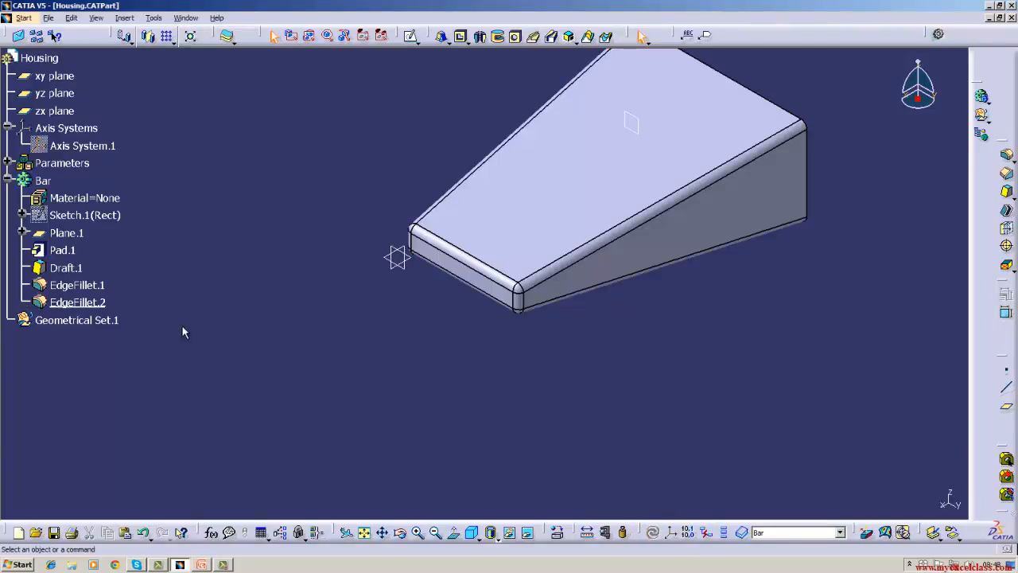
Try to delete the pad feature from the Bar body.
{"action": "right_click", "coordinate": [74, 250]}
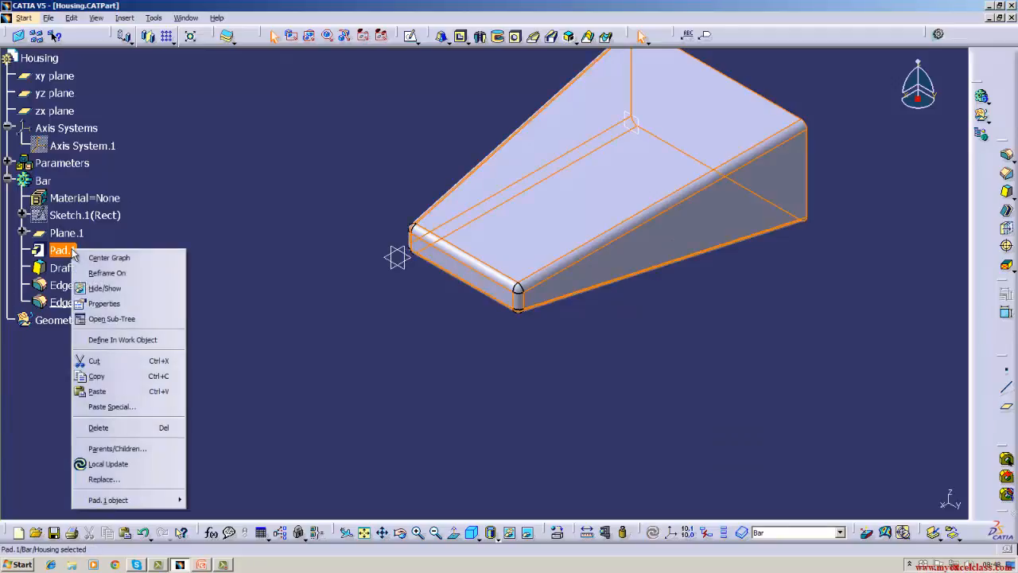
{"action": "left_click", "coordinate": [92, 425]}
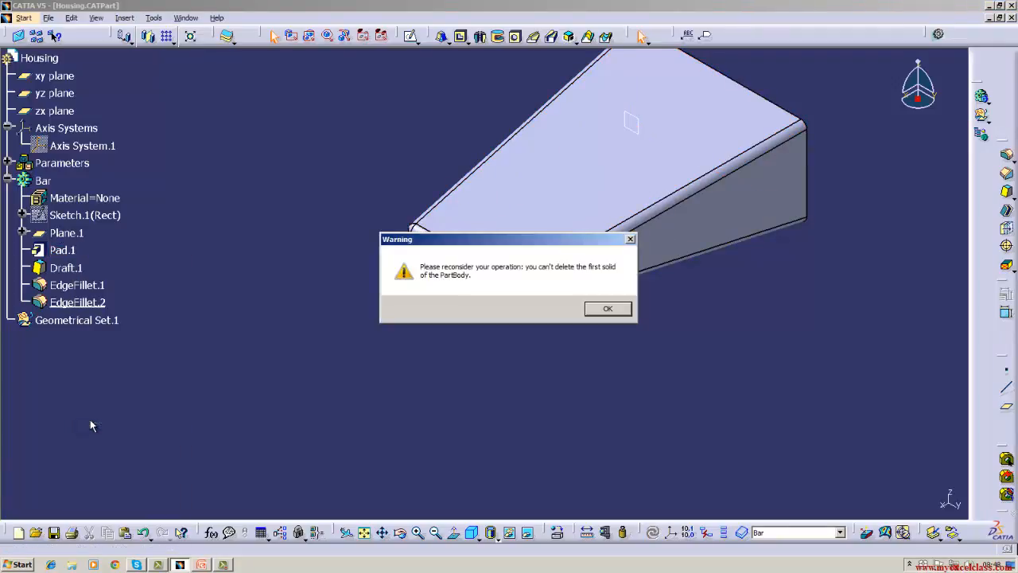
{"action": "left_click", "coordinate": [606, 310]}
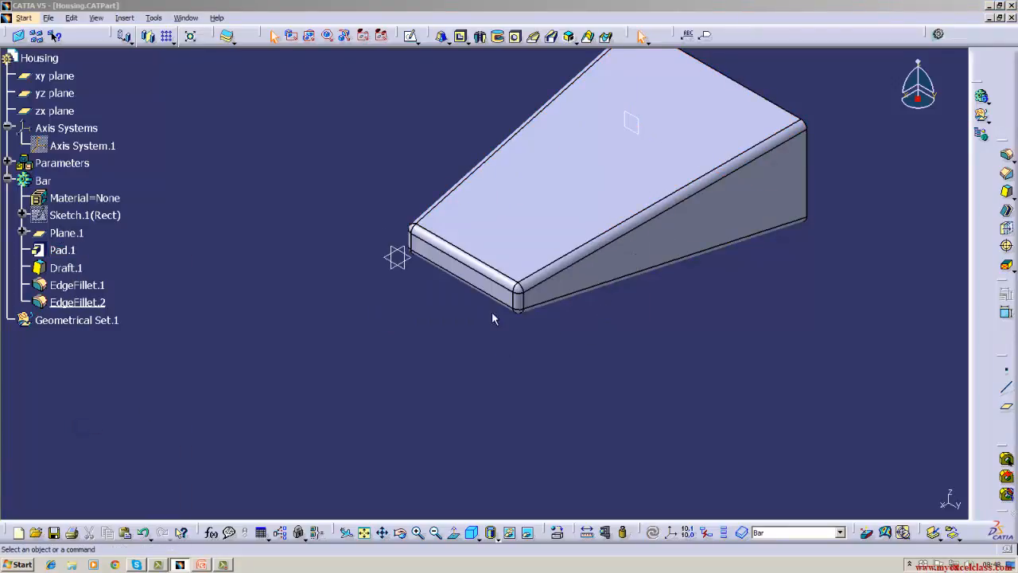
Delete the draft and both edge fillets from the Bar body, updating the part between deletions.
{"action": "right_click", "coordinate": [75, 269]}
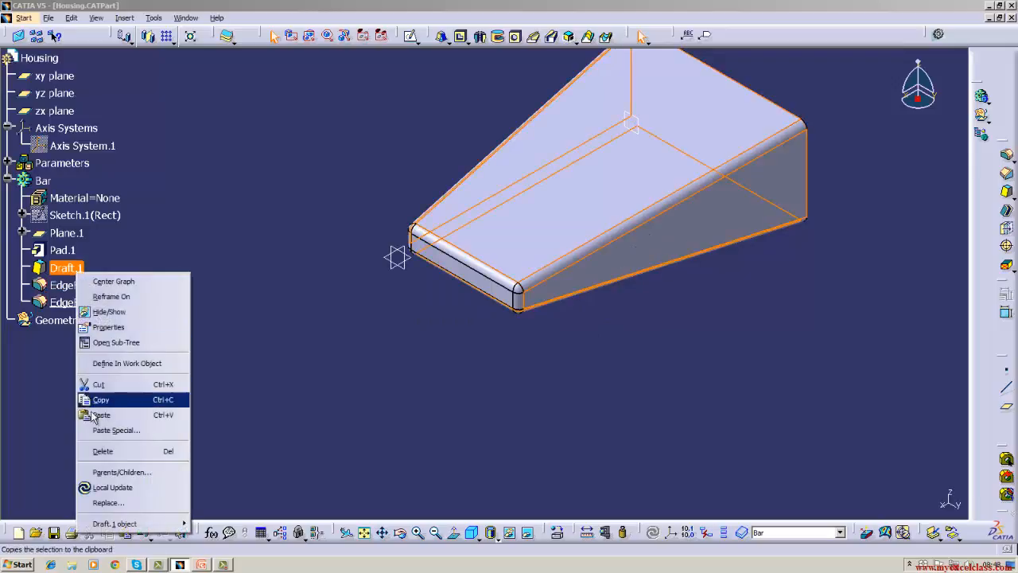
{"action": "left_click", "coordinate": [93, 450]}
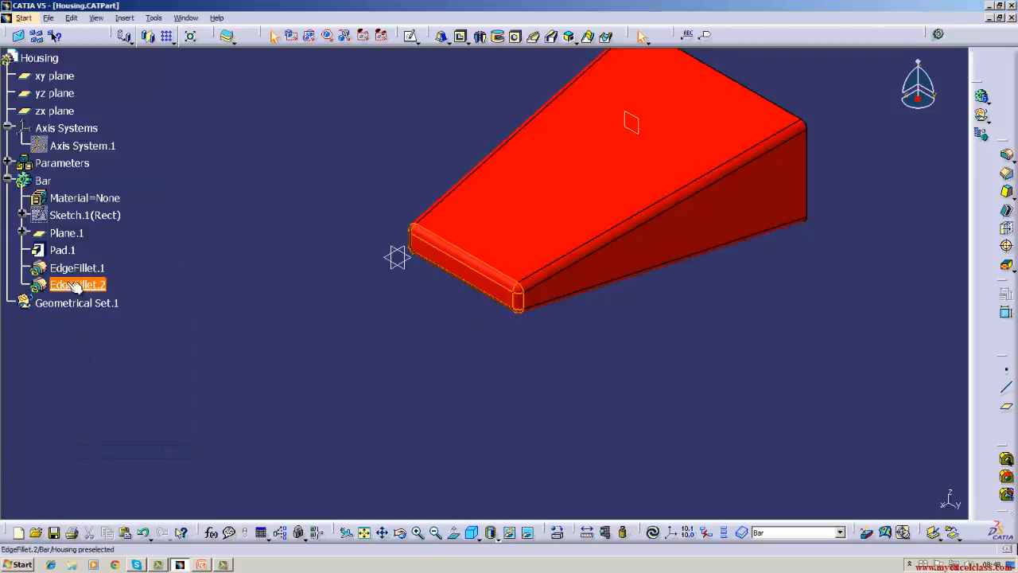
{"action": "left_click", "coordinate": [653, 532]}
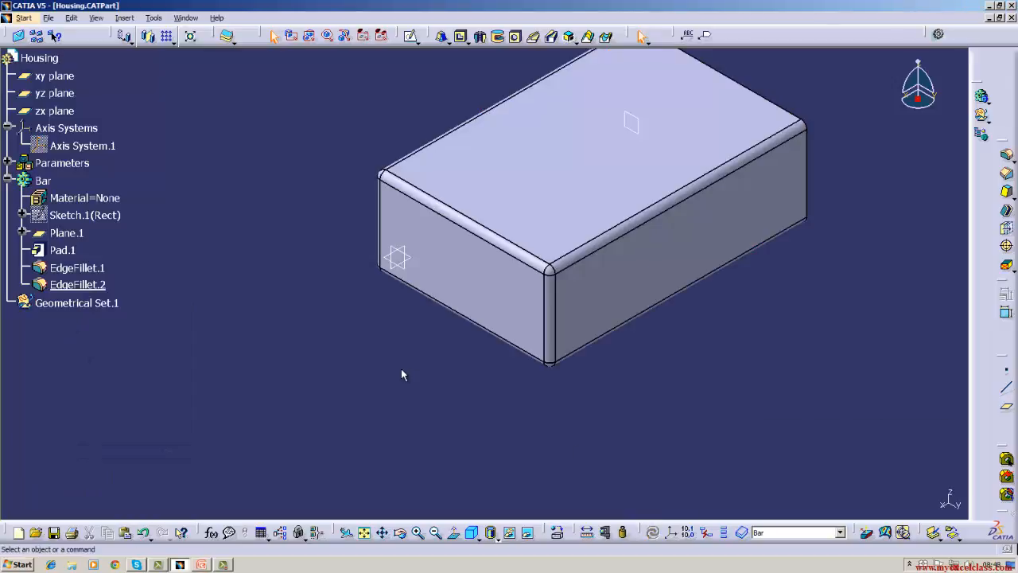
{"action": "right_click", "coordinate": [85, 270]}
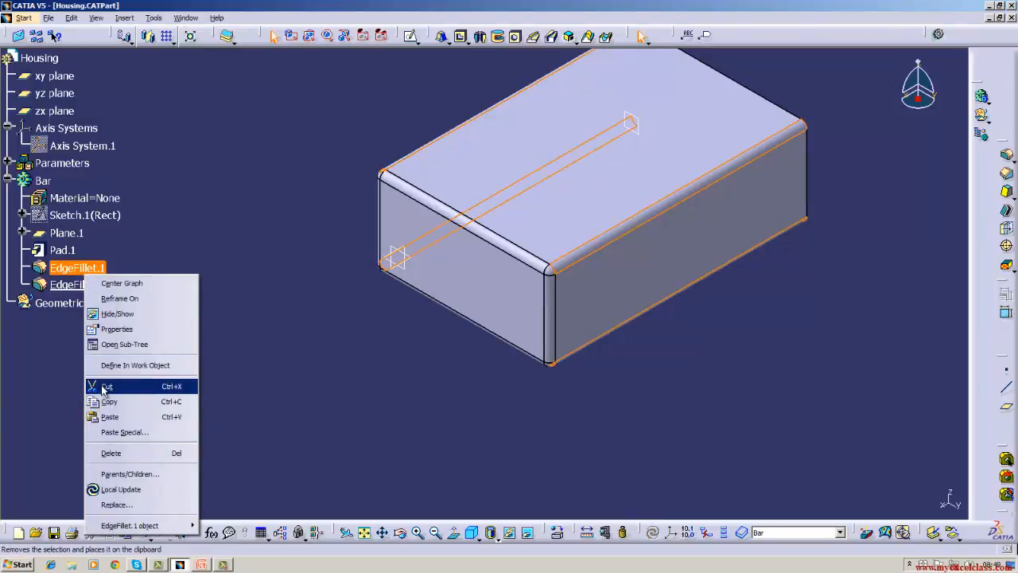
{"action": "left_click", "coordinate": [110, 453]}
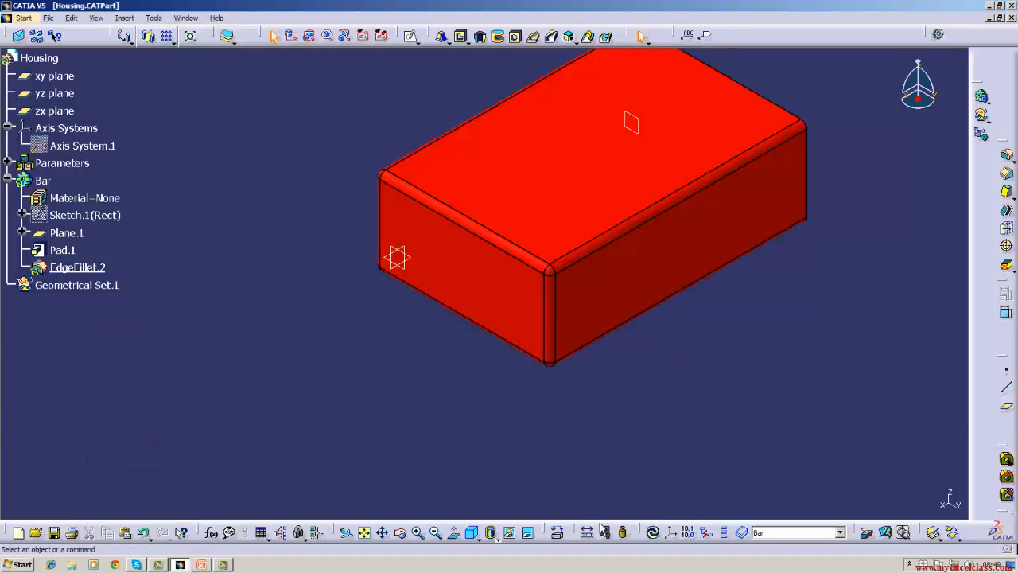
{"action": "left_click", "coordinate": [650, 533]}
{"action": "right_click", "coordinate": [79, 268]}
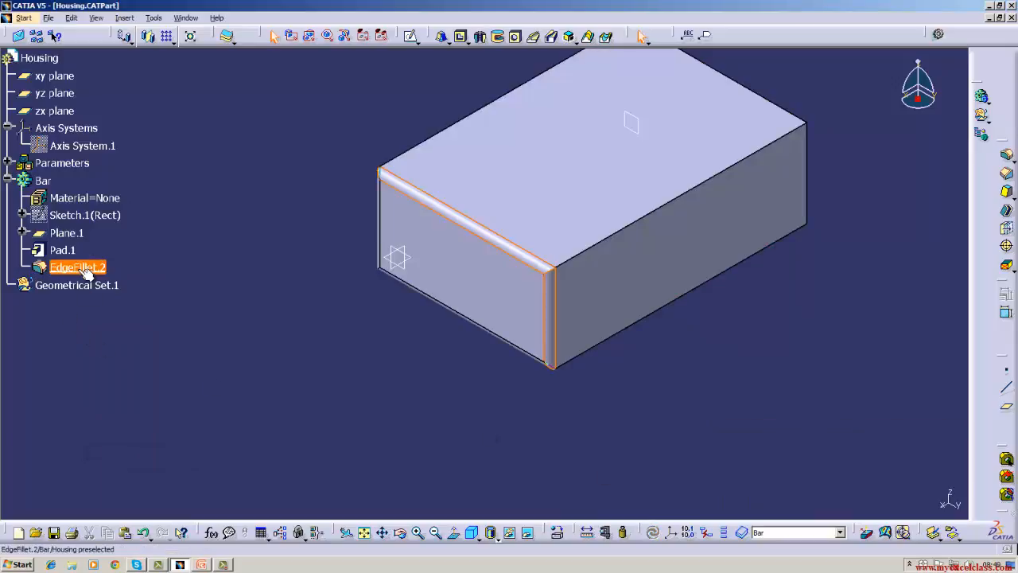
{"action": "left_click", "coordinate": [99, 448]}
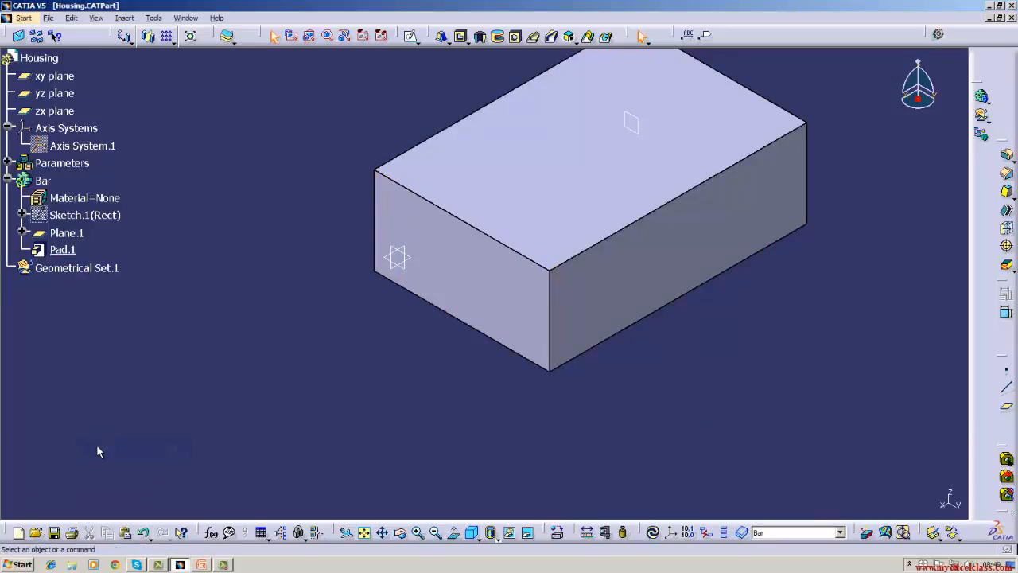
Inspect the pad's definition, including its first and second limits, and close it without changes.
{"action": "right_click", "coordinate": [60, 253]}
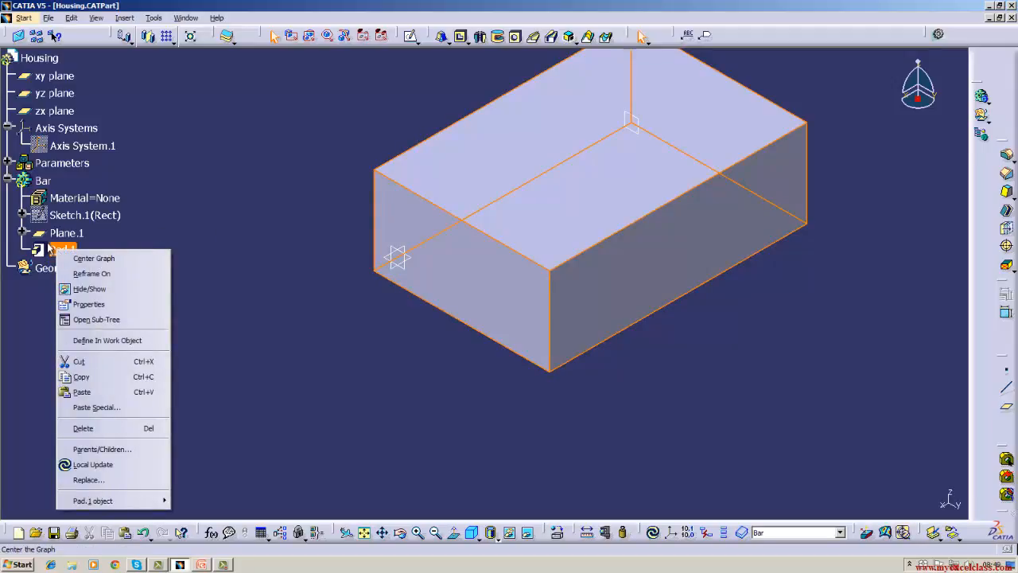
{"action": "mouse_move", "coordinate": [94, 504]}
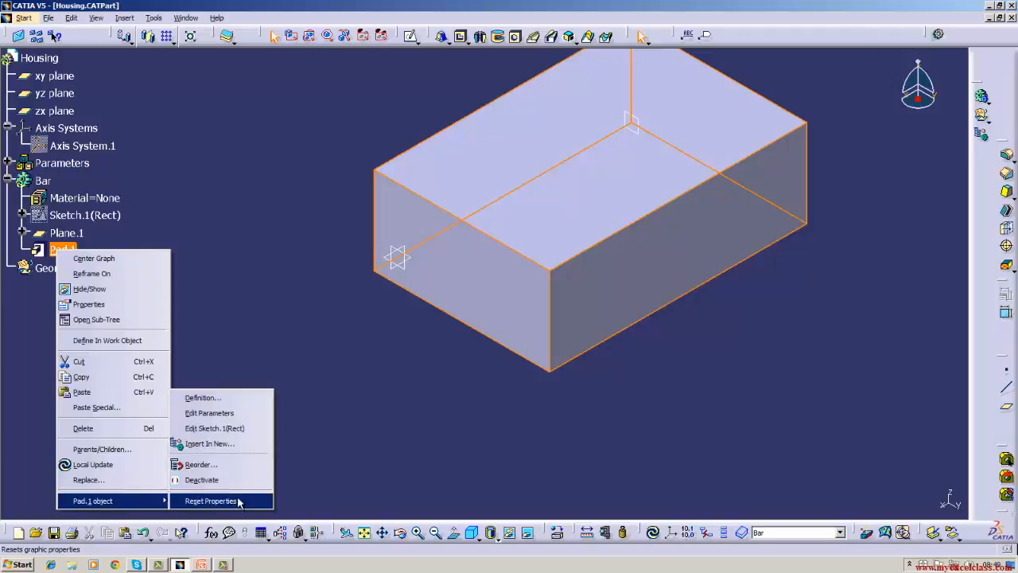
{"action": "left_click", "coordinate": [232, 397]}
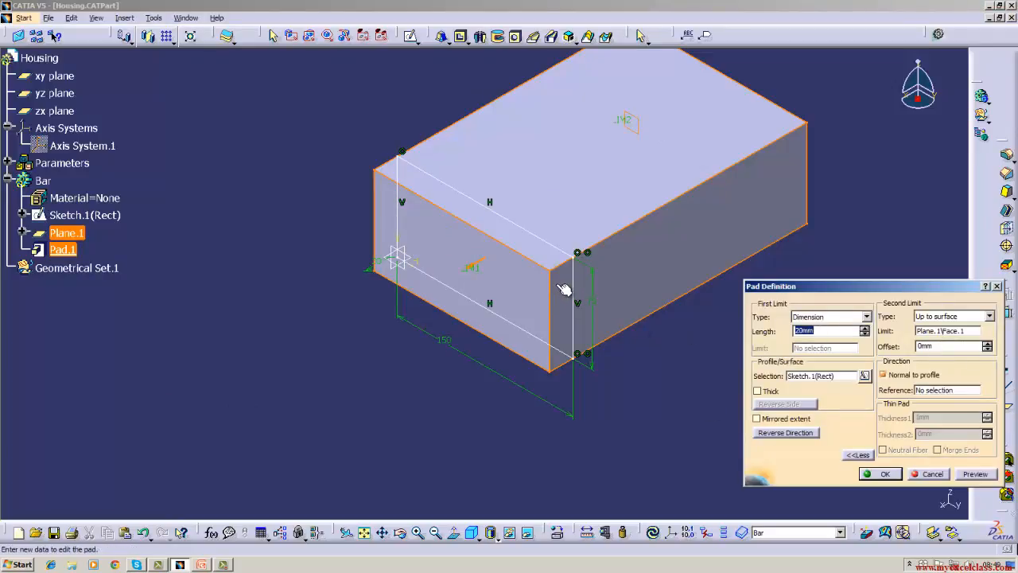
{"action": "left_click", "coordinate": [930, 474]}
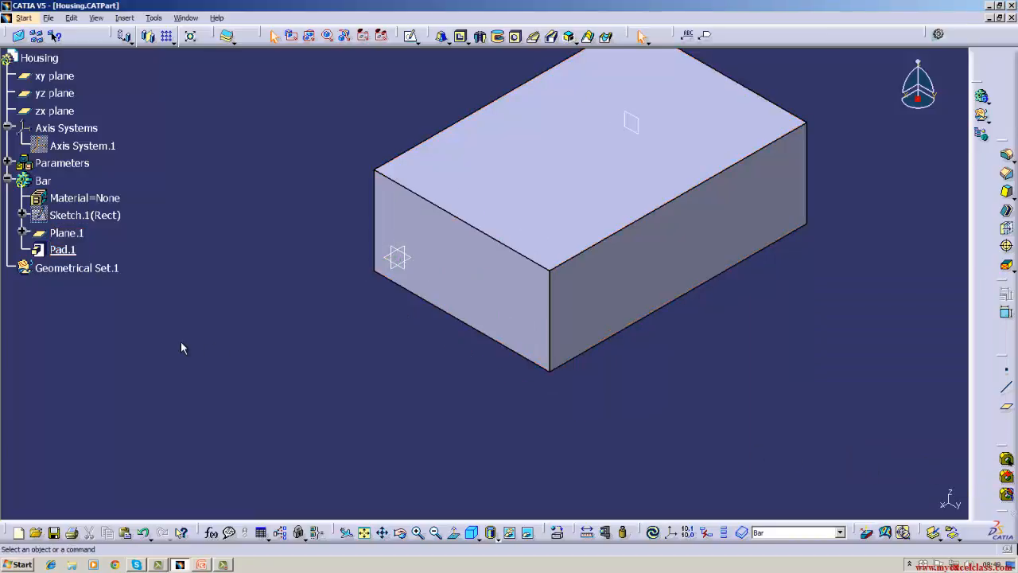
Delete the pad from the Bar body, keeping the rectangle sketch and the offset plane.
{"action": "right_click", "coordinate": [63, 252]}
{"action": "left_click", "coordinate": [85, 429]}
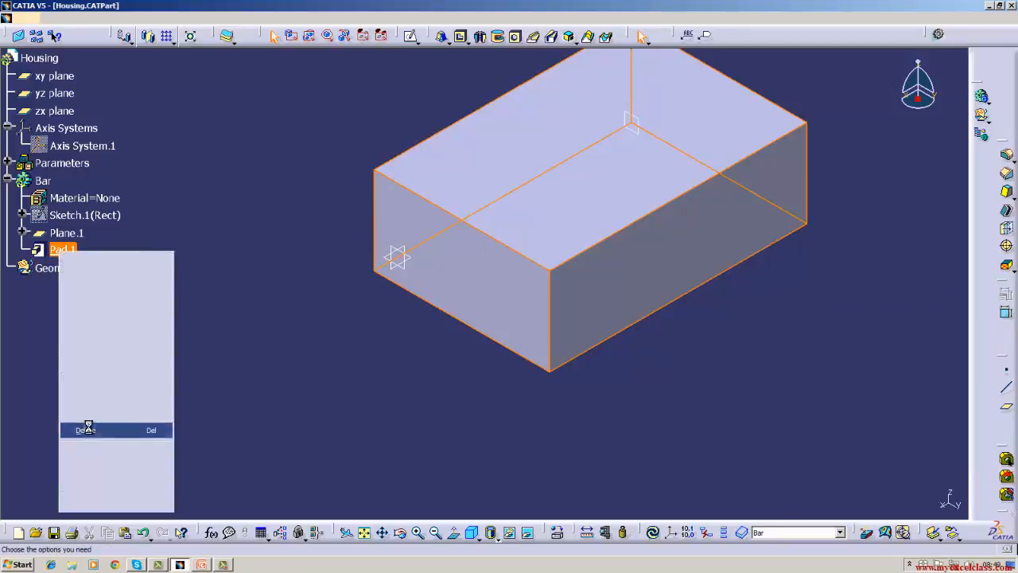
{"action": "left_click", "coordinate": [903, 508]}
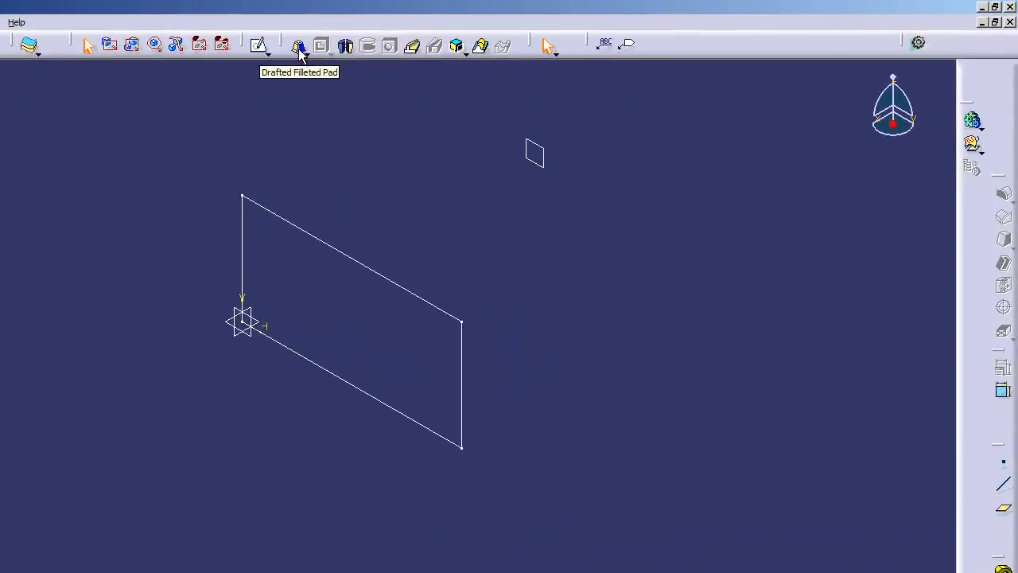
Start a Drafted Filleted Pad from the rectangle sketch with reversed direction, 0 mm length and the offset plane as second limit.
{"action": "left_click", "coordinate": [299, 48]}
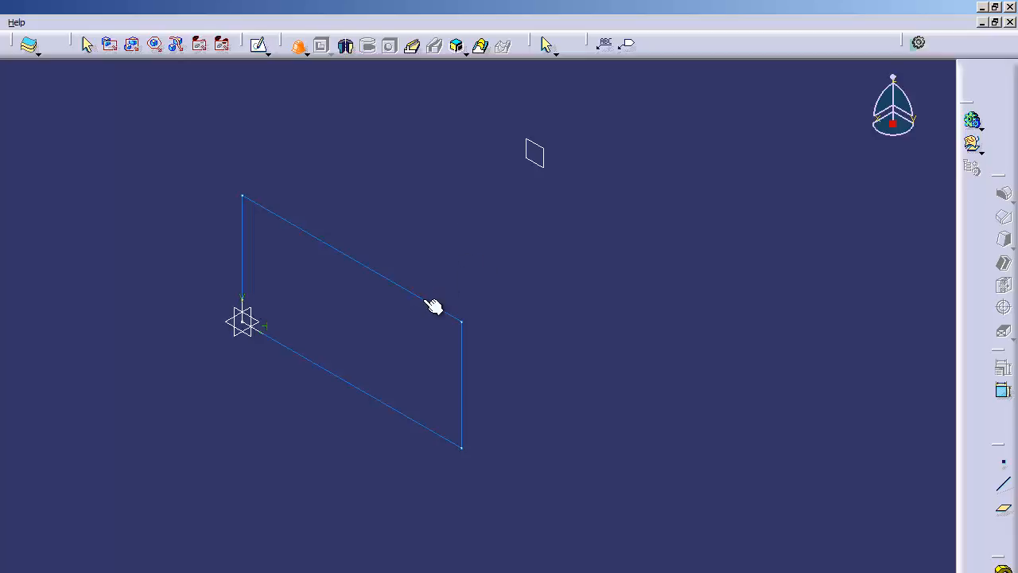
{"action": "left_click", "coordinate": [432, 303]}
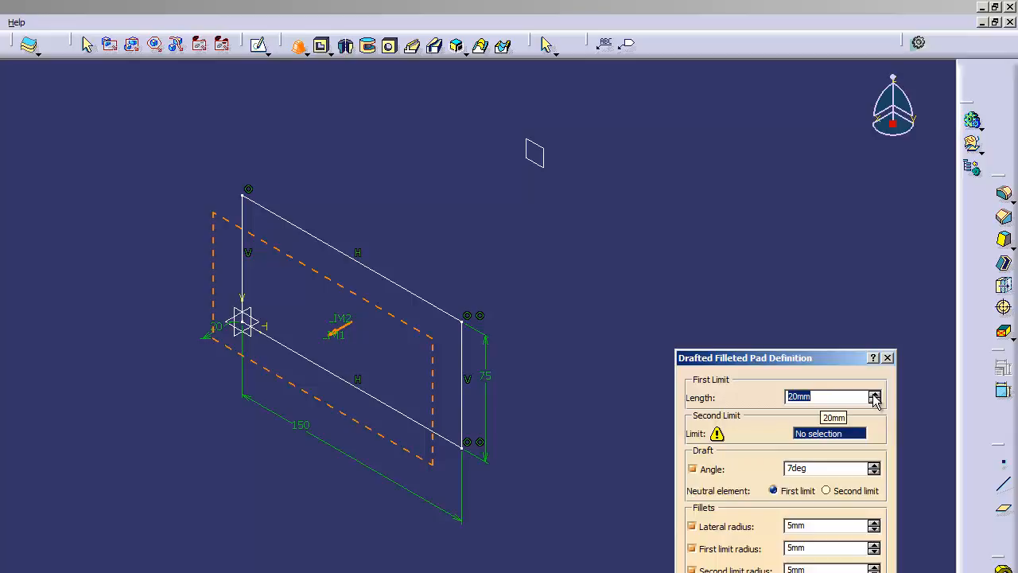
{"action": "left_click", "coordinate": [832, 396]}
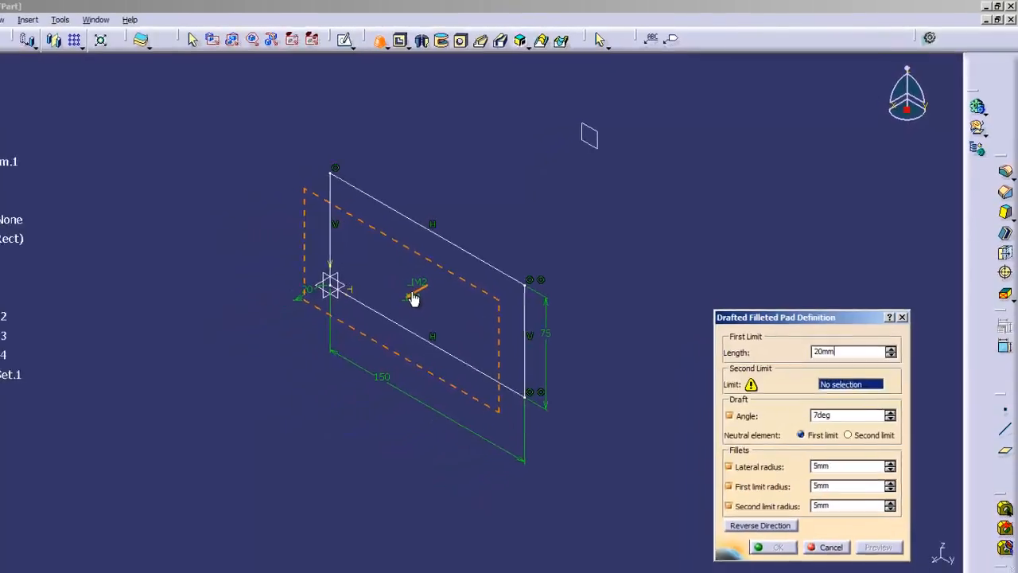
{"action": "left_click", "coordinate": [414, 293]}
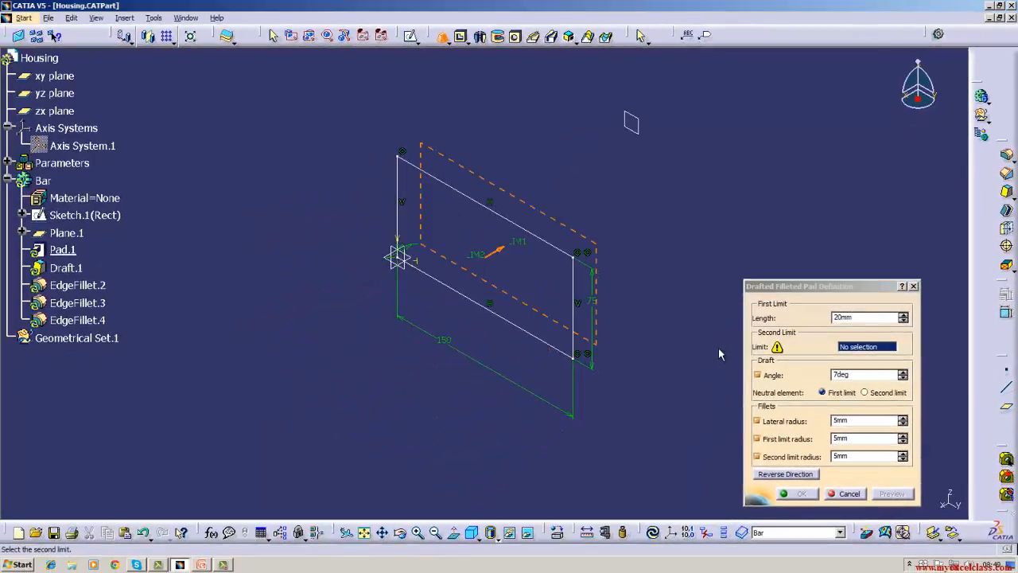
{"action": "left_click", "coordinate": [854, 320]}
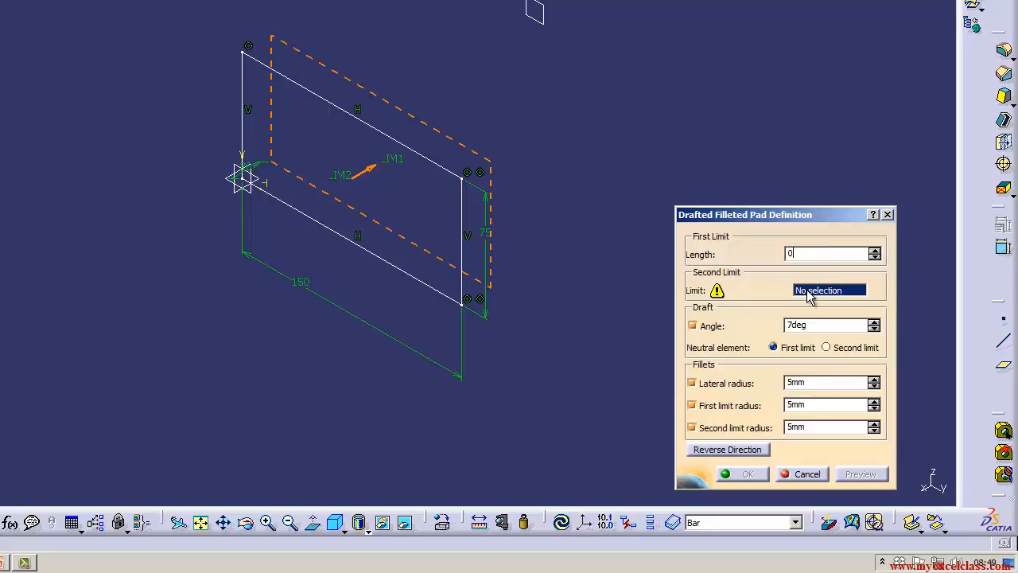
{"action": "left_click", "coordinate": [808, 293]}
{"action": "left_click", "coordinate": [540, 24]}
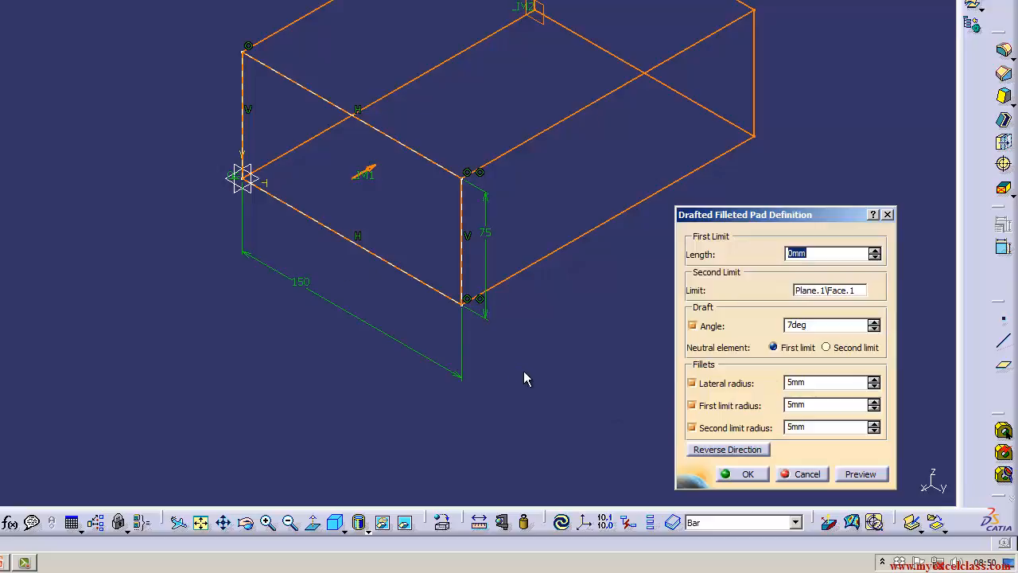
Try to create the pad with First limit as the draft's neutral element and a lateral radius of 0.
{"action": "left_click", "coordinate": [837, 349]}
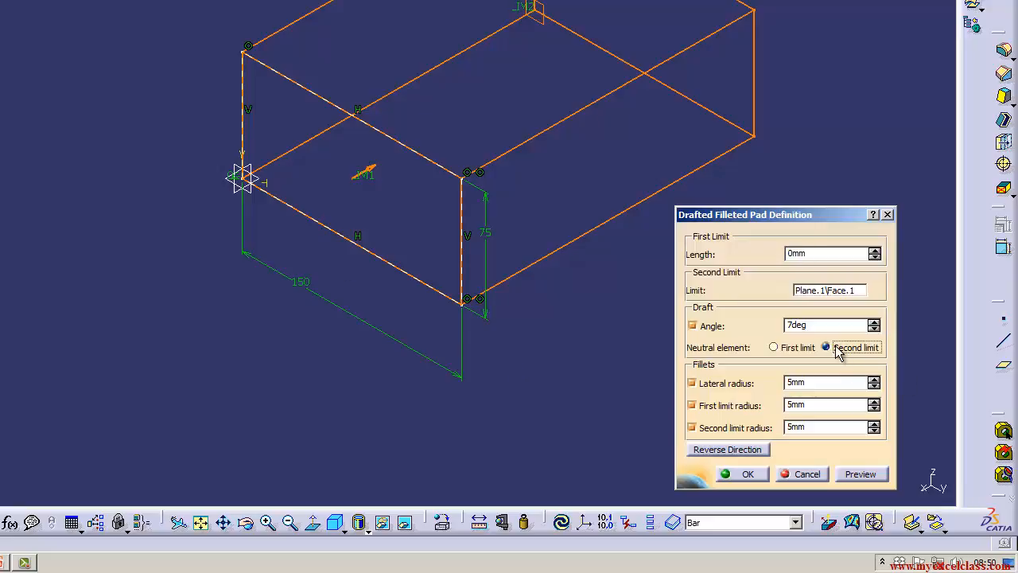
{"action": "left_click", "coordinate": [776, 348]}
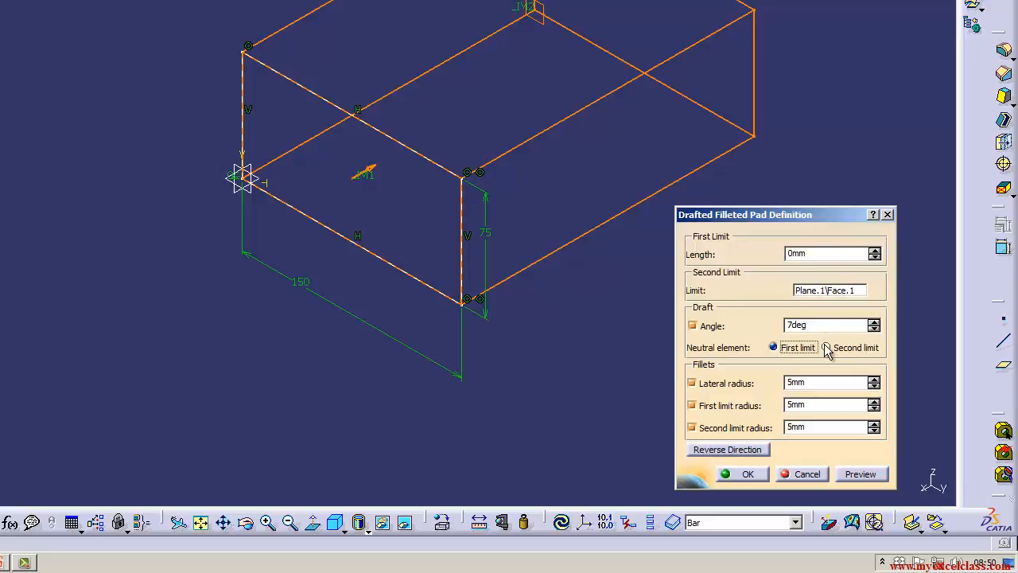
{"action": "left_click", "coordinate": [817, 387]}
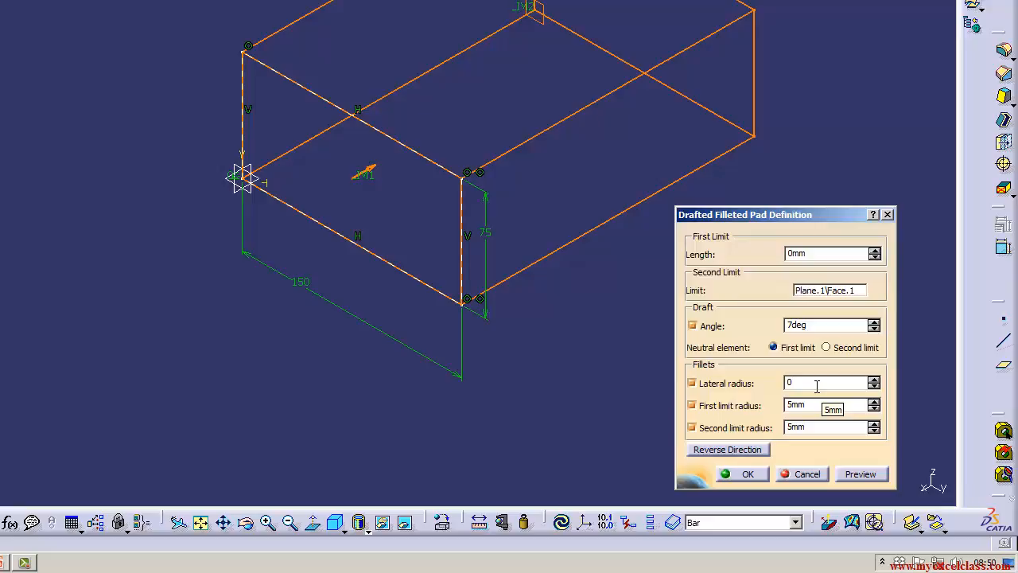
{"action": "left_click", "coordinate": [739, 474]}
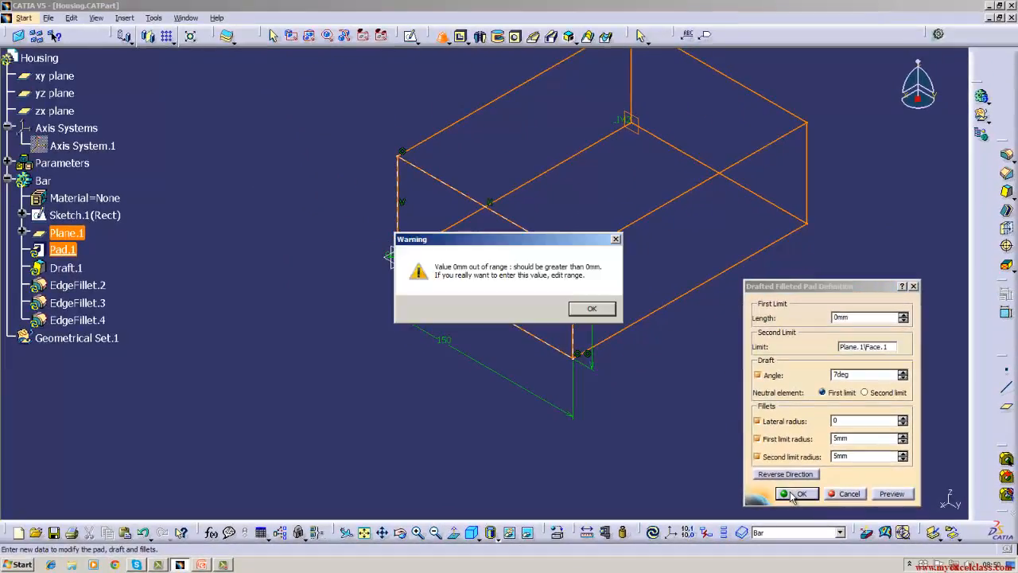
{"action": "left_click", "coordinate": [589, 309]}
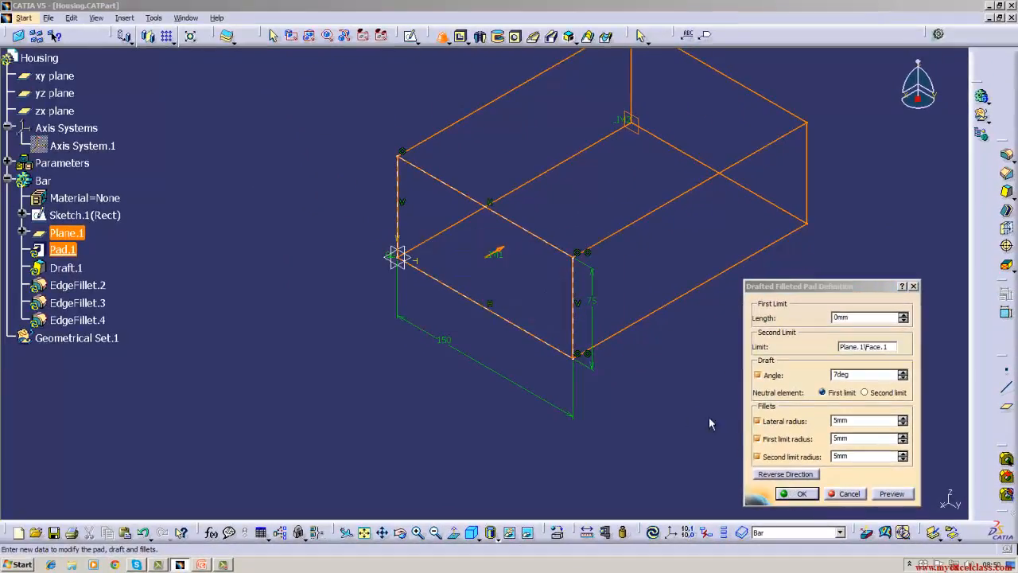
Turn off the lateral radius fillet and create the pad with 7 deg draft and First limit as neutral element.
{"action": "left_click", "coordinate": [759, 423]}
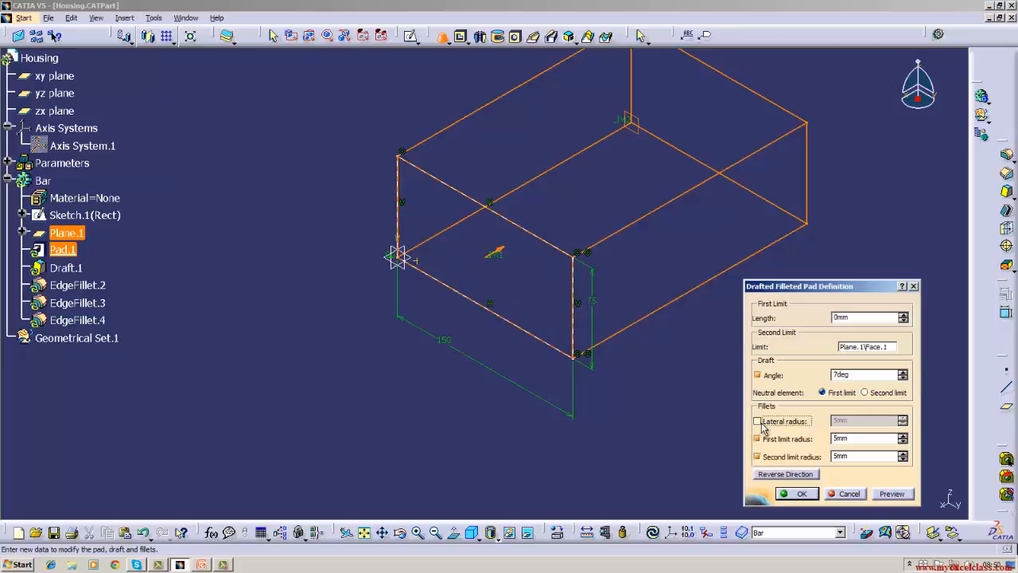
{"action": "left_click", "coordinate": [796, 494]}
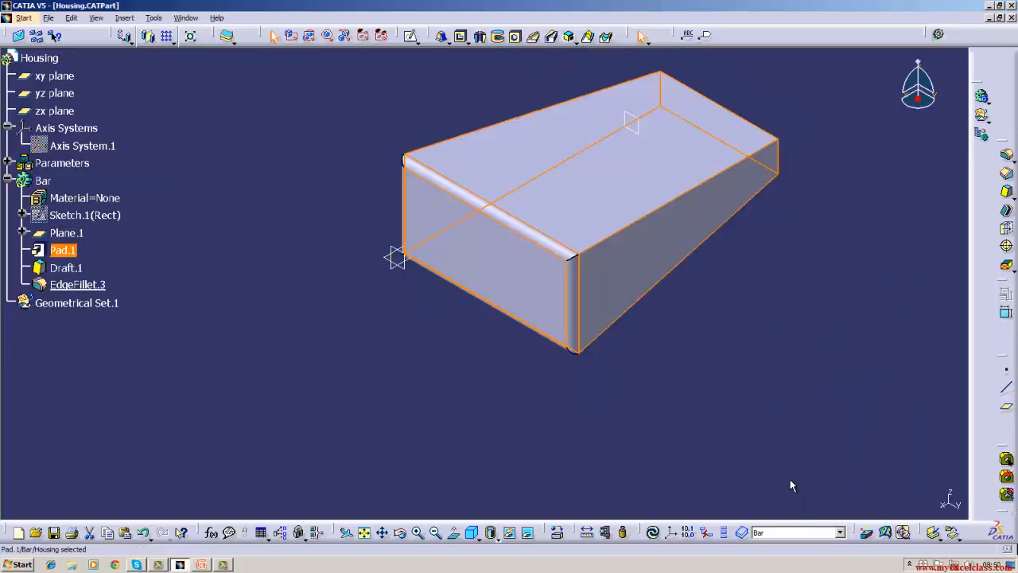
{"action": "left_click", "coordinate": [790, 482]}
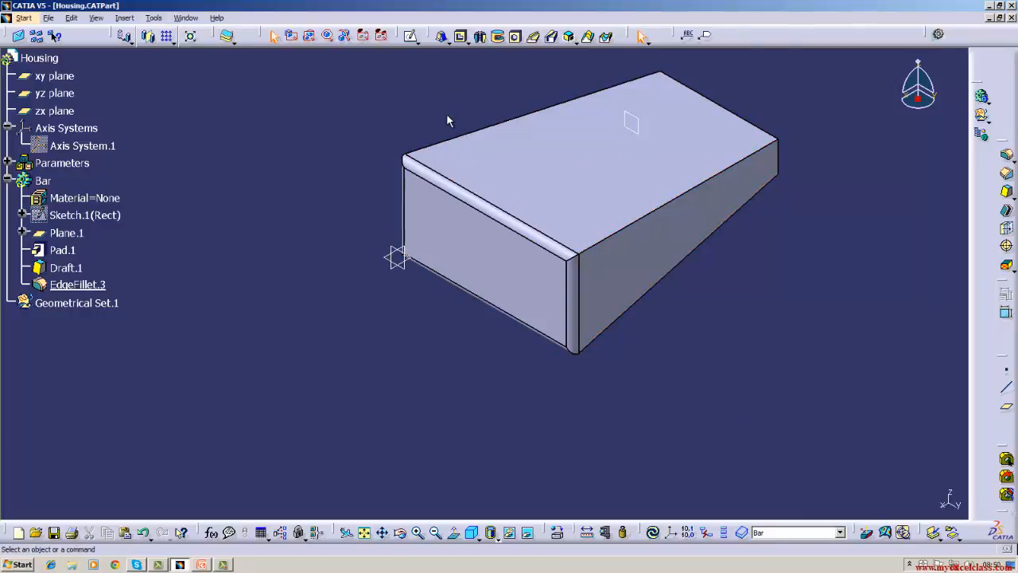
Set the radius of the remaining edge fillet around the pad's front face to 2 mm.
{"action": "double_click", "coordinate": [96, 285]}
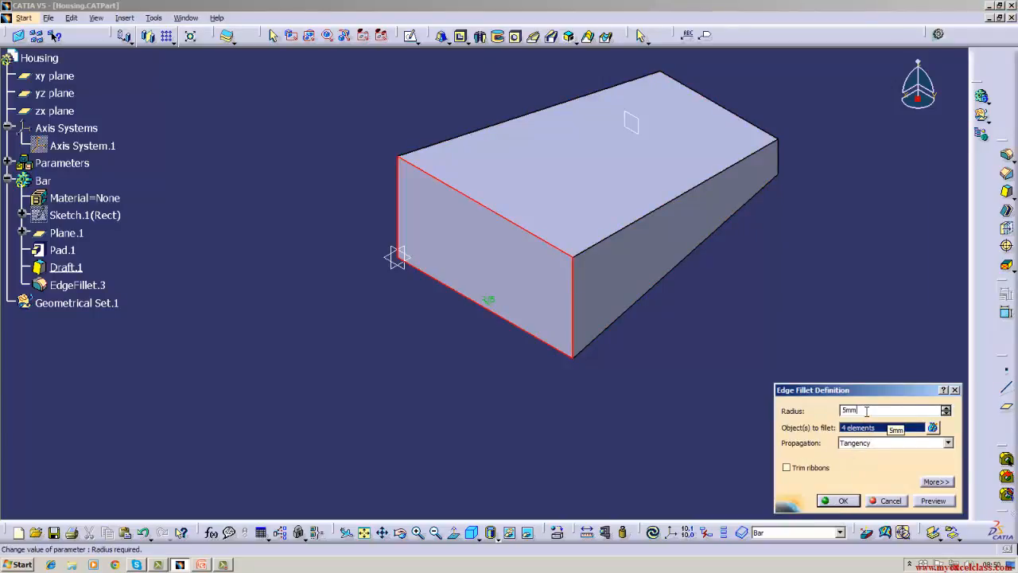
{"action": "left_click", "coordinate": [839, 501]}
{"action": "left_click", "coordinate": [798, 372]}
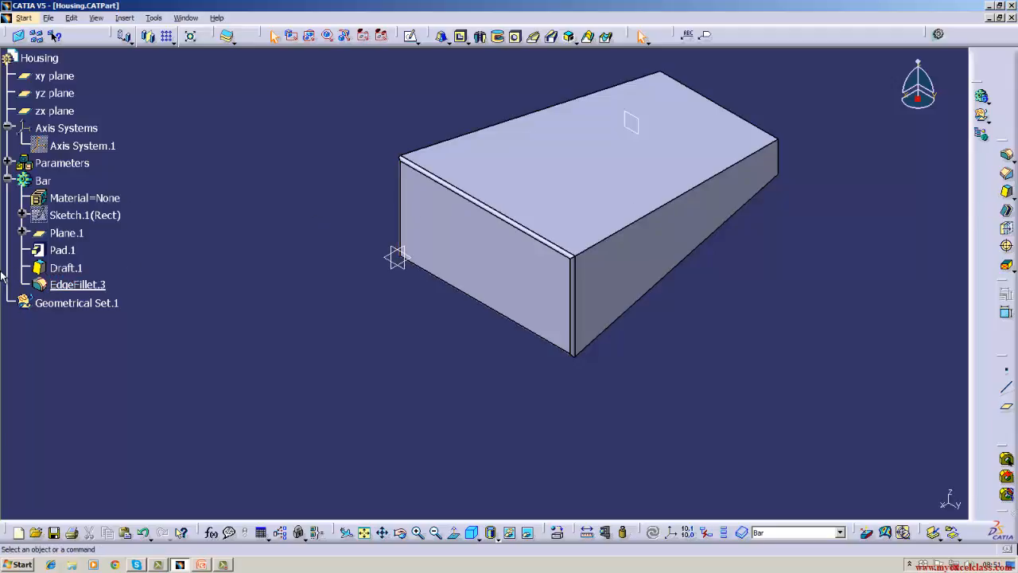
Delete the draft from the Bar body, update the part, and delete the remaining edge fillet.
{"action": "right_click", "coordinate": [70, 269]}
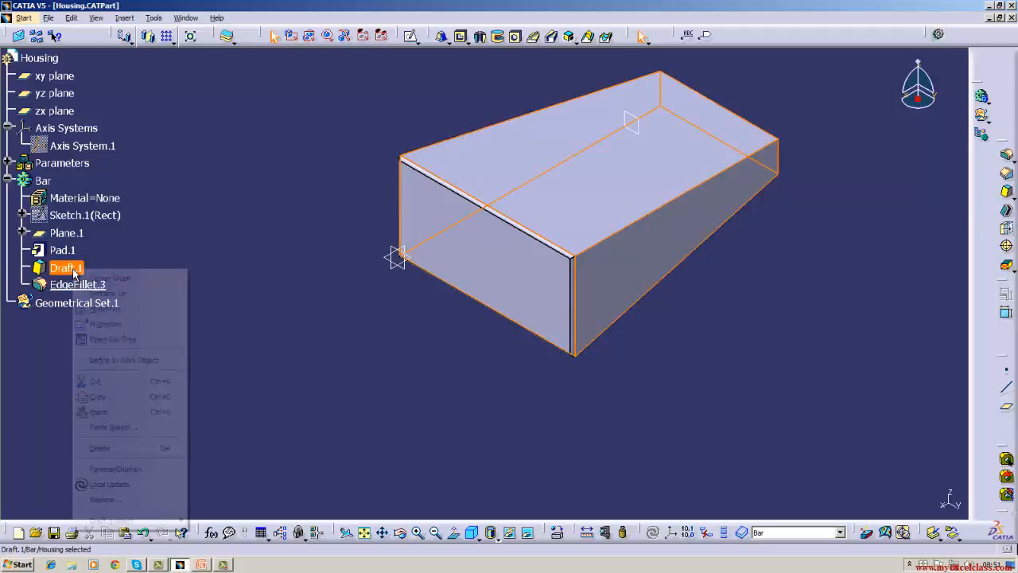
{"action": "left_click", "coordinate": [100, 450]}
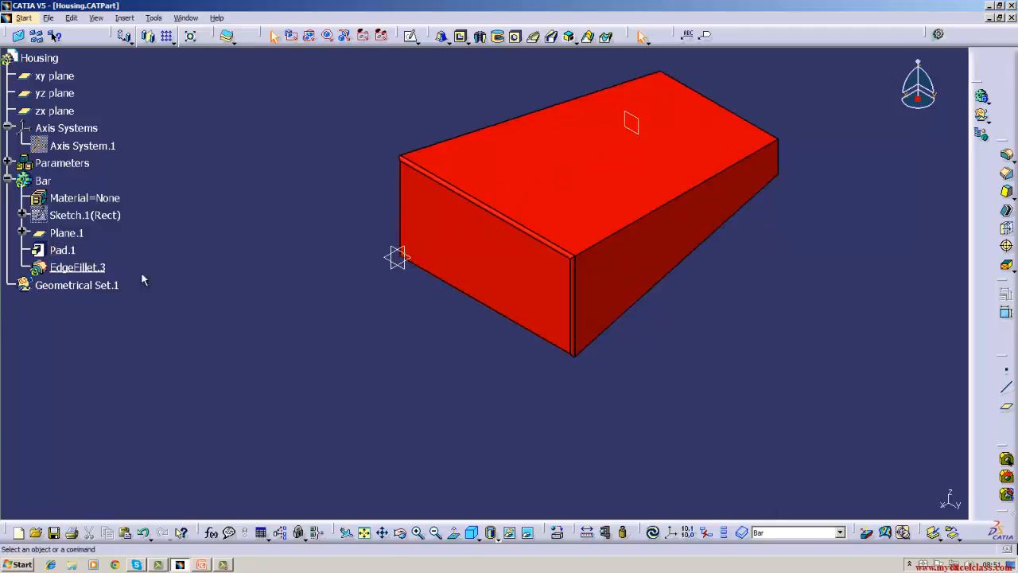
{"action": "left_click", "coordinate": [653, 532]}
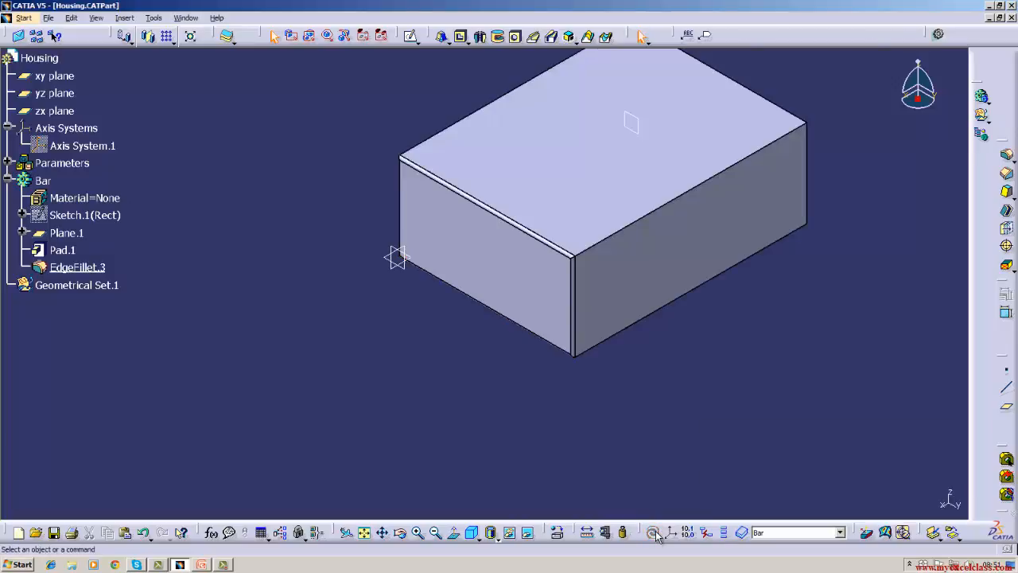
{"action": "right_click", "coordinate": [92, 268]}
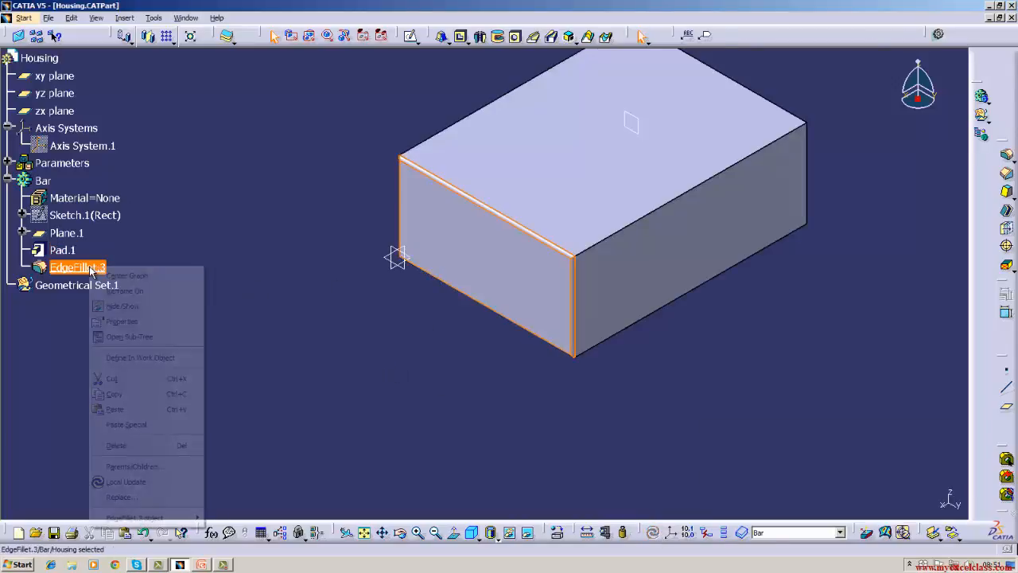
{"action": "left_click", "coordinate": [116, 445]}
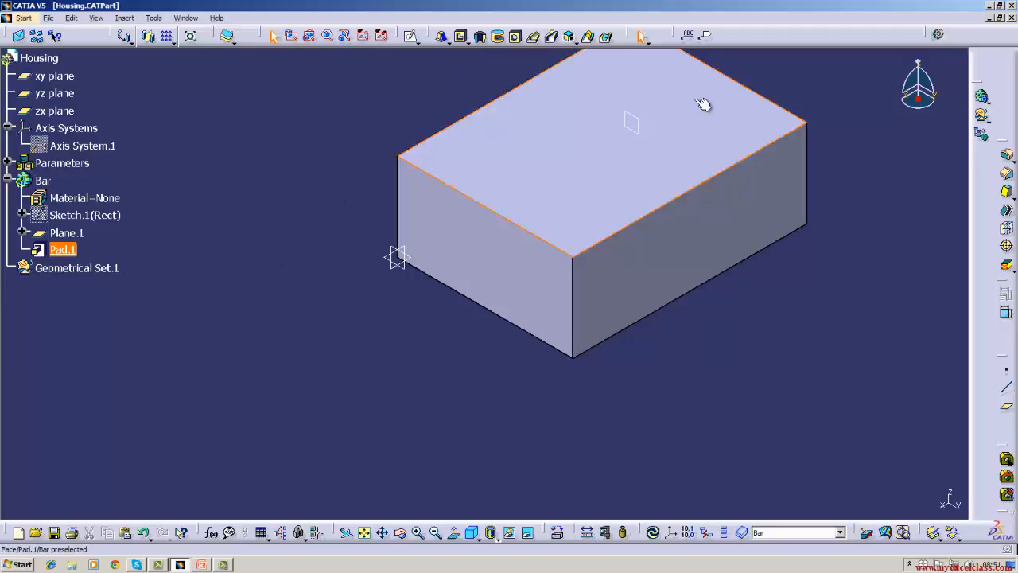
Increase the offset from the yz plane of the plane that limits the pad.
{"action": "double_click", "coordinate": [647, 121]}
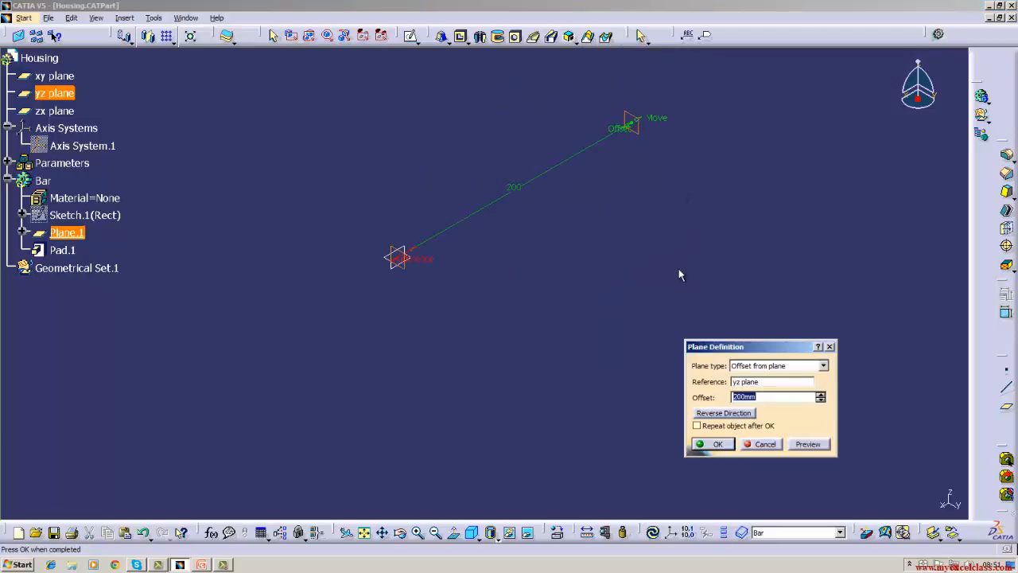
{"action": "type", "text": "300"}
{"action": "left_click", "coordinate": [712, 443]}
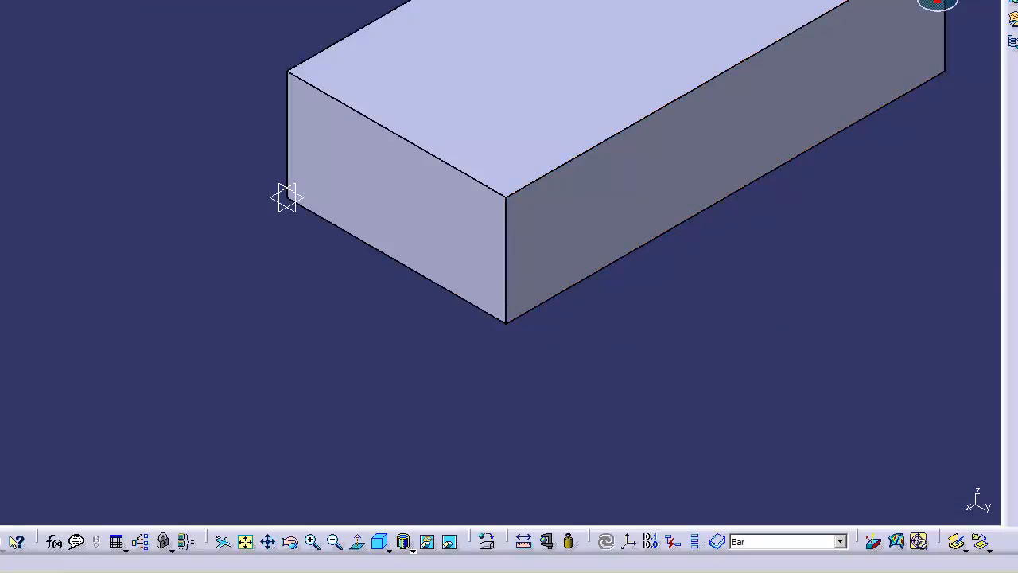
Review the pad's definition, including its first limit length and its second limit up to the offset plane.
{"action": "right_click", "coordinate": [0, 192]}
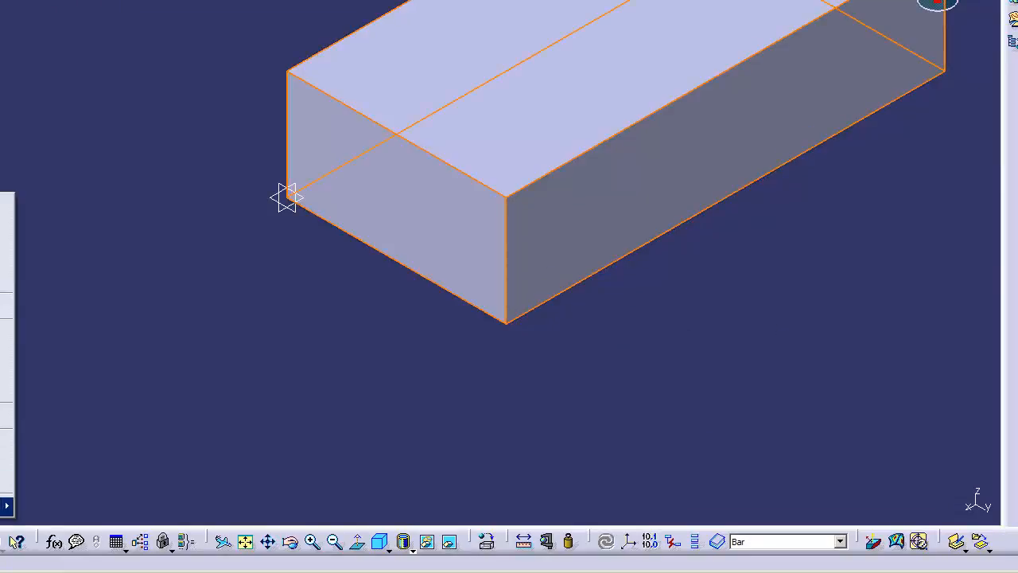
{"action": "mouse_move", "coordinate": [4, 506]}
{"action": "left_click", "coordinate": [54, 379]}
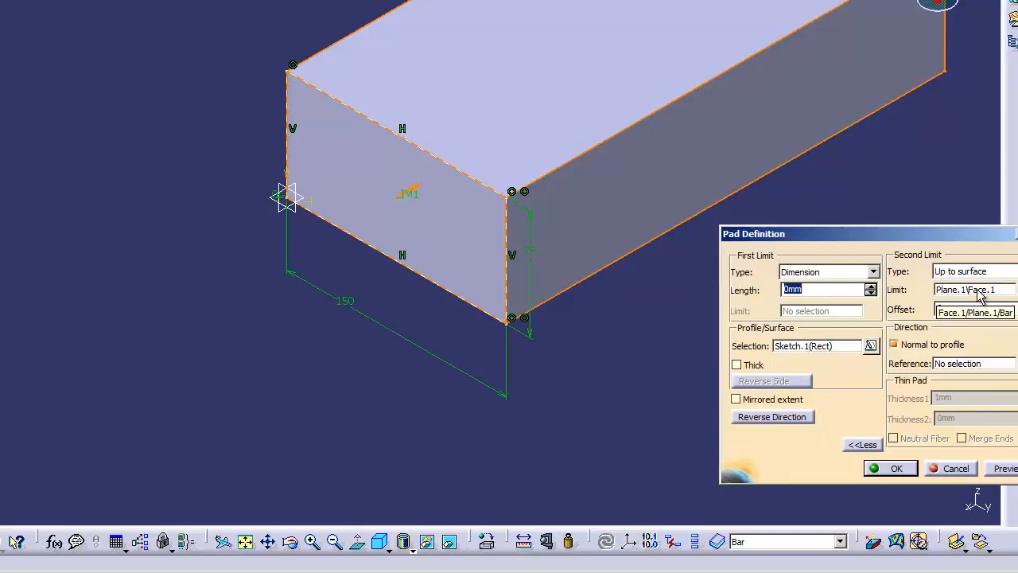
{"action": "left_click", "coordinate": [891, 468]}
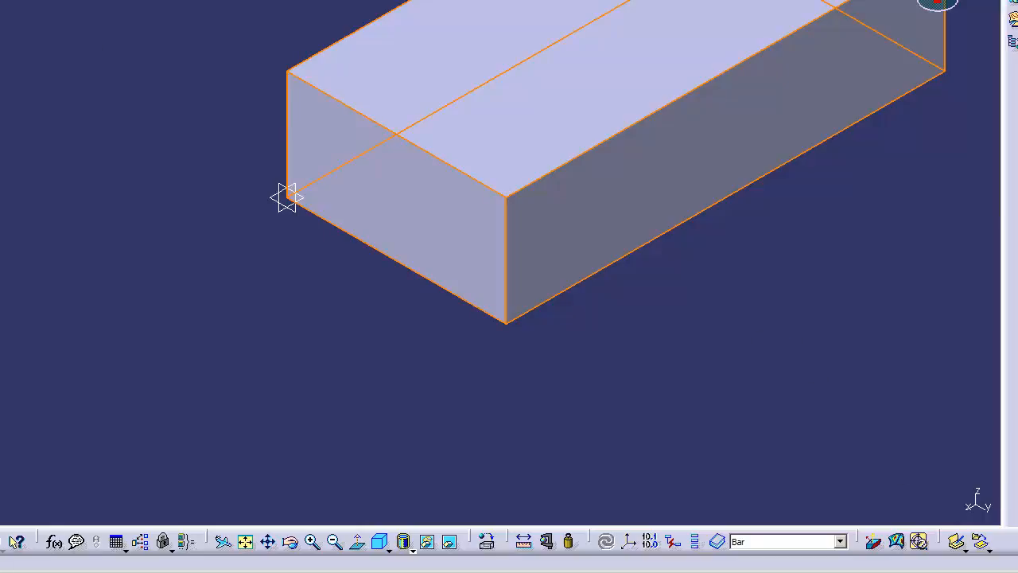
Delete the offset plane from the Bar body without deleting its children.
{"action": "left_click", "coordinate": [16, 71]}
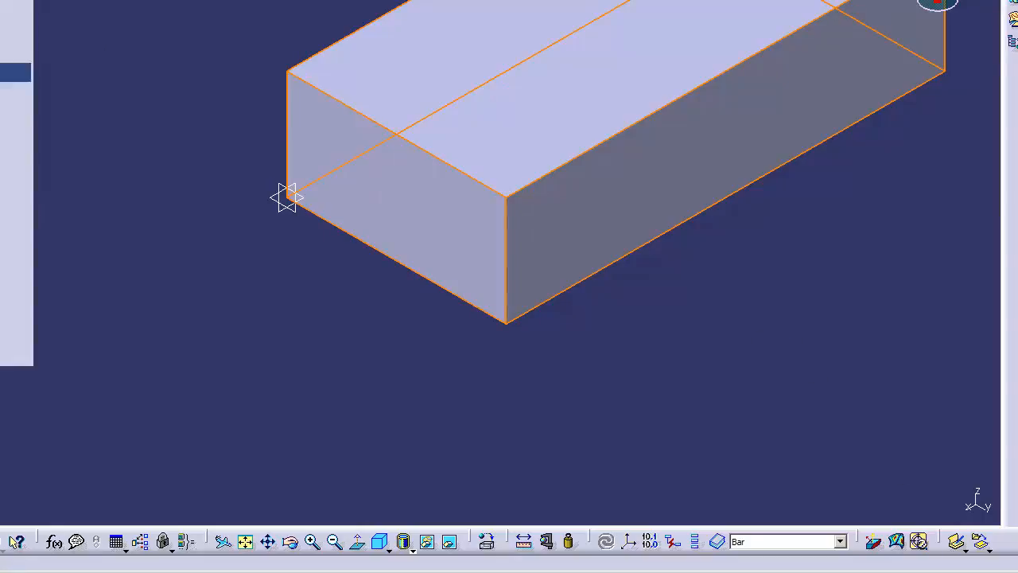
{"action": "left_click", "coordinate": [147, 85]}
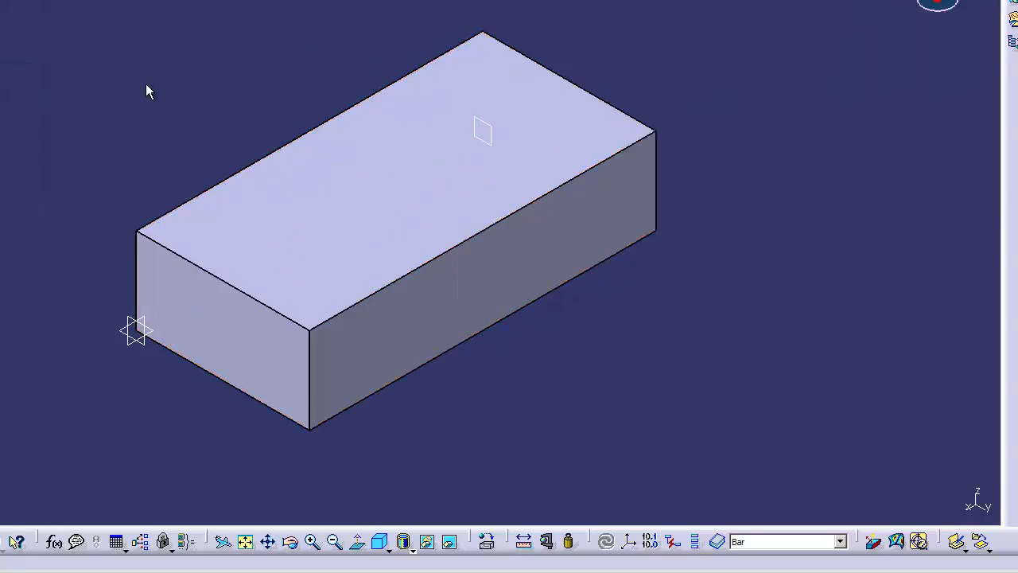
{"action": "right_click", "coordinate": [494, 131]}
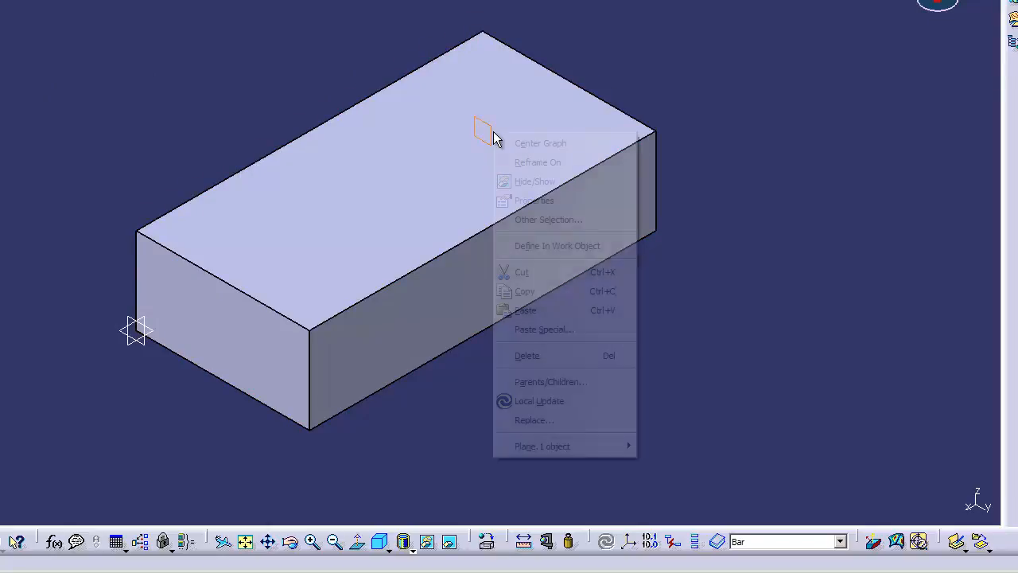
{"action": "left_click", "coordinate": [527, 355]}
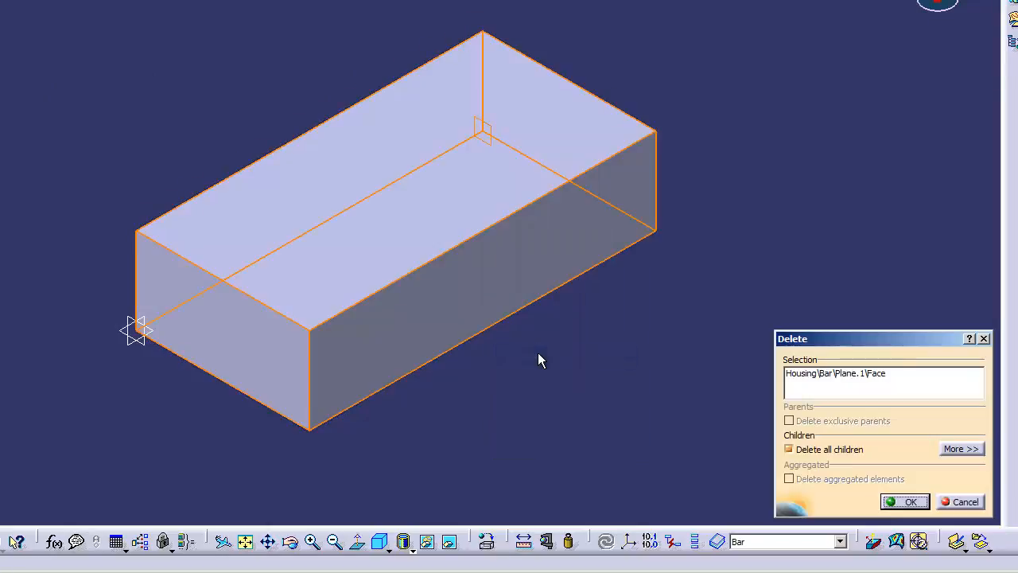
{"action": "left_click", "coordinate": [834, 453]}
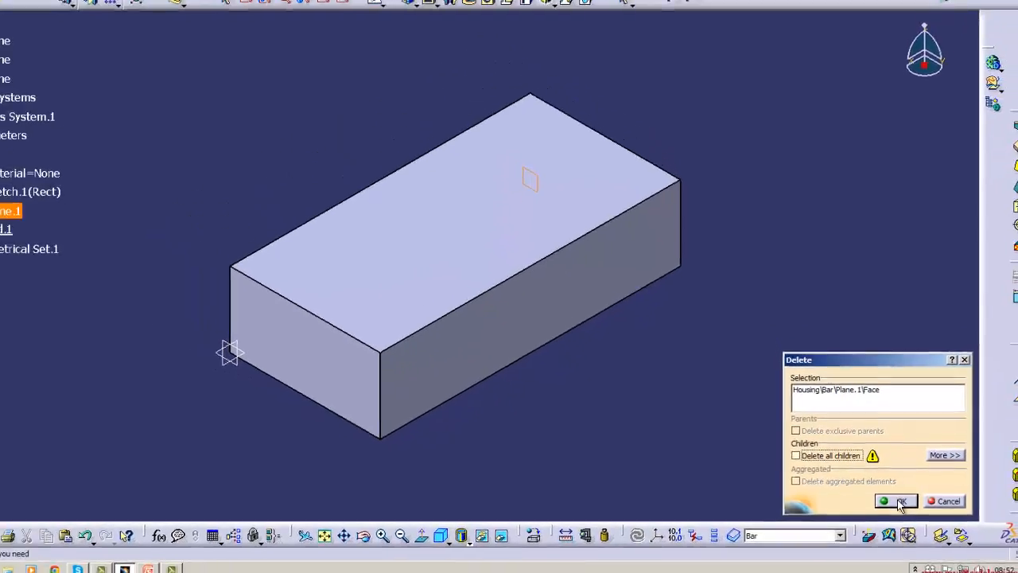
{"action": "left_click", "coordinate": [898, 501]}
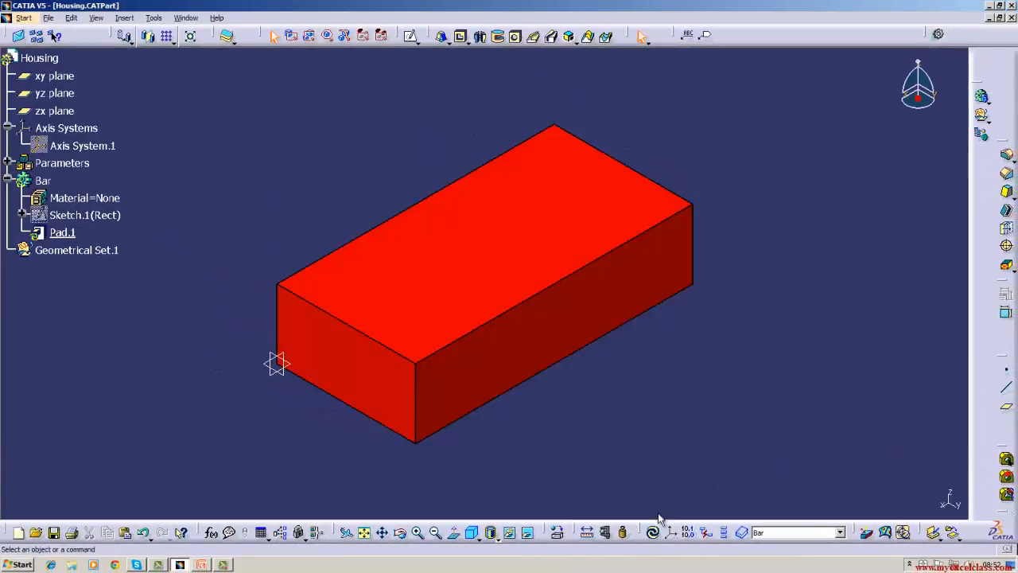
Update the part, delete the failing pad from the update diagnosis, and update the part again.
{"action": "left_click", "coordinate": [652, 531]}
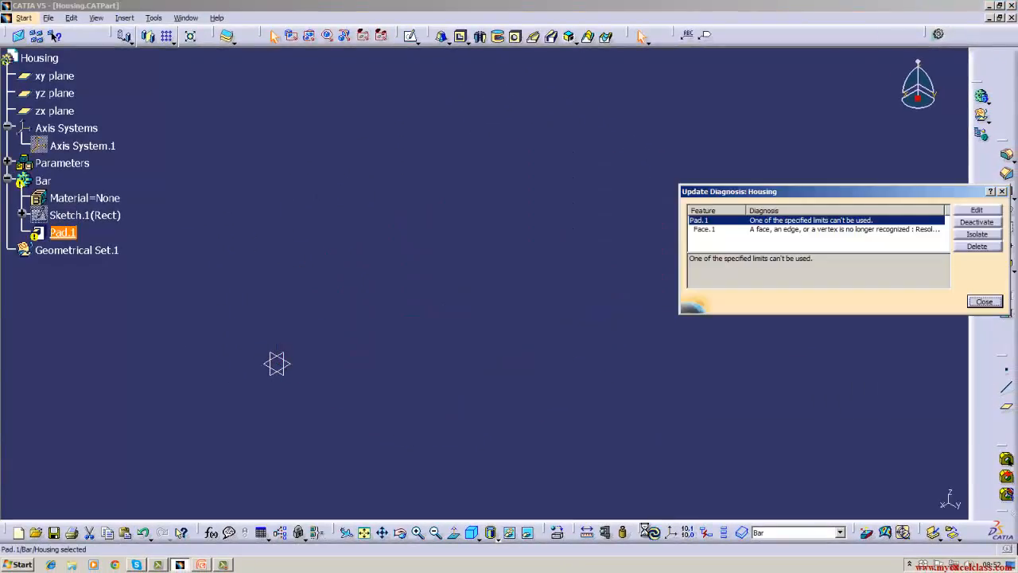
{"action": "left_click", "coordinate": [977, 246]}
{"action": "left_click", "coordinate": [893, 500]}
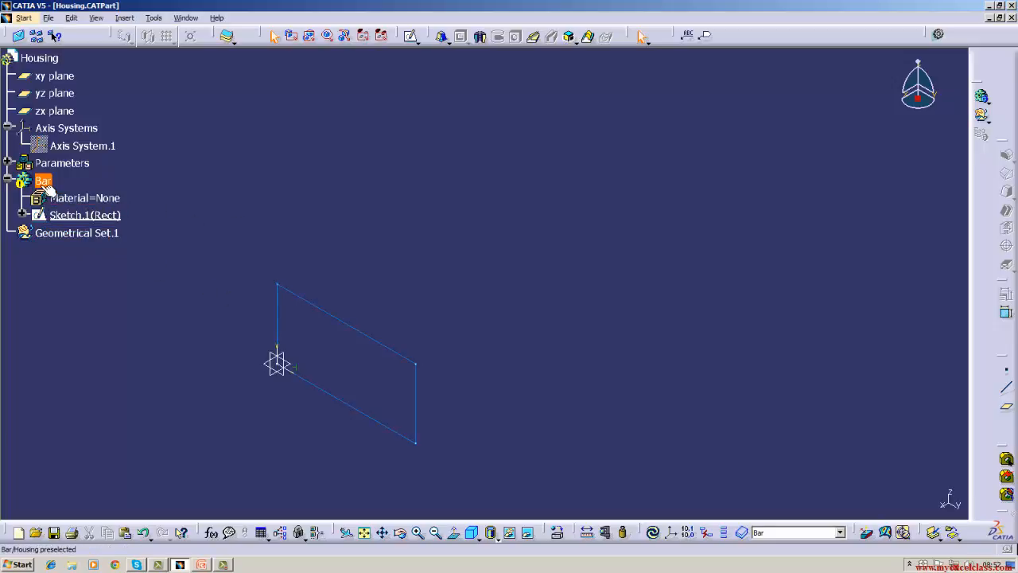
{"action": "left_click", "coordinate": [652, 532]}
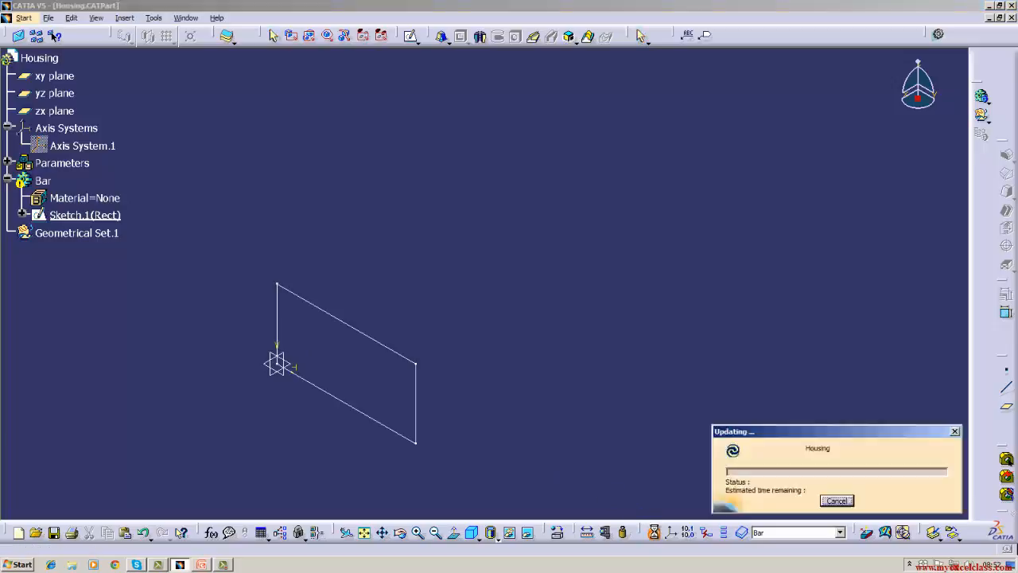
{"action": "left_click", "coordinate": [447, 40]}
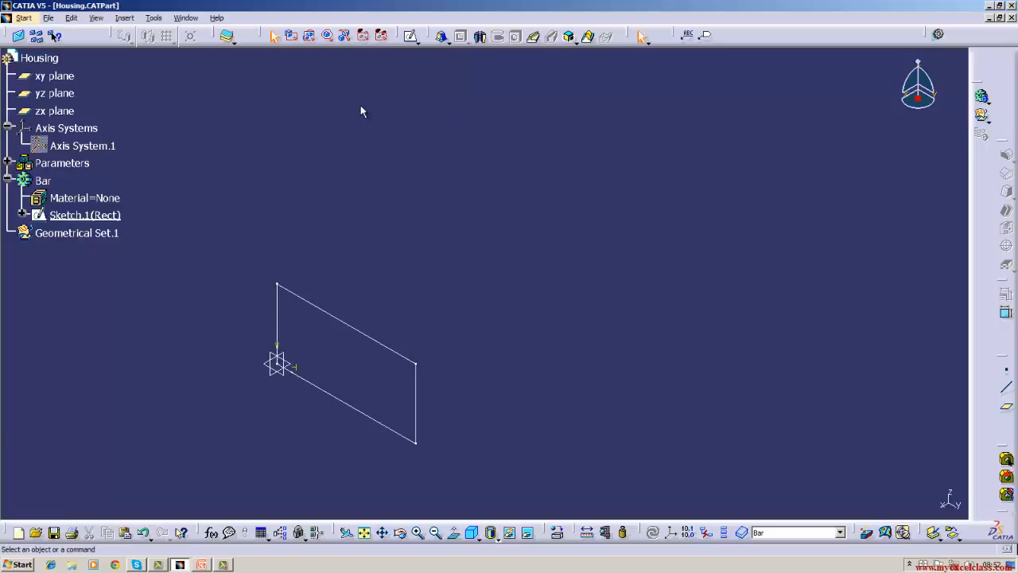
Edit the rectangle sketch and draw a rectangle about 23 x 13 mm inside the outline near its upper left corner.
{"action": "double_click", "coordinate": [114, 222]}
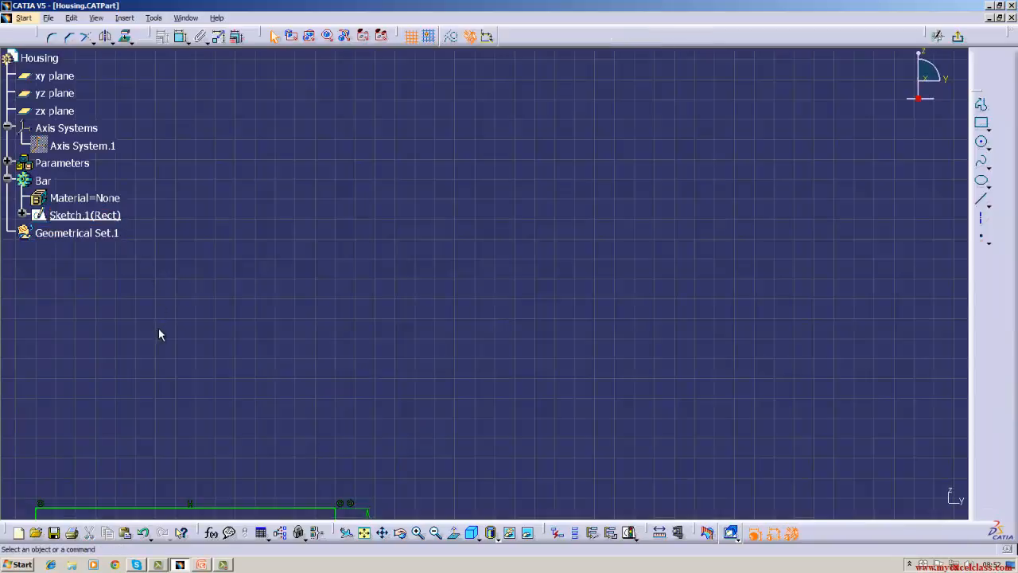
{"action": "middle_click_drag", "start_coordinate": [158, 328], "coordinate": [441, 63]}
{"action": "mouse_move", "coordinate": [419, 327]}
{"action": "middle_mouse_down"}
{"action": "mouse_move", "coordinate": [429, 306]}
{"action": "mouse_move", "coordinate": [487, 282]}
{"action": "middle_mouse_up"}
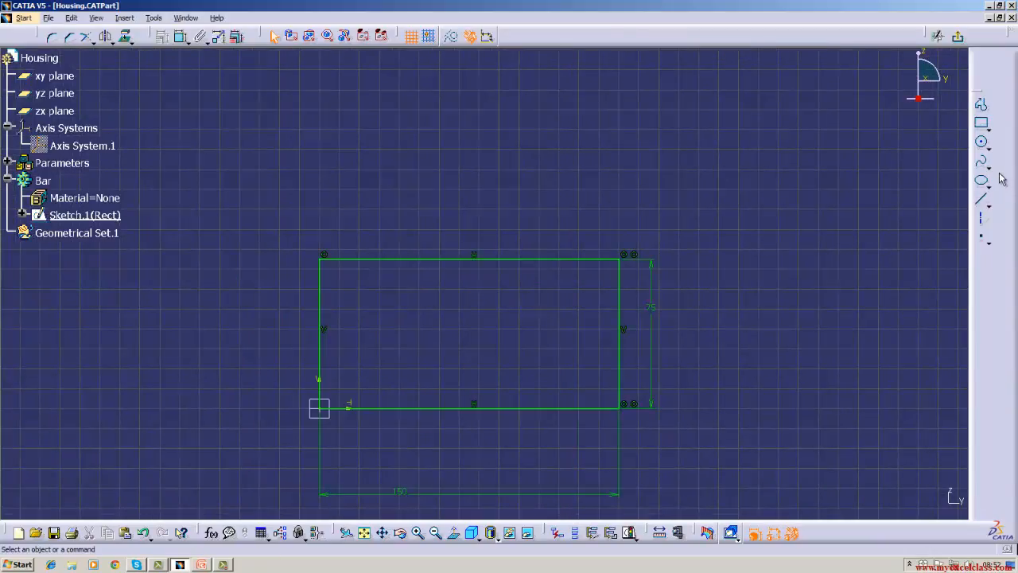
{"action": "left_click", "coordinate": [981, 123]}
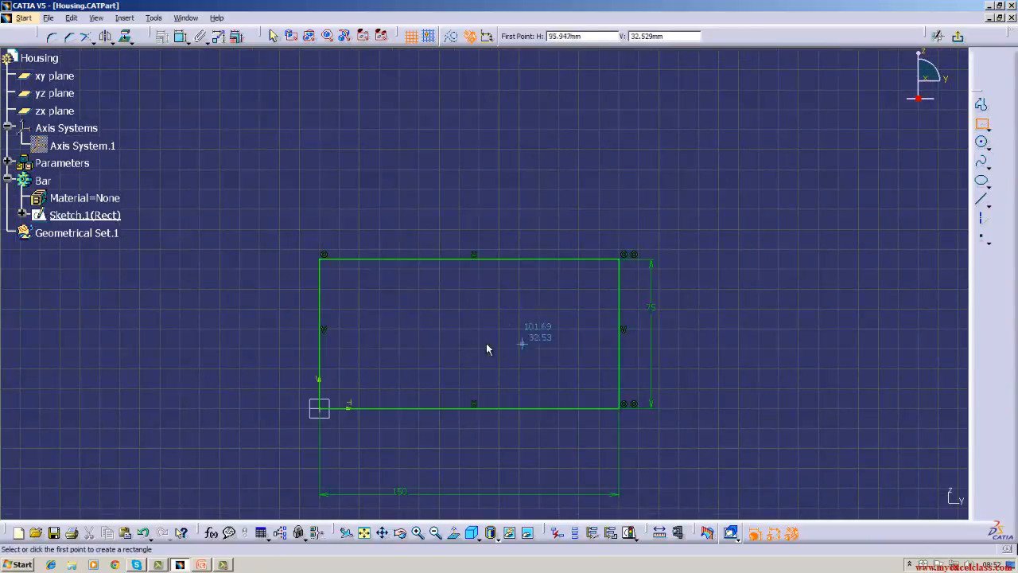
{"action": "left_click", "coordinate": [342, 285]}
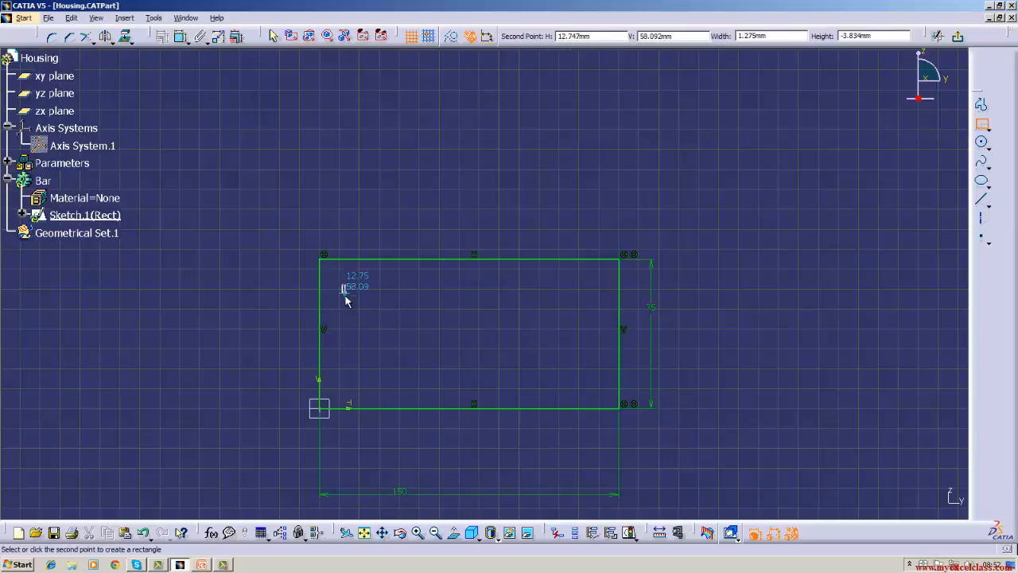
{"action": "left_click", "coordinate": [389, 310]}
Draw a second small rectangle inside the outline near its upper right corner, level with the first one.
{"action": "left_click", "coordinate": [983, 127]}
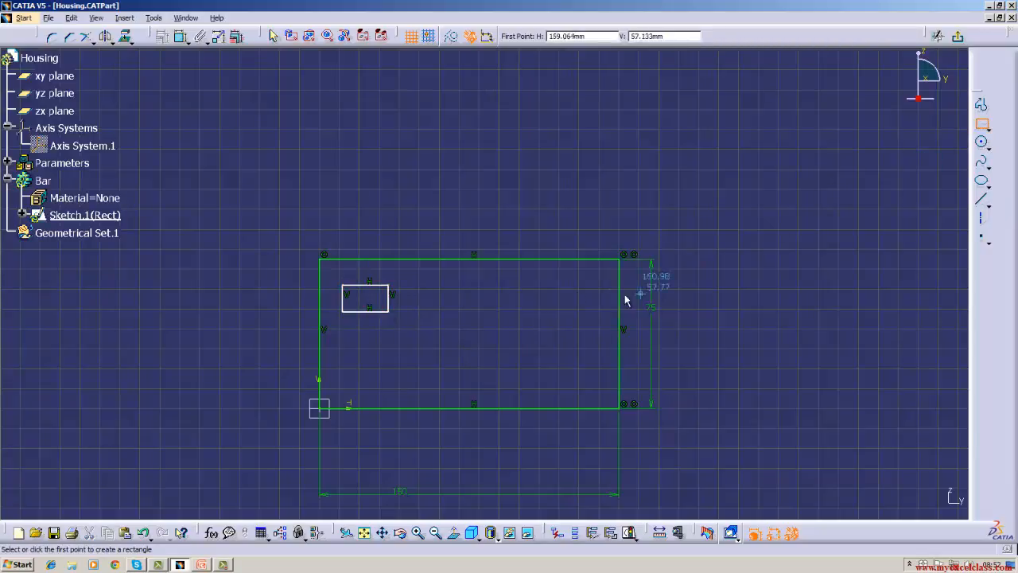
{"action": "left_click", "coordinate": [529, 283]}
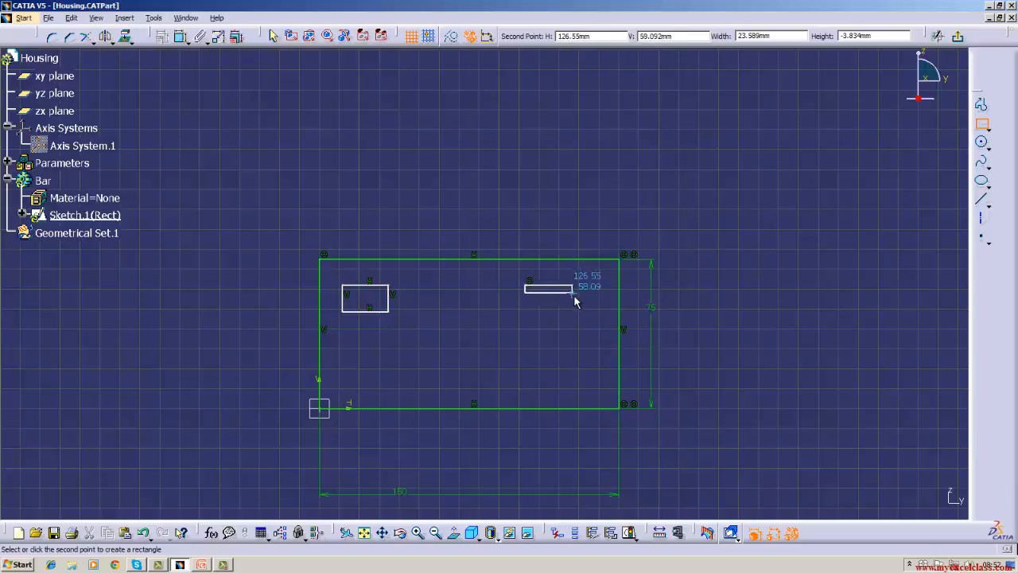
{"action": "left_click", "coordinate": [575, 311]}
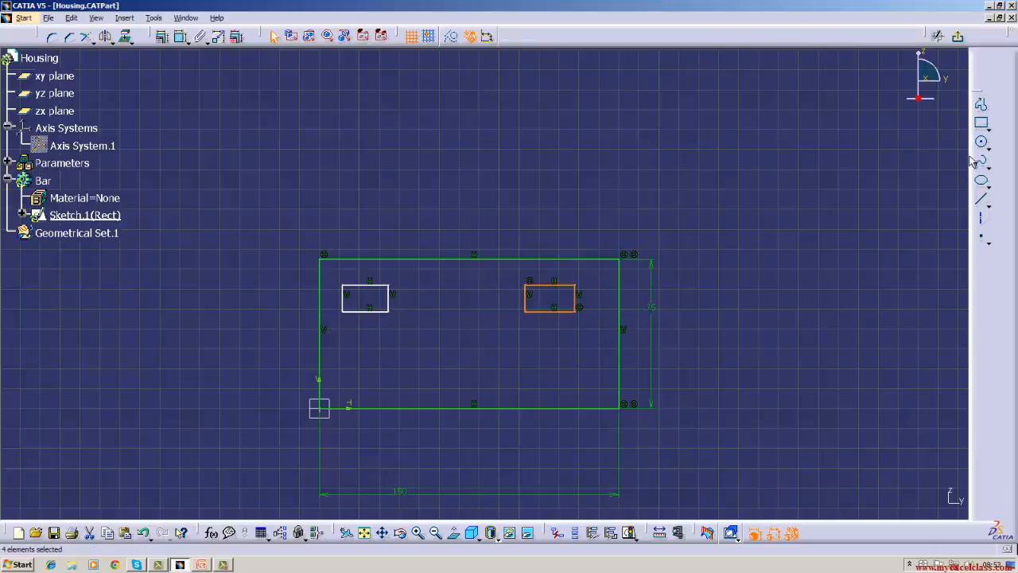
Draw a third rectangle about 58 x 10 mm centred near the outline's bottom edge and exit the sketch.
{"action": "left_click", "coordinate": [982, 123]}
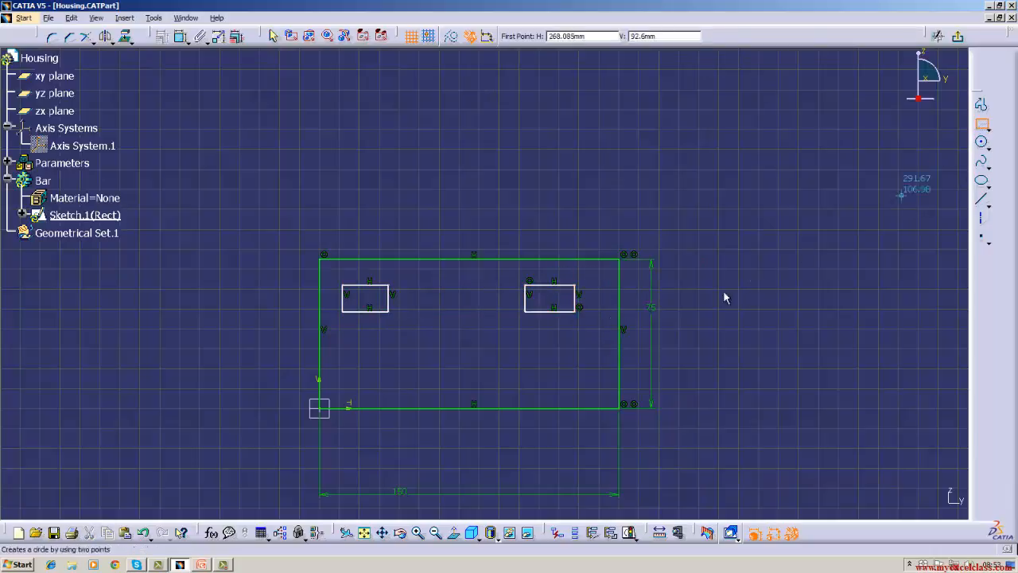
{"action": "left_click", "coordinate": [410, 364]}
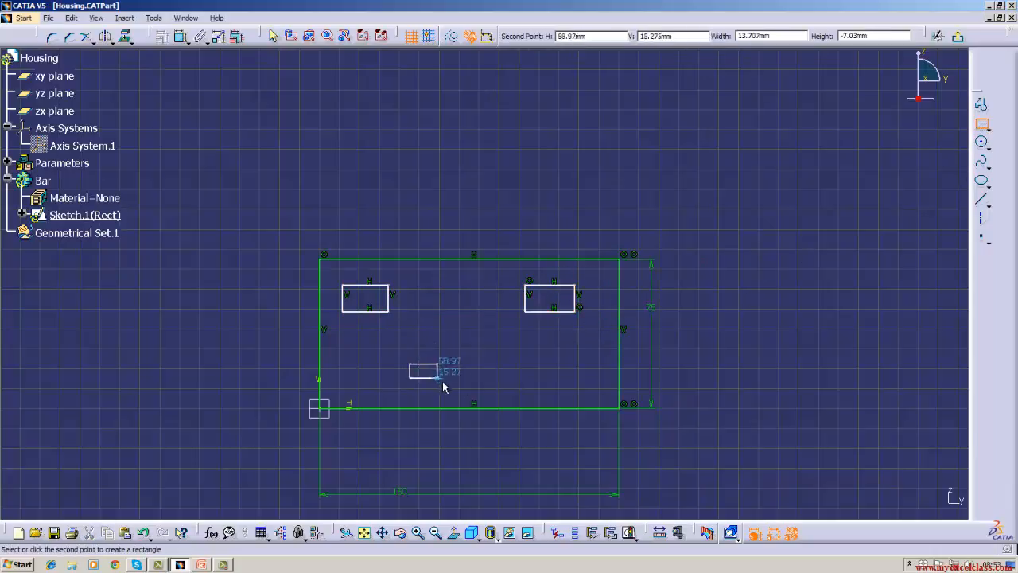
{"action": "left_click", "coordinate": [523, 384]}
{"action": "left_click", "coordinate": [813, 367]}
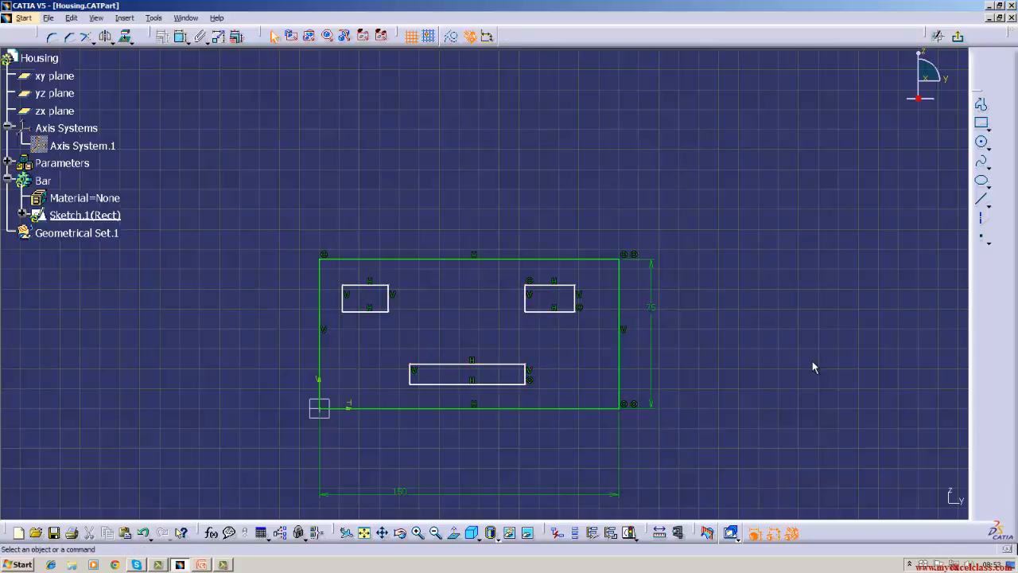
{"action": "left_click", "coordinate": [957, 39]}
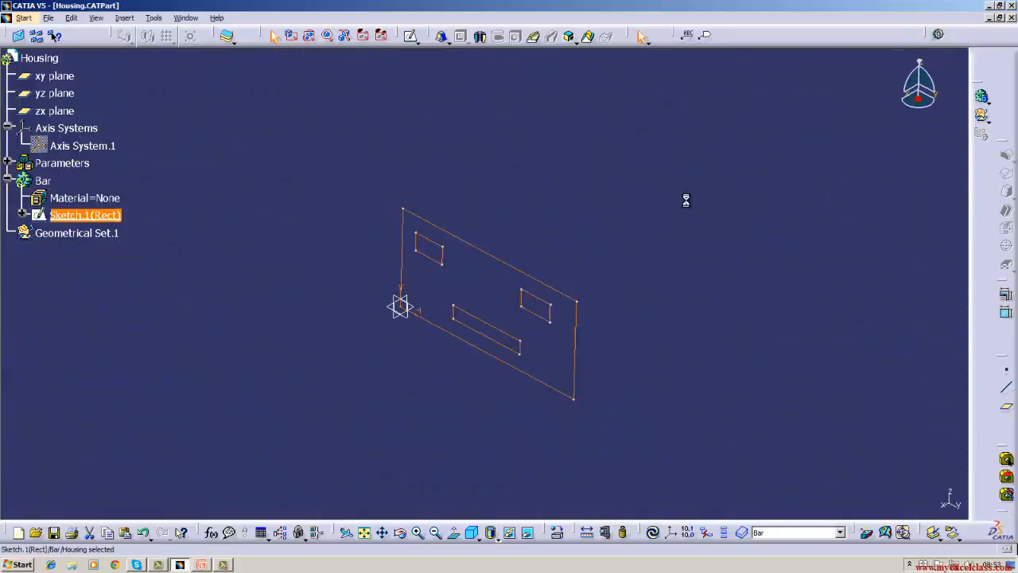
Extrude the rectangle sketch with its three inner rectangles as a plain pad, entering a new Dimension length for the first limit.
{"action": "left_click", "coordinate": [465, 41]}
{"action": "left_click", "coordinate": [461, 68]}
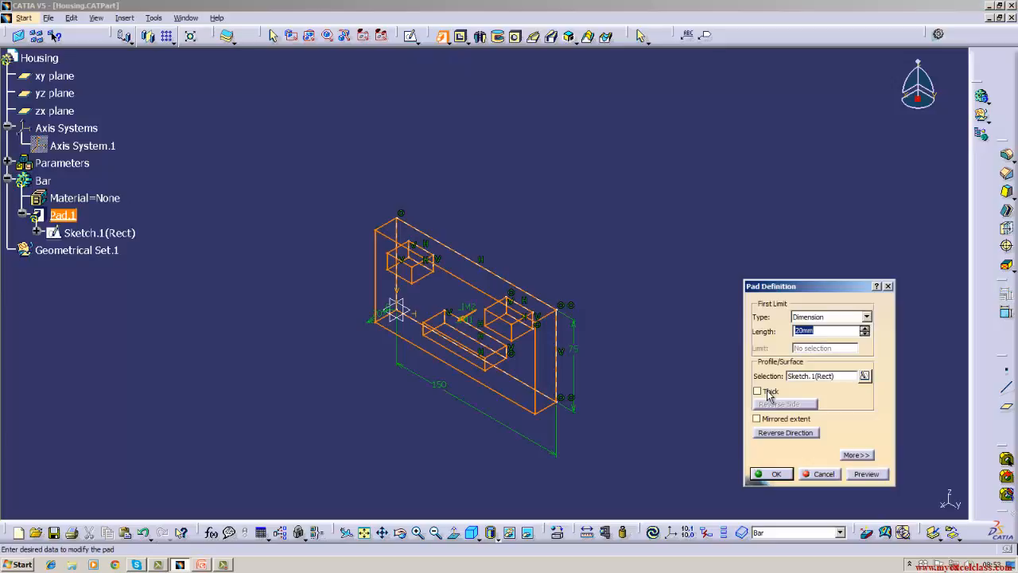
{"action": "key", "text": "BackSpace"}
{"action": "left_click", "coordinate": [773, 475]}
{"action": "left_click", "coordinate": [770, 472]}
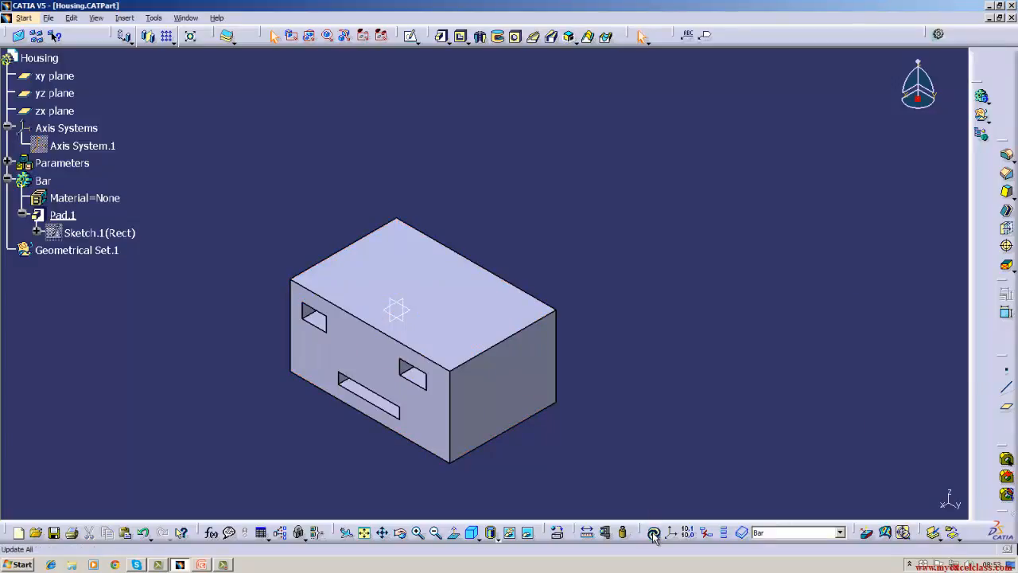
Examine the pad's three openings and compare them with the inner rectangles in its sketch.
{"action": "left_click", "coordinate": [400, 532]}
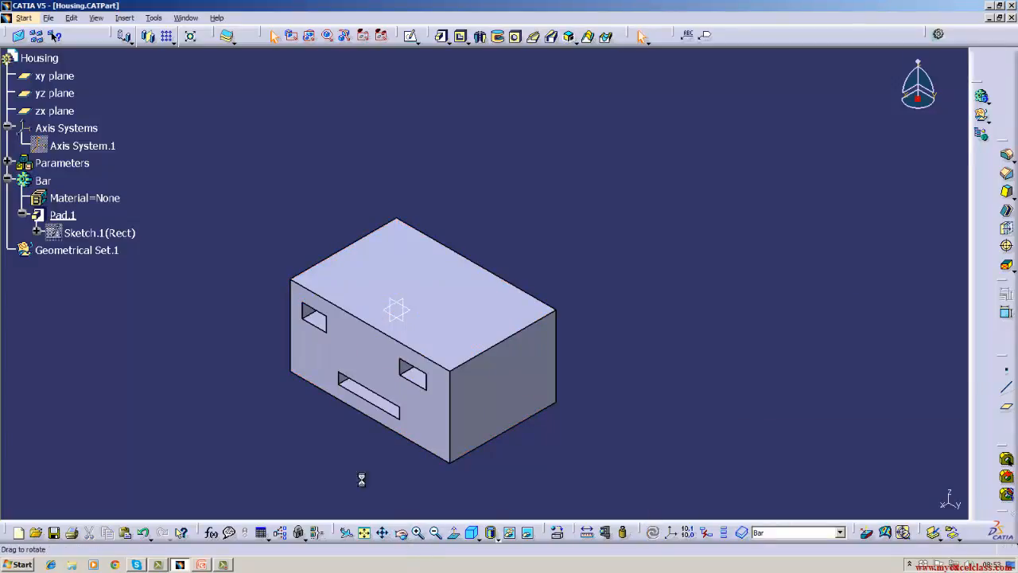
{"action": "left_click_drag", "start_coordinate": [358, 479], "coordinate": [454, 412]}
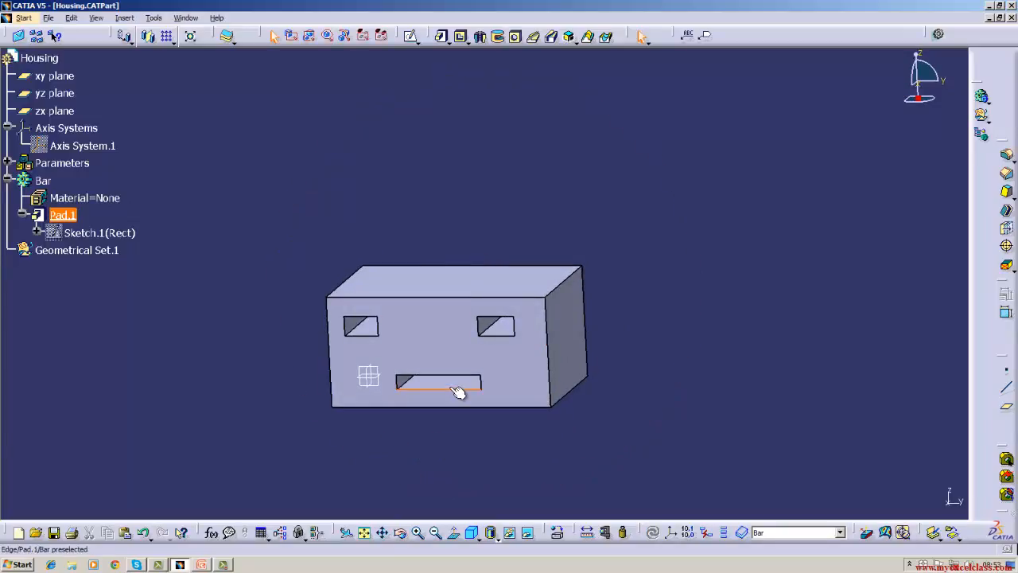
{"action": "double_click", "coordinate": [111, 233]}
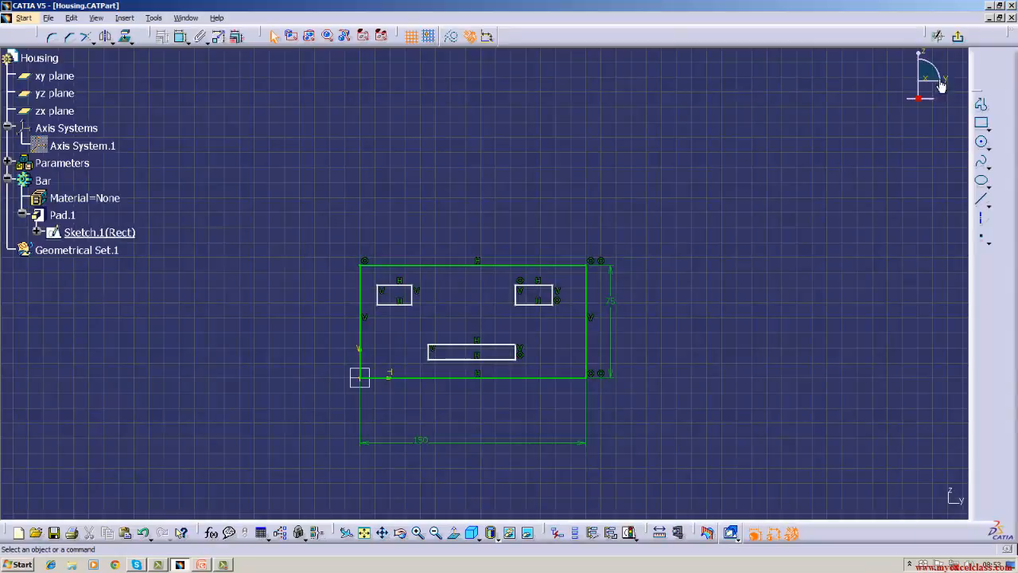
{"action": "left_click", "coordinate": [959, 40]}
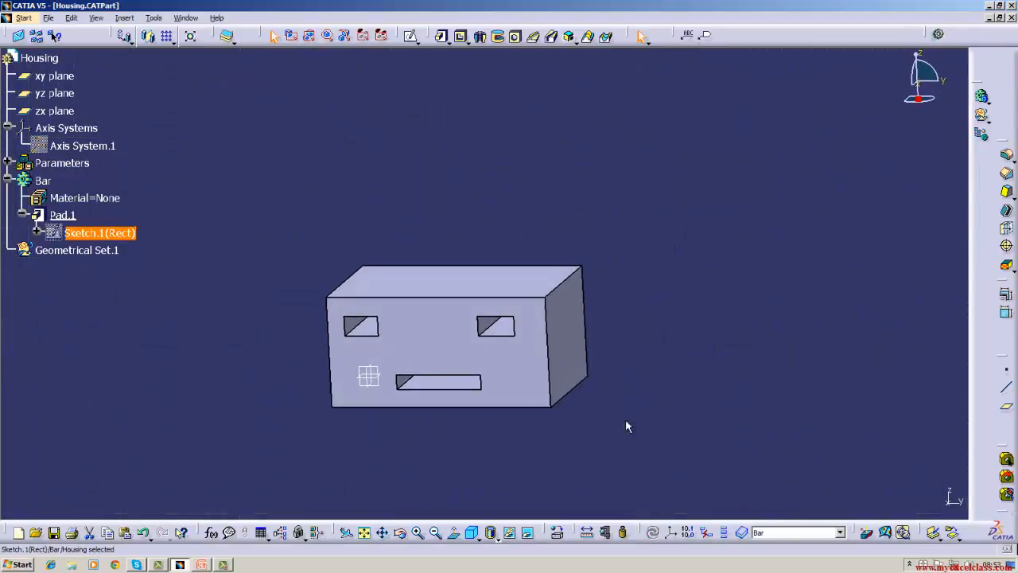
{"action": "left_click", "coordinate": [471, 532]}
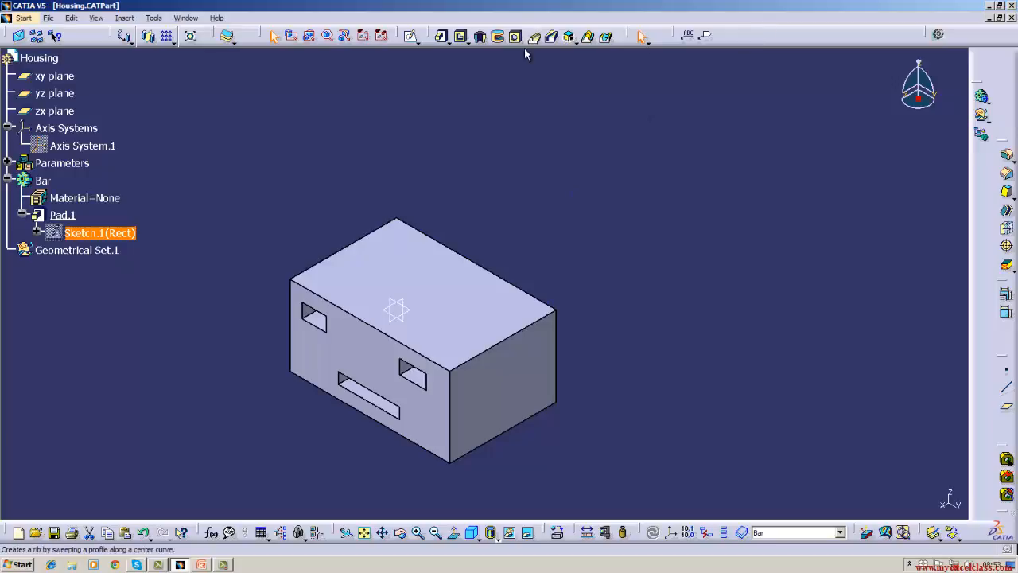
Delete the pad from the Bar body without its aggregated elements, keeping the rectangle sketch.
{"action": "right_click", "coordinate": [67, 217]}
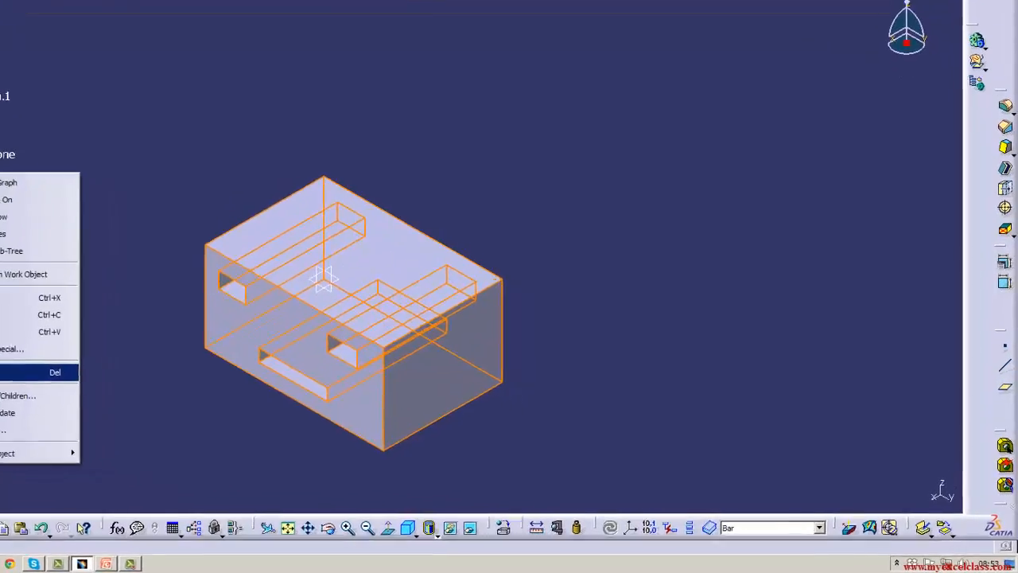
{"action": "left_click", "coordinate": [47, 372]}
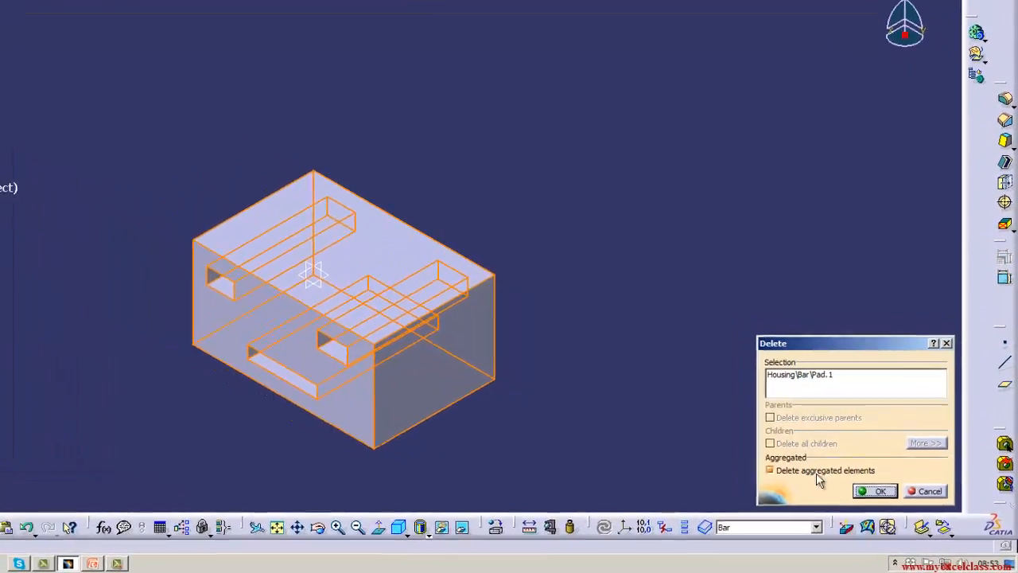
{"action": "left_click", "coordinate": [875, 491]}
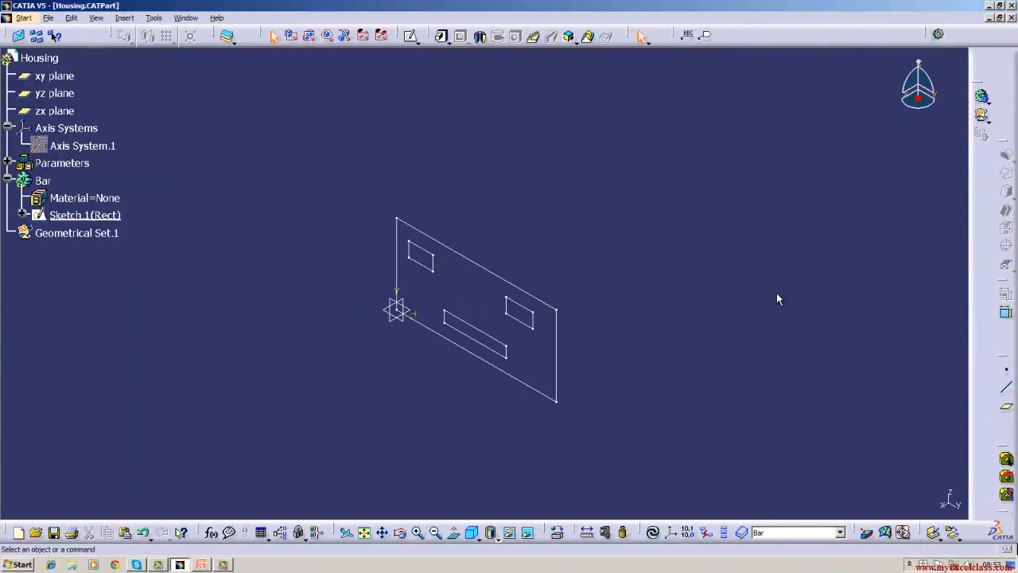
Define a Multi-Pad from the rectangle sketch with a 20 mm length for domain 1, the long lower inner rectangle.
{"action": "left_click", "coordinate": [450, 45]}
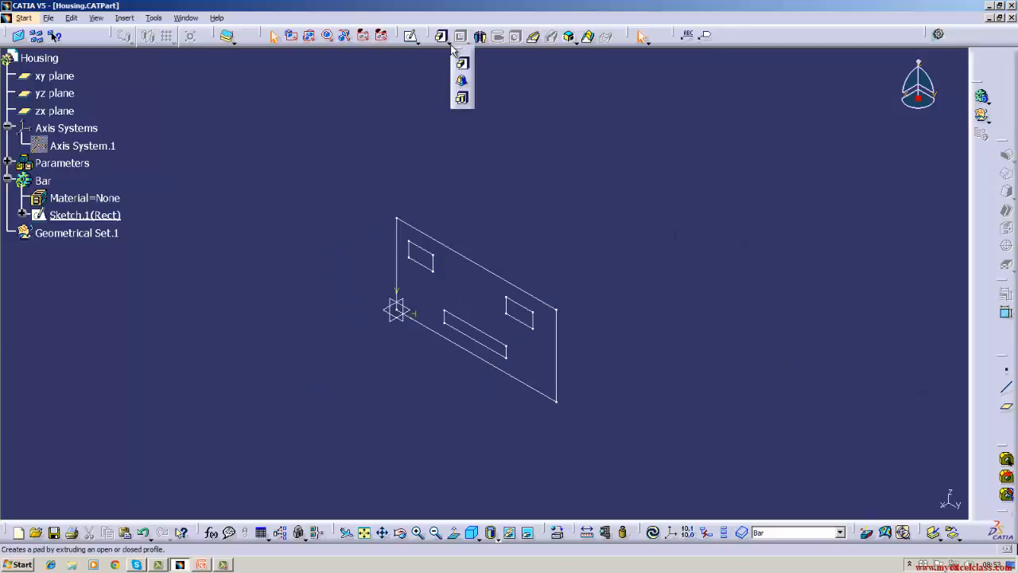
{"action": "left_click", "coordinate": [462, 99]}
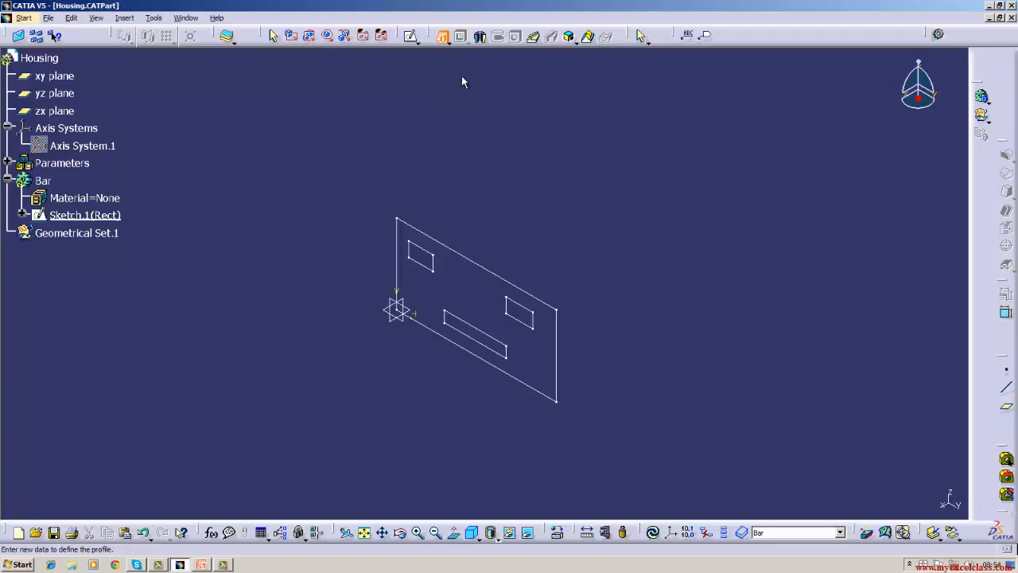
{"action": "left_click", "coordinate": [467, 255]}
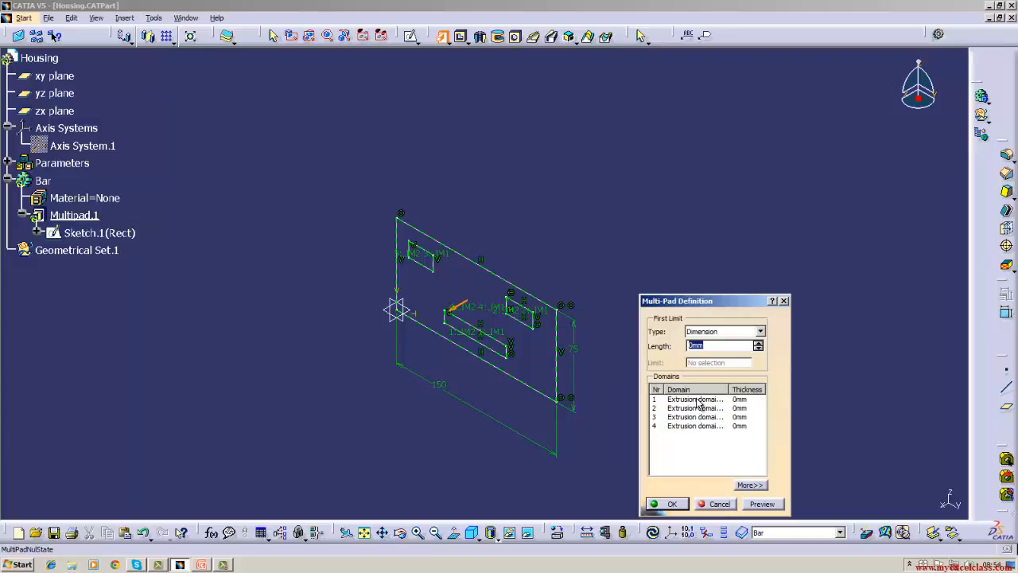
{"action": "left_click", "coordinate": [699, 400]}
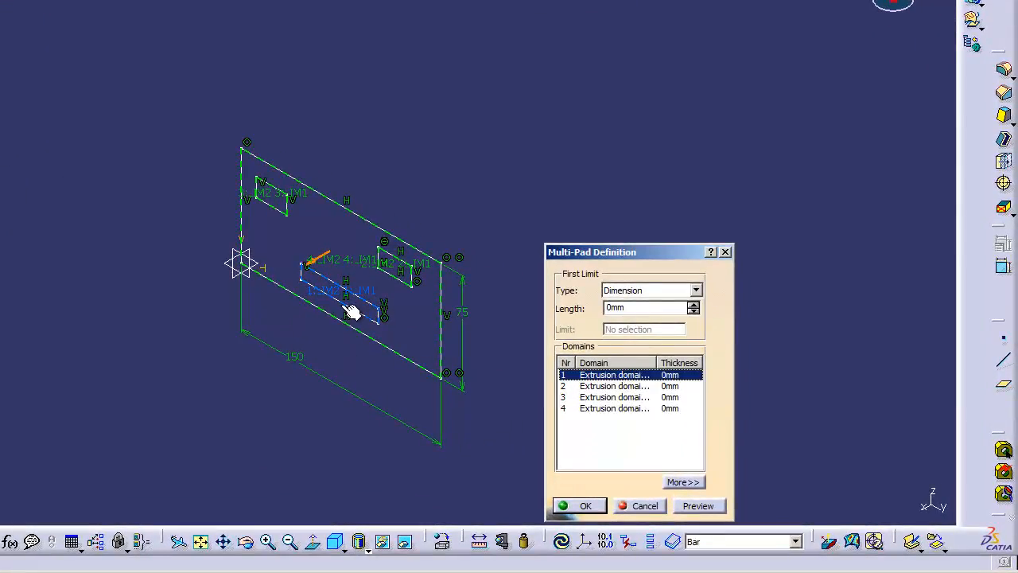
{"action": "left_click", "coordinate": [639, 309]}
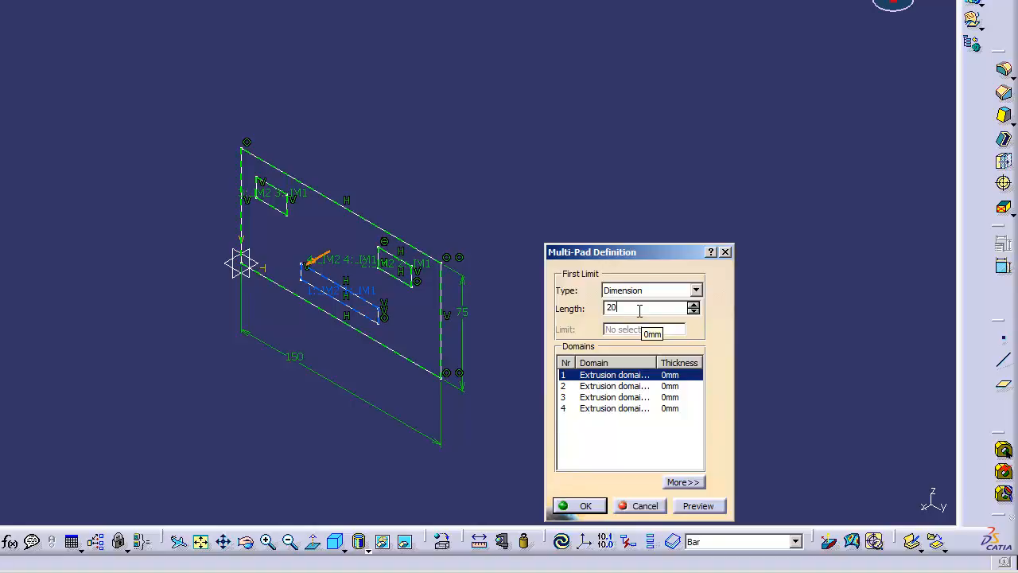
{"action": "left_click", "coordinate": [651, 377]}
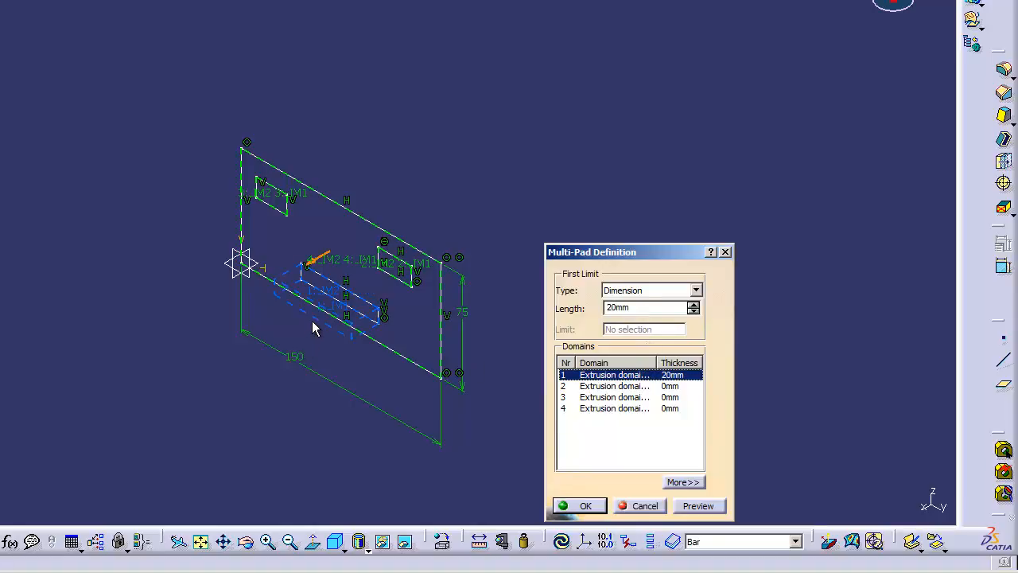
Reverse the multi-pad's extrusion direction and flip it back to the original side.
{"action": "left_click", "coordinate": [311, 265]}
{"action": "left_click", "coordinate": [316, 265]}
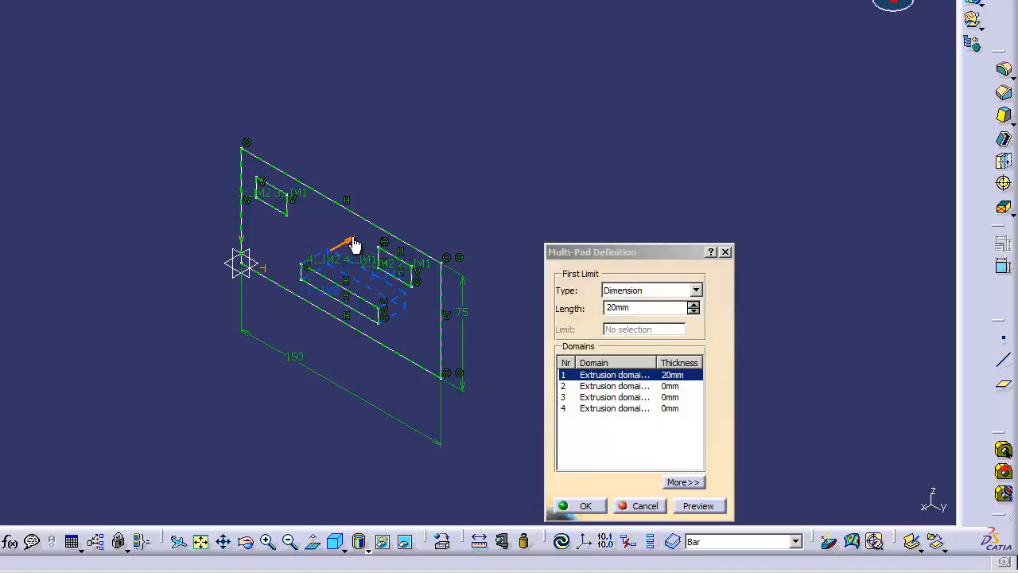
{"action": "left_click", "coordinate": [354, 244]}
Set domain 2, the upper-right rectangle, to 35 mm and domain 3, the upper-left rectangle, to 15 mm, and create the multi-pad.
{"action": "left_click", "coordinate": [608, 388]}
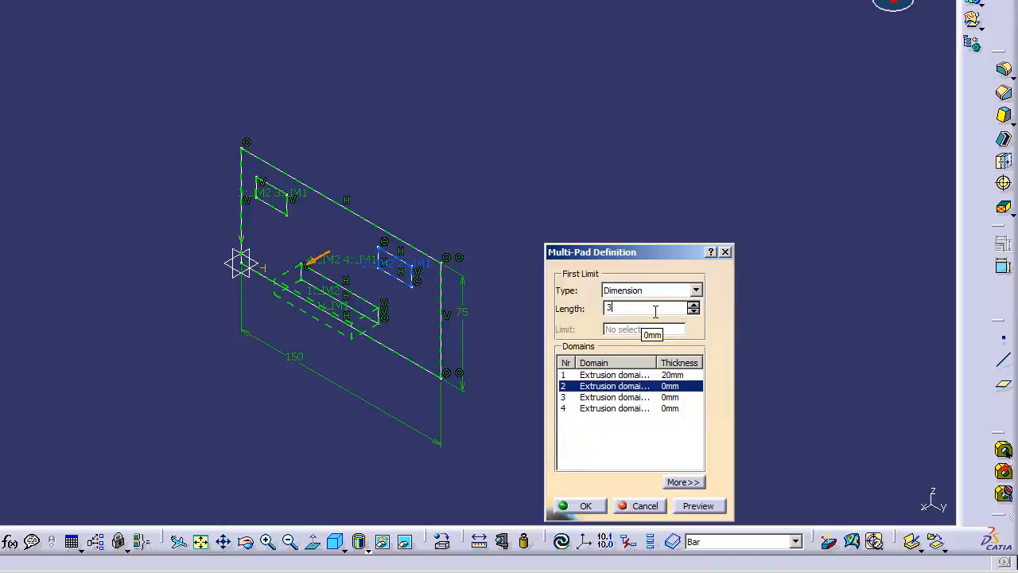
{"action": "left_click", "coordinate": [653, 389]}
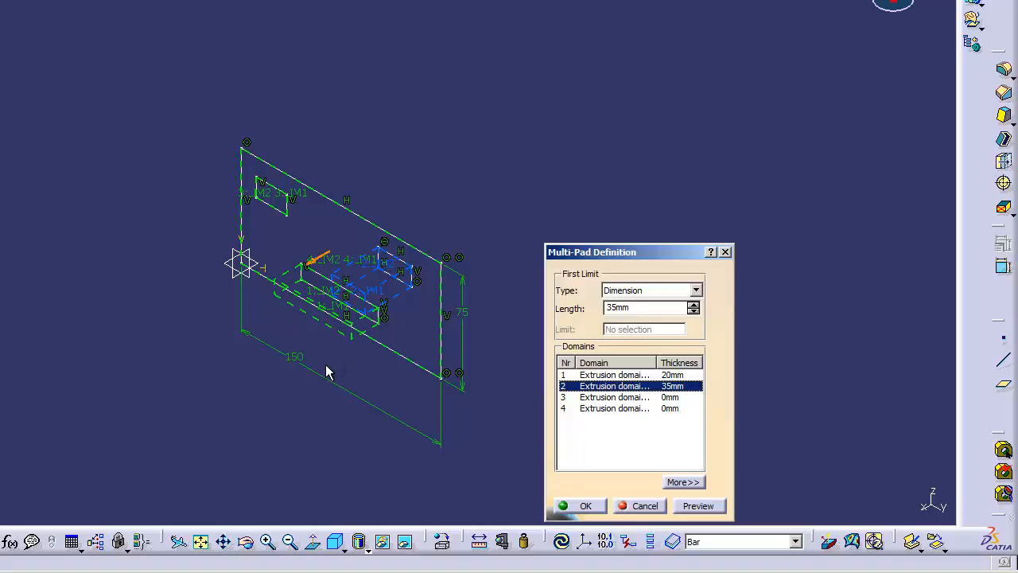
{"action": "left_click", "coordinate": [609, 397]}
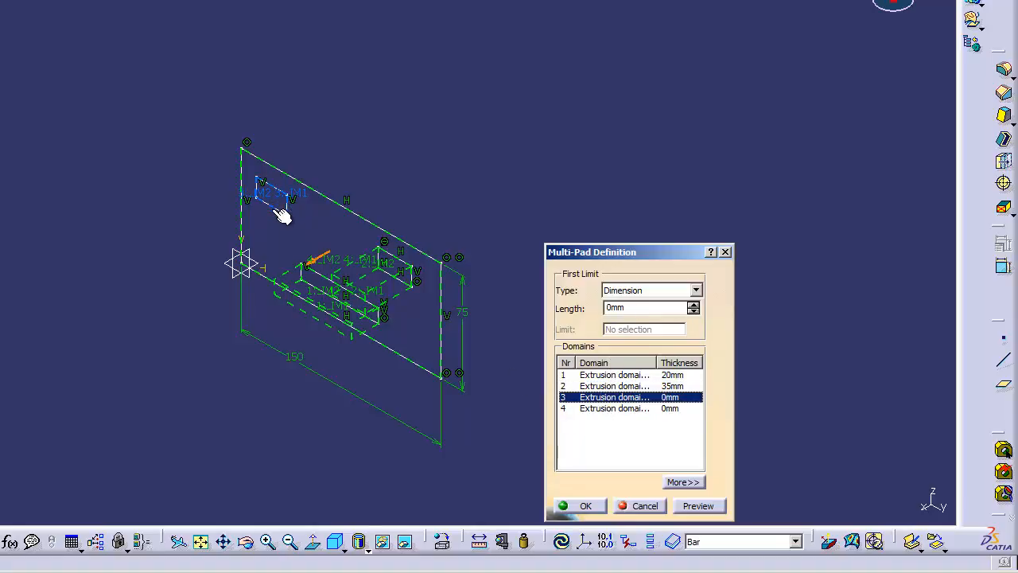
{"action": "left_click", "coordinate": [657, 310]}
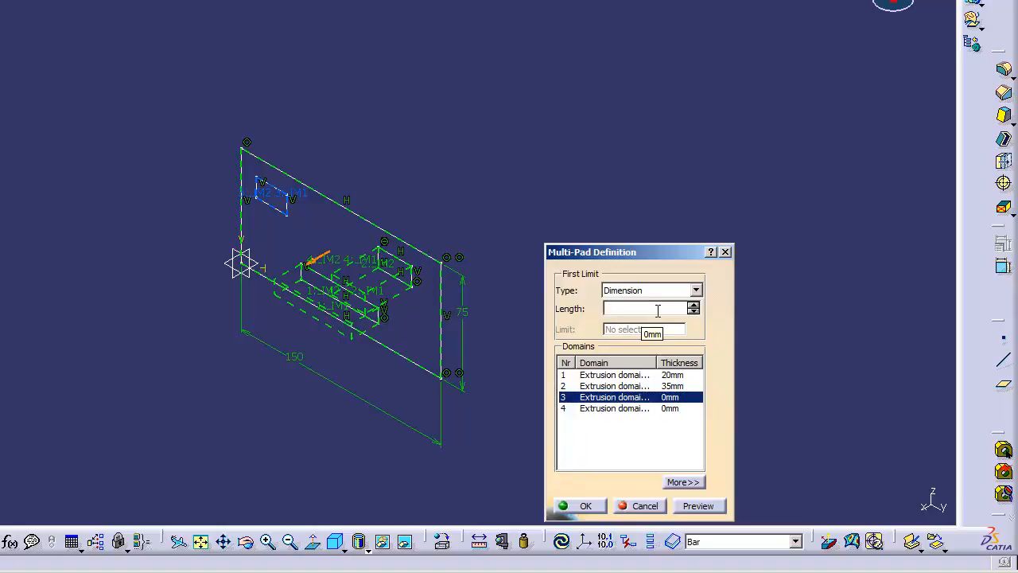
{"action": "type", "text": "10"}
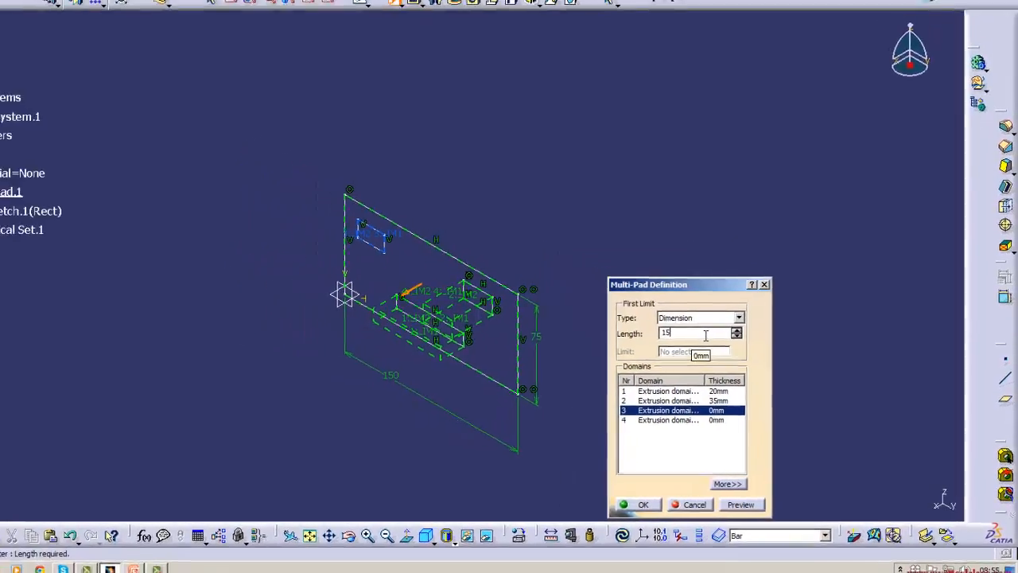
{"action": "key", "text": "Return"}
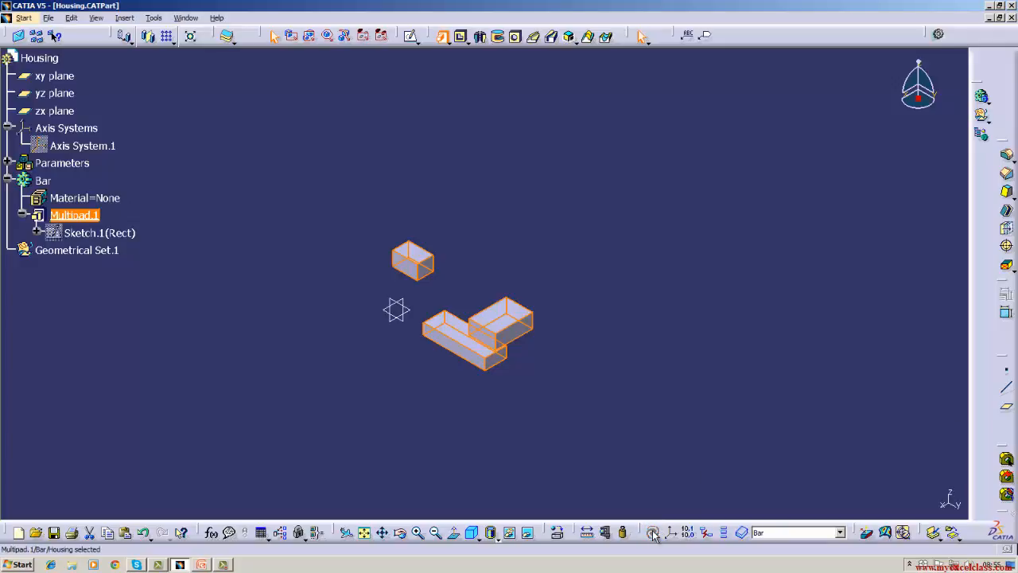
Review the thickness assigned to each domain in the multi-pad's definition.
{"action": "right_click", "coordinate": [89, 217]}
{"action": "mouse_move", "coordinate": [128, 463]}
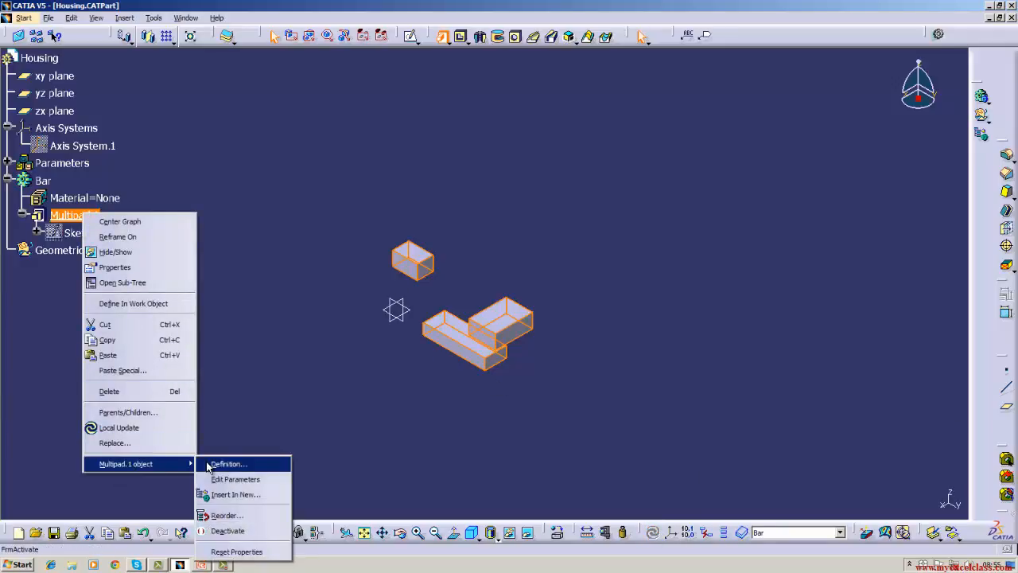
{"action": "left_click", "coordinate": [226, 464]}
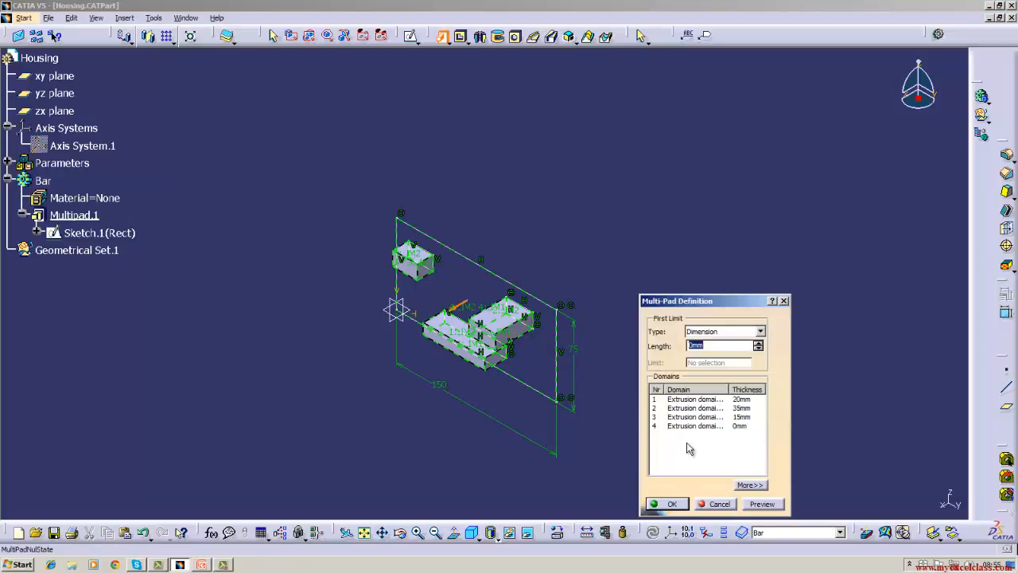
{"action": "left_click", "coordinate": [669, 504]}
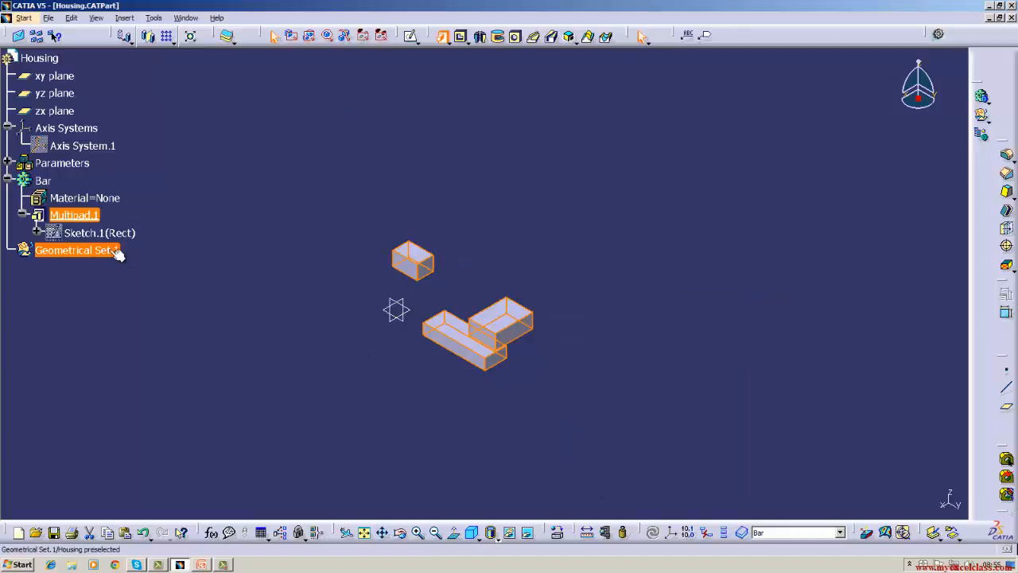
{"action": "right_click", "coordinate": [79, 215]}
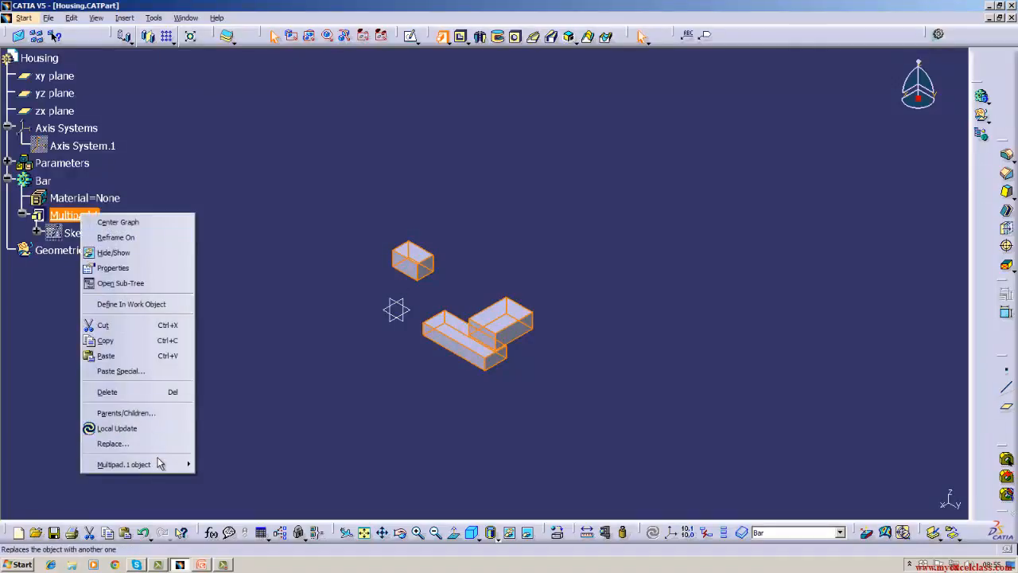
{"action": "mouse_move", "coordinate": [143, 464]}
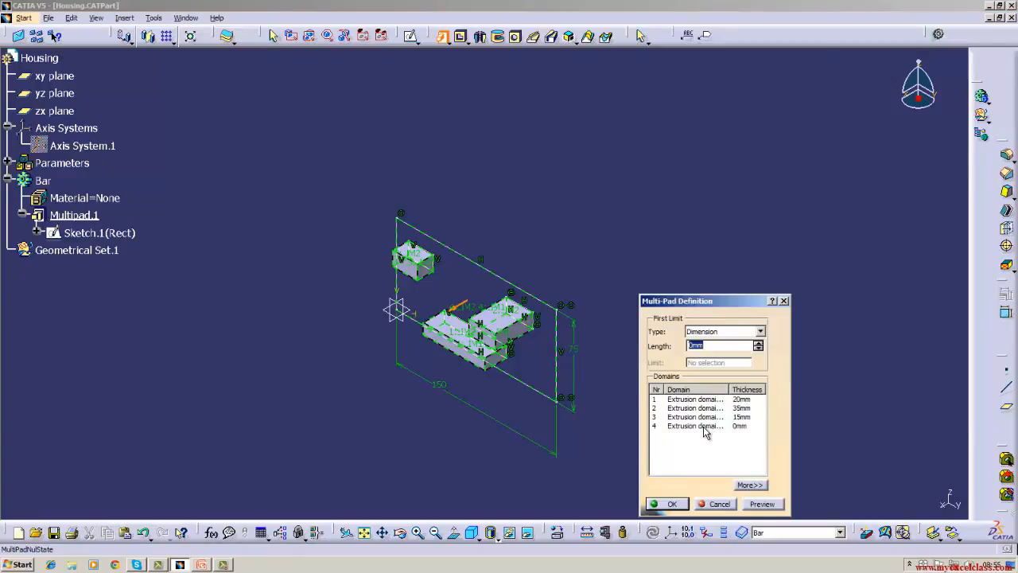
{"action": "left_click", "coordinate": [666, 504]}
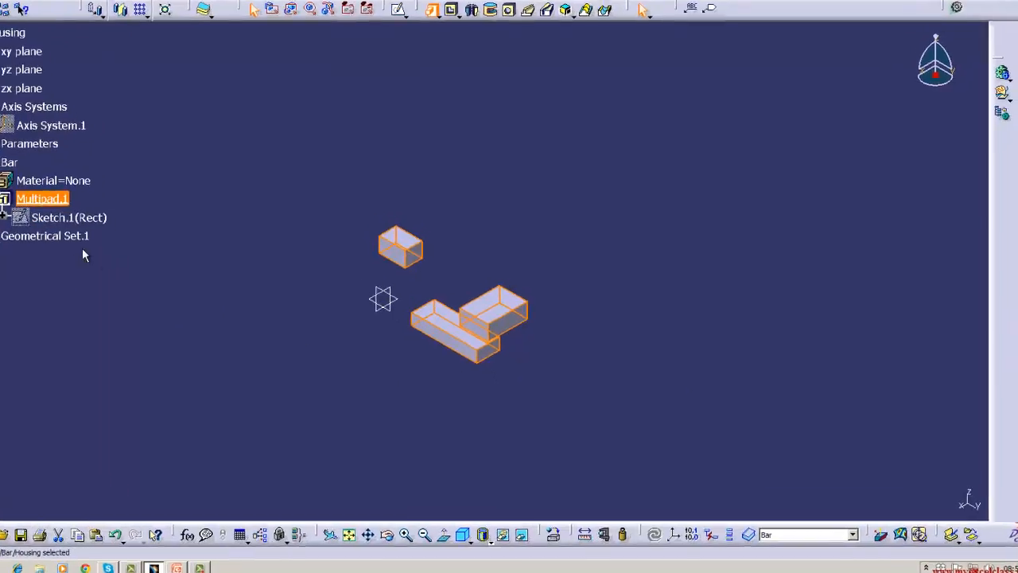
Edit the multi-pad's definition and set domain 4, the outer outline, to a length of 10 mm.
{"action": "right_click", "coordinate": [40, 199]}
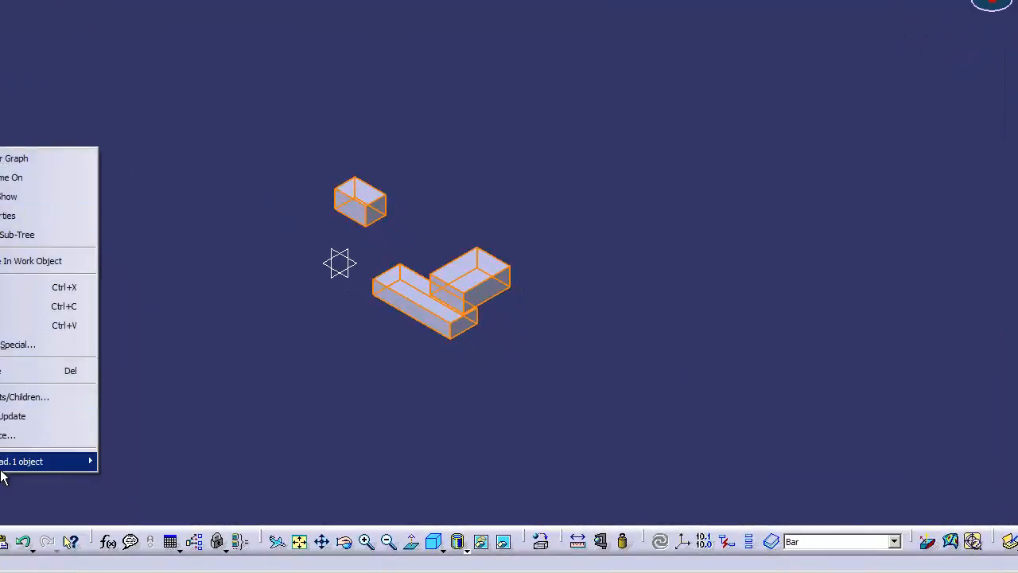
{"action": "mouse_move", "coordinate": [24, 465]}
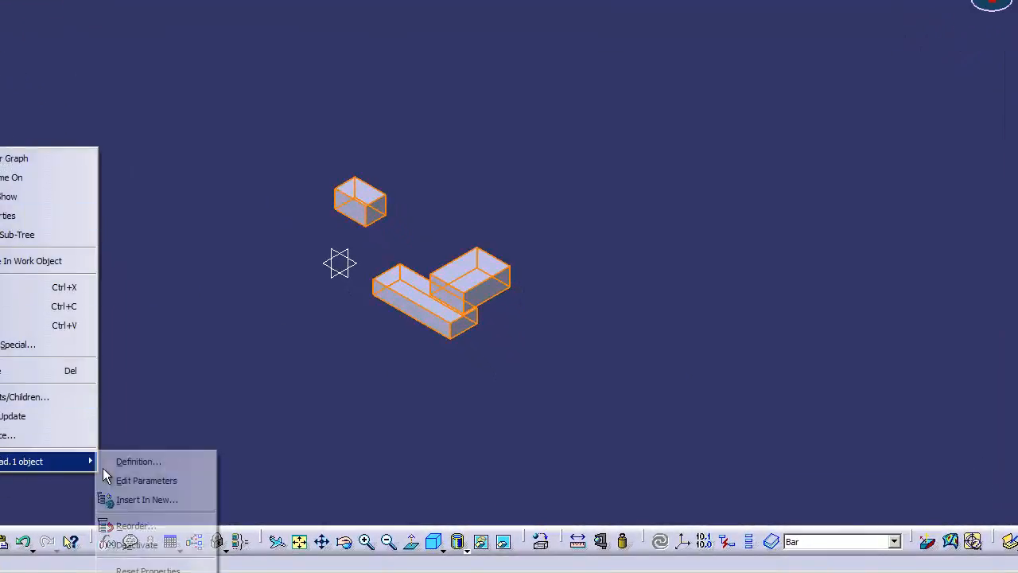
{"action": "left_click", "coordinate": [108, 464]}
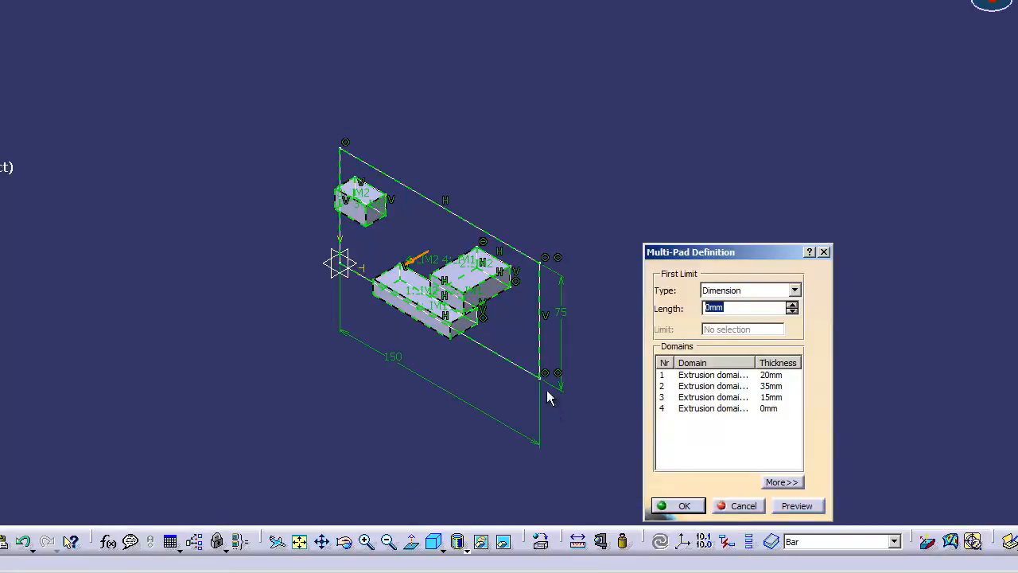
{"action": "left_click", "coordinate": [705, 408]}
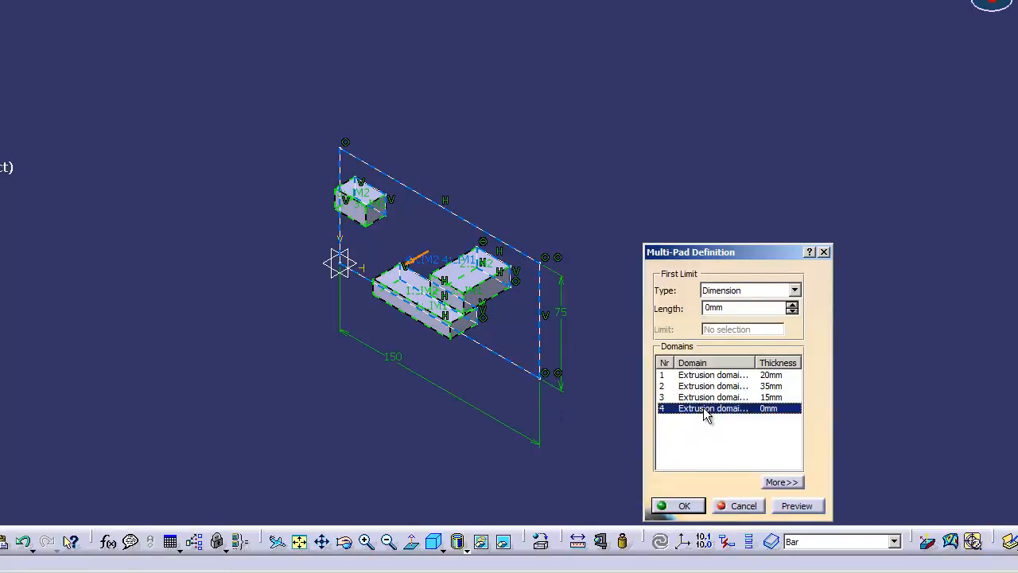
{"action": "left_click", "coordinate": [737, 308]}
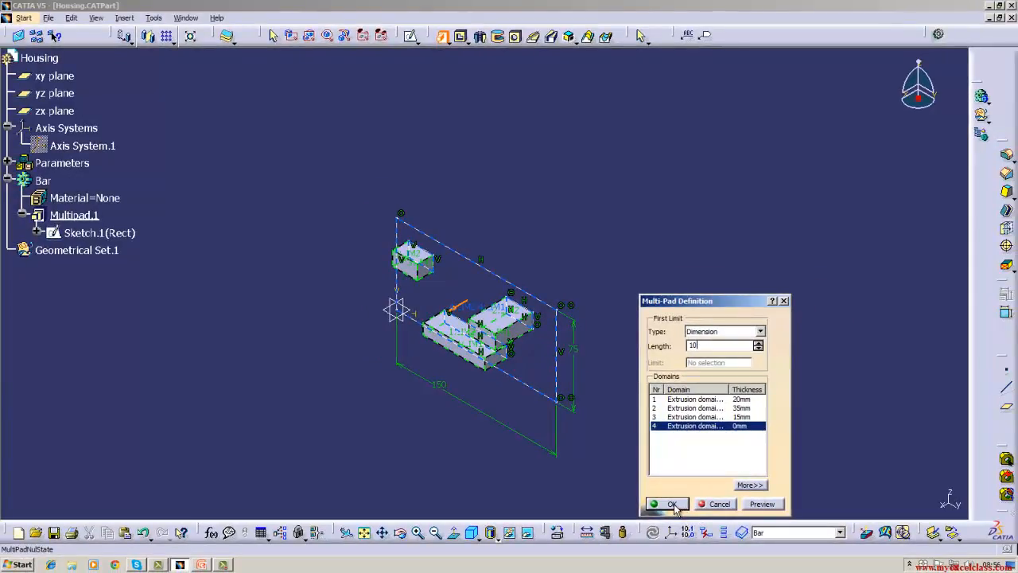
{"action": "left_click", "coordinate": [673, 505]}
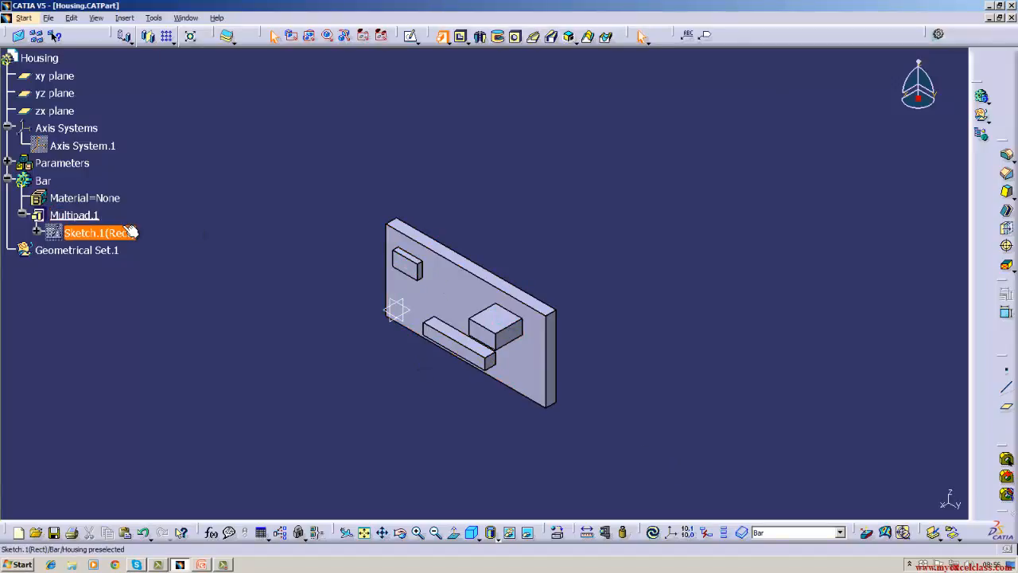
Show the multi-pad's sketch and measure between the long inner rectangle's end line and the upper-right block's front face, keeping the measure.
{"action": "right_click", "coordinate": [88, 231]}
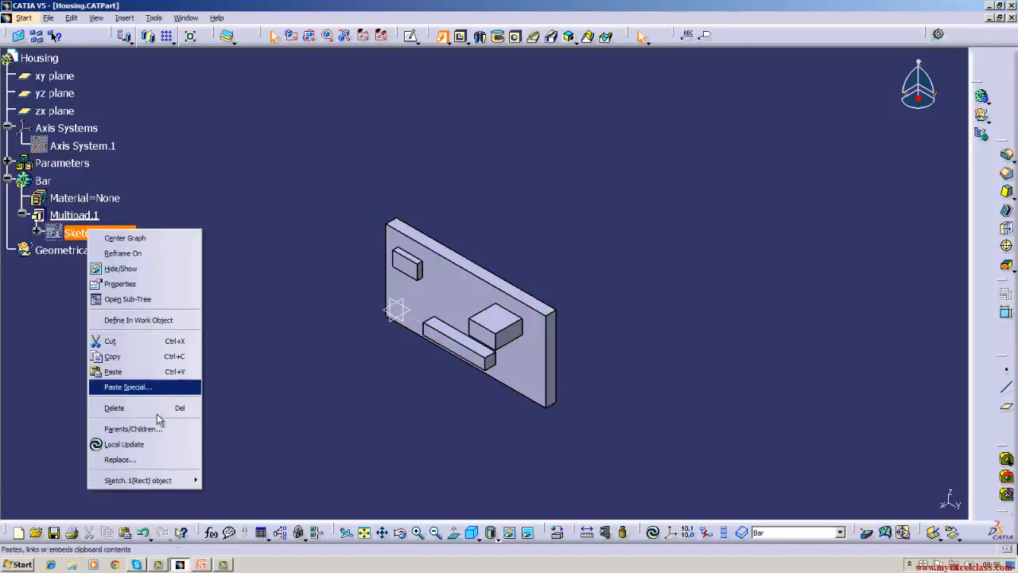
{"action": "left_click", "coordinate": [158, 270]}
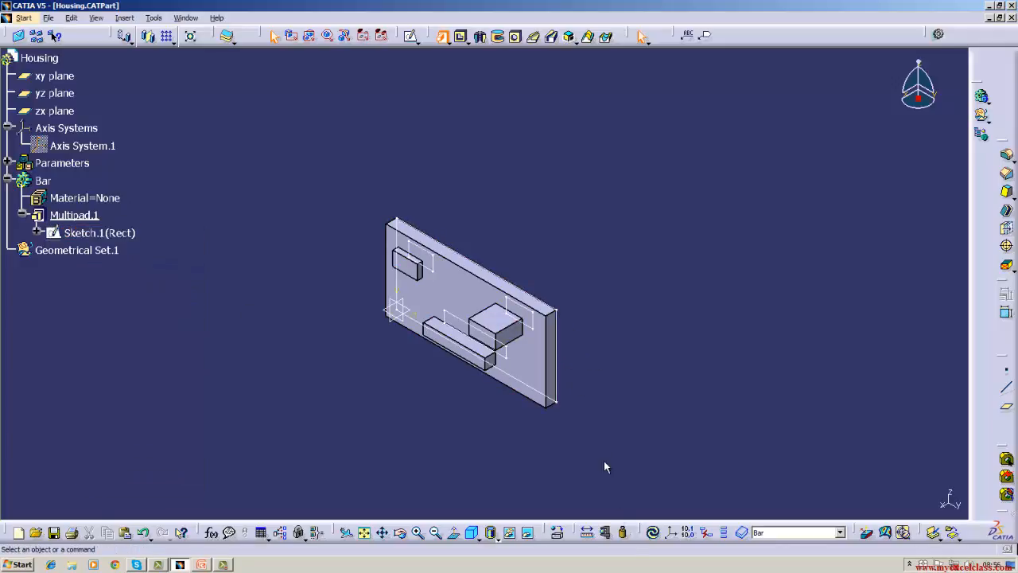
{"action": "left_click", "coordinate": [607, 534]}
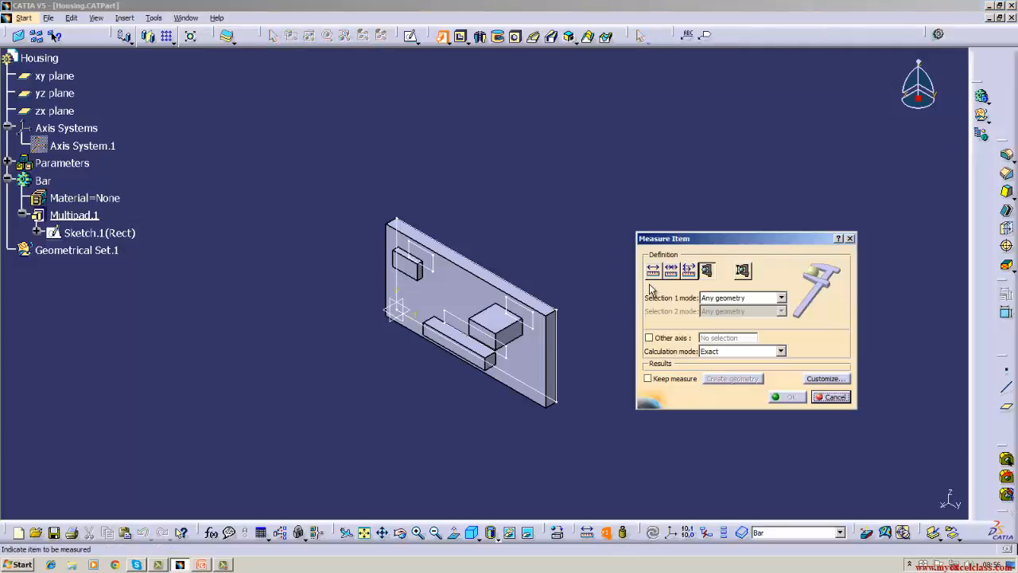
{"action": "left_click", "coordinate": [652, 273]}
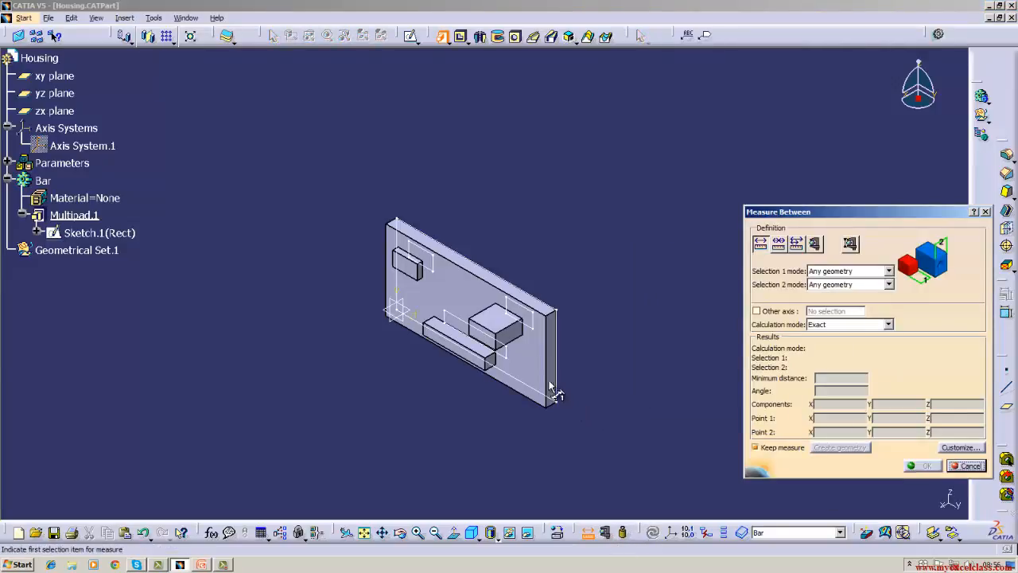
{"action": "left_click", "coordinate": [514, 363]}
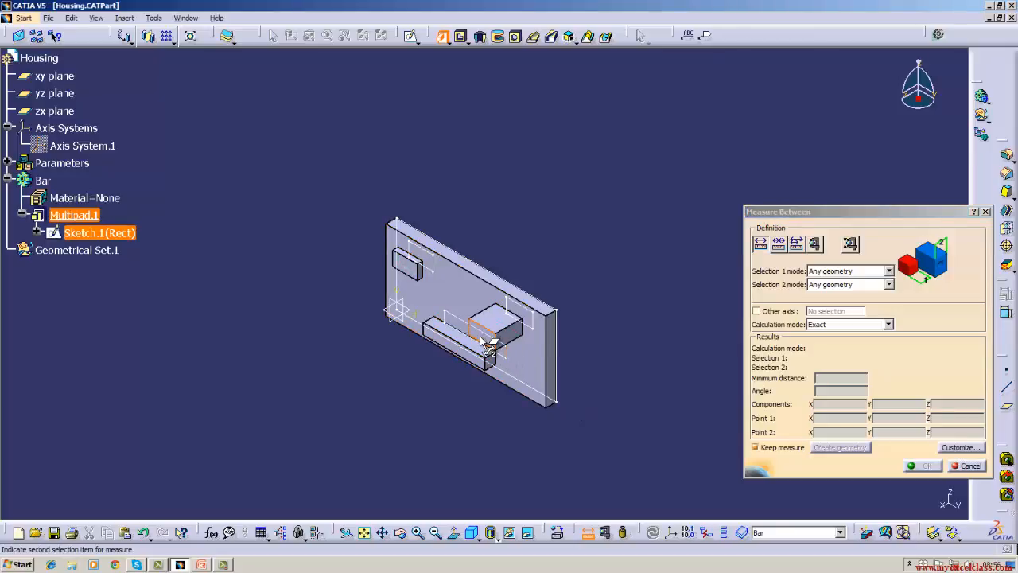
{"action": "left_click", "coordinate": [481, 342]}
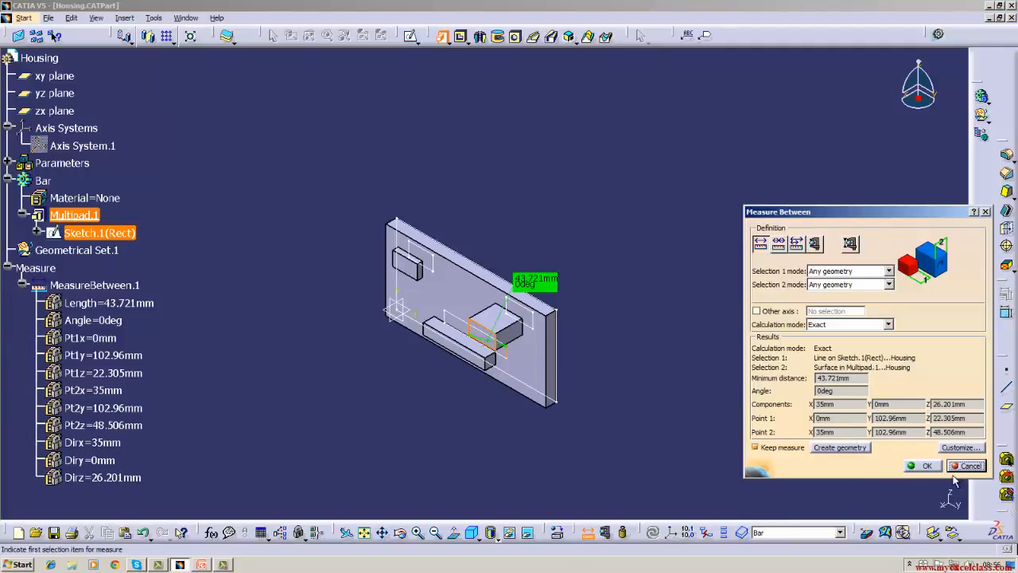
{"action": "left_click", "coordinate": [928, 466]}
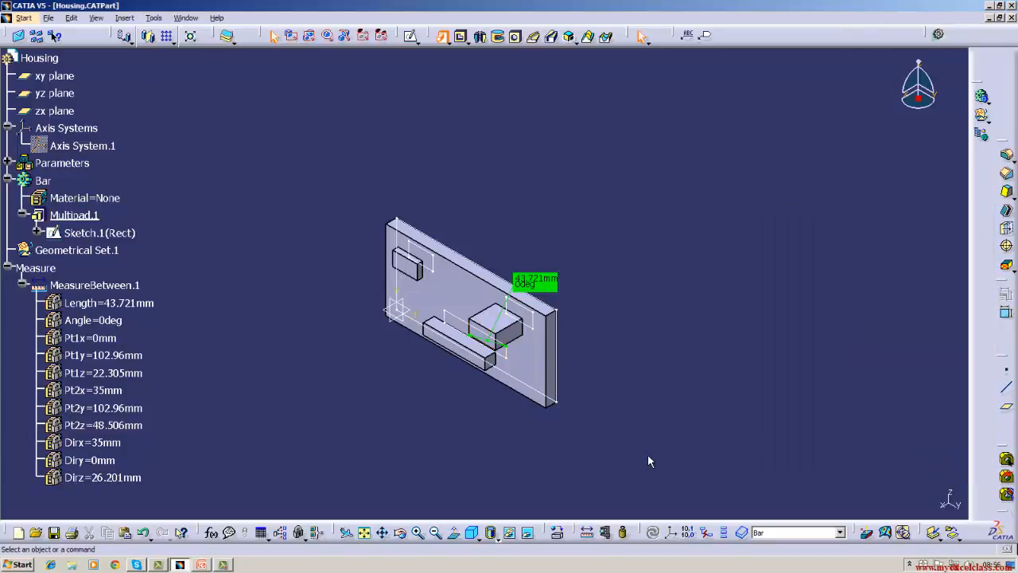
Delete the kept measurement between the sketch line and the upper-right block.
{"action": "right_click", "coordinate": [101, 290]}
{"action": "left_click", "coordinate": [131, 467]}
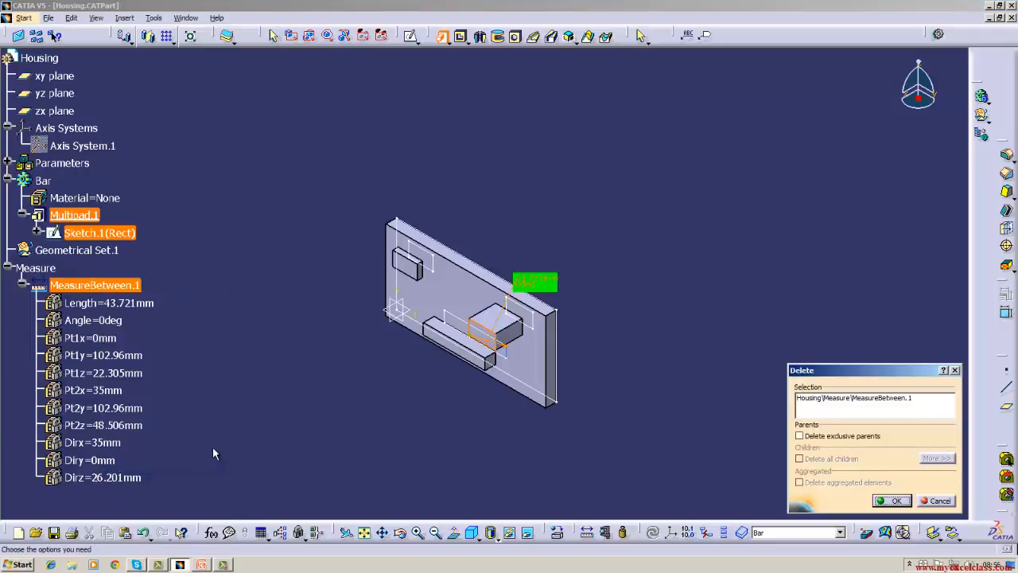
{"action": "left_click", "coordinate": [893, 501]}
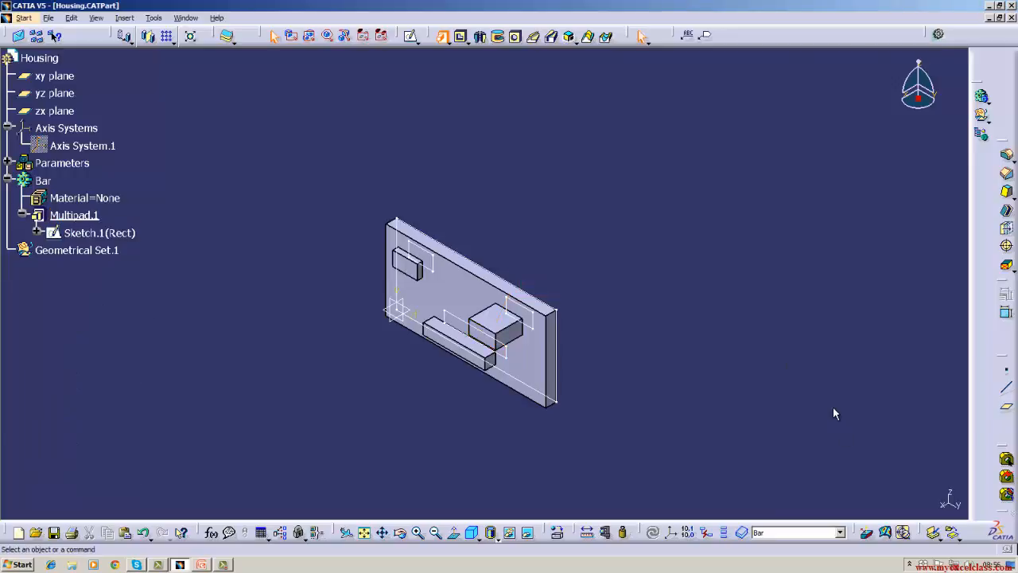
Measure between the lower long block's front face and the long inner rectangle's end line in the sketch, without keeping the measure.
{"action": "left_click", "coordinate": [605, 533]}
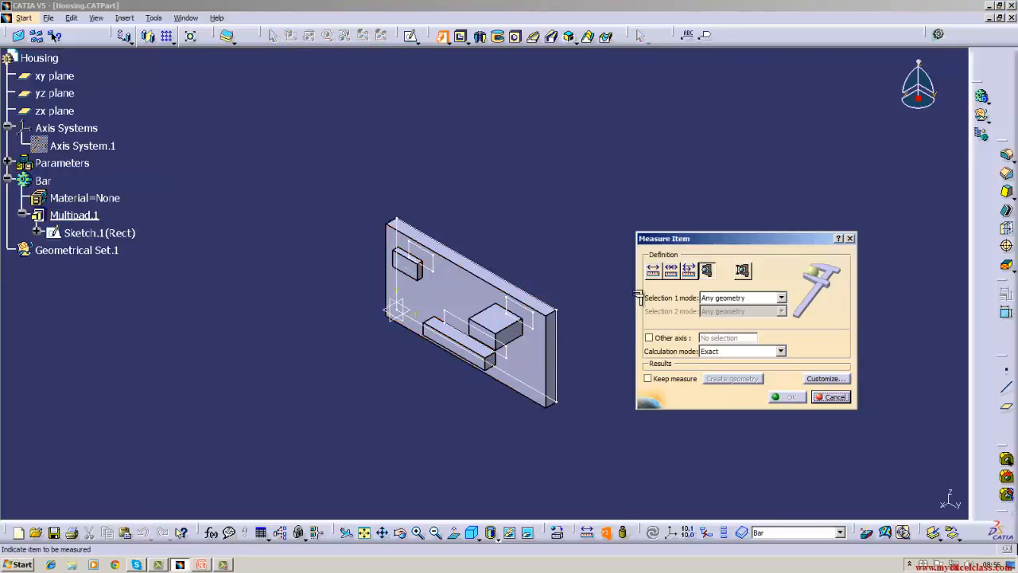
{"action": "left_click", "coordinate": [652, 271]}
{"action": "left_click", "coordinate": [475, 364]}
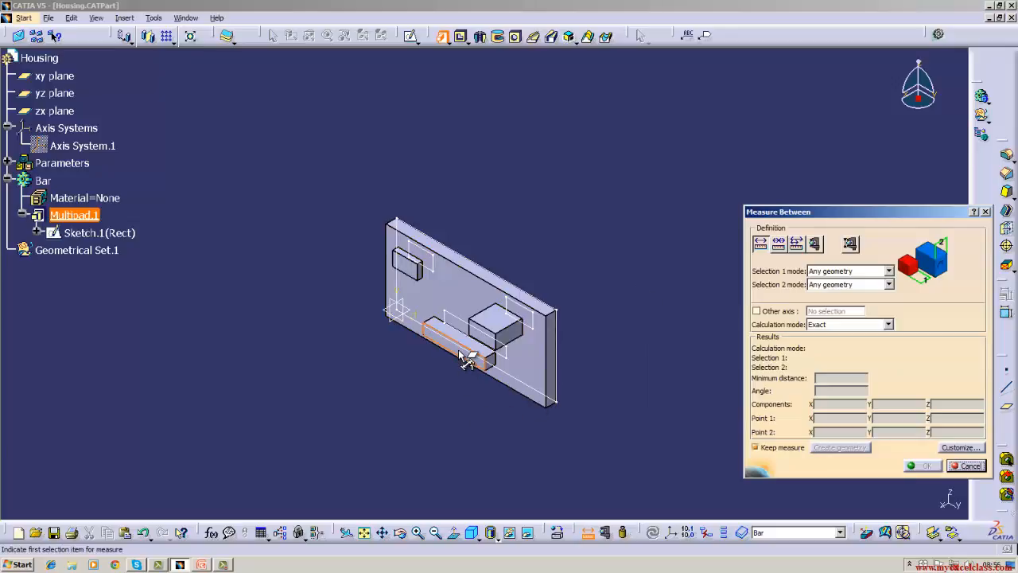
{"action": "left_click", "coordinate": [501, 359]}
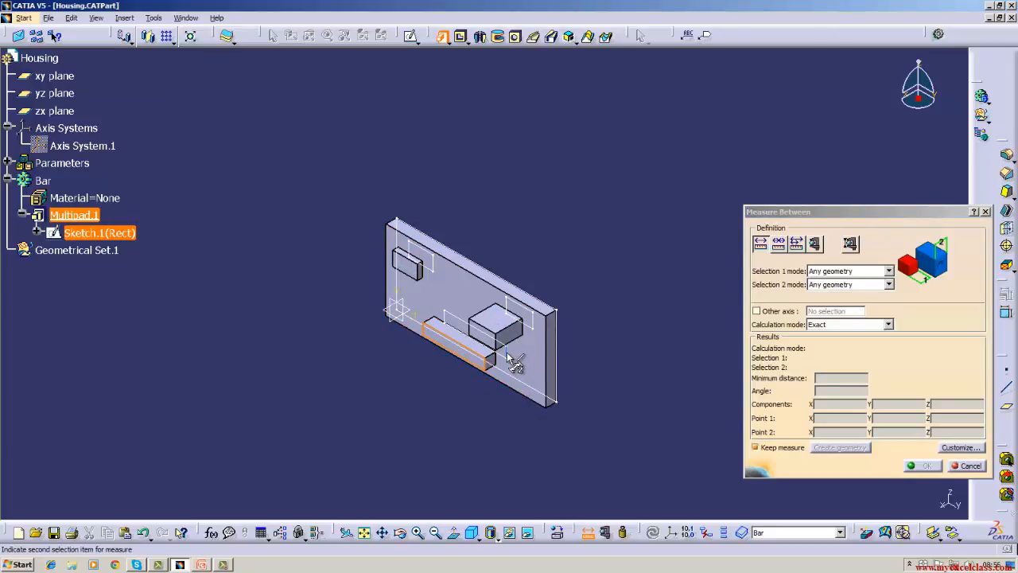
{"action": "left_click", "coordinate": [969, 465]}
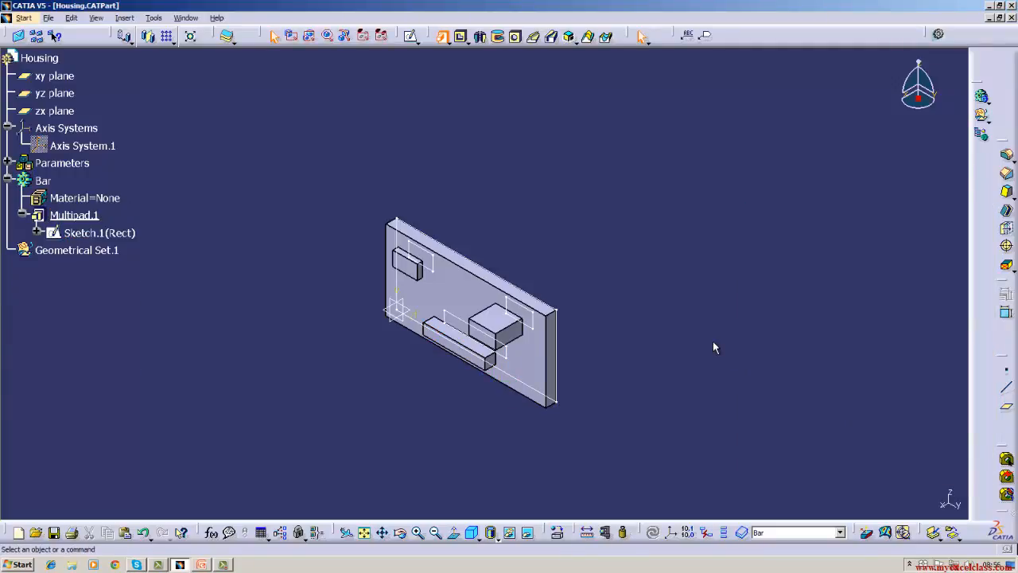
Edit the multi-pad's definition and reverse its extrusion direction with domain 1 selected.
{"action": "left_click", "coordinate": [401, 533]}
{"action": "left_click_drag", "start_coordinate": [532, 452], "coordinate": [405, 334]}
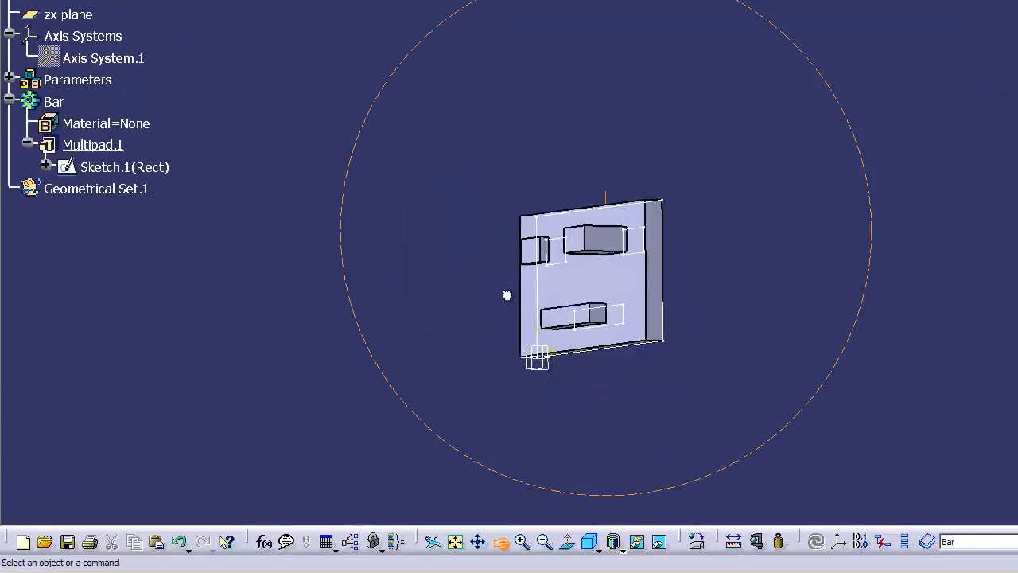
{"action": "left_click_drag", "start_coordinate": [507, 295], "coordinate": [724, 416]}
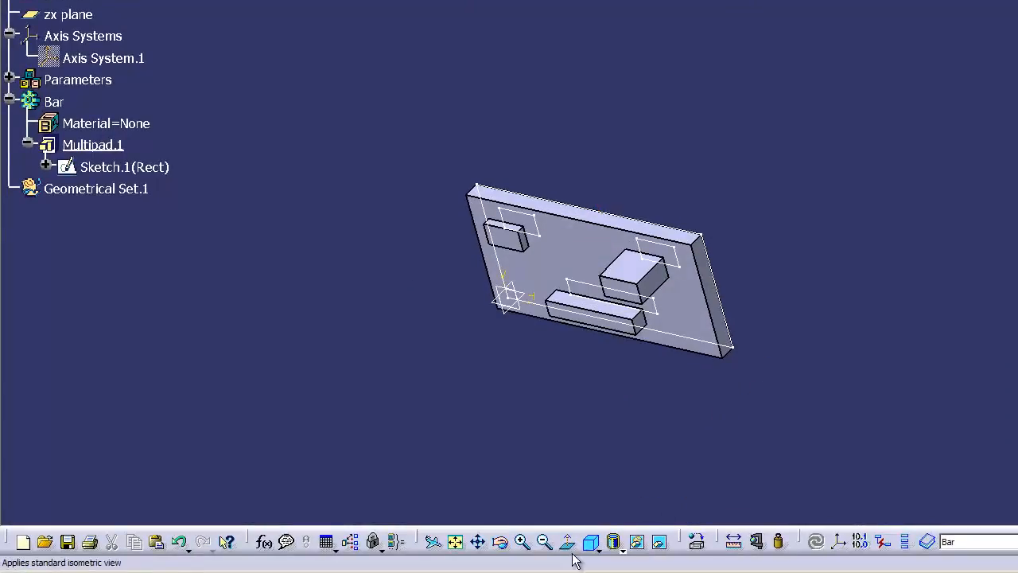
{"action": "left_click", "coordinate": [590, 543]}
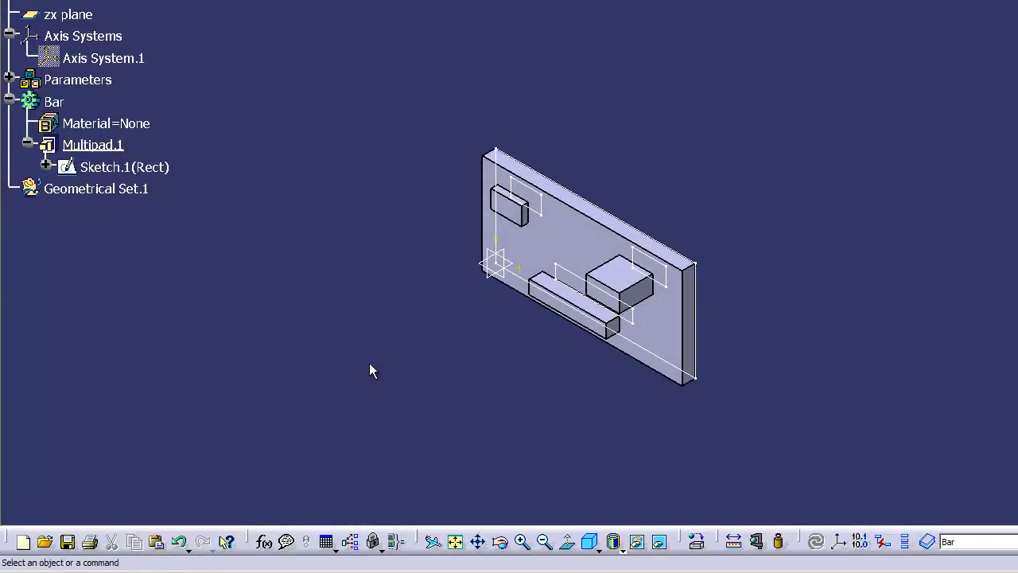
{"action": "right_click", "coordinate": [94, 148]}
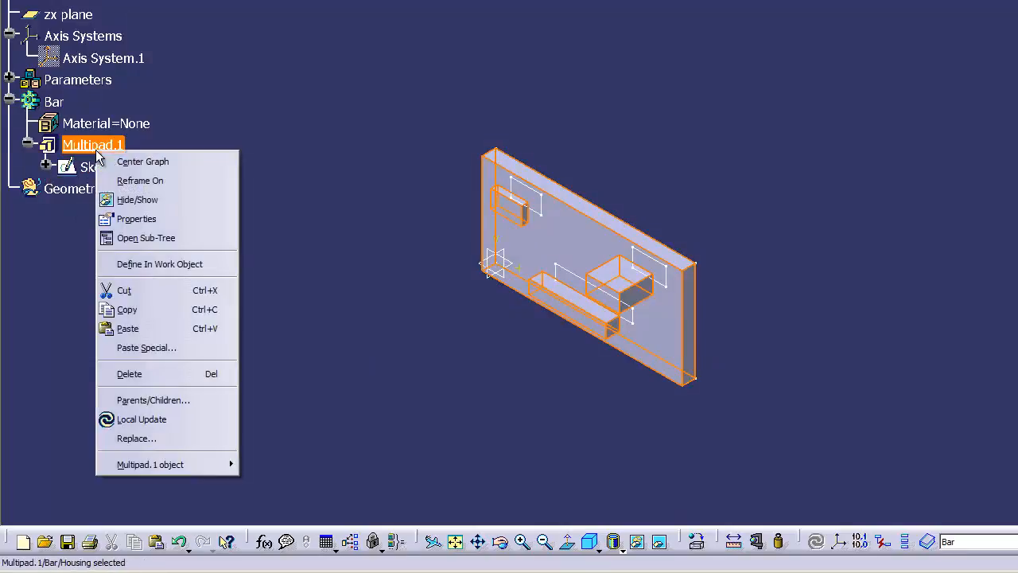
{"action": "mouse_move", "coordinate": [134, 466]}
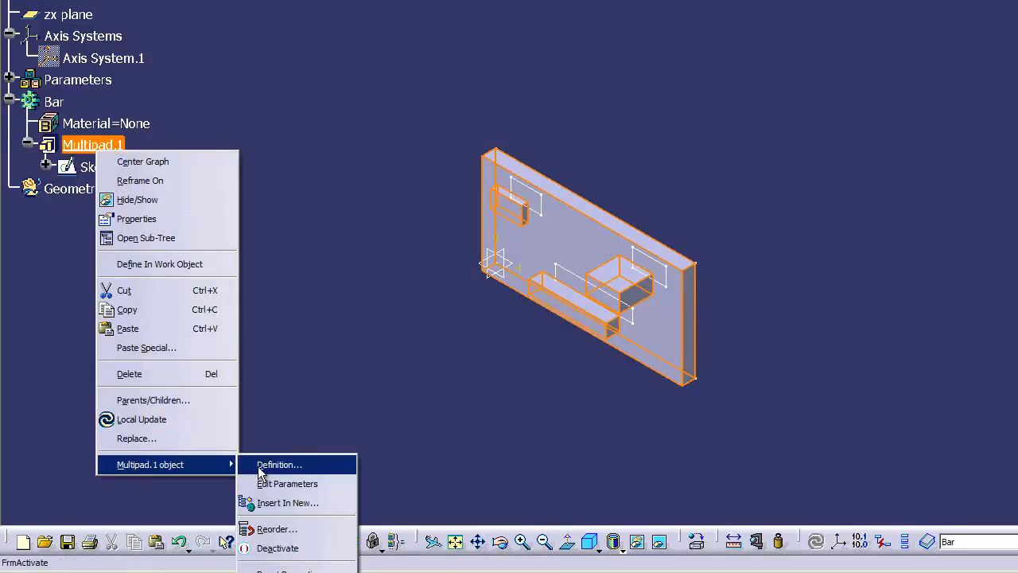
{"action": "left_click", "coordinate": [259, 468]}
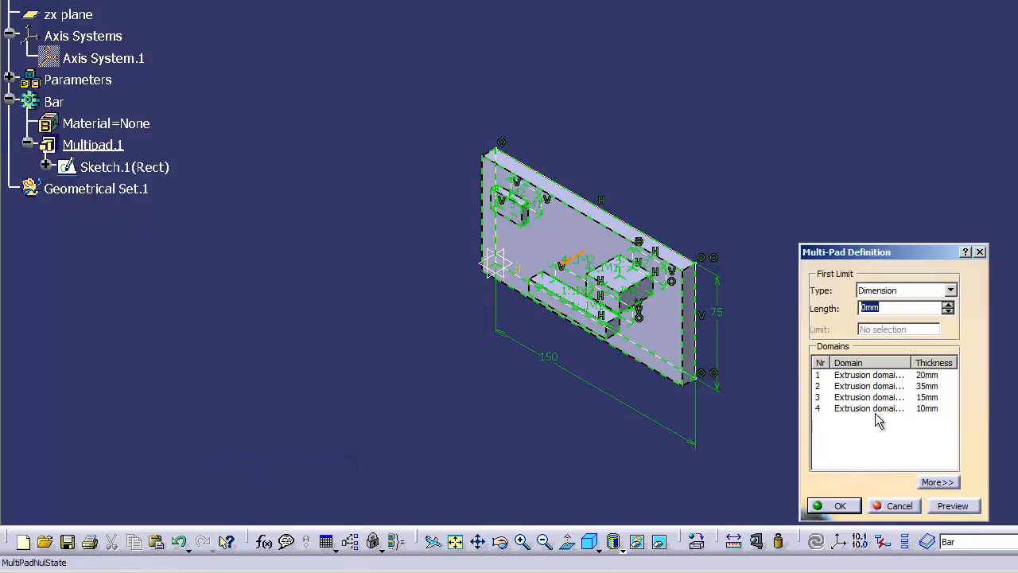
{"action": "left_click", "coordinate": [867, 375]}
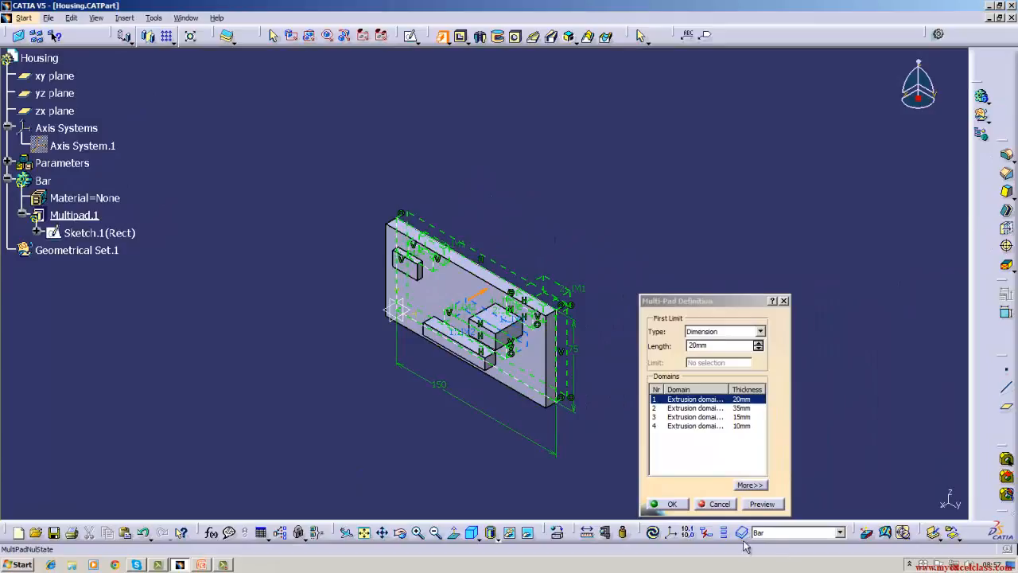
{"action": "left_click", "coordinate": [676, 503]}
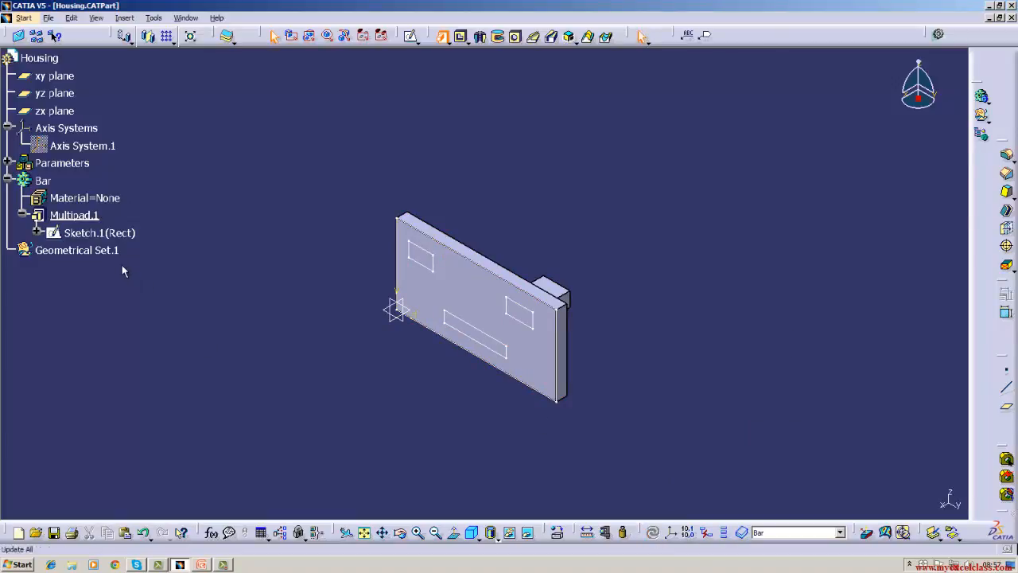
Reopen the multi-pad's definition and flip the extrusion direction back to the opposite side of the sketch.
{"action": "left_click", "coordinate": [76, 215]}
{"action": "left_click", "coordinate": [398, 535]}
{"action": "left_click_drag", "start_coordinate": [418, 445], "coordinate": [475, 426]}
{"action": "left_click", "coordinate": [472, 532]}
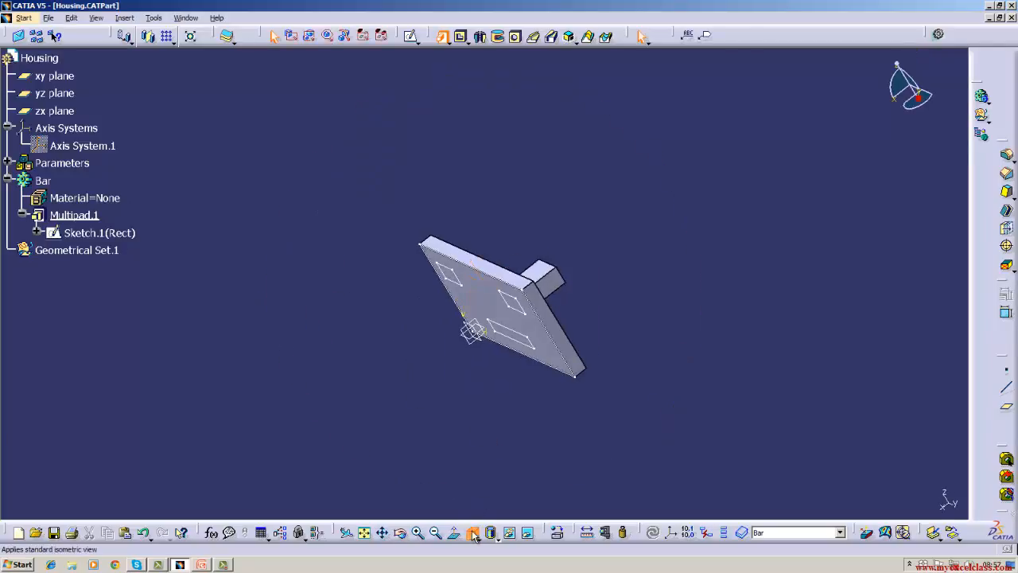
{"action": "right_click", "coordinate": [87, 220]}
{"action": "mouse_move", "coordinate": [124, 475]}
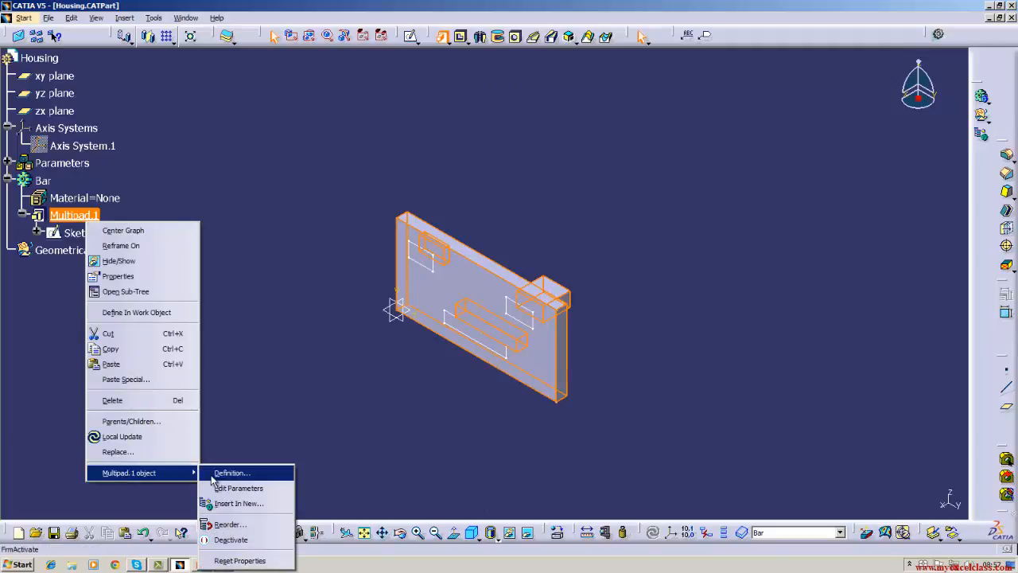
{"action": "left_click", "coordinate": [231, 473]}
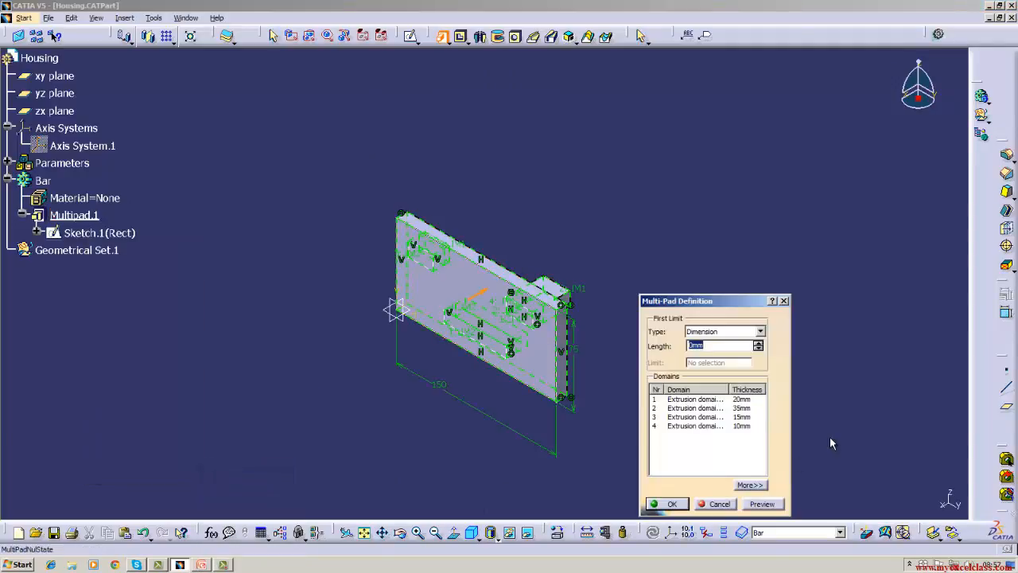
{"action": "left_click", "coordinate": [692, 402]}
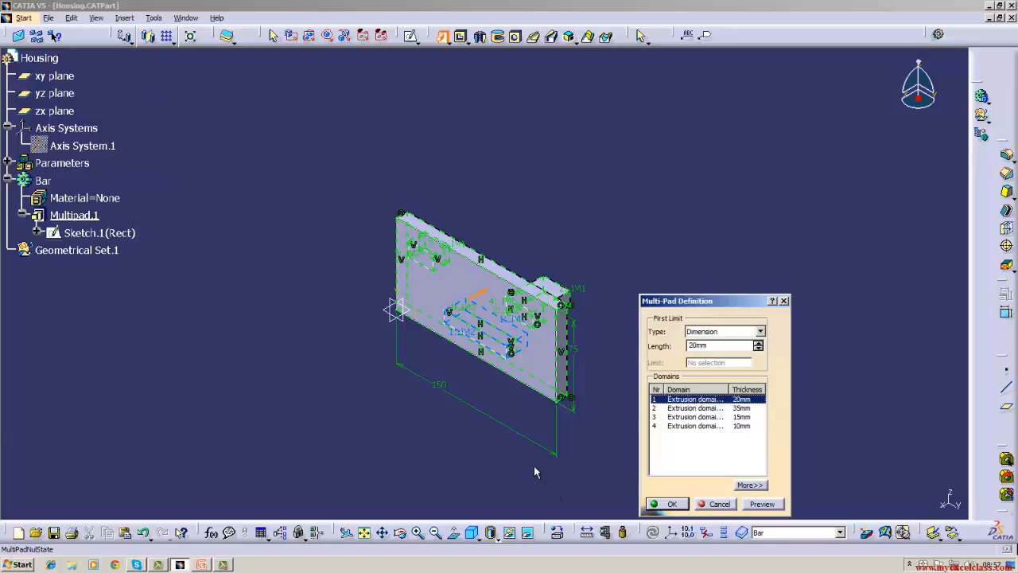
{"action": "left_click", "coordinate": [484, 294]}
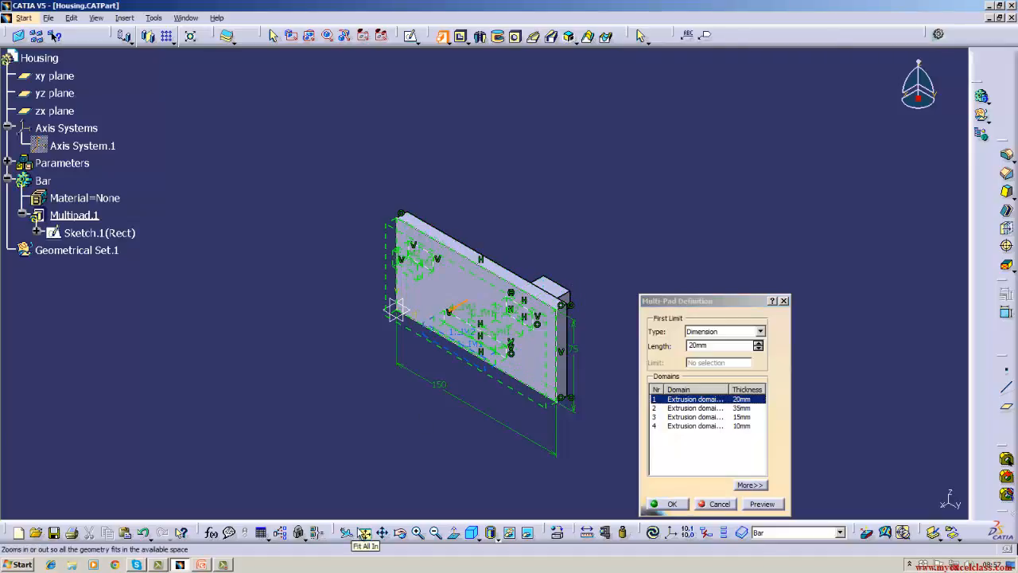
{"action": "left_click", "coordinate": [666, 504]}
{"action": "left_click", "coordinate": [667, 494]}
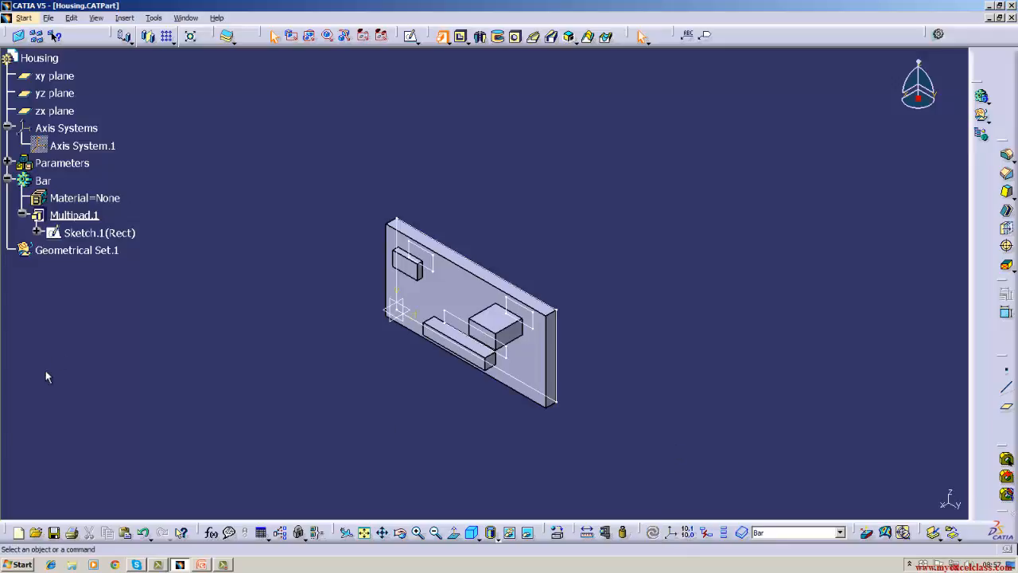
Delete the multi-pad from the Bar body without its aggregated elements, so that its sketch is kept.
{"action": "right_click", "coordinate": [89, 216]}
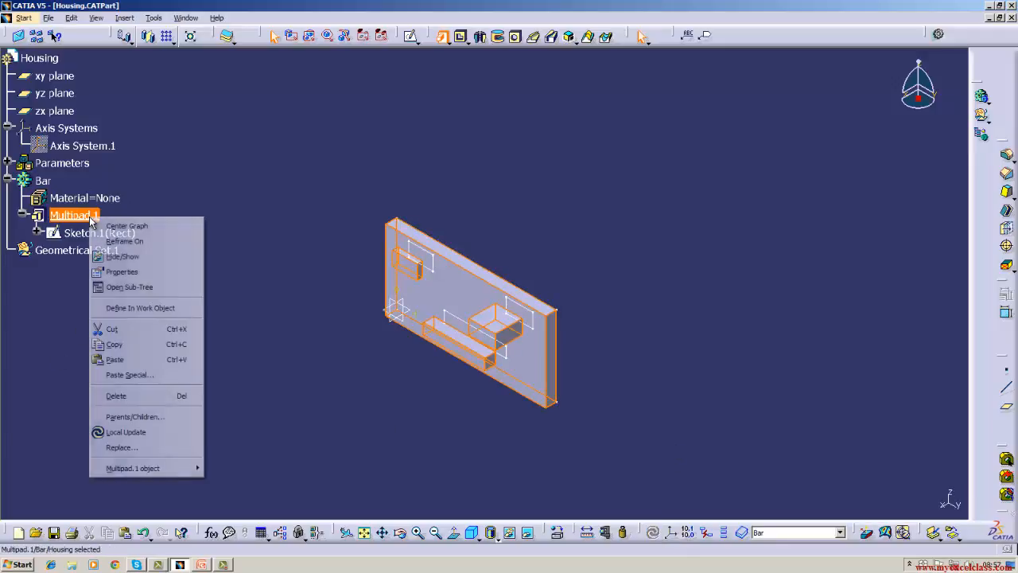
{"action": "left_click", "coordinate": [119, 395]}
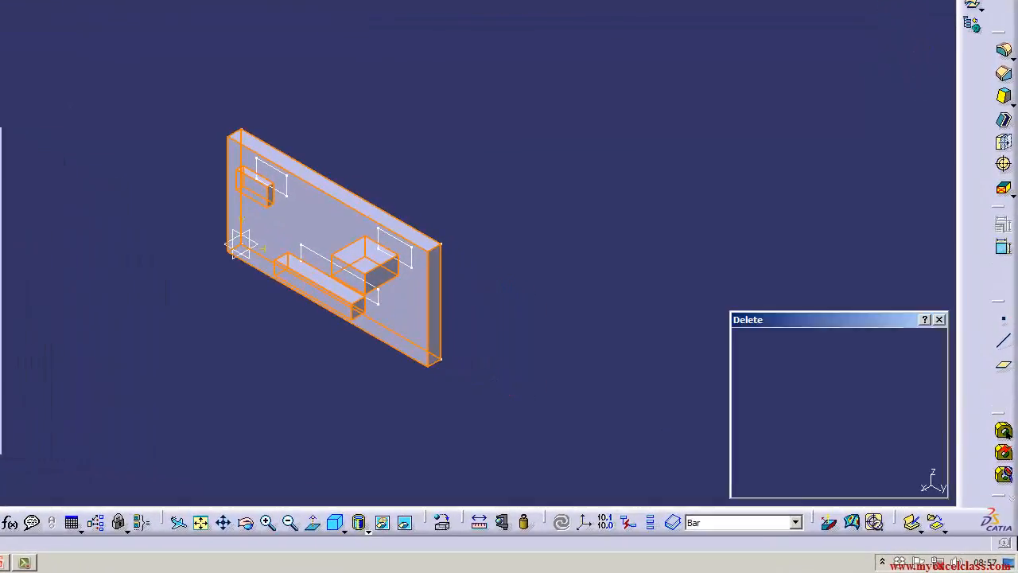
{"action": "left_click", "coordinate": [828, 460]}
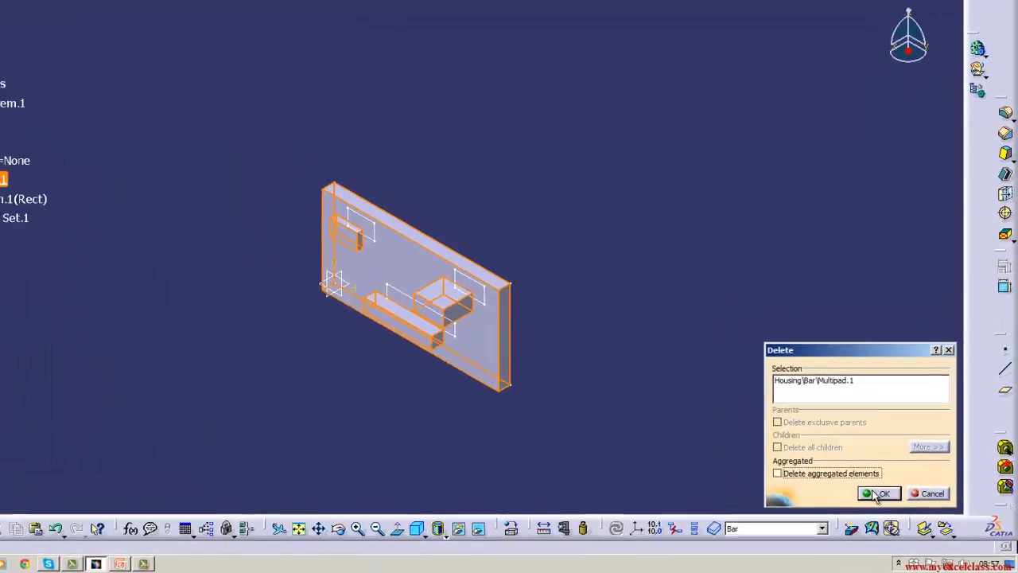
{"action": "left_click", "coordinate": [860, 483]}
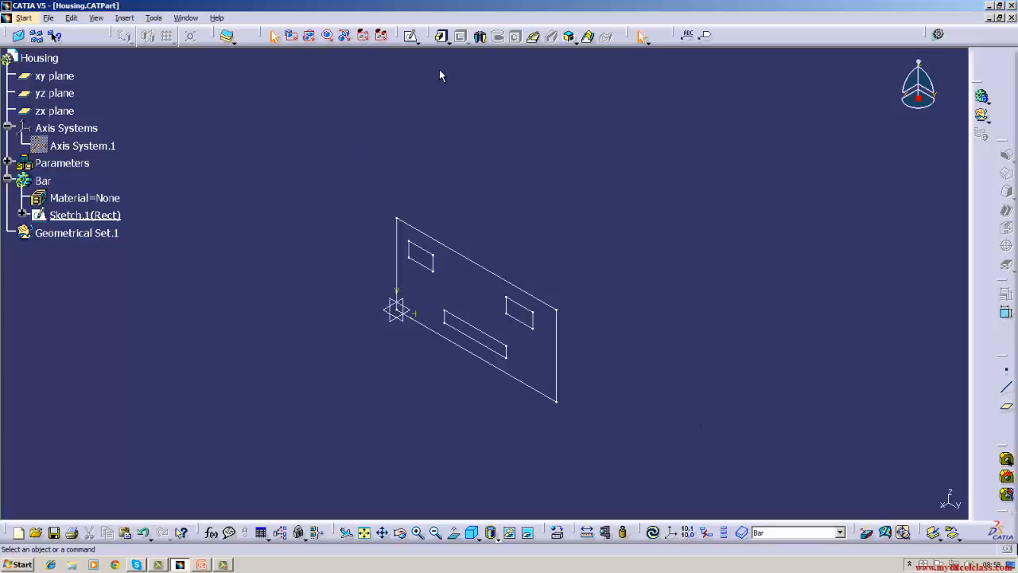
Create a multi-pad from the Rect sketch with reversed direction, setting domain 1, the long inner rectangle, to a length of 20 mm.
{"action": "left_click", "coordinate": [448, 41]}
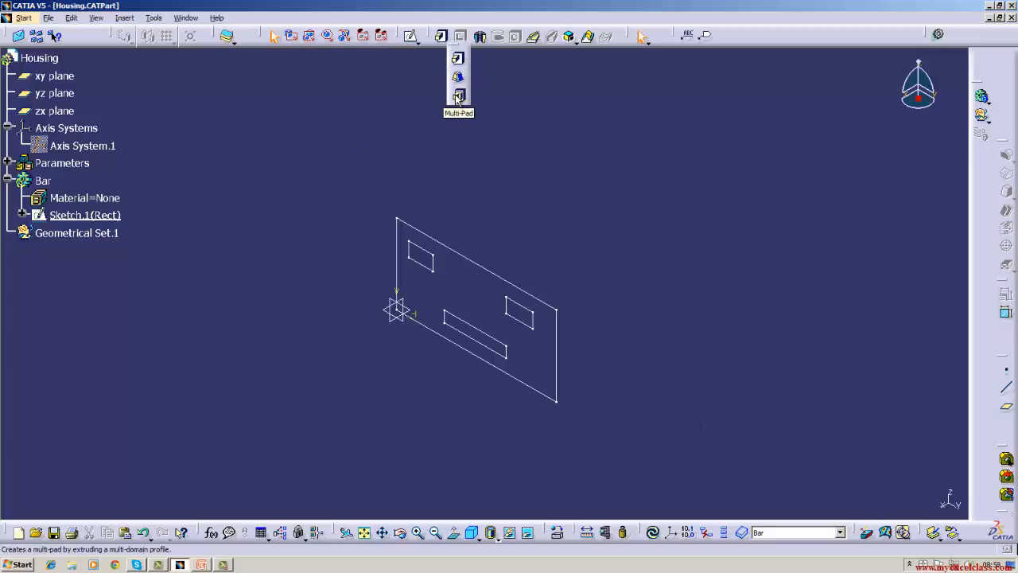
{"action": "left_click", "coordinate": [458, 95]}
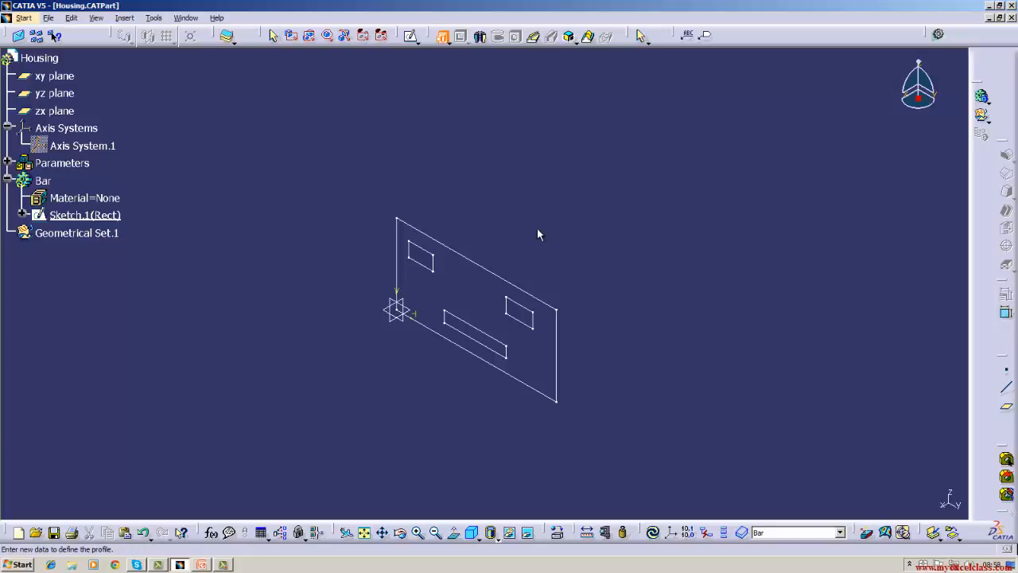
{"action": "left_click", "coordinate": [487, 268]}
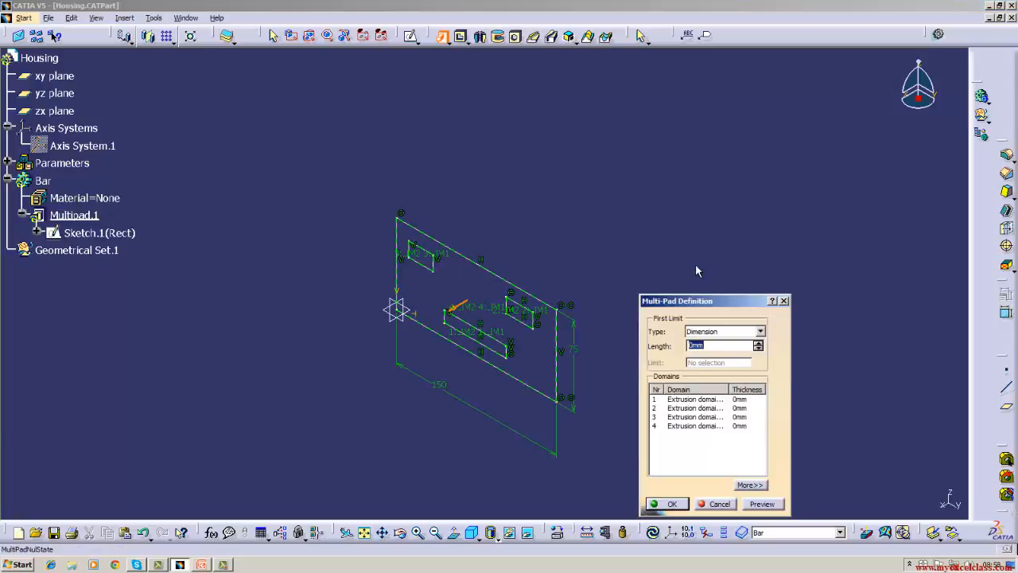
{"action": "left_click", "coordinate": [689, 399]}
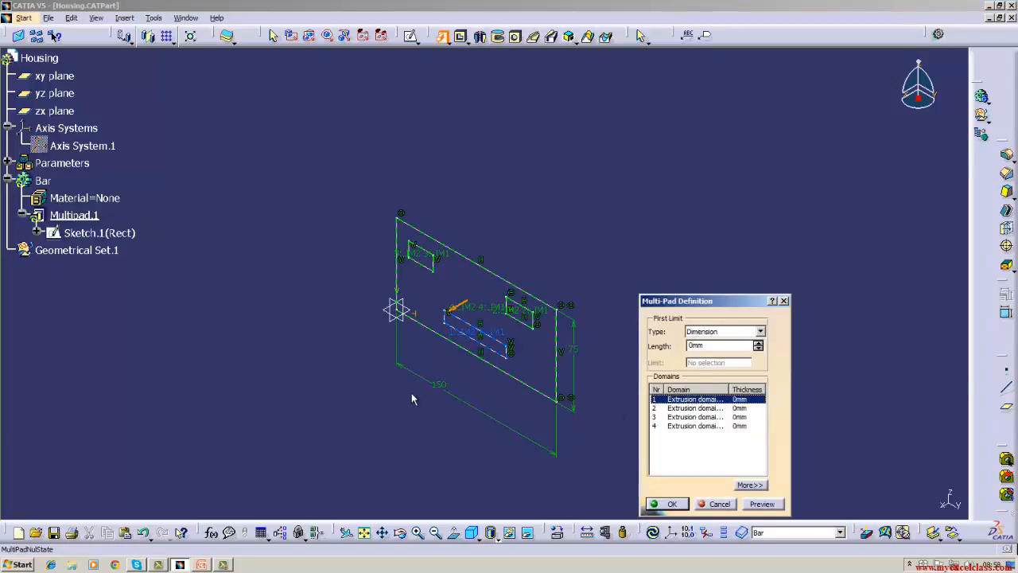
{"action": "left_click", "coordinate": [456, 314]}
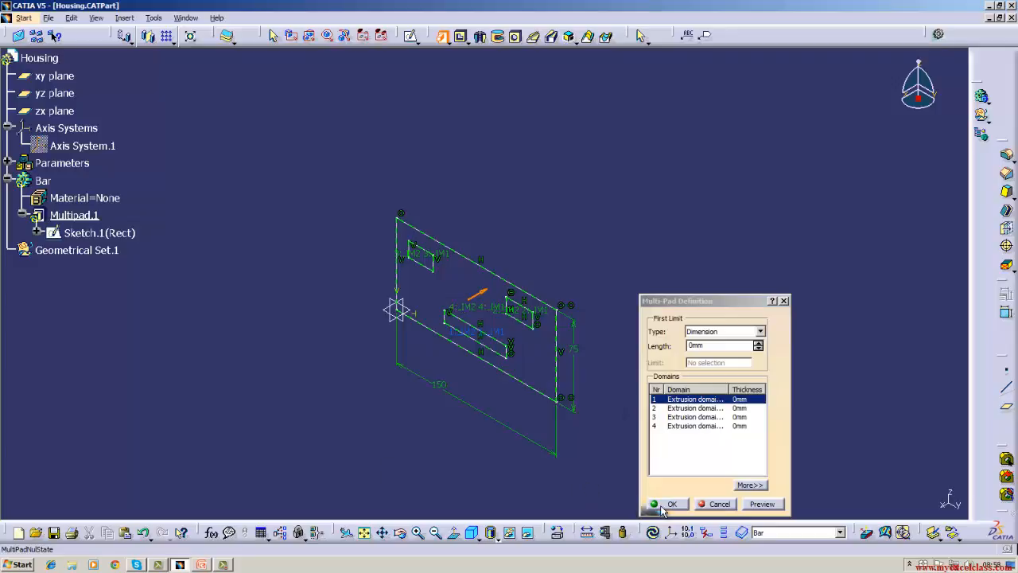
{"action": "left_click", "coordinate": [713, 347]}
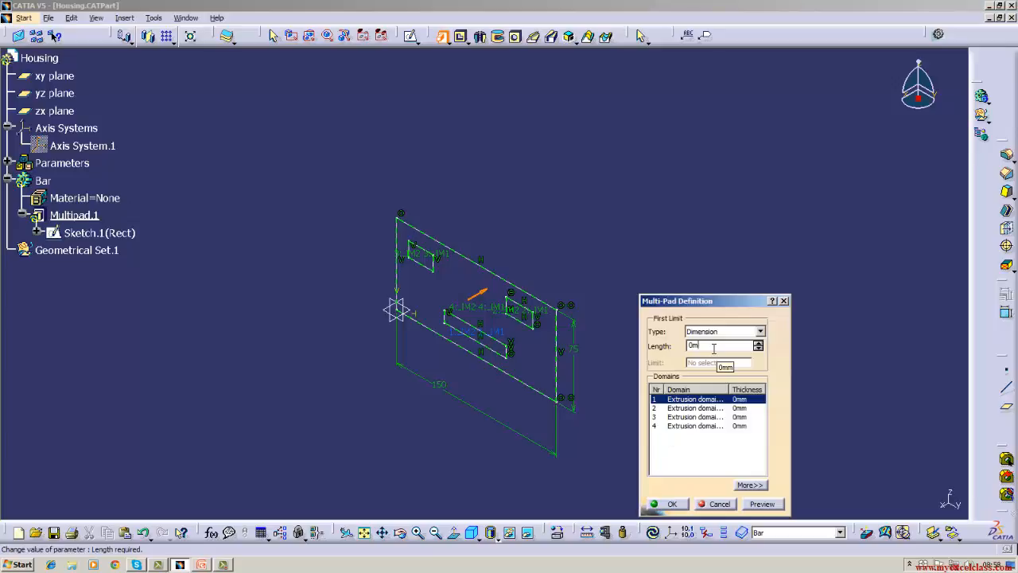
{"action": "key", "text": "Return"}
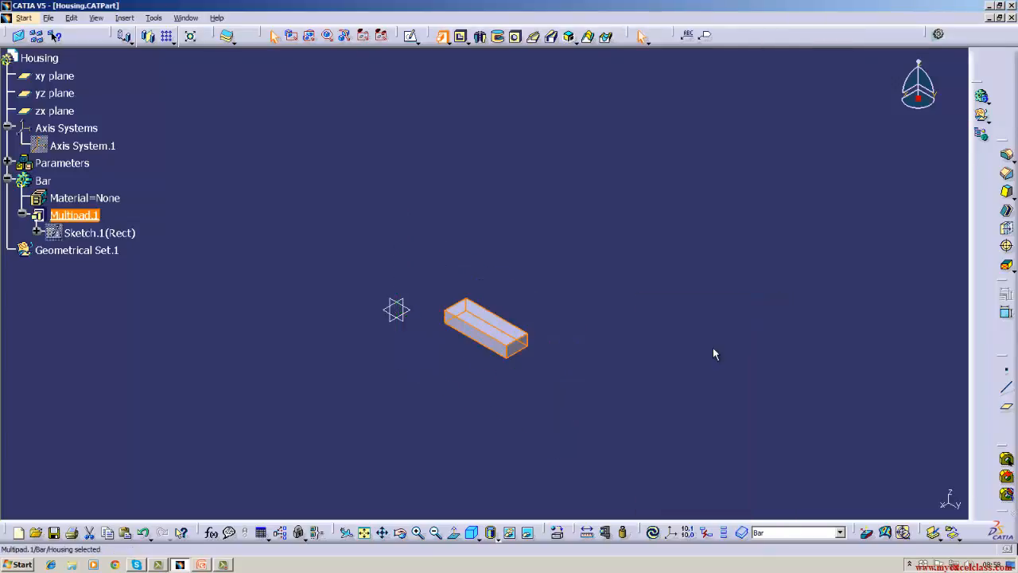
{"action": "left_click", "coordinate": [714, 354]}
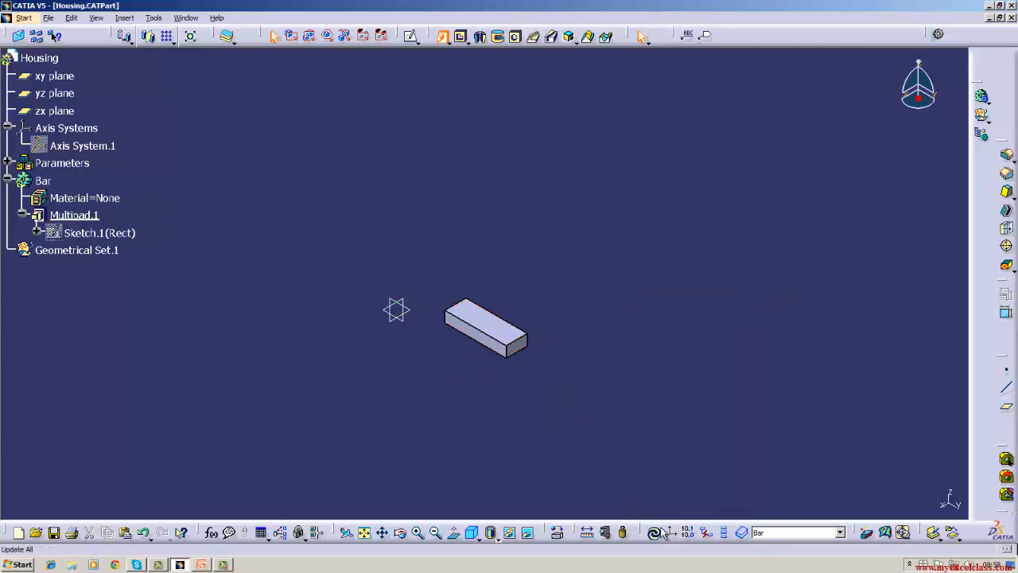
Edit the multi-pad, setting domain 2, the small rectangle near the plate's far end, to 40 mm and flipping the extrusion direction.
{"action": "right_click", "coordinate": [104, 221]}
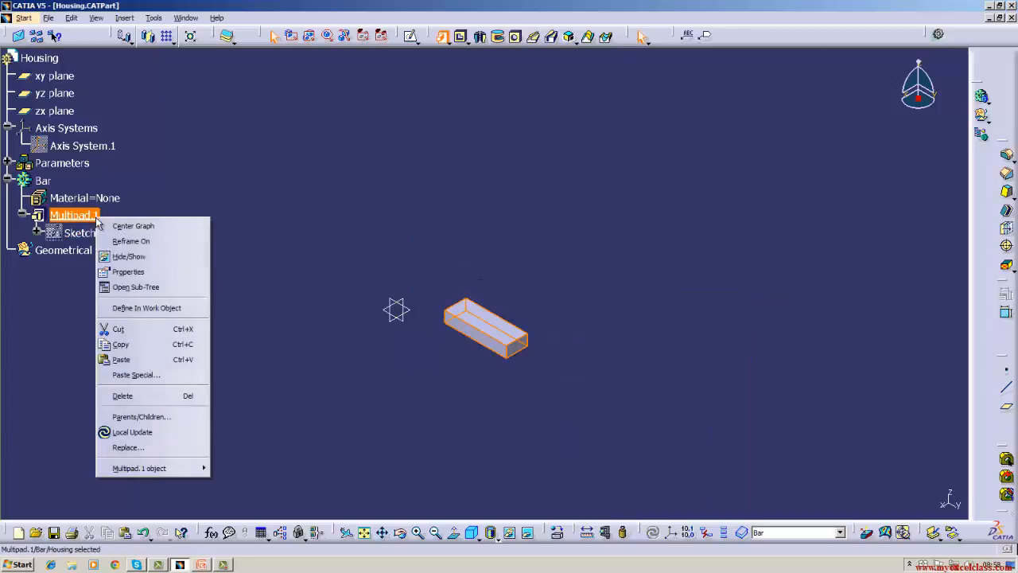
{"action": "mouse_move", "coordinate": [199, 468]}
{"action": "left_click", "coordinate": [242, 468]}
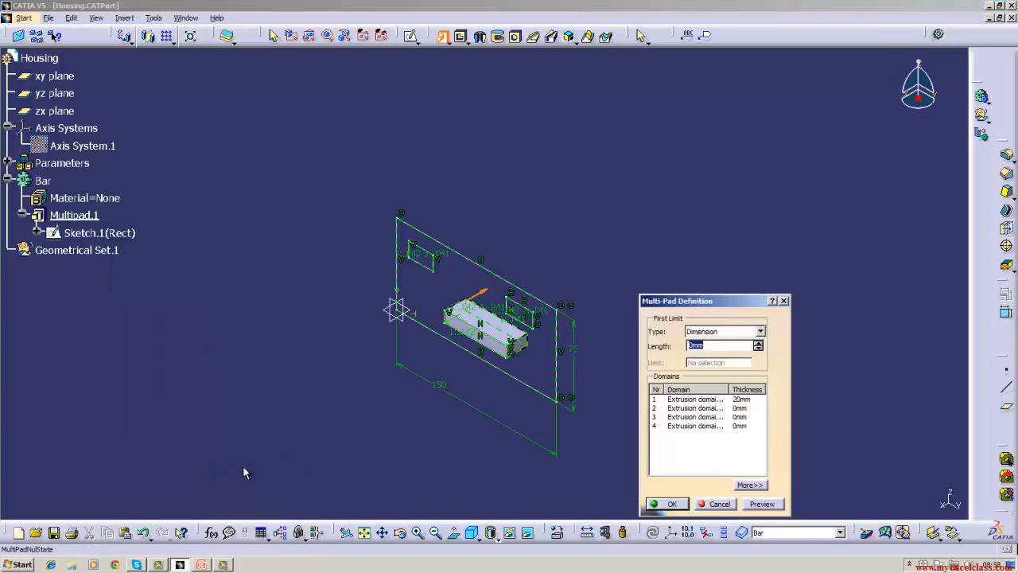
{"action": "left_click", "coordinate": [687, 409]}
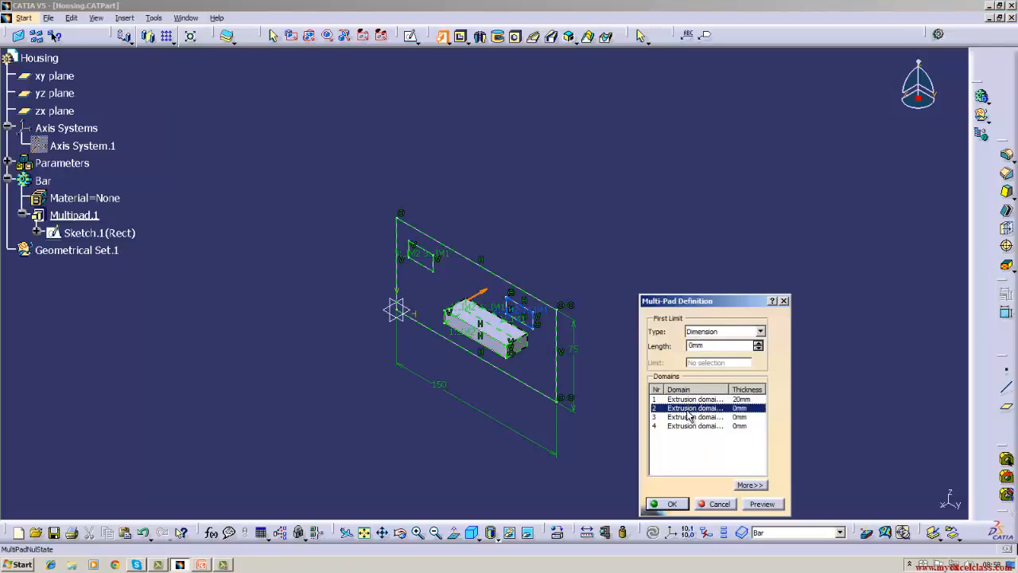
{"action": "left_click", "coordinate": [713, 346]}
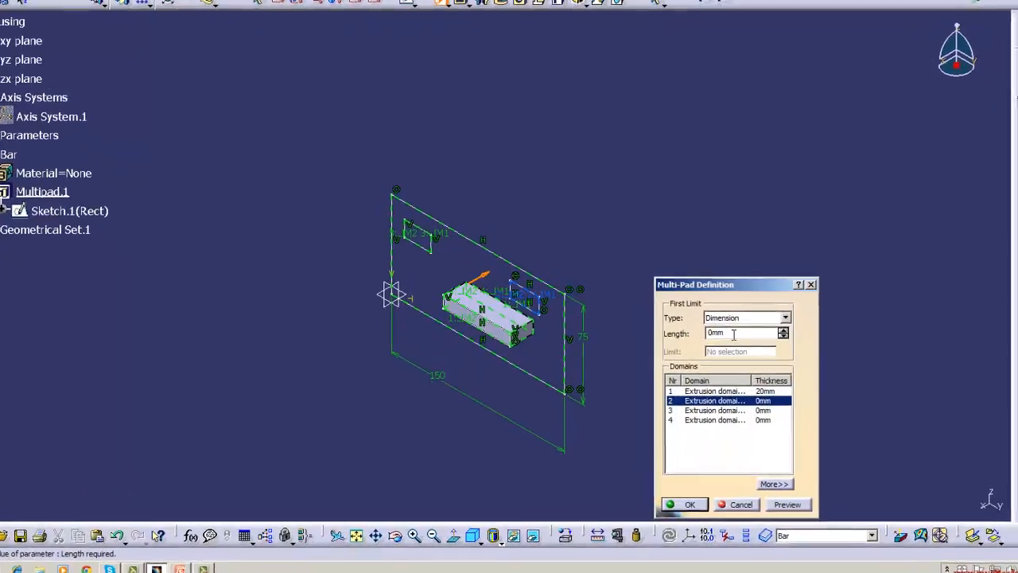
{"action": "key", "text": "BackSpace"}
{"action": "key", "text": "BackSpace"}
{"action": "key", "text": "BackSpace"}
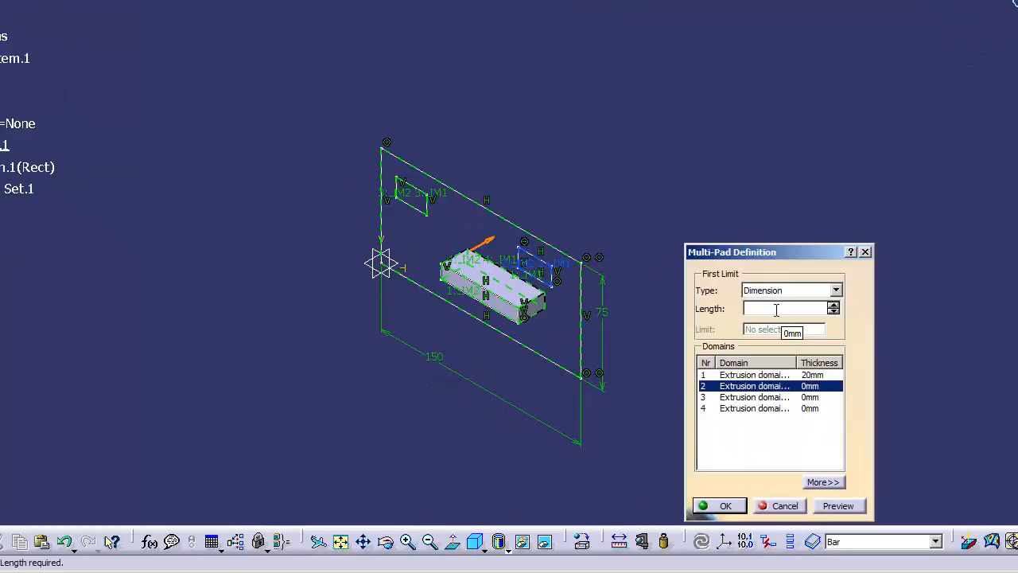
{"action": "left_click", "coordinate": [491, 239]}
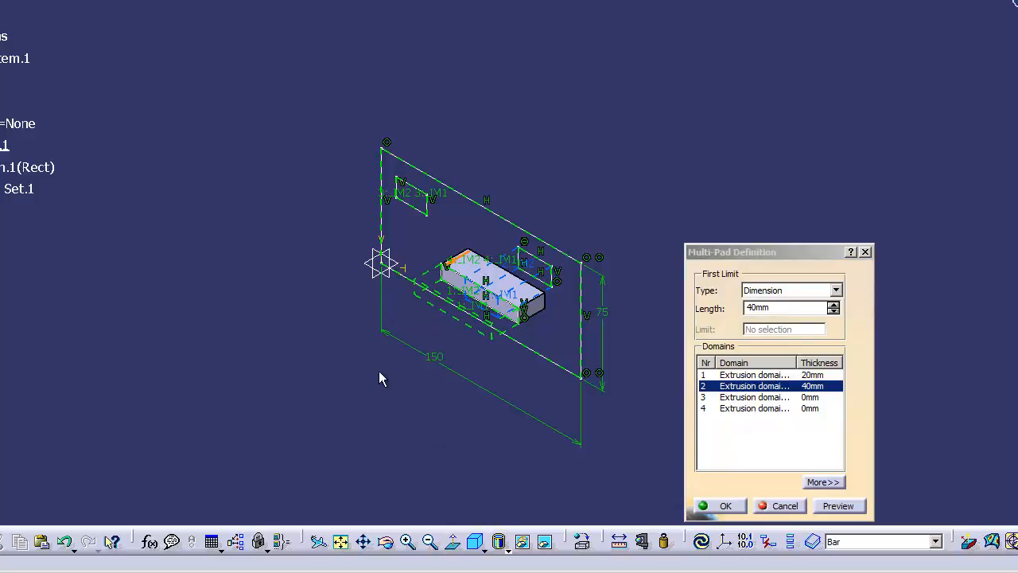
{"action": "left_click", "coordinate": [720, 504]}
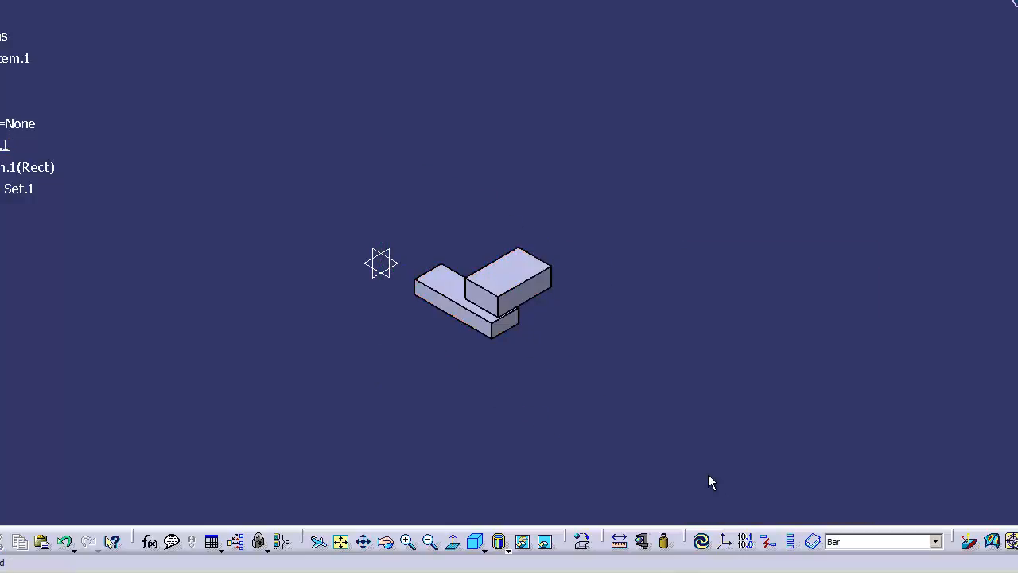
{"action": "left_click", "coordinate": [701, 541]}
Reopen the multi-pad's definition and set domain 3, the small rectangle near the axis system, to a length of 10 mm.
{"action": "left_click", "coordinate": [9, 145]}
{"action": "right_click", "coordinate": [9, 145]}
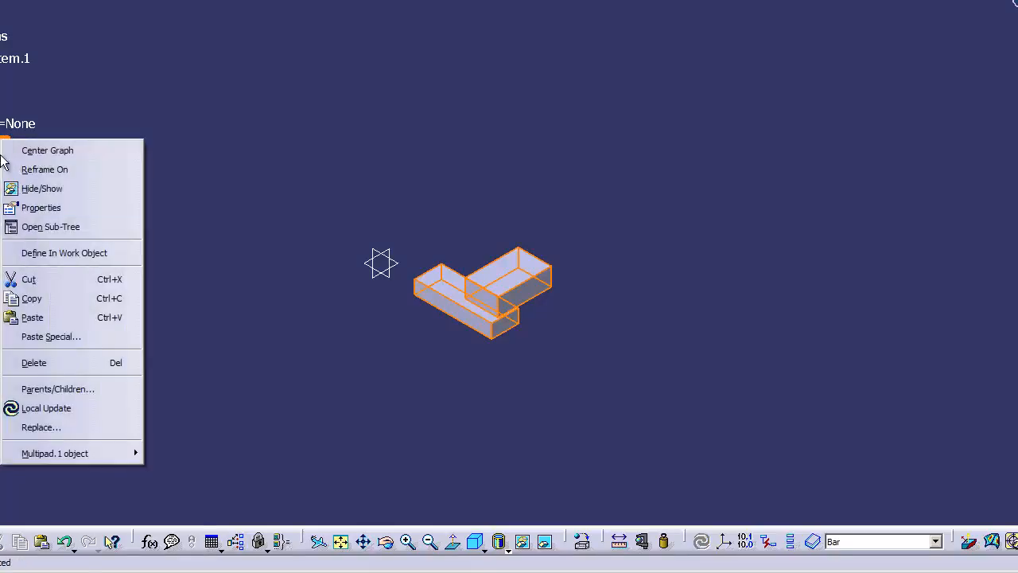
{"action": "mouse_move", "coordinate": [47, 454]}
{"action": "left_click", "coordinate": [188, 453]}
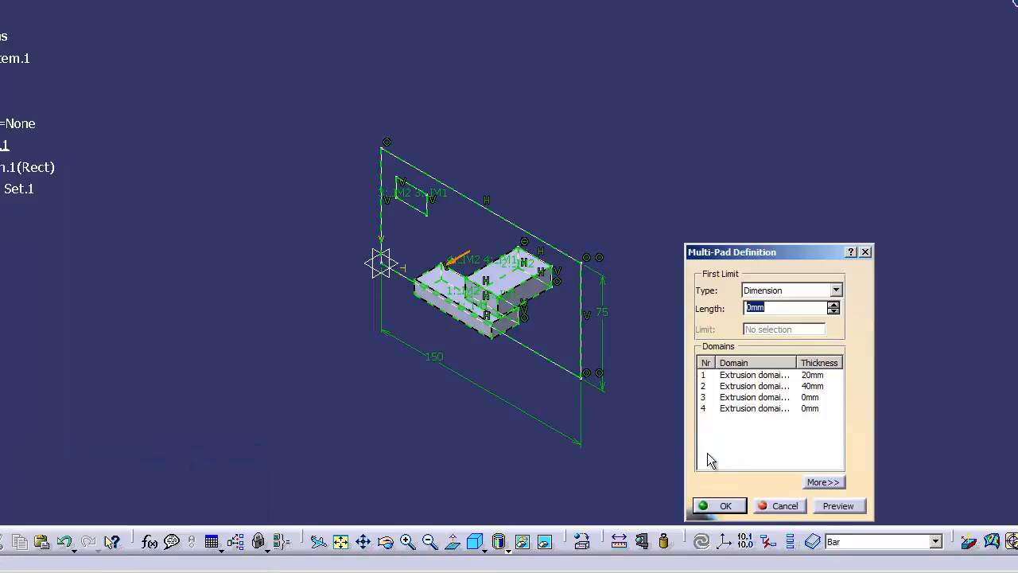
{"action": "left_click", "coordinate": [778, 400]}
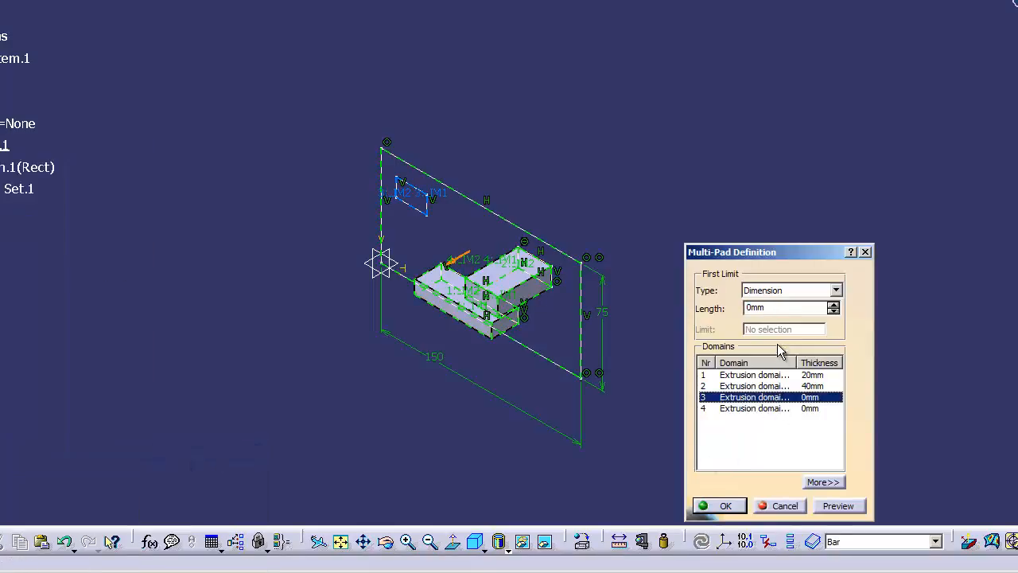
{"action": "left_click", "coordinate": [777, 312]}
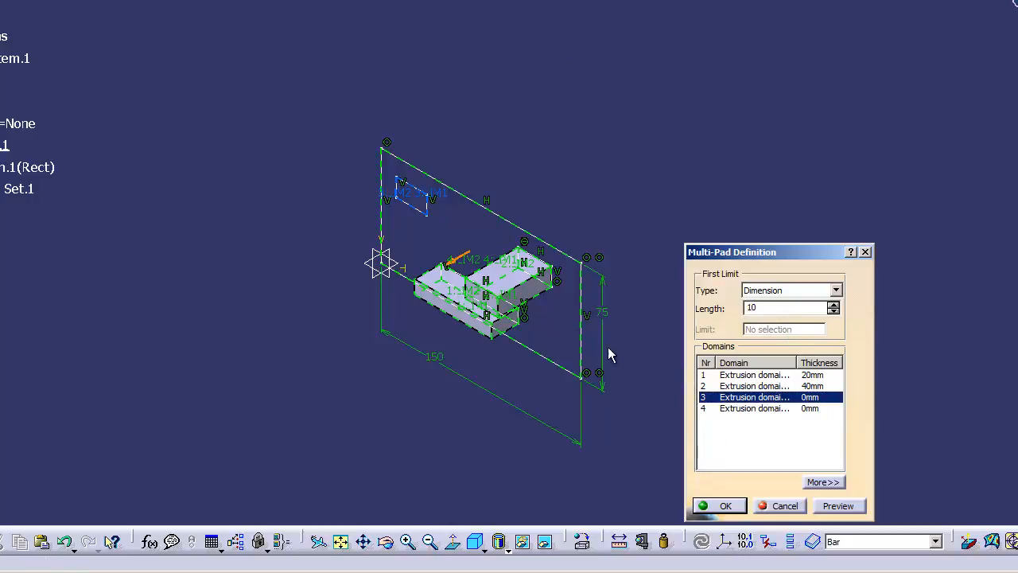
{"action": "left_click", "coordinate": [750, 401]}
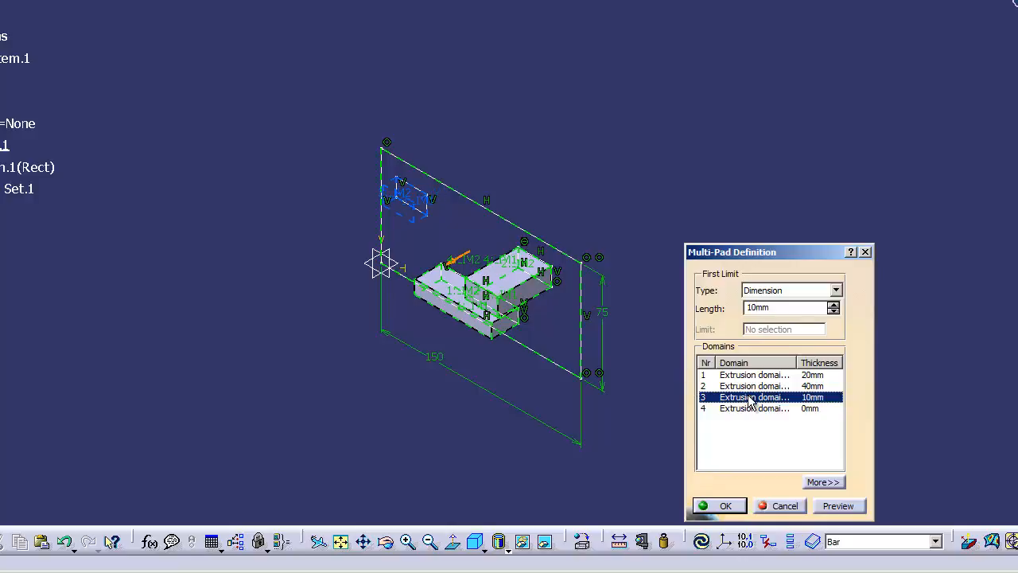
Set domain 4, the large outer rectangle, to a length of 5 mm and finish the multi-pad.
{"action": "left_click", "coordinate": [750, 409]}
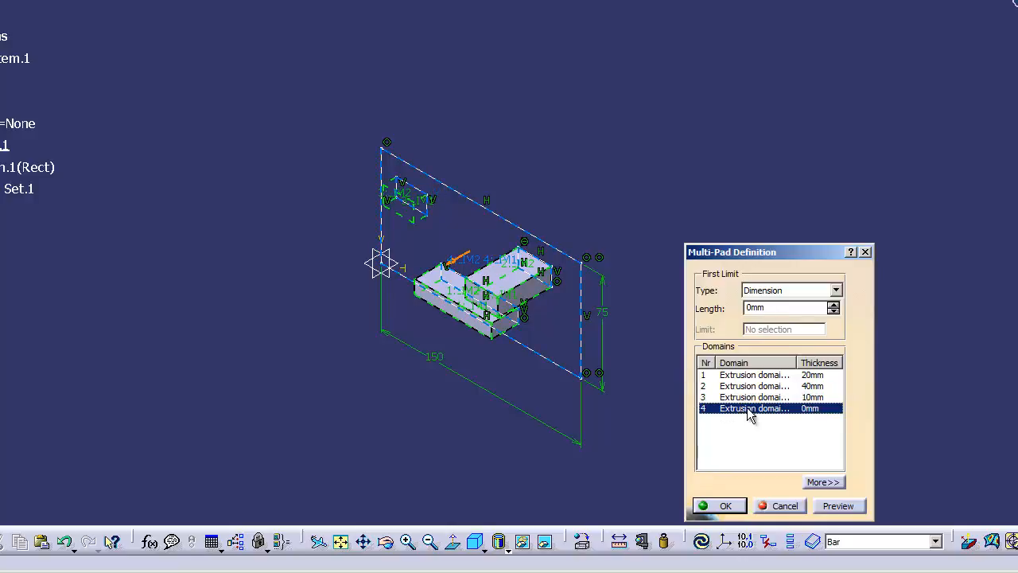
{"action": "left_click", "coordinate": [780, 309]}
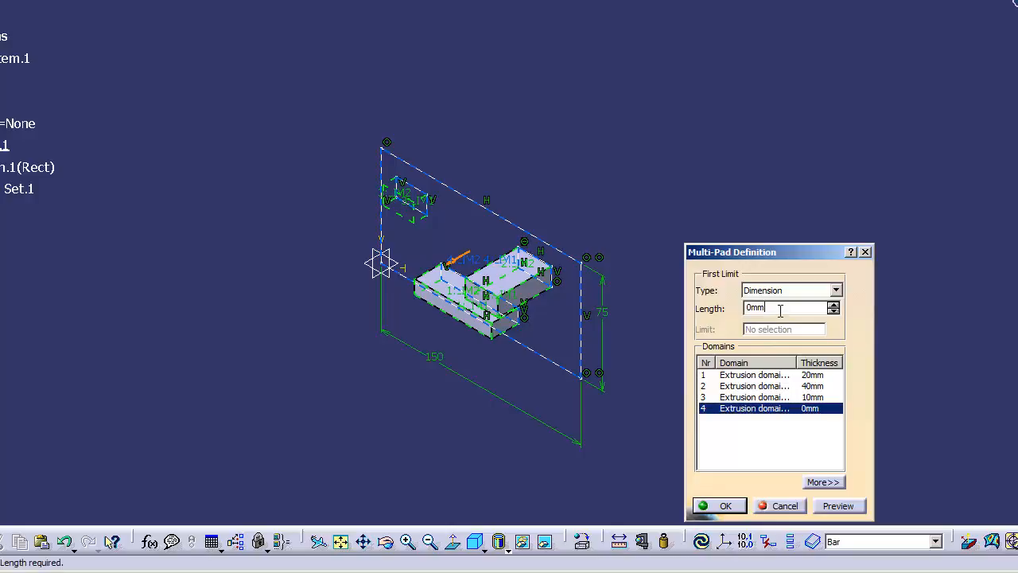
{"action": "key", "text": "BackSpace"}
{"action": "type", "text": "5"}
{"action": "left_click", "coordinate": [720, 506]}
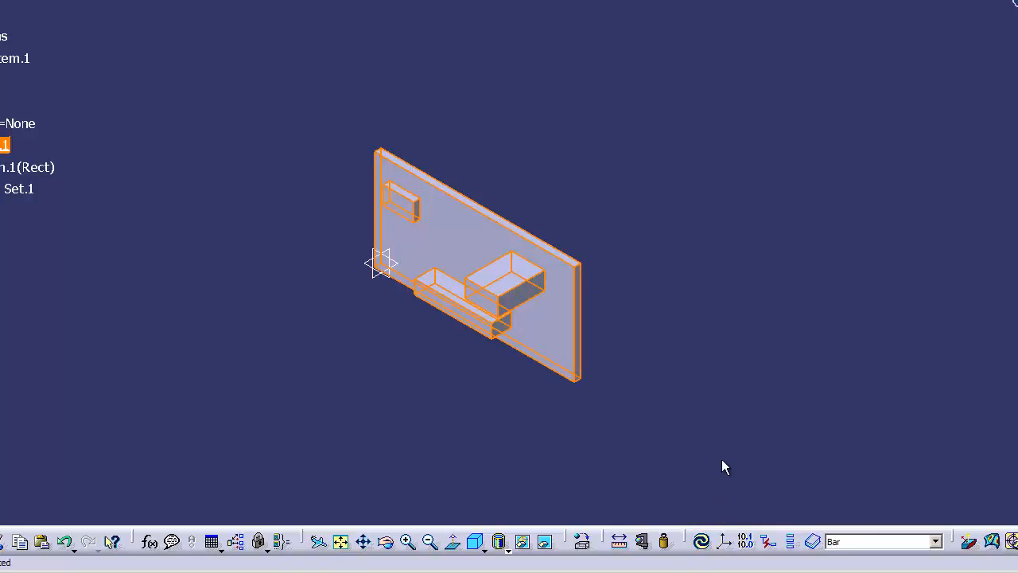
{"action": "left_click", "coordinate": [721, 458]}
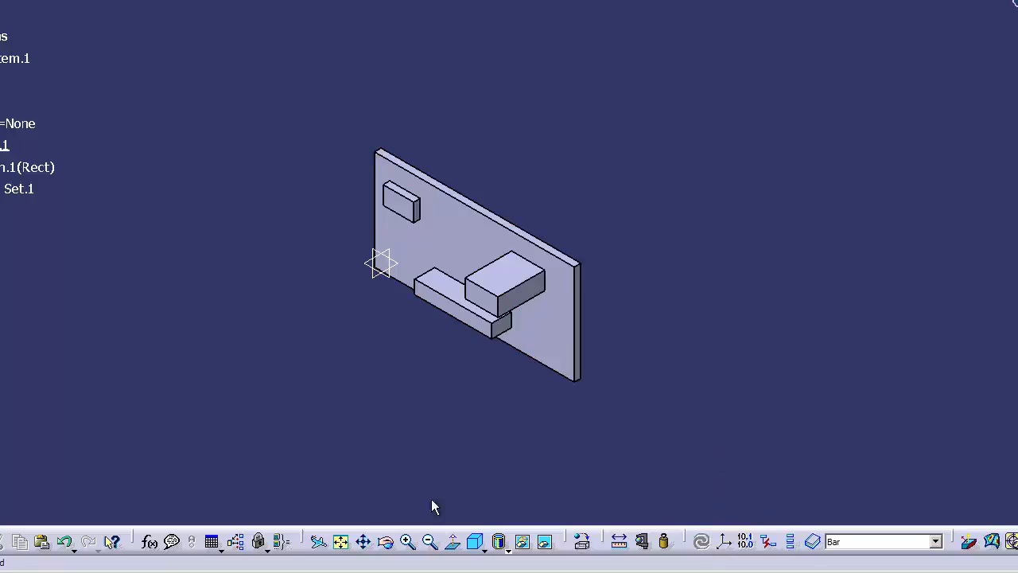
Inspect the multi-pad from another angle, return to the isometric view and reopen its definition.
{"action": "left_click", "coordinate": [387, 542]}
{"action": "left_click_drag", "start_coordinate": [498, 413], "coordinate": [582, 414]}
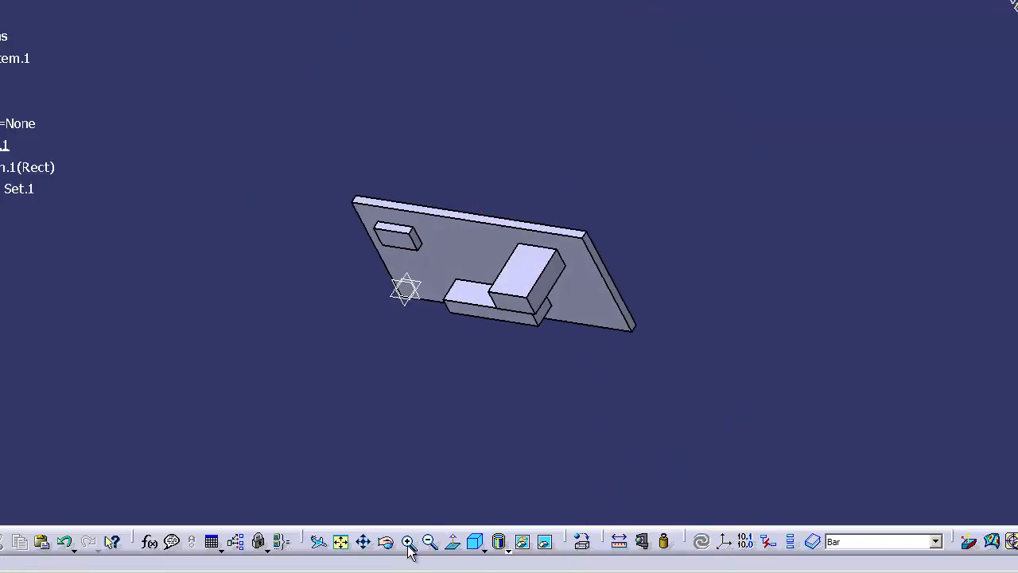
{"action": "left_click", "coordinate": [474, 541]}
{"action": "left_click", "coordinate": [41, 186]}
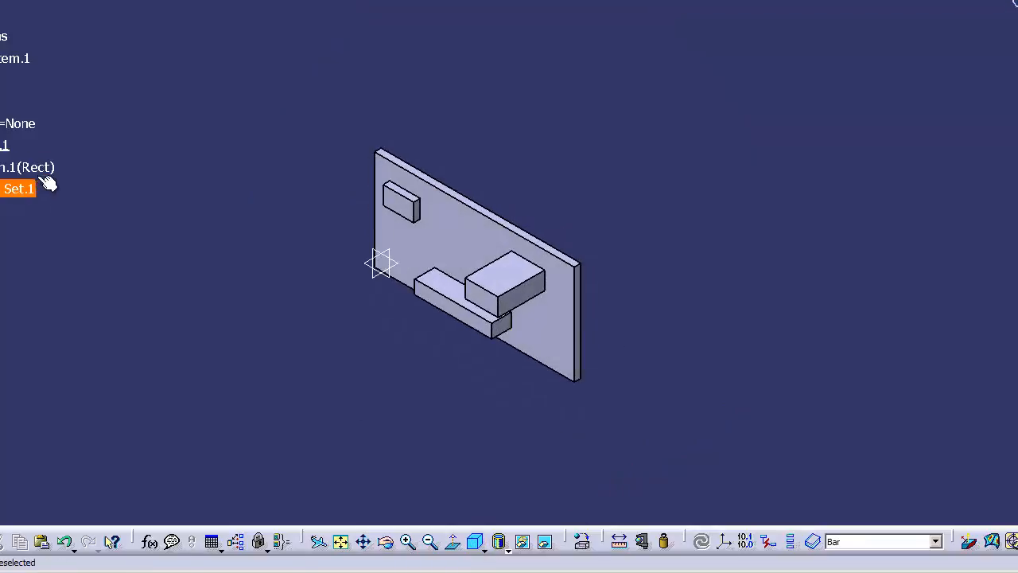
{"action": "right_click", "coordinate": [7, 145]}
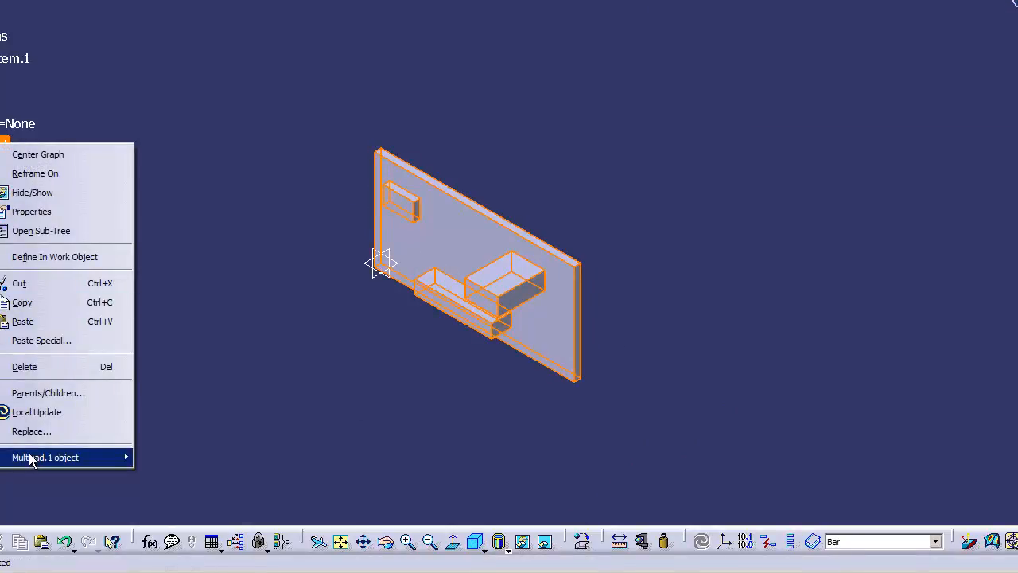
{"action": "mouse_move", "coordinate": [29, 459]}
{"action": "left_click", "coordinate": [223, 456]}
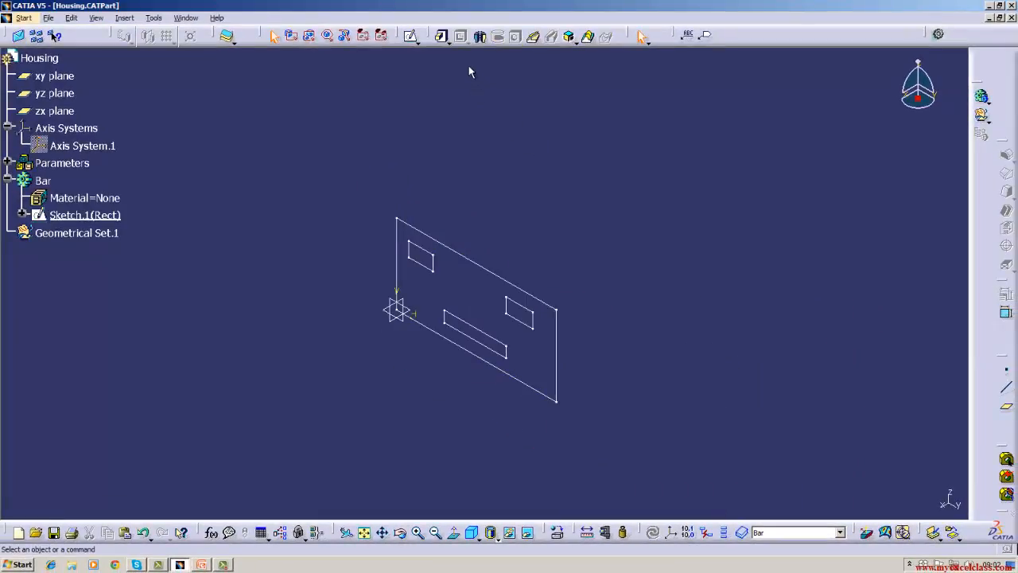
Create a new multi-pad from the Rect sketch, setting domain 1, the long inner rectangle, to 20 mm, and select domain 2.
{"action": "left_click", "coordinate": [450, 41]}
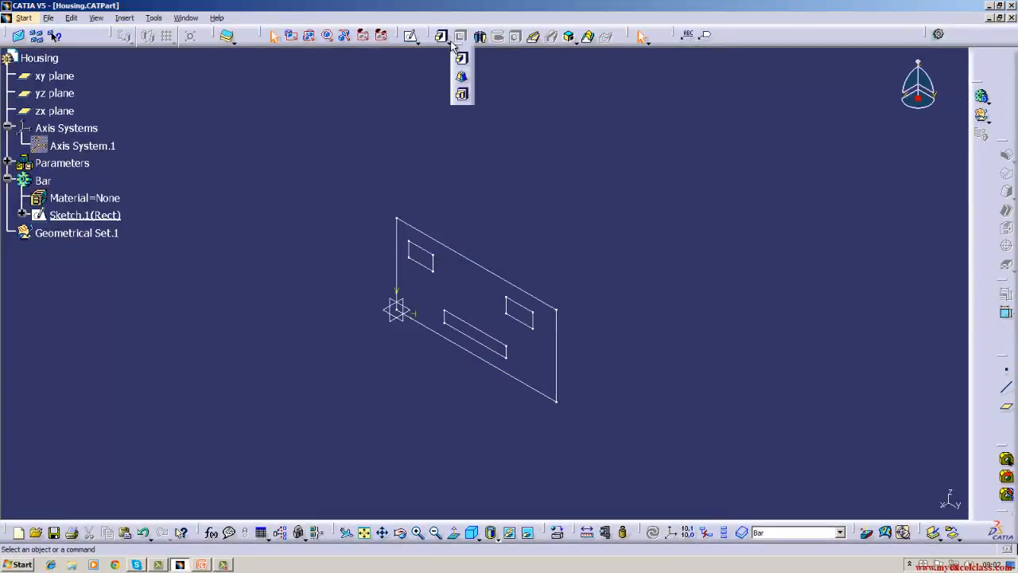
{"action": "left_click", "coordinate": [461, 96]}
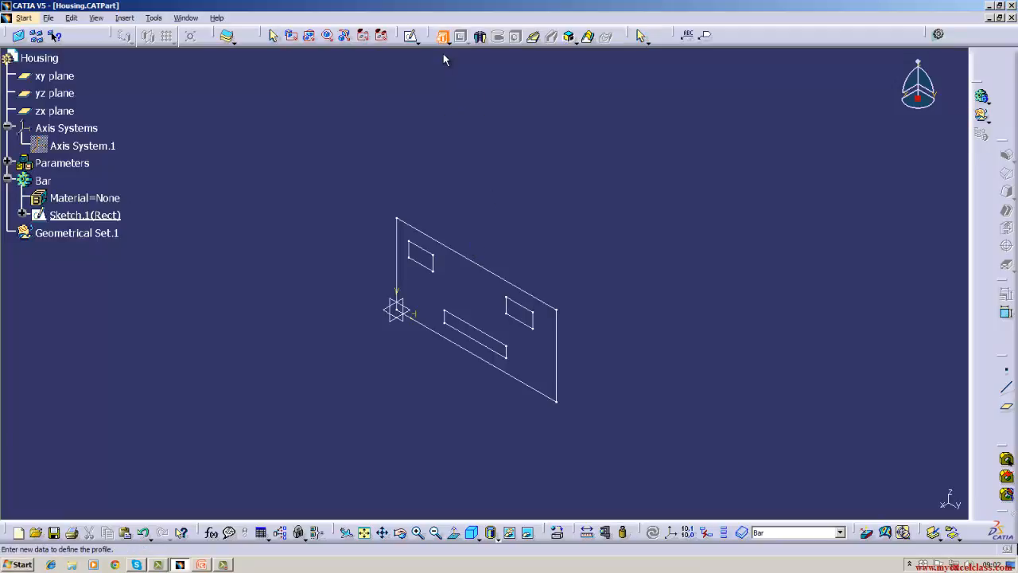
{"action": "left_click", "coordinate": [464, 256]}
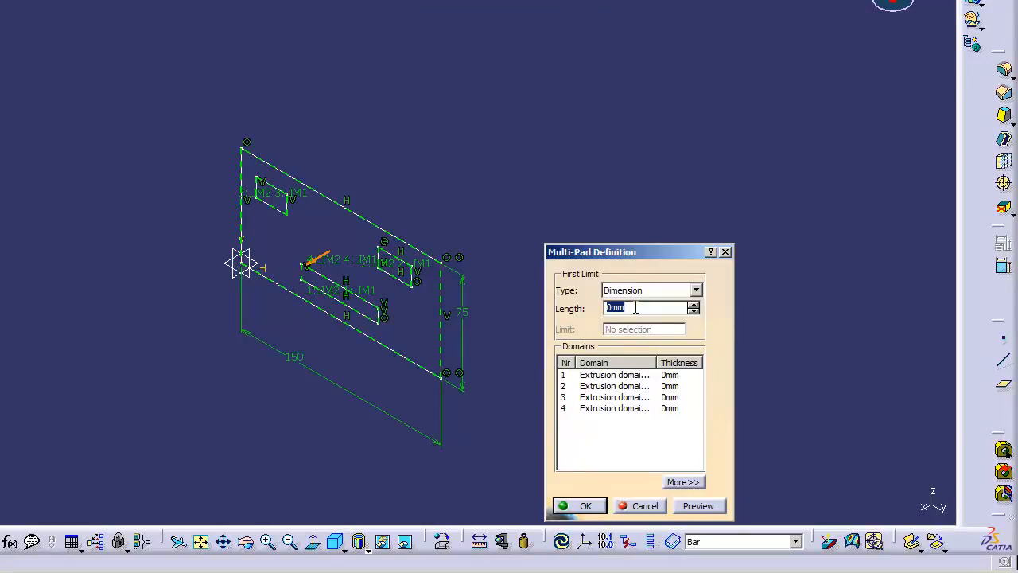
{"action": "left_click", "coordinate": [629, 375]}
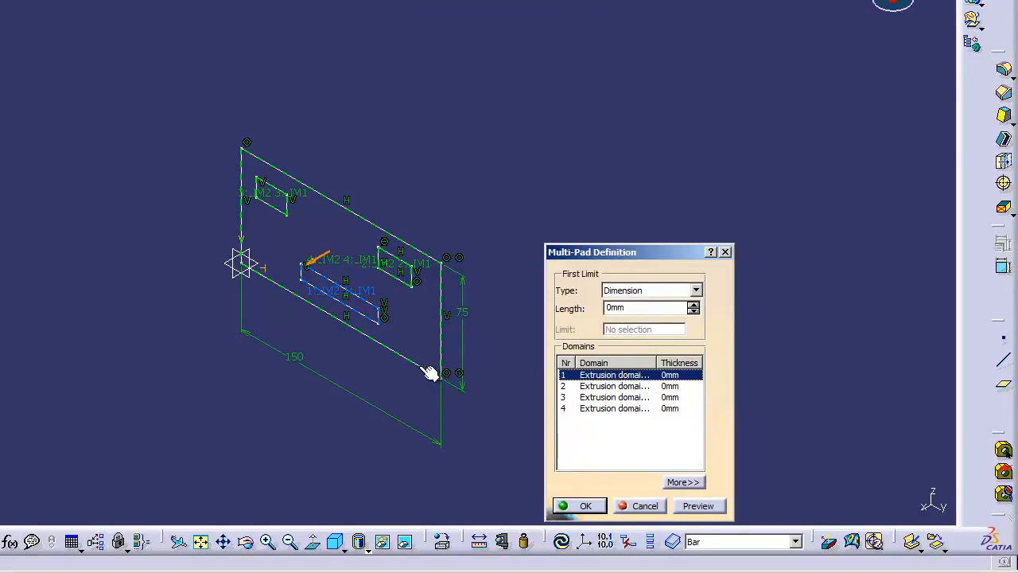
{"action": "left_click", "coordinate": [636, 316]}
{"action": "type", "text": "20"}
{"action": "left_click", "coordinate": [636, 374]}
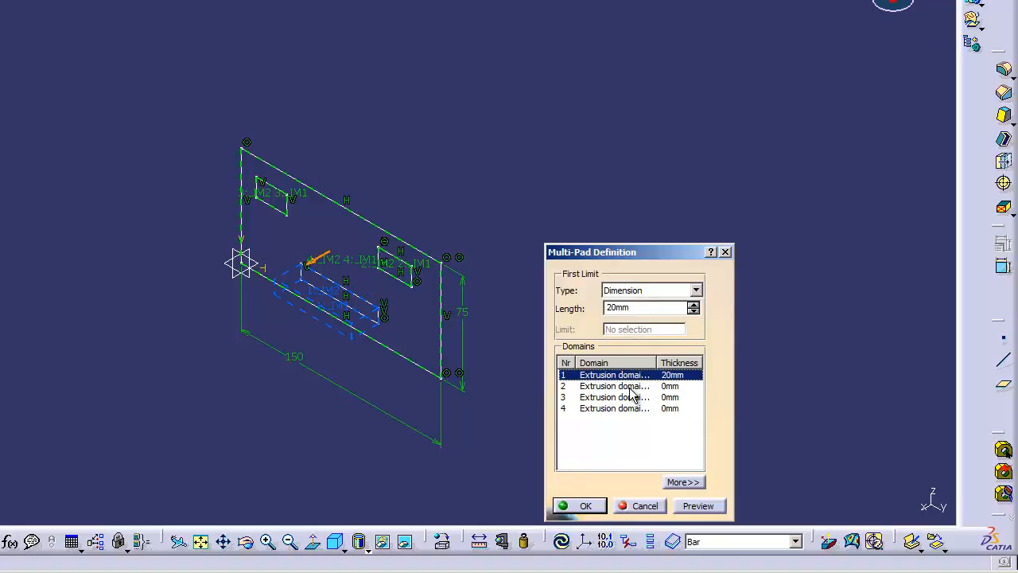
{"action": "left_click", "coordinate": [630, 388]}
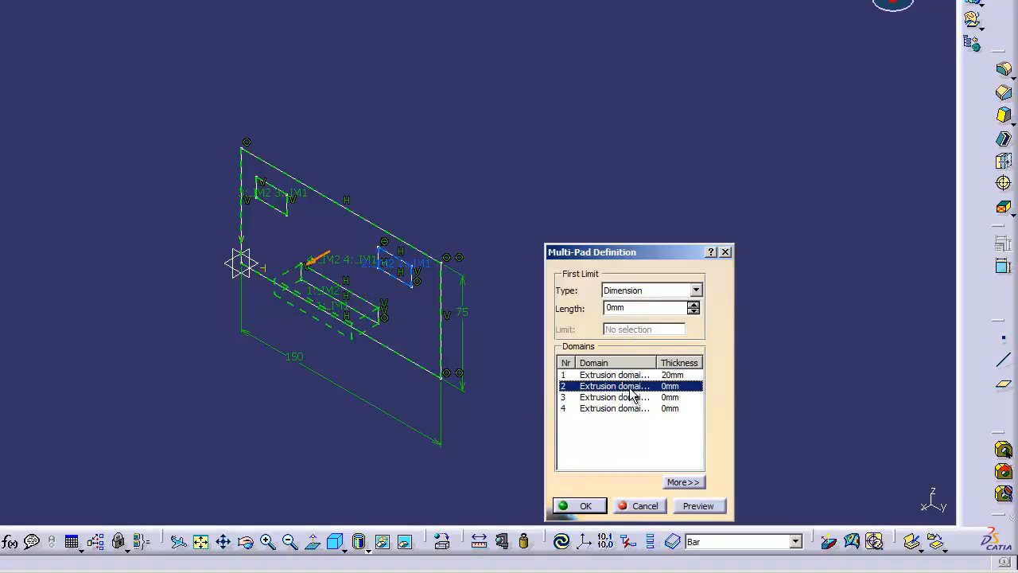
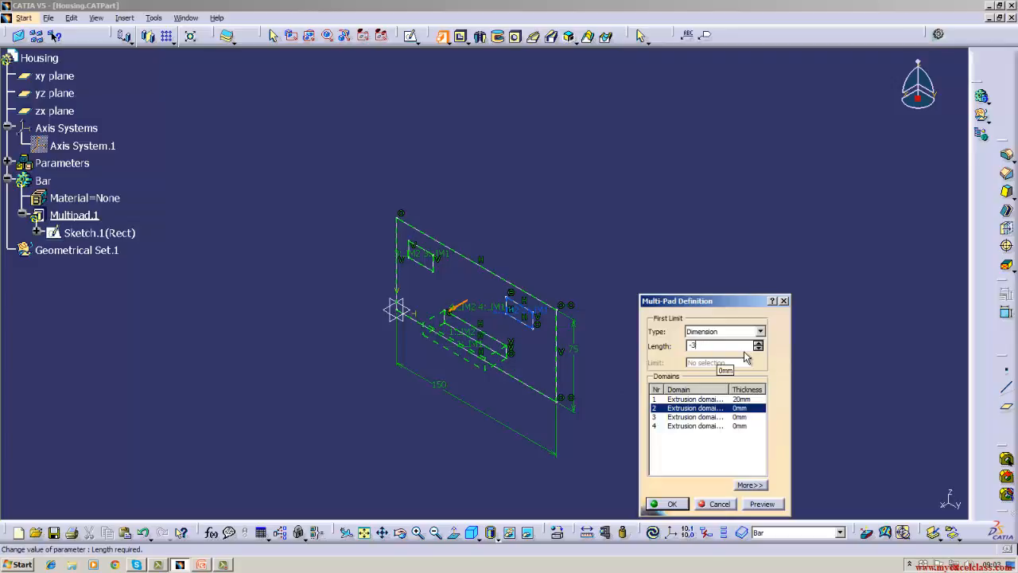
Set domain 2 of the multi-pad to a length of -30 mm and domain 3 to -15 mm.
{"action": "left_click", "coordinate": [742, 409]}
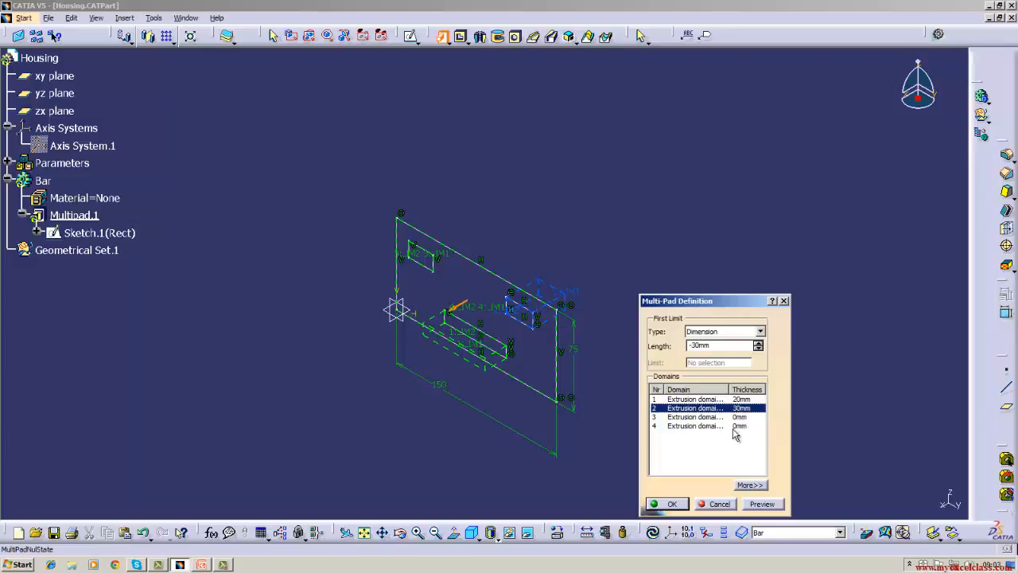
{"action": "left_click", "coordinate": [708, 416]}
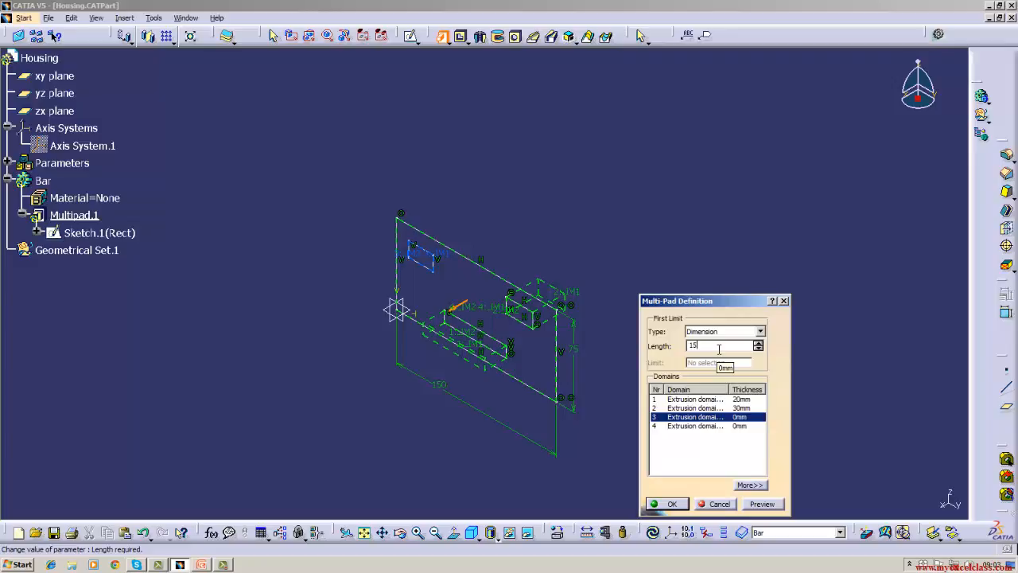
{"action": "left_click", "coordinate": [722, 420]}
{"action": "key", "text": "Return"}
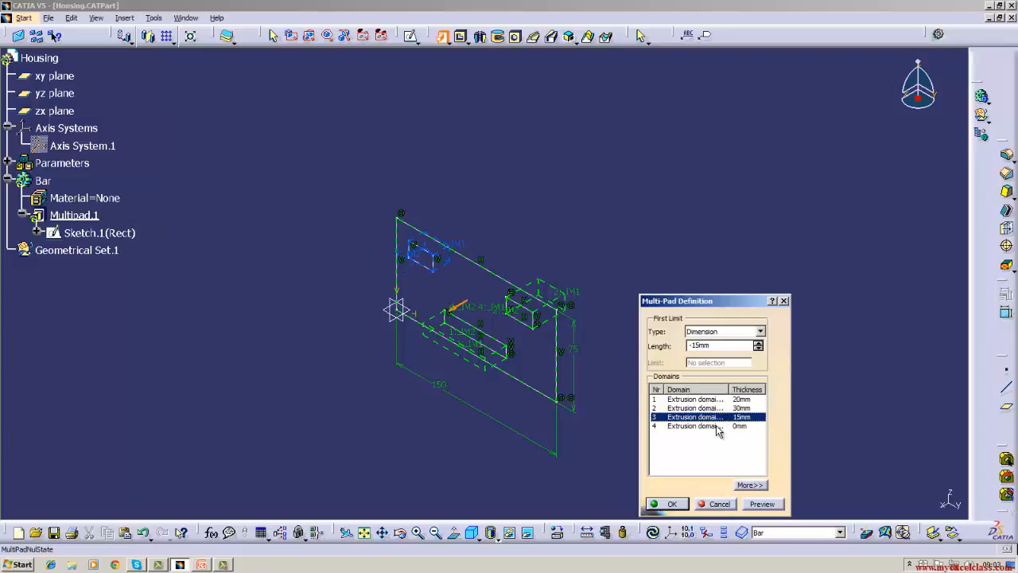
Set domain 4, the large outer rectangle, to a length of -10 mm and finish the multi-pad.
{"action": "left_click", "coordinate": [718, 428]}
{"action": "left_click", "coordinate": [713, 347]}
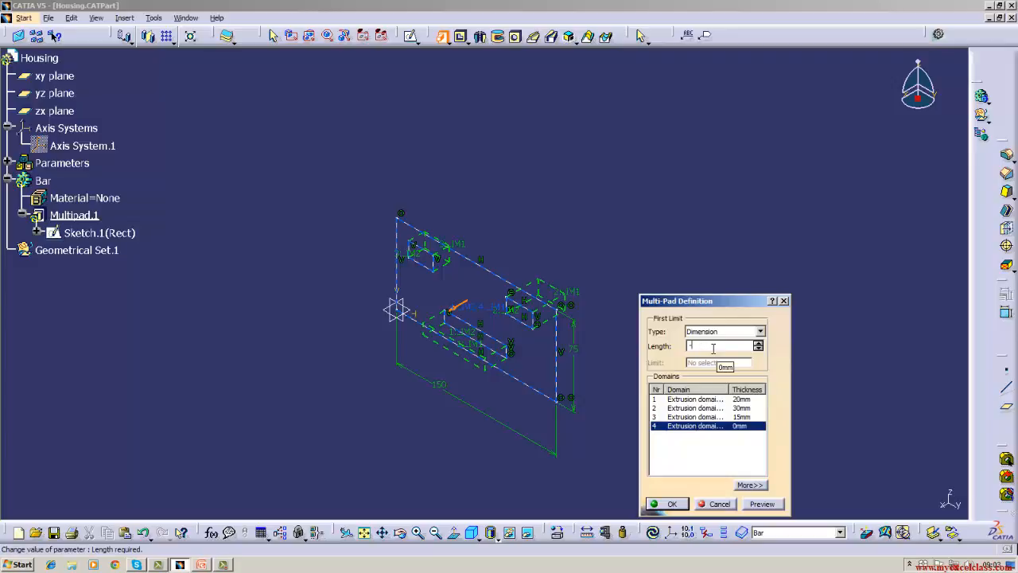
{"action": "type", "text": "-10"}
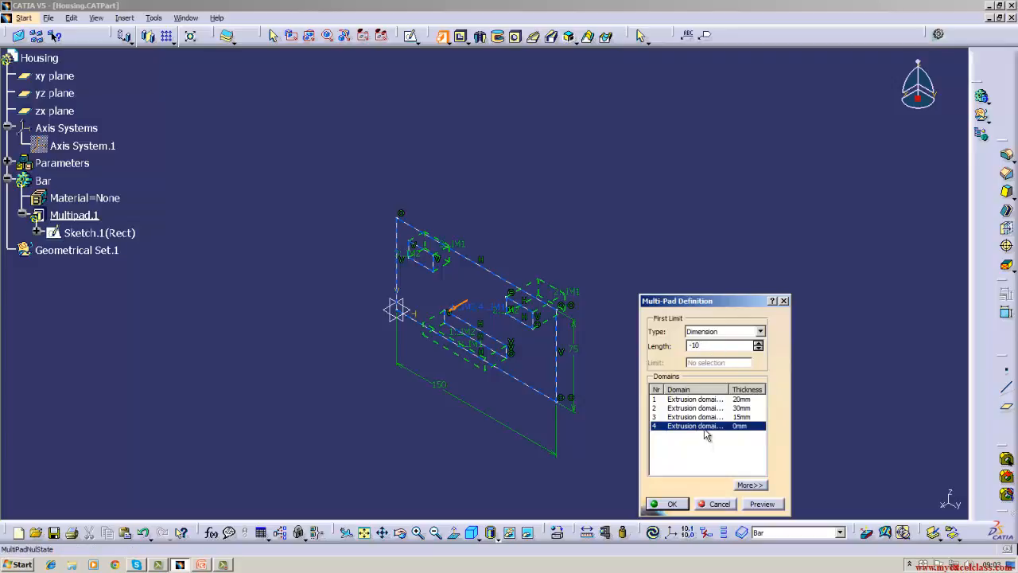
{"action": "left_click", "coordinate": [706, 430]}
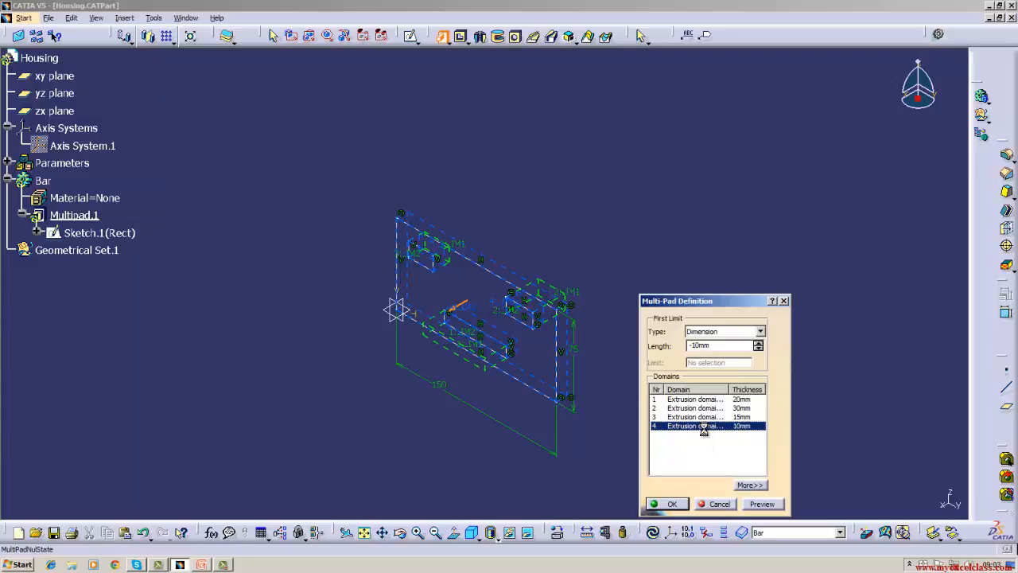
{"action": "left_click", "coordinate": [672, 504]}
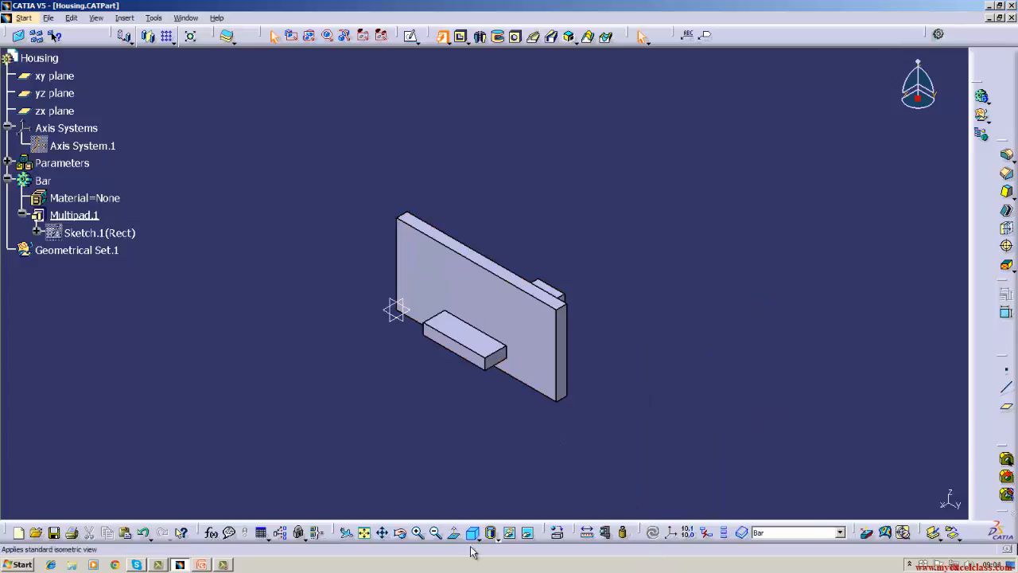
Inspect the rear side of the multi-pad and return to the isometric view.
{"action": "left_click", "coordinate": [400, 532]}
{"action": "left_click_drag", "start_coordinate": [517, 445], "coordinate": [358, 414]}
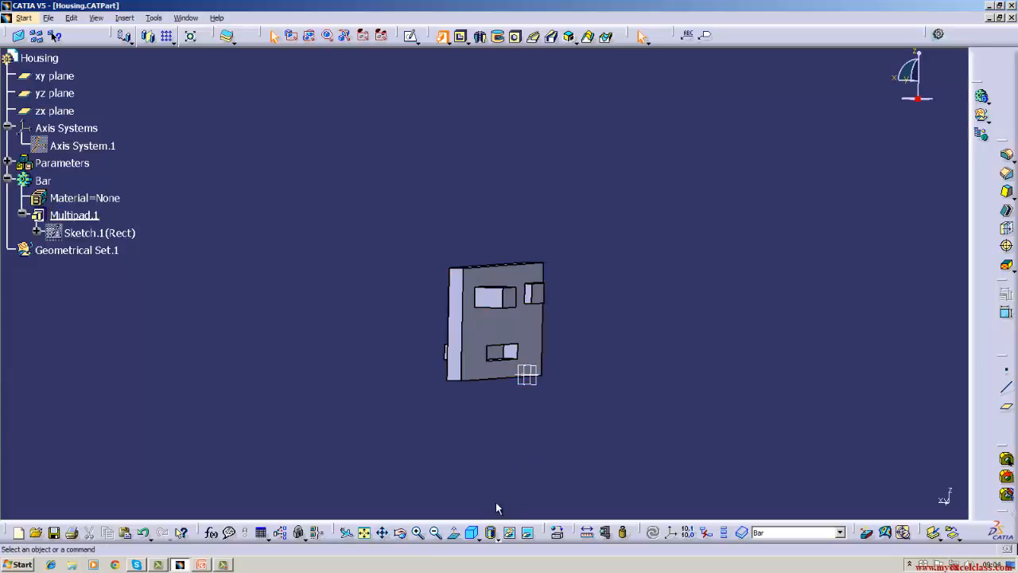
{"action": "left_click", "coordinate": [473, 533]}
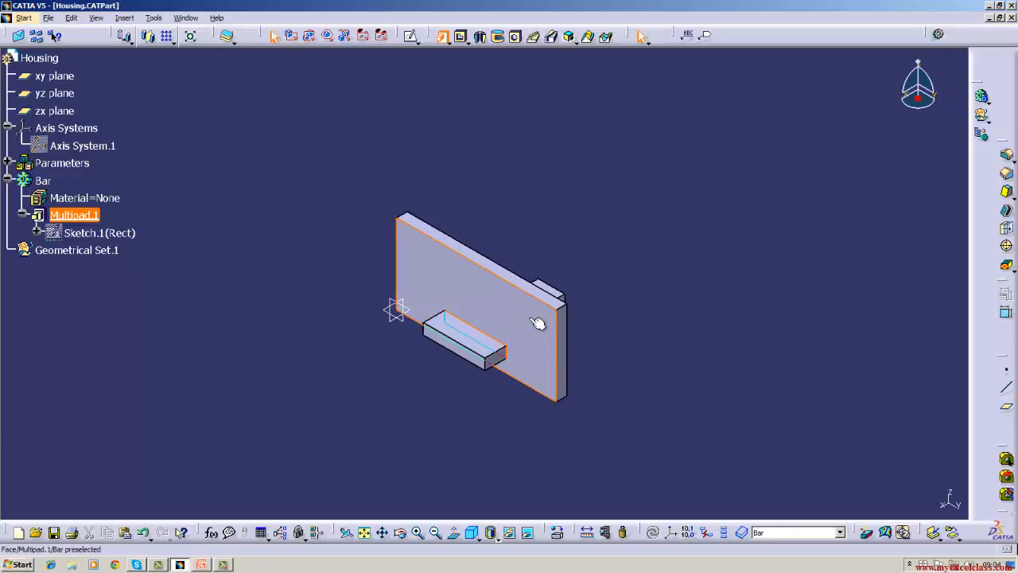
Reopen the multi-pad's definition, examine the limit type and length of domain 1, and close it without changes.
{"action": "right_click", "coordinate": [79, 218]}
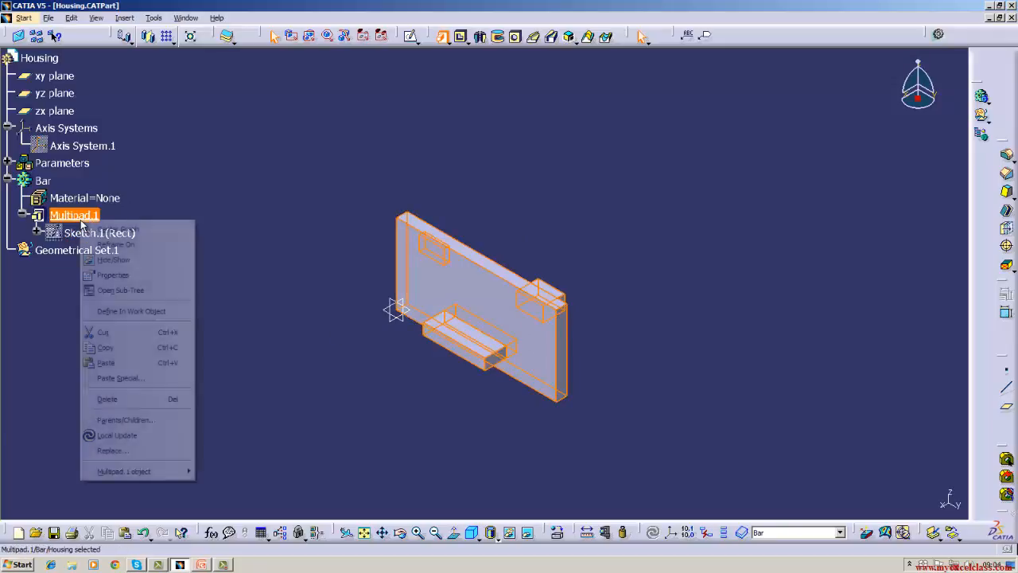
{"action": "mouse_move", "coordinate": [119, 471]}
{"action": "left_click", "coordinate": [227, 411]}
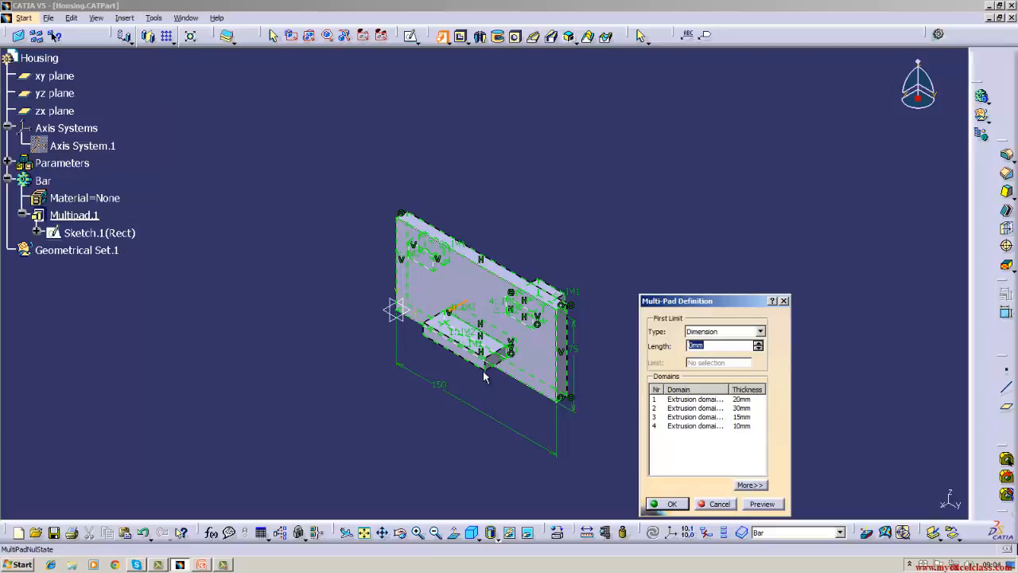
{"action": "left_click", "coordinate": [683, 401]}
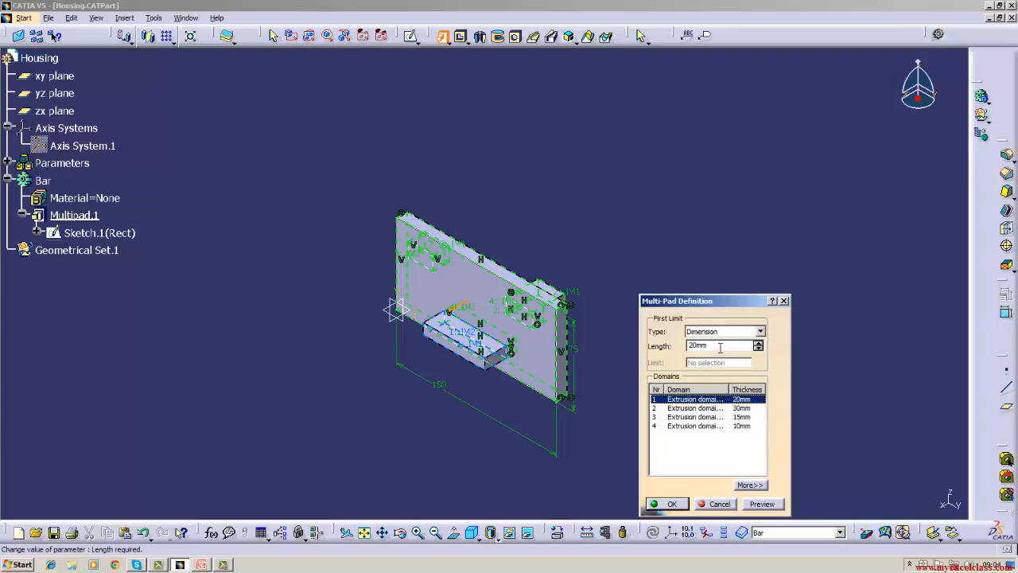
{"action": "left_click", "coordinate": [761, 332]}
{"action": "left_click", "coordinate": [761, 332]}
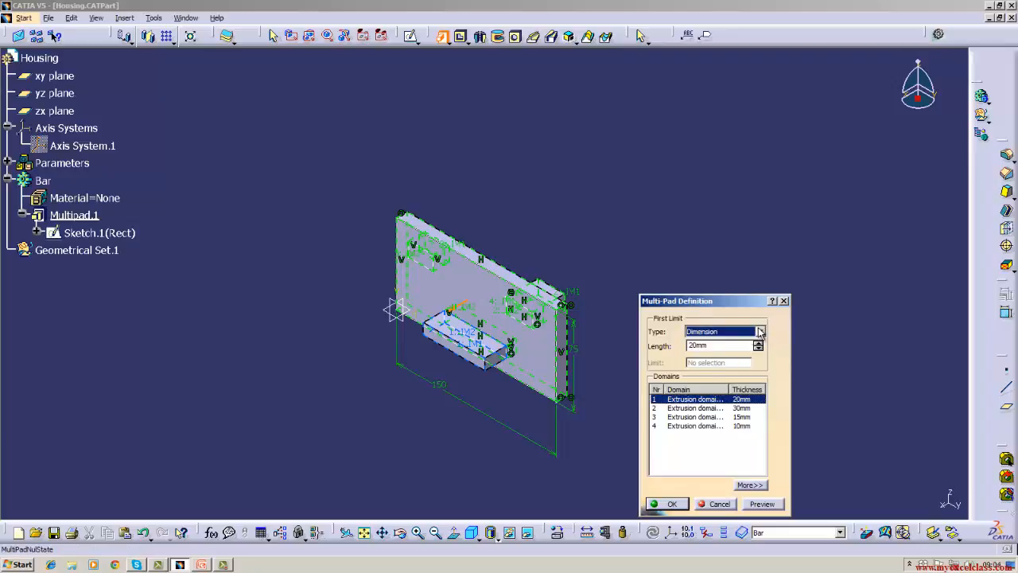
{"action": "left_click", "coordinate": [721, 346]}
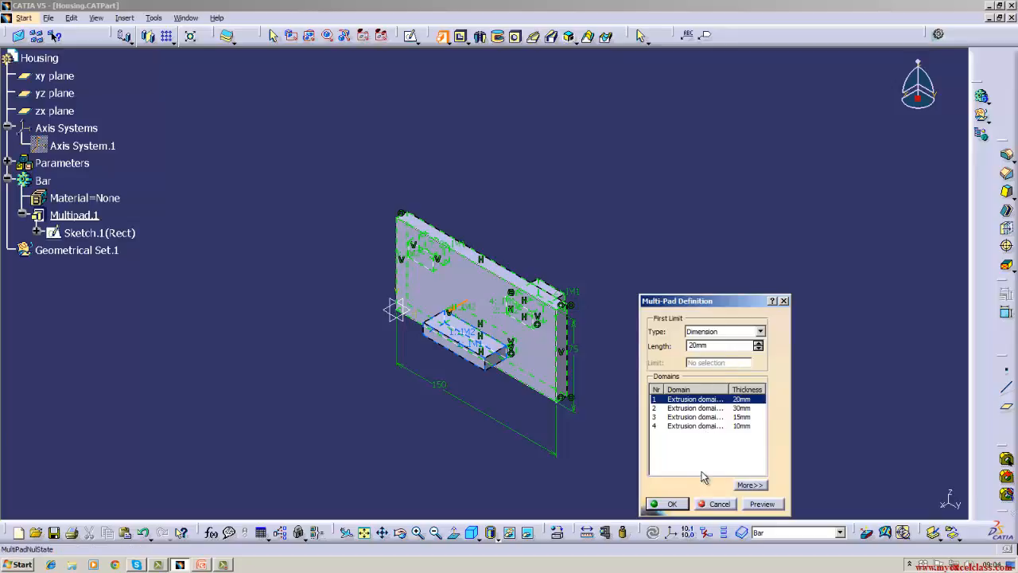
{"action": "left_click", "coordinate": [666, 503]}
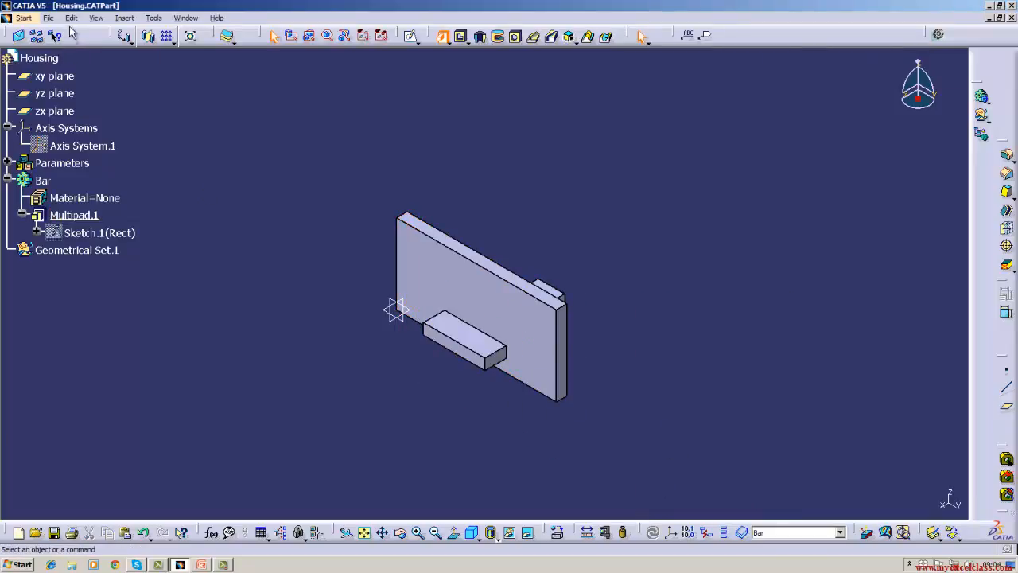
Save the Housing part and delete the multi-pad while keeping the Rect sketch.
{"action": "left_click", "coordinate": [48, 17]}
{"action": "left_click", "coordinate": [64, 100]}
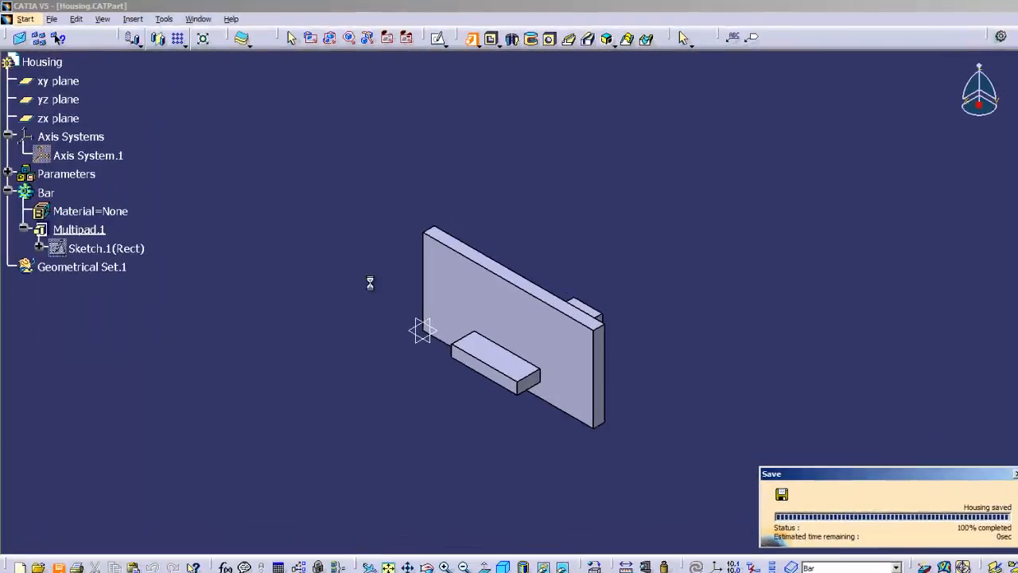
{"action": "right_click", "coordinate": [88, 230]}
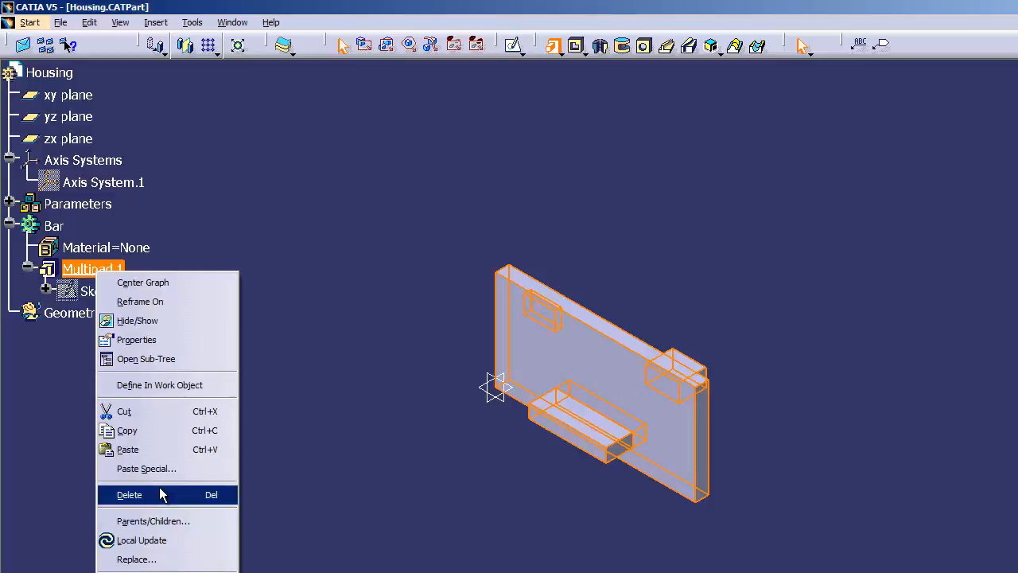
{"action": "left_click", "coordinate": [159, 494]}
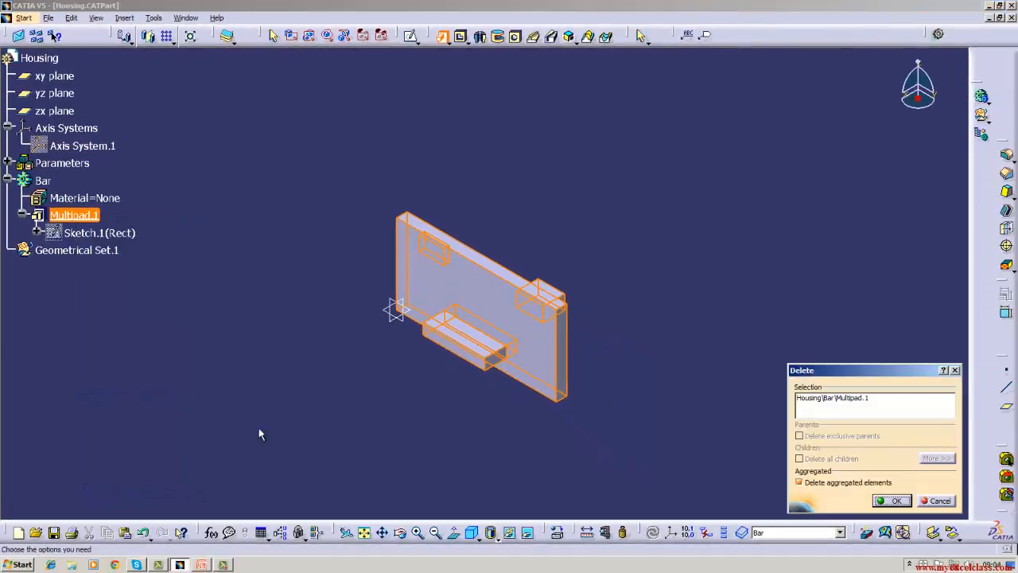
{"action": "left_click", "coordinate": [829, 485]}
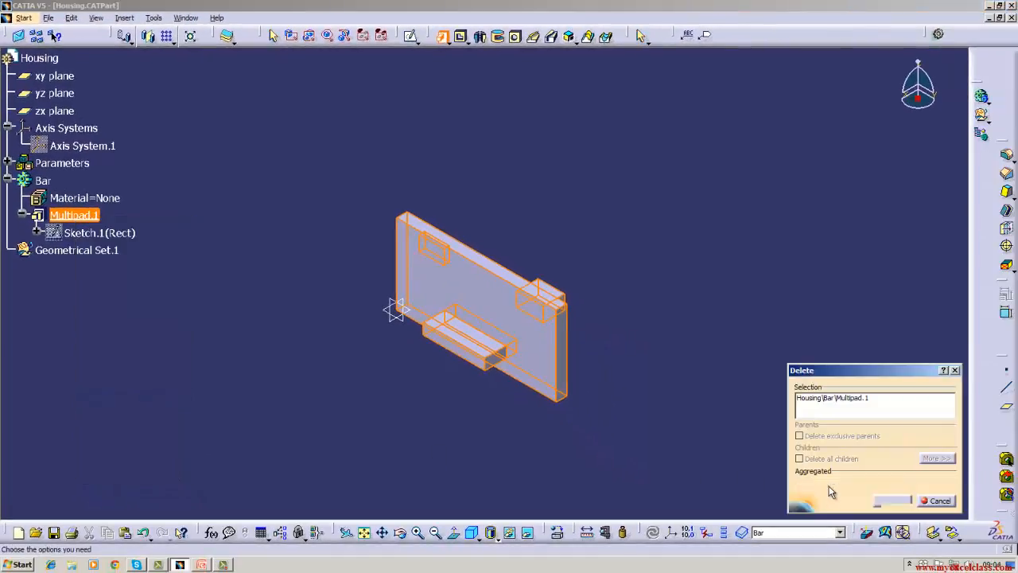
{"action": "left_click", "coordinate": [897, 500]}
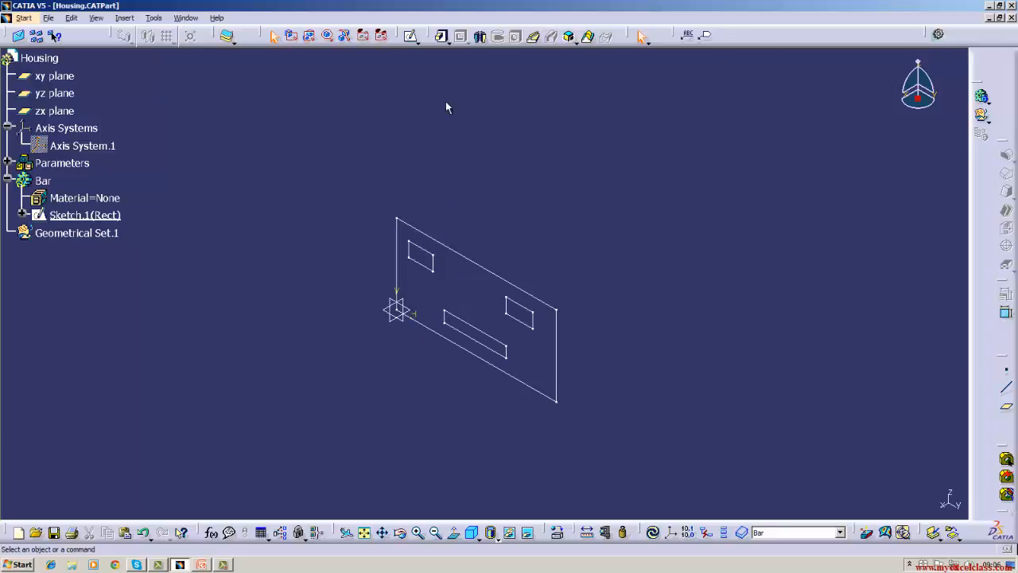
Create a new multi-pad from the Rect sketch, setting domain 1 to 20 mm for both the first and second limits.
{"action": "left_click", "coordinate": [448, 41]}
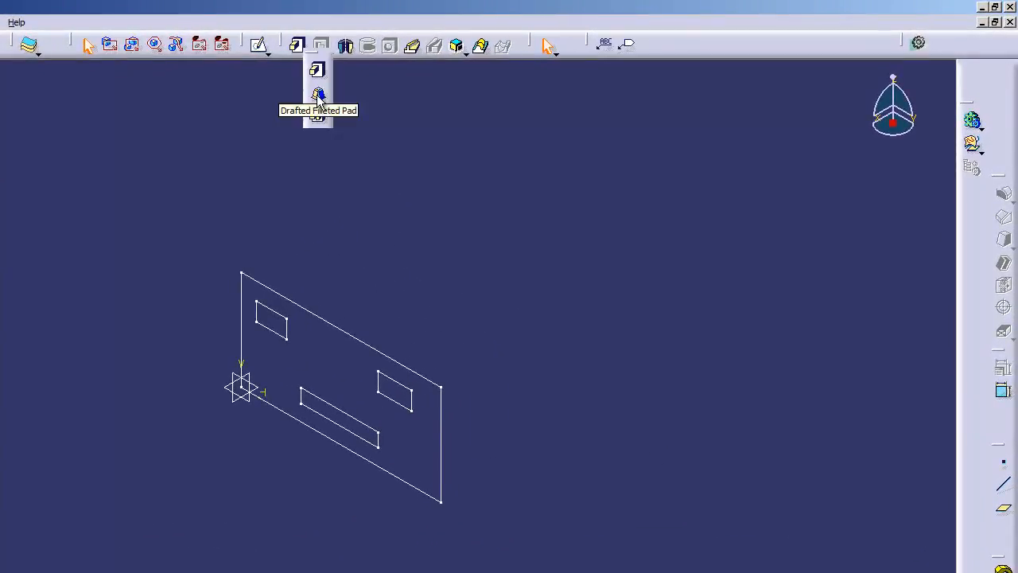
{"action": "left_click", "coordinate": [318, 115]}
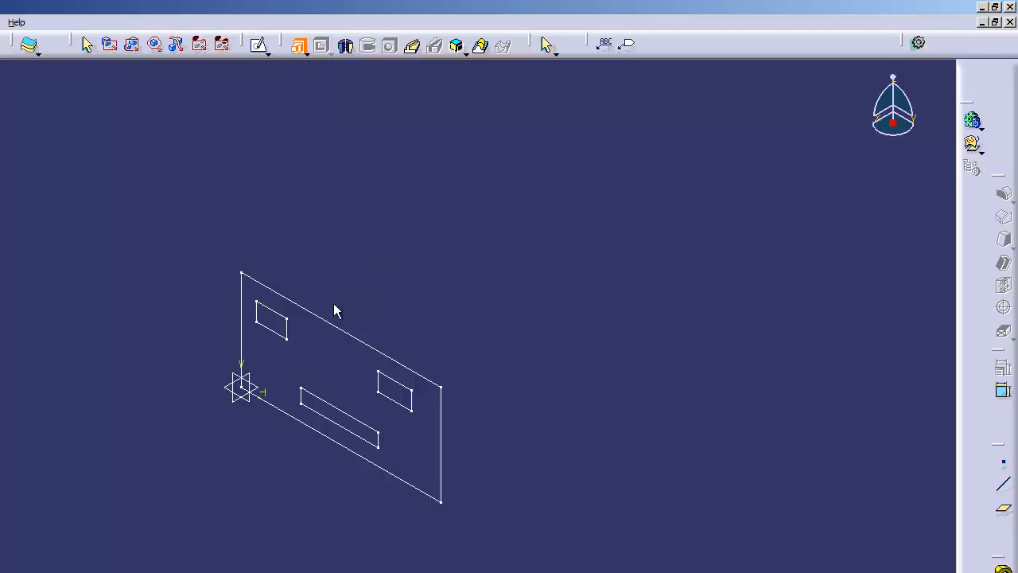
{"action": "left_click", "coordinate": [338, 326]}
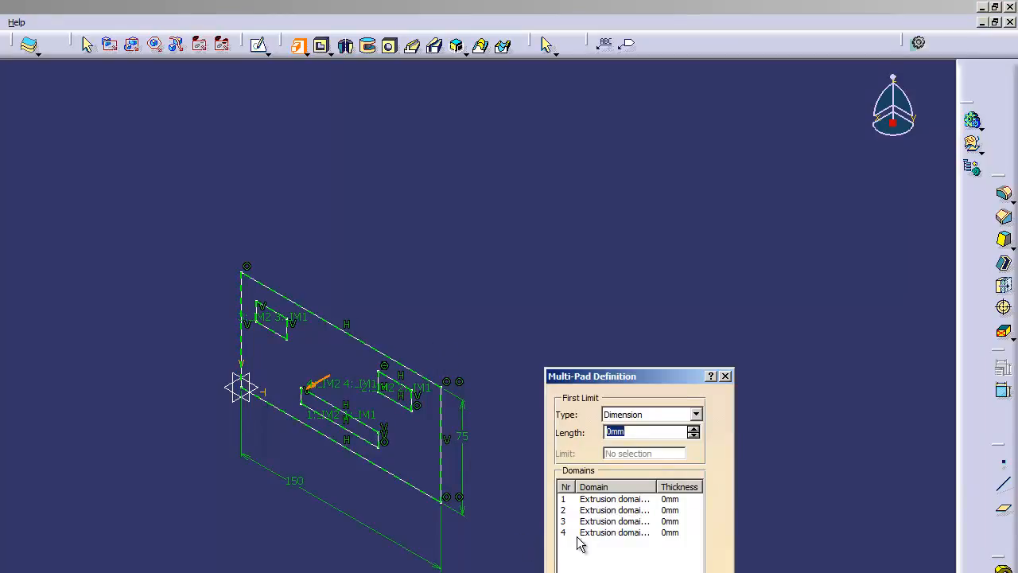
{"action": "left_click", "coordinate": [613, 500]}
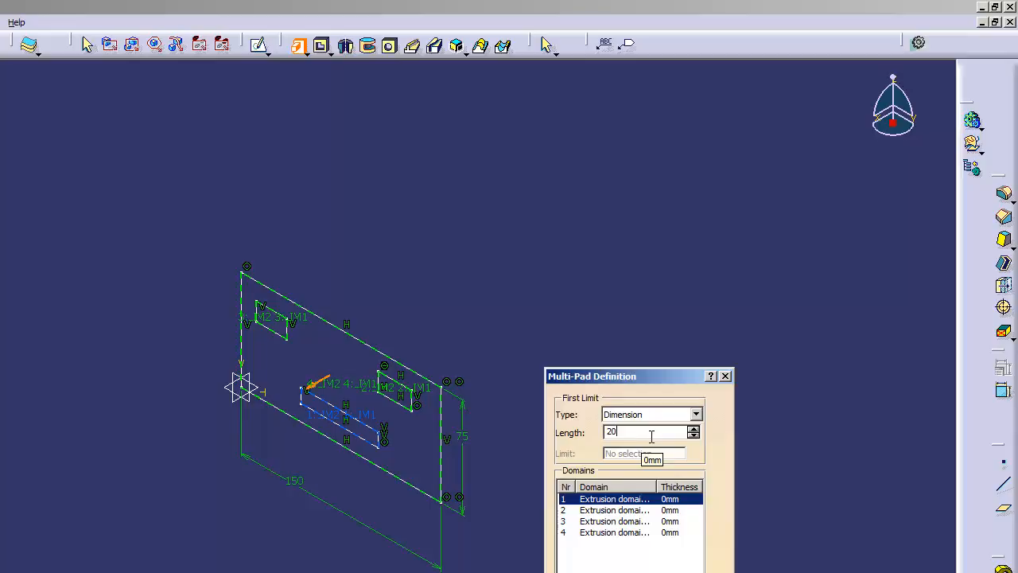
{"action": "left_click", "coordinate": [664, 499]}
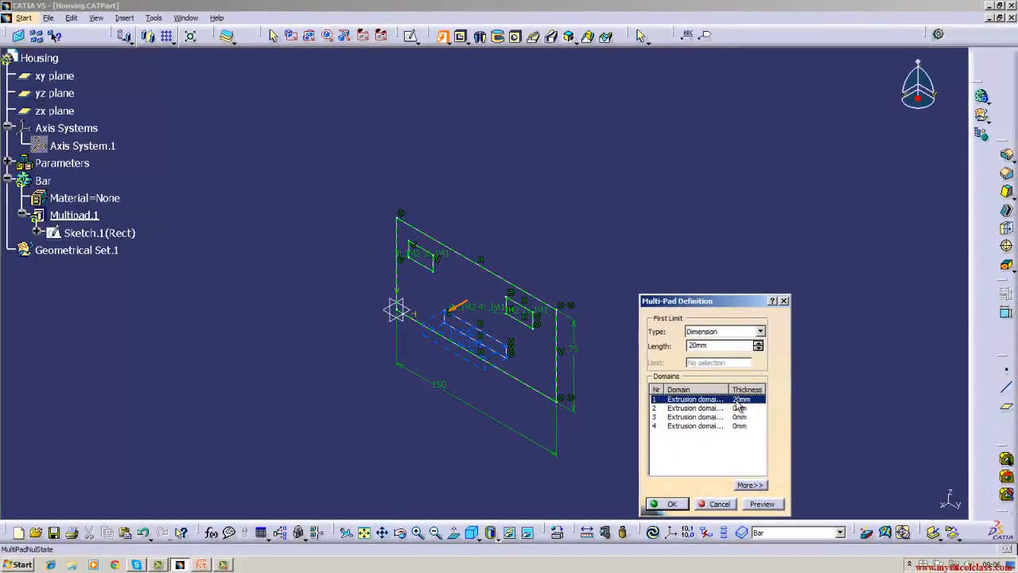
{"action": "left_click", "coordinate": [750, 484]}
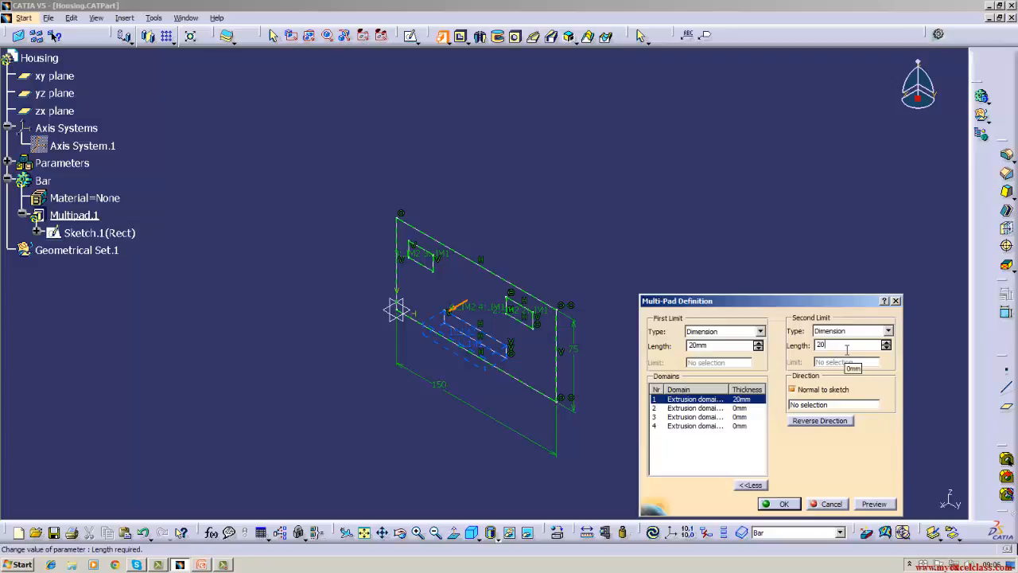
Give domain 2 a 30 mm first limit and a second limit for 42 mm total thickness, and domain 3 a 35 mm first limit.
{"action": "left_click", "coordinate": [738, 408]}
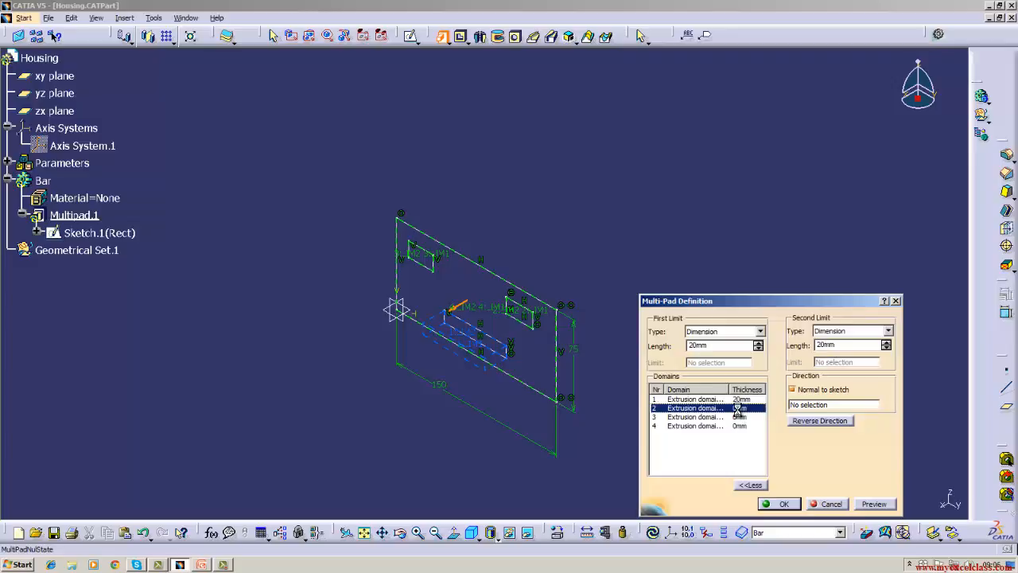
{"action": "left_click", "coordinate": [712, 346]}
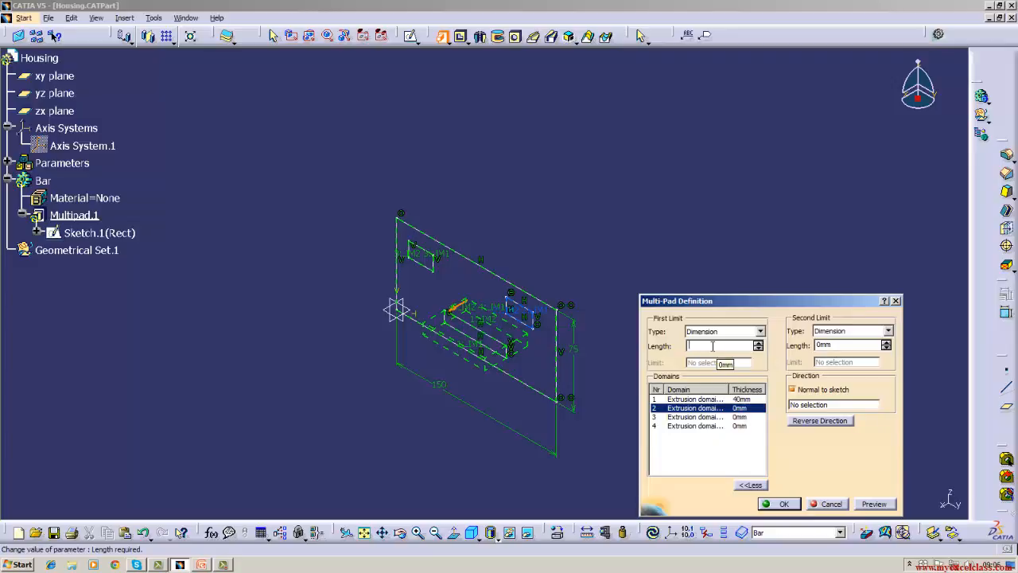
{"action": "type", "text": "30"}
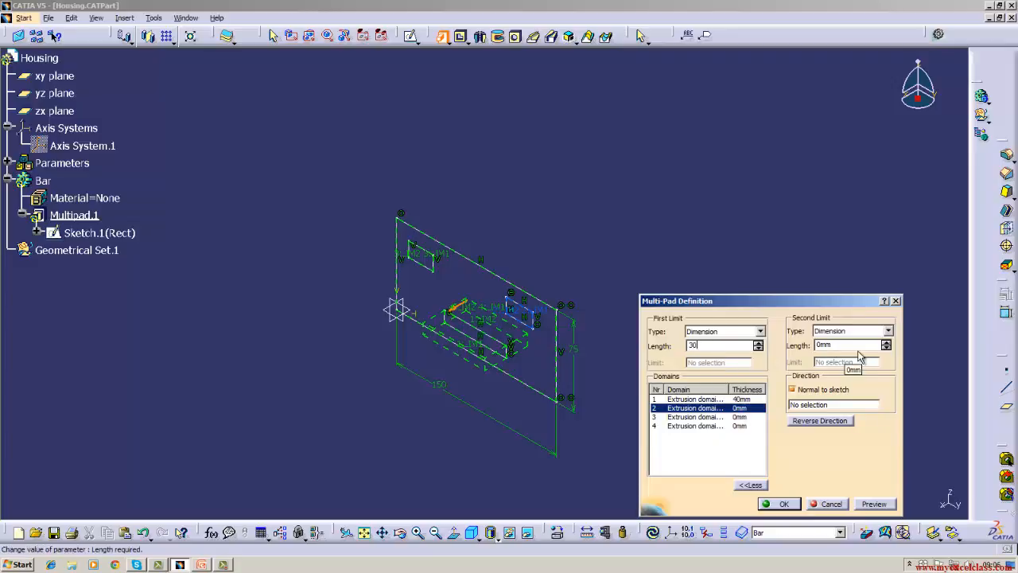
{"action": "left_click", "coordinate": [853, 346]}
{"action": "left_click", "coordinate": [744, 416]}
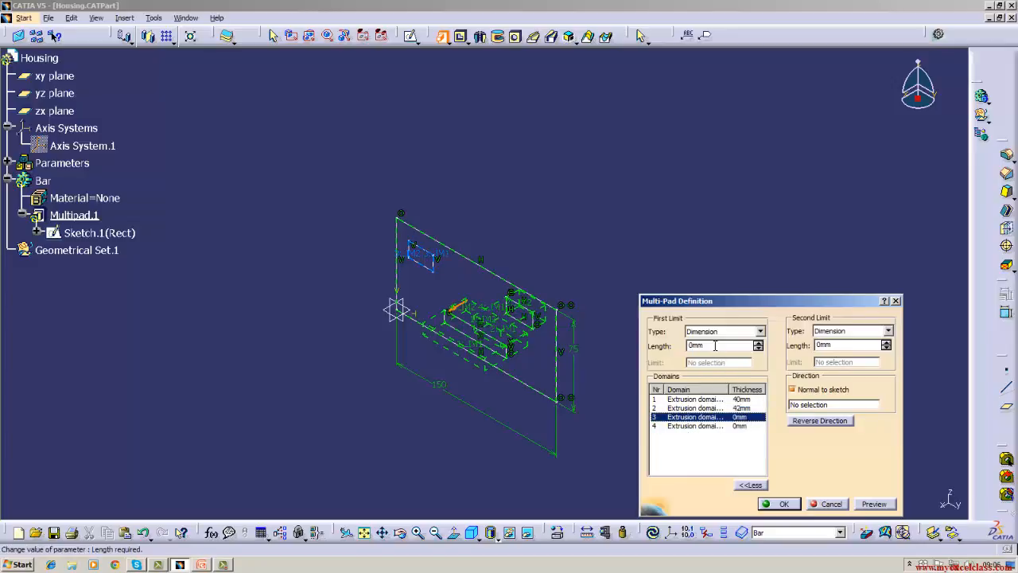
{"action": "key", "text": "BackSpace"}
{"action": "key", "text": "BackSpace"}
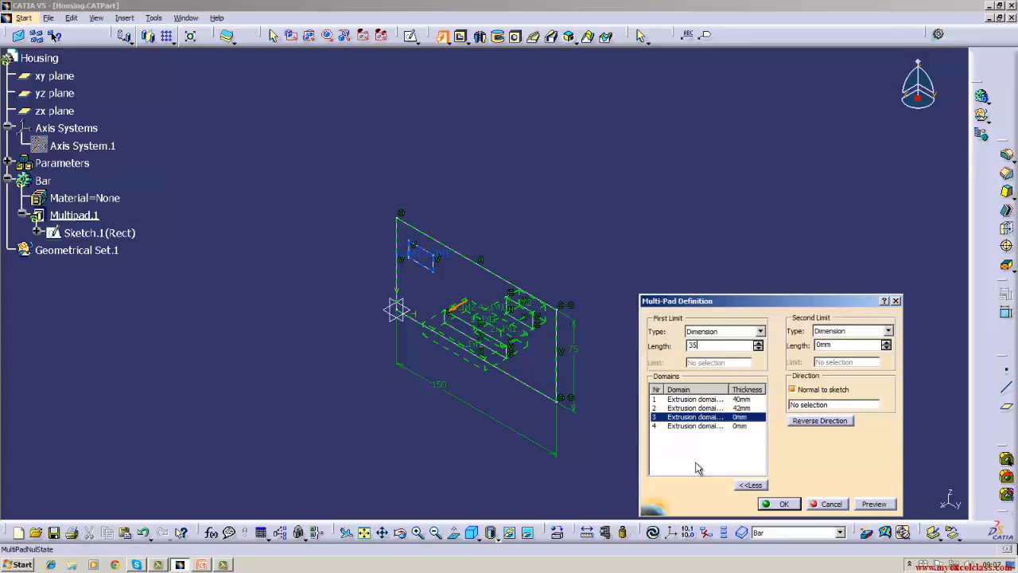
Set domain 4, the large outer rectangle, to 10 mm for both the first and second limits and finish the multi-pad.
{"action": "left_click", "coordinate": [696, 426]}
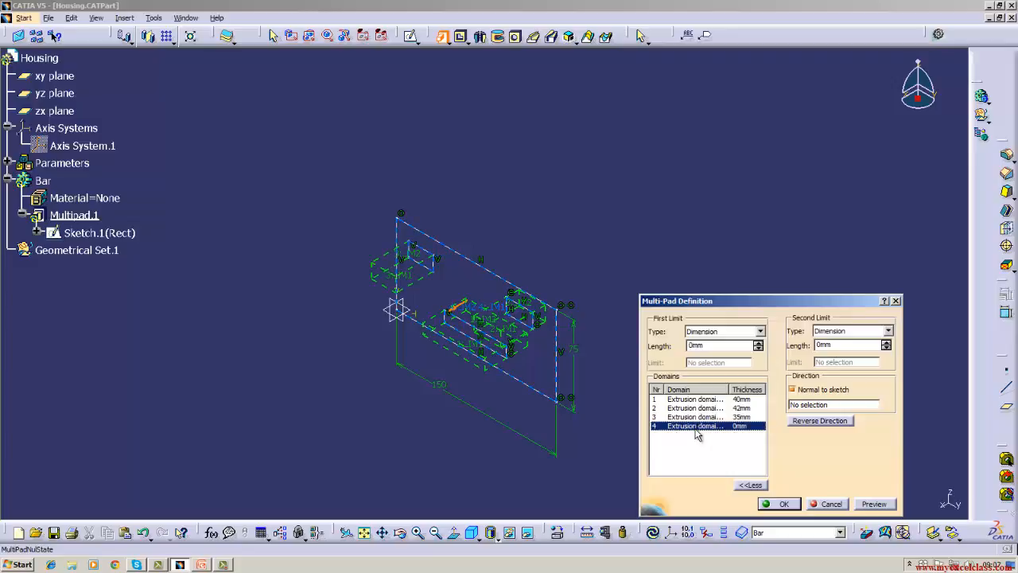
{"action": "left_click", "coordinate": [716, 345]}
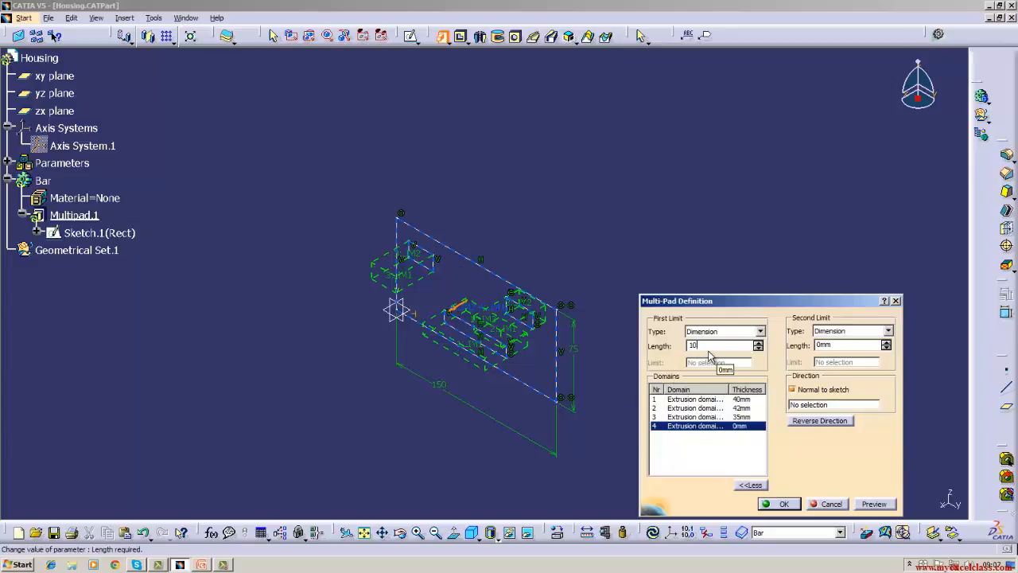
{"action": "type", "text": "10"}
{"action": "left_click", "coordinate": [833, 345]}
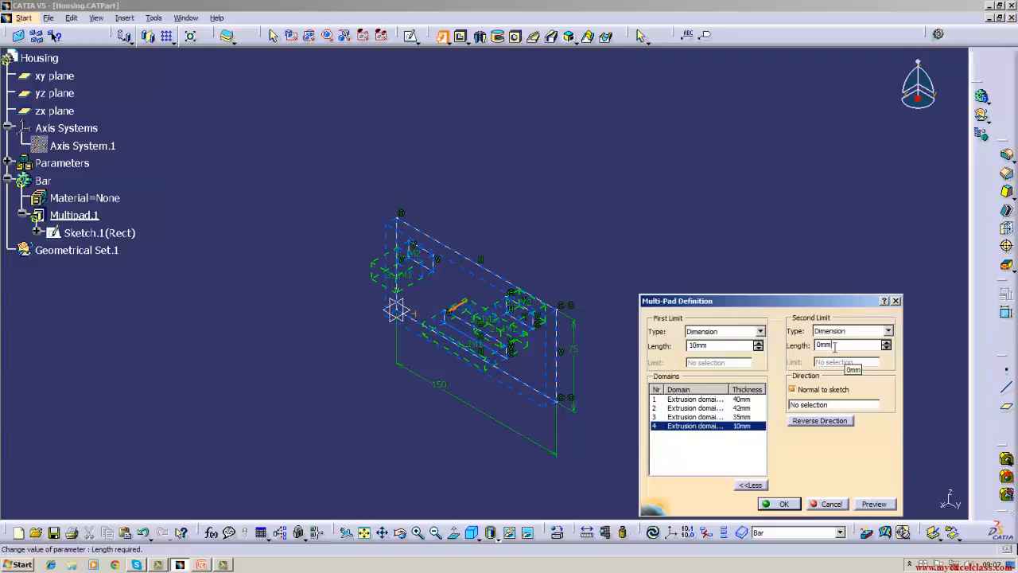
{"action": "key", "text": "BackSpace"}
{"action": "key", "text": "BackSpace"}
{"action": "key", "text": "BackSpace"}
{"action": "left_click", "coordinate": [778, 504]}
{"action": "left_click", "coordinate": [682, 394]}
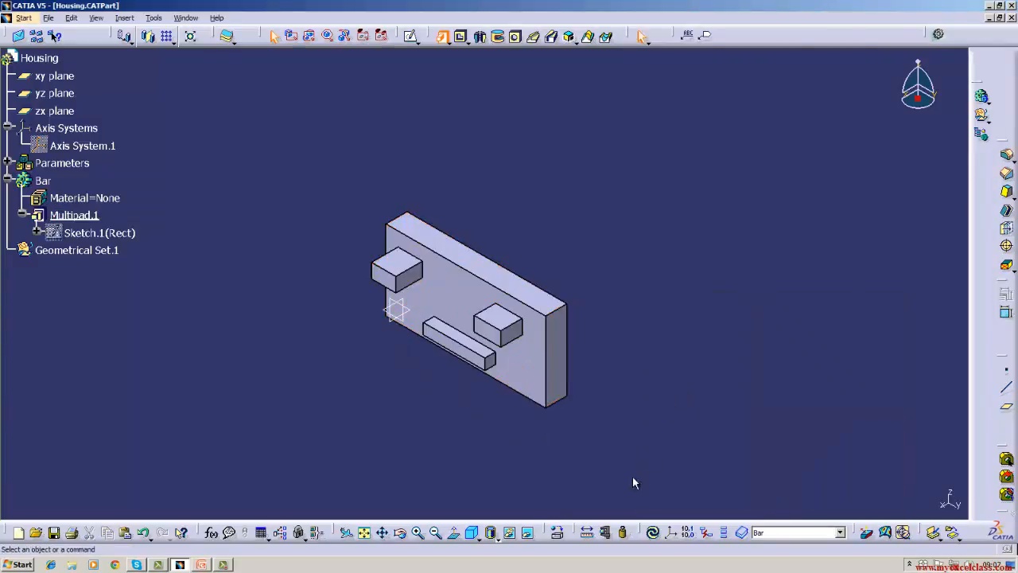
Check the multi-pad from the back, restore the isometric view, and delete the multi-pad while keeping the Rect sketch.
{"action": "left_click", "coordinate": [400, 532]}
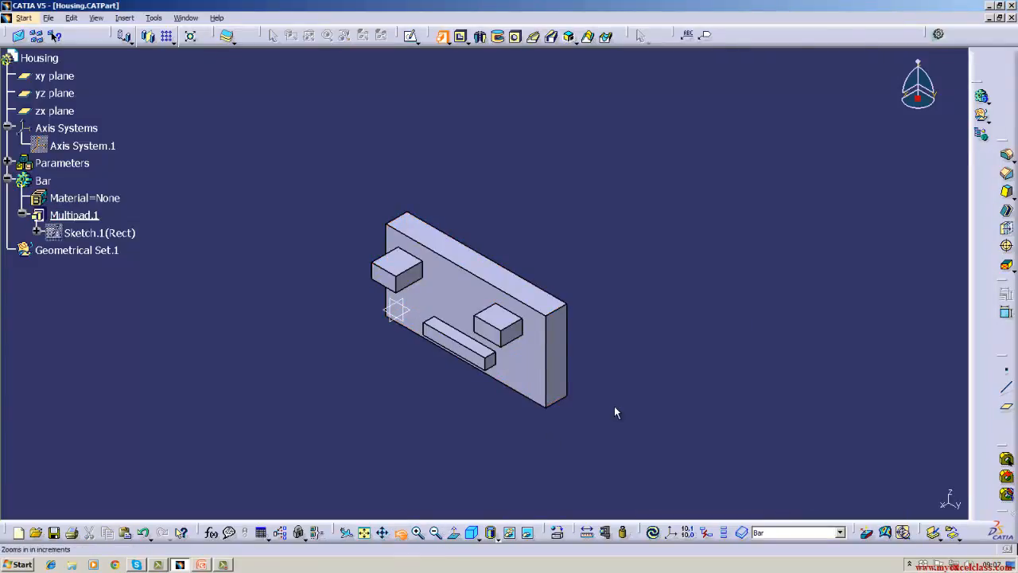
{"action": "left_click_drag", "start_coordinate": [614, 406], "coordinate": [381, 327]}
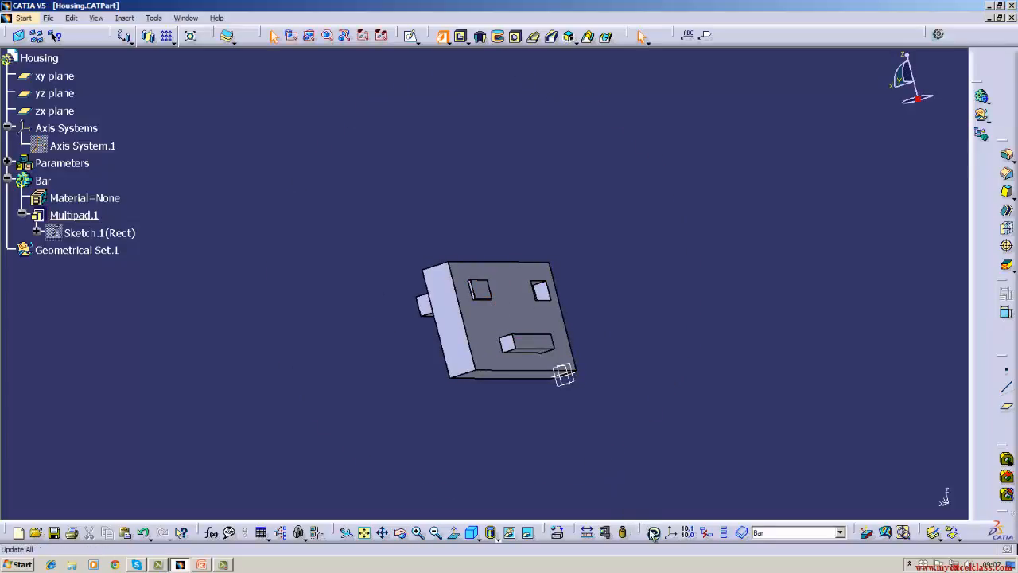
{"action": "left_click", "coordinate": [402, 537]}
{"action": "left_click_drag", "start_coordinate": [421, 483], "coordinate": [582, 514]}
{"action": "left_click", "coordinate": [471, 533]}
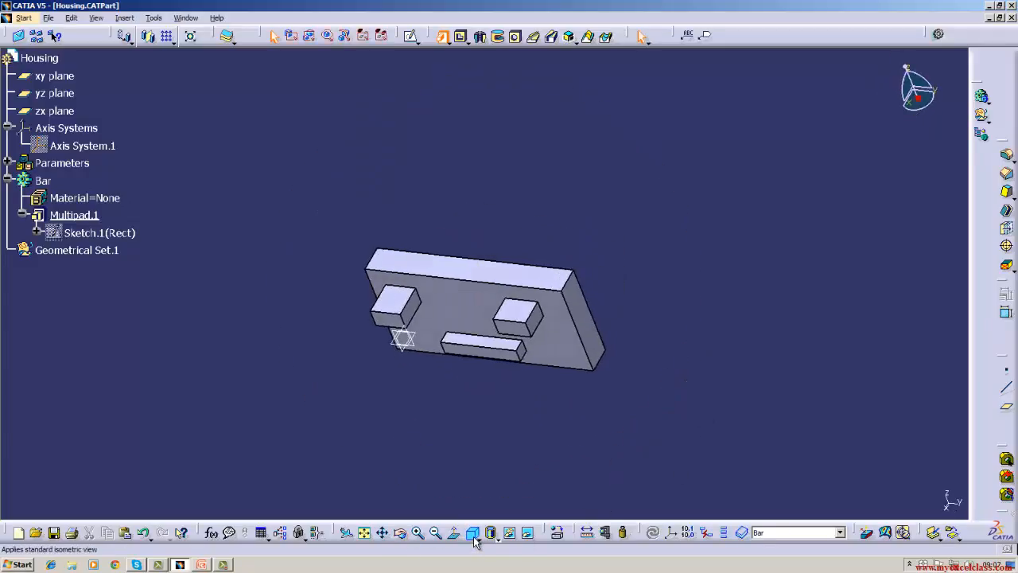
{"action": "right_click", "coordinate": [55, 215]}
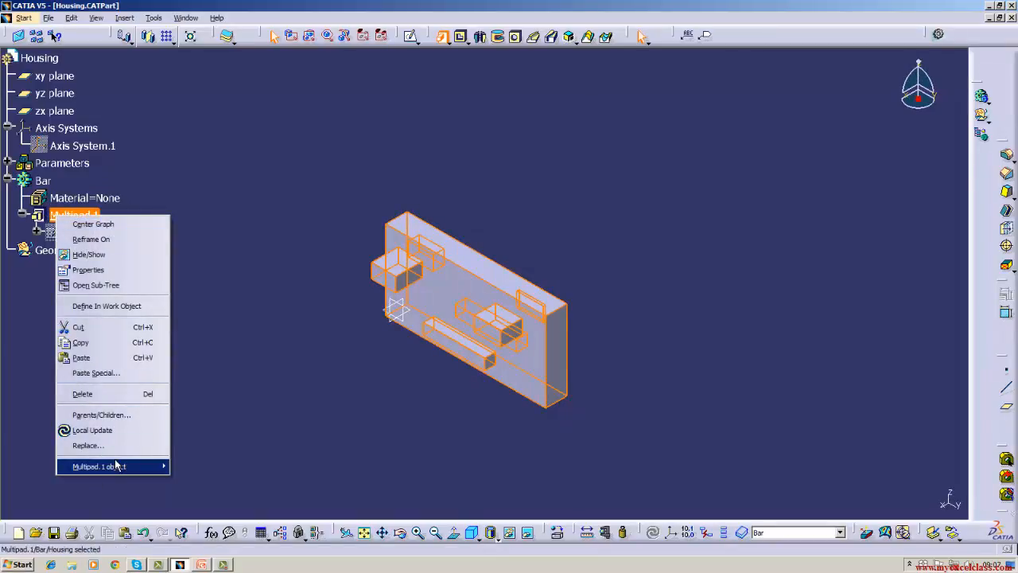
{"action": "mouse_move", "coordinate": [108, 467]}
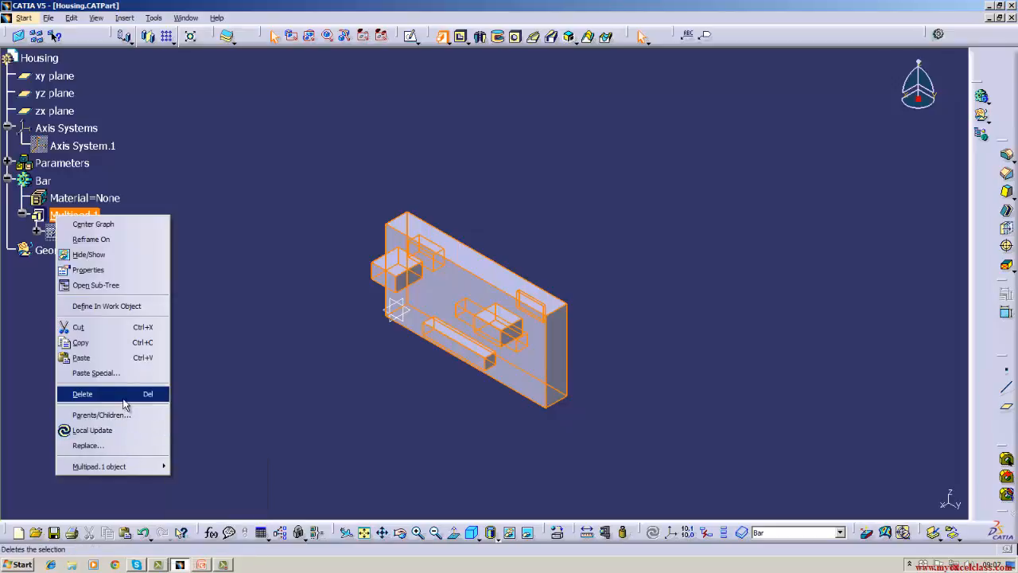
{"action": "left_click", "coordinate": [159, 394]}
{"action": "left_click", "coordinate": [819, 483]}
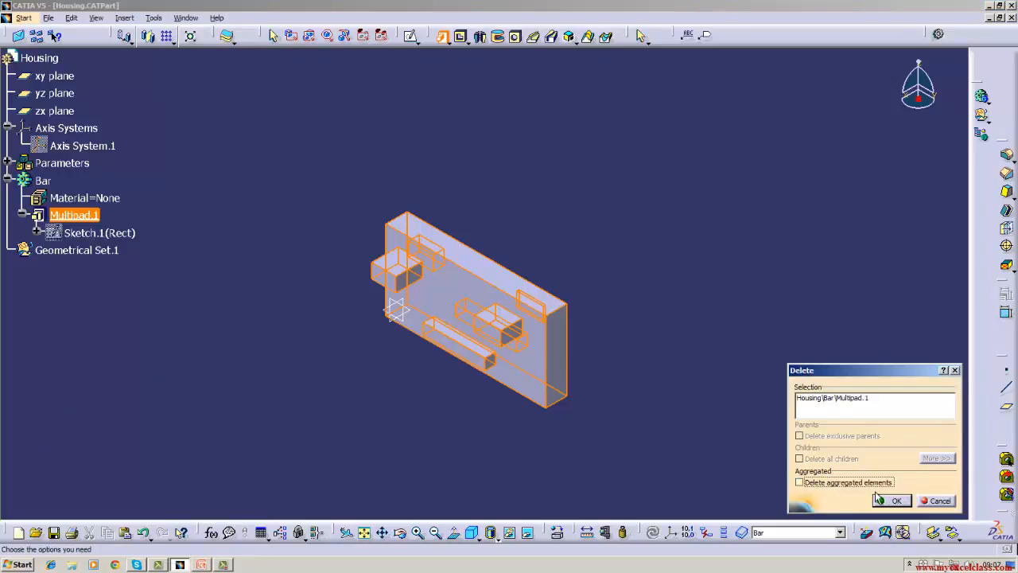
{"action": "left_click", "coordinate": [891, 501]}
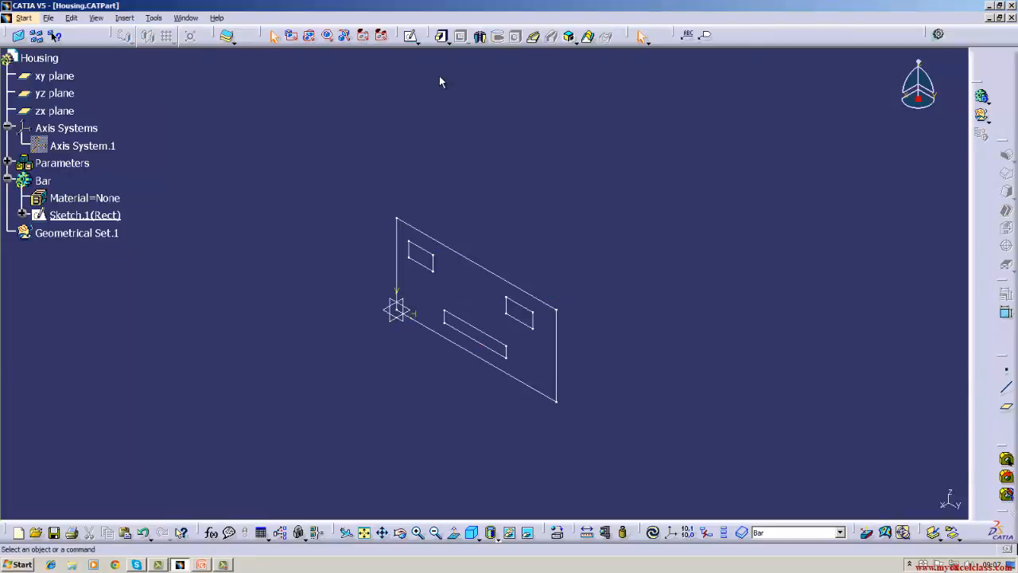
Start a new multi-pad from the Rect sketch and give domain 1, the long lower slot, a 12 mm first limit.
{"action": "left_click", "coordinate": [449, 41]}
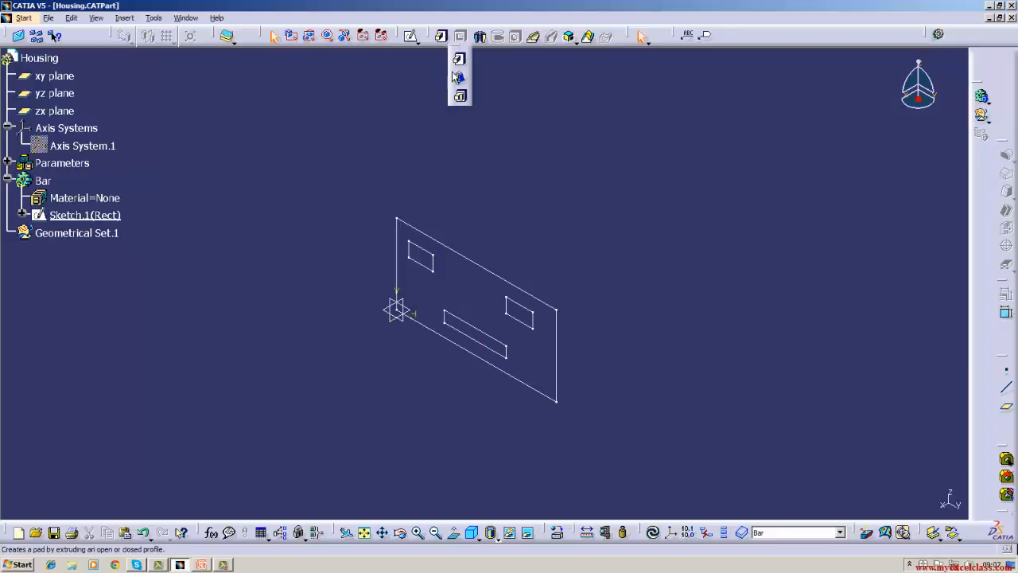
{"action": "left_click", "coordinate": [459, 97]}
{"action": "left_click", "coordinate": [475, 260]}
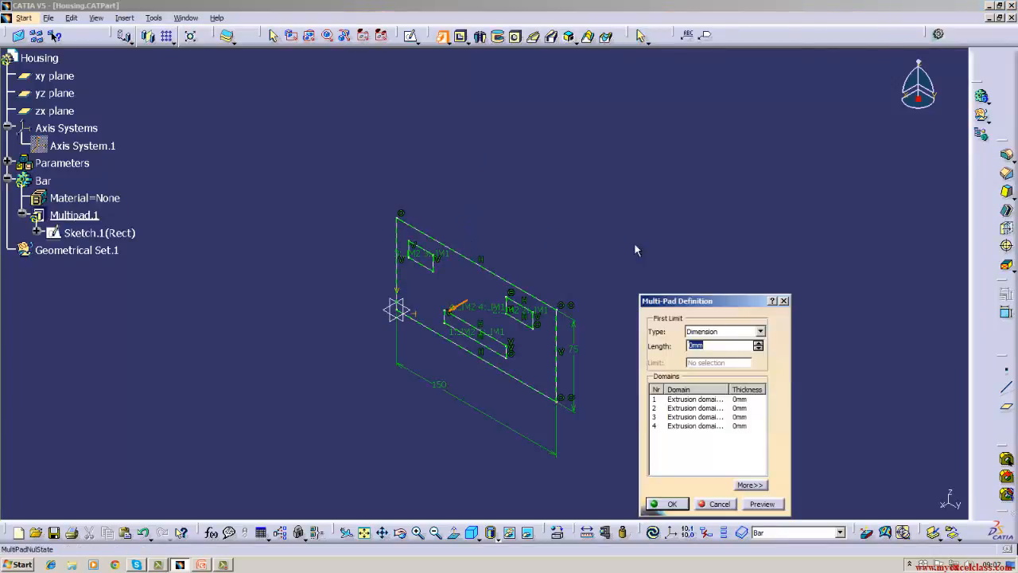
{"action": "left_click", "coordinate": [716, 399]}
{"action": "left_click", "coordinate": [718, 347]}
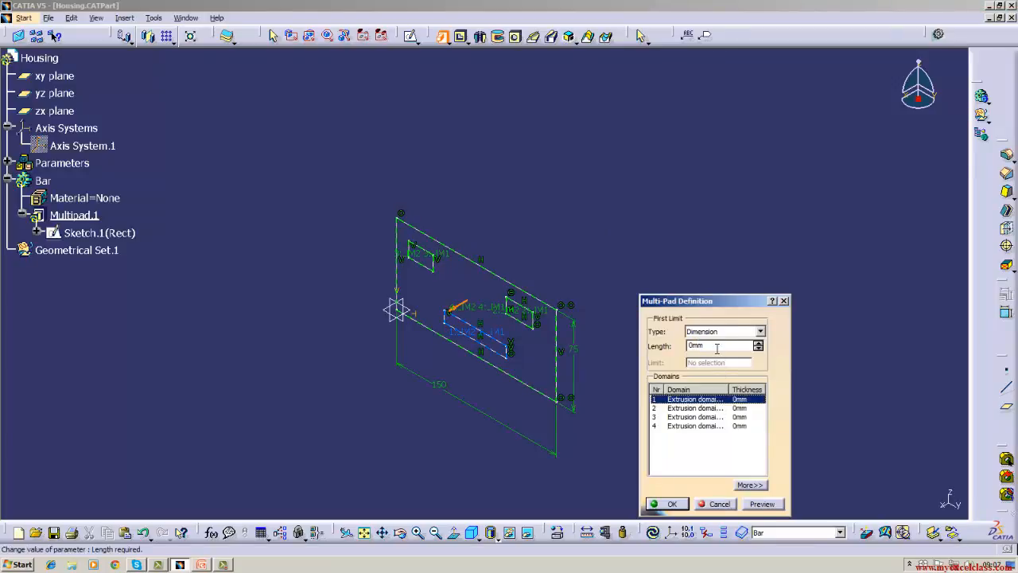
{"action": "key", "text": "BackSpace"}
{"action": "key", "text": "BackSpace"}
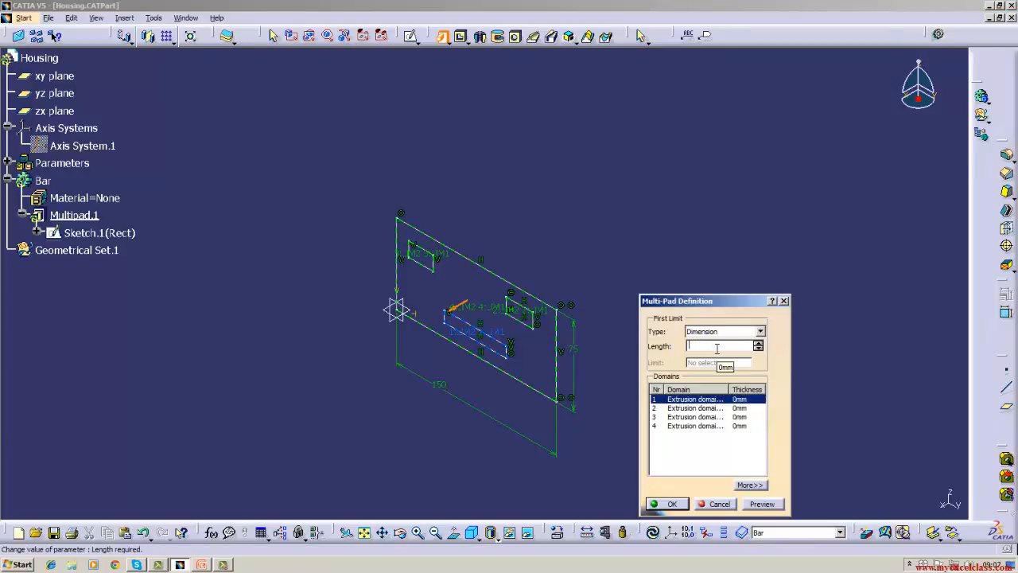
{"action": "type", "text": "12"}
Expand the multi-pad definition and set domain 1's second limit to -5 mm.
{"action": "left_click", "coordinate": [750, 484]}
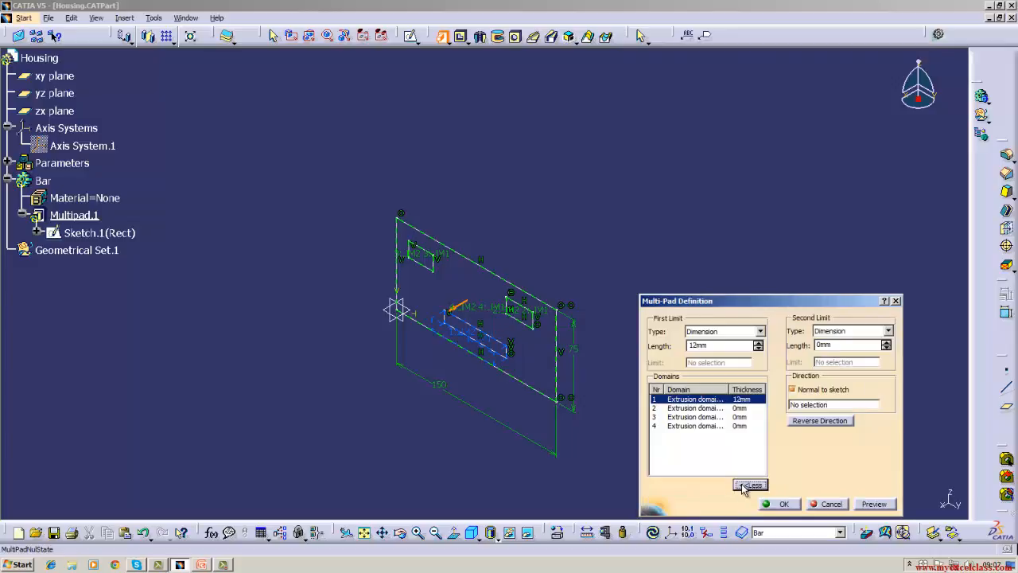
{"action": "left_click", "coordinate": [847, 346]}
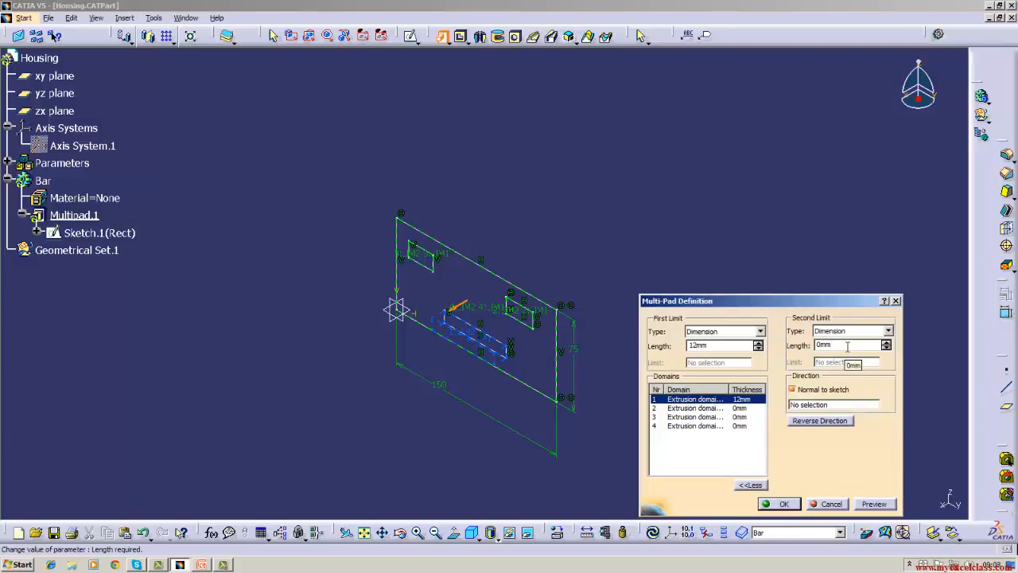
{"action": "key", "text": "BackSpace"}
{"action": "key", "text": "BackSpace"}
{"action": "type", "text": "-5"}
Give multi-pad domain 2 a 15 mm first limit and a 5 mm second limit.
{"action": "left_click", "coordinate": [727, 407]}
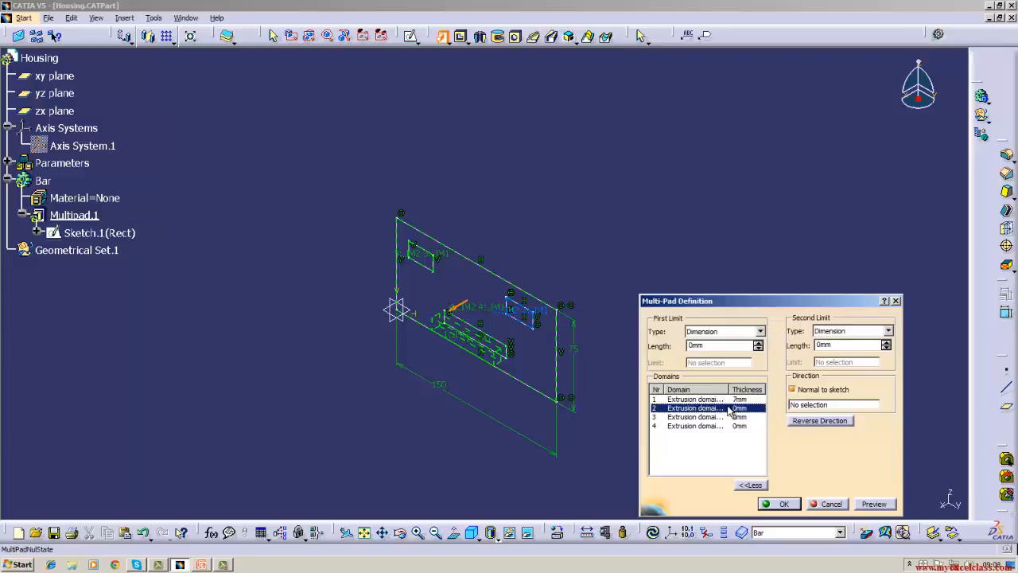
{"action": "left_click", "coordinate": [714, 346]}
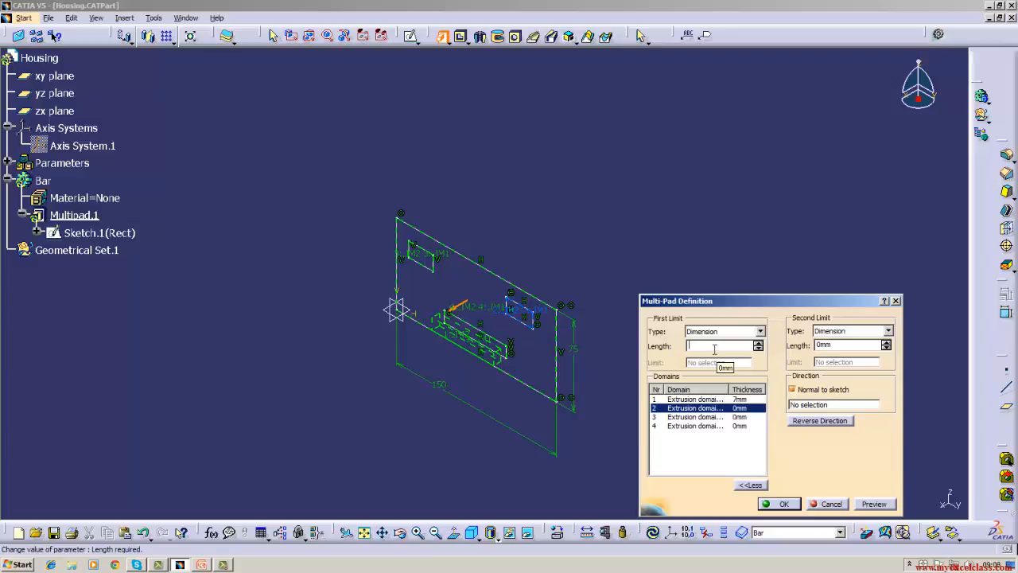
{"action": "type", "text": "15"}
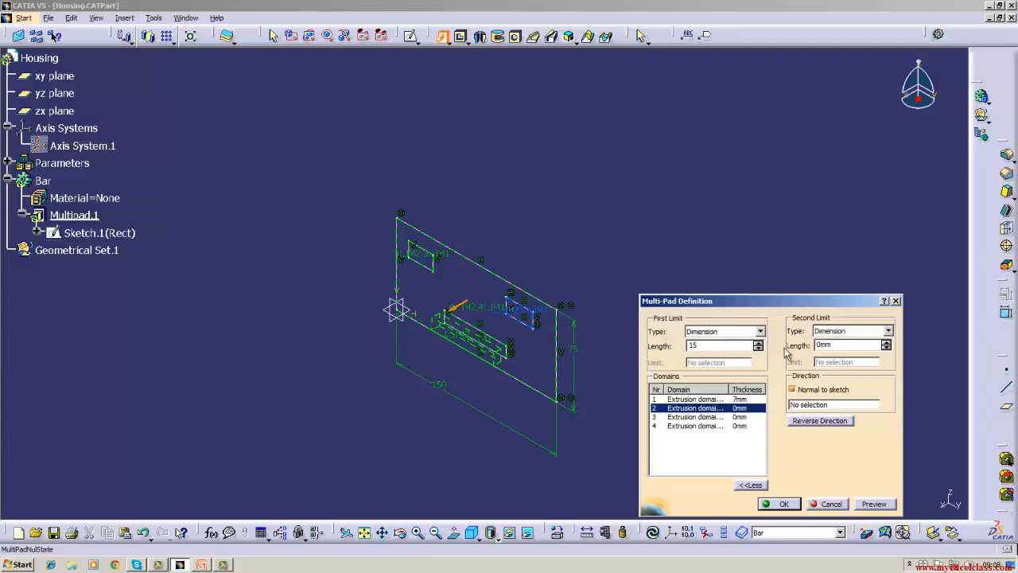
{"action": "left_click", "coordinate": [848, 345]}
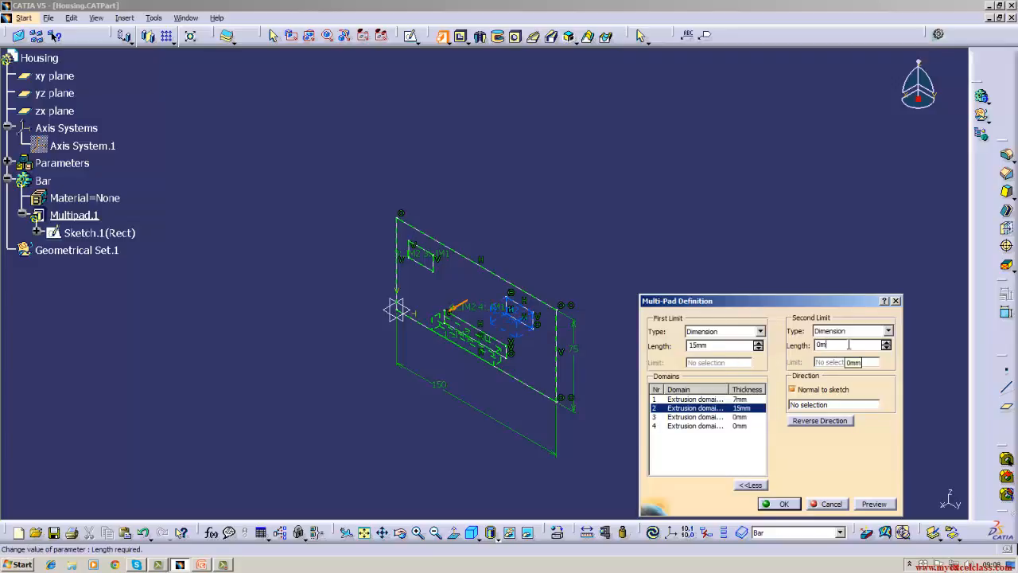
{"action": "type", "text": "5"}
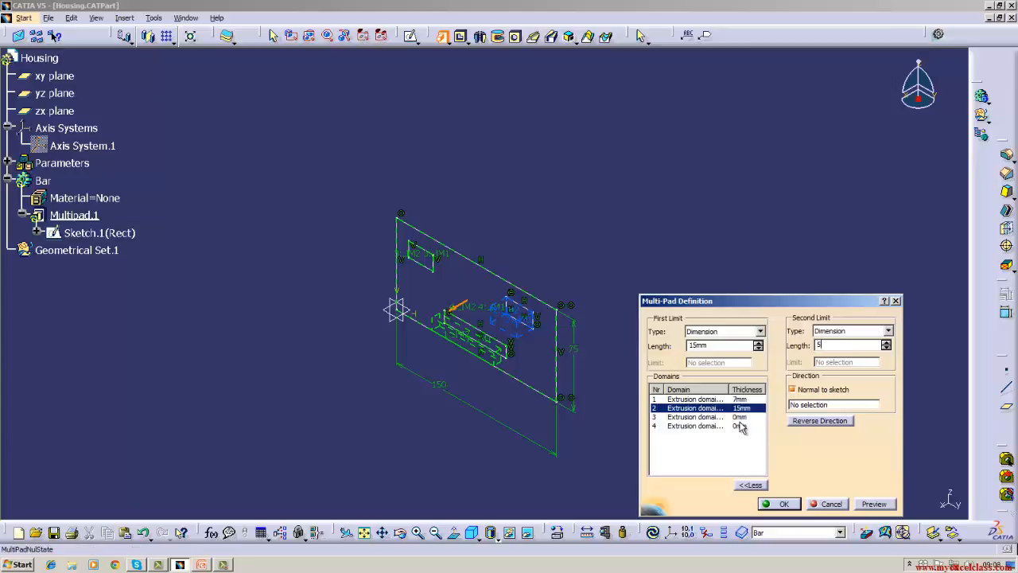
Give multi-pad domain 3 a 20 mm first limit and a 10 mm second limit.
{"action": "left_click", "coordinate": [738, 417]}
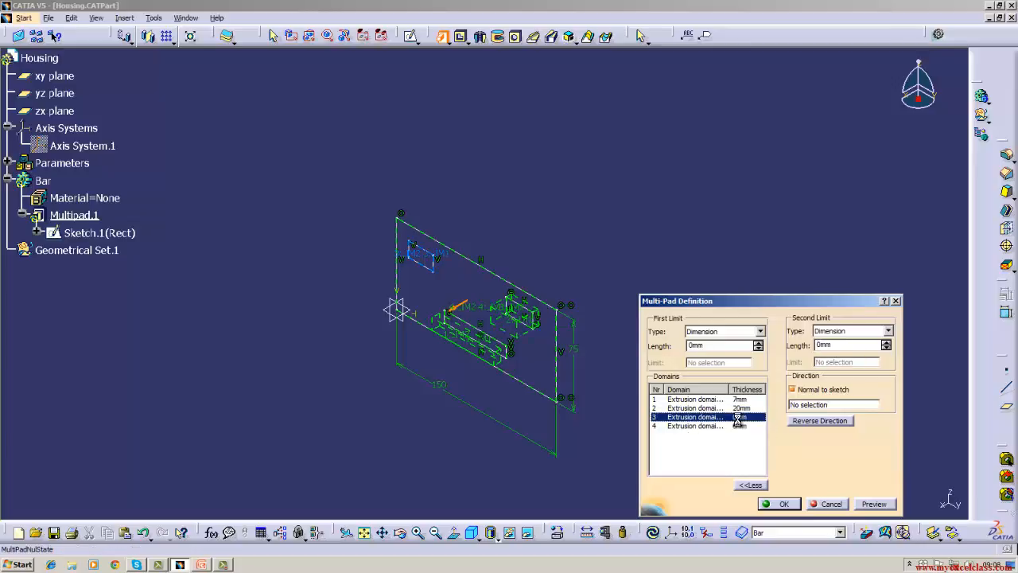
{"action": "left_click", "coordinate": [717, 346]}
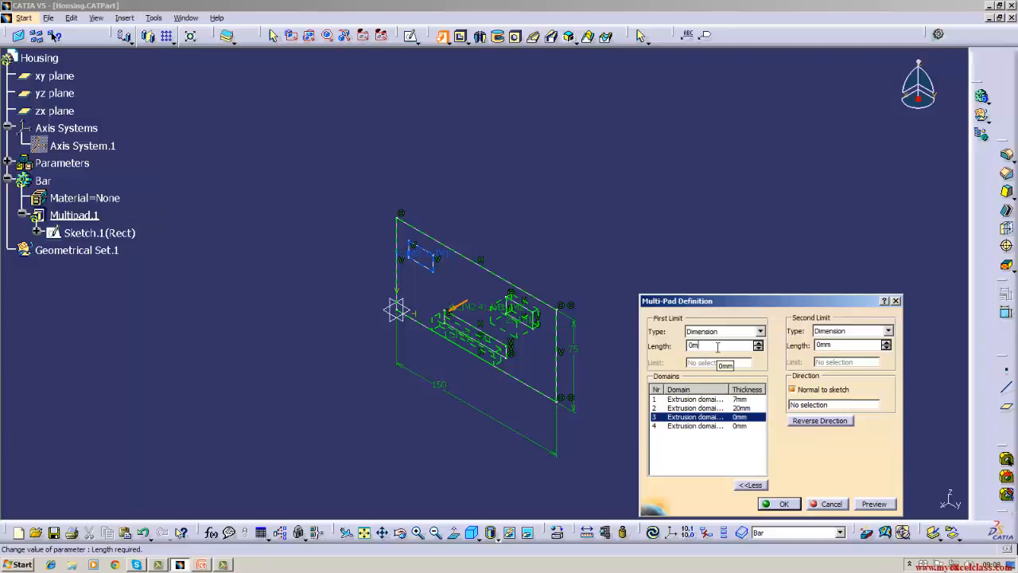
{"action": "key", "text": "BackSpace"}
{"action": "key", "text": "BackSpace"}
{"action": "left_click", "coordinate": [849, 348]}
{"action": "key", "text": "BackSpace"}
{"action": "key", "text": "BackSpace"}
{"action": "key", "text": "BackSpace"}
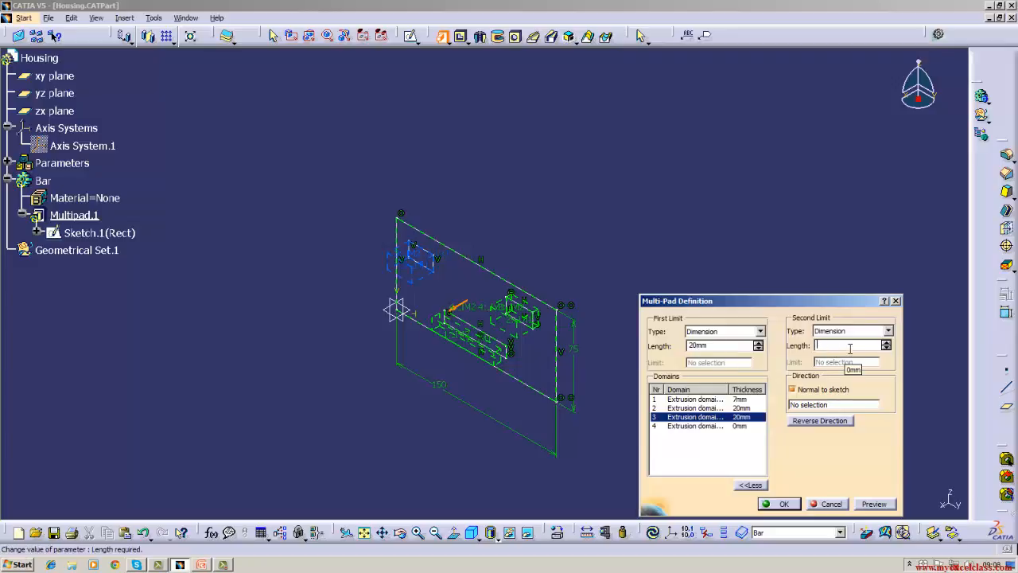
{"action": "type", "text": "10"}
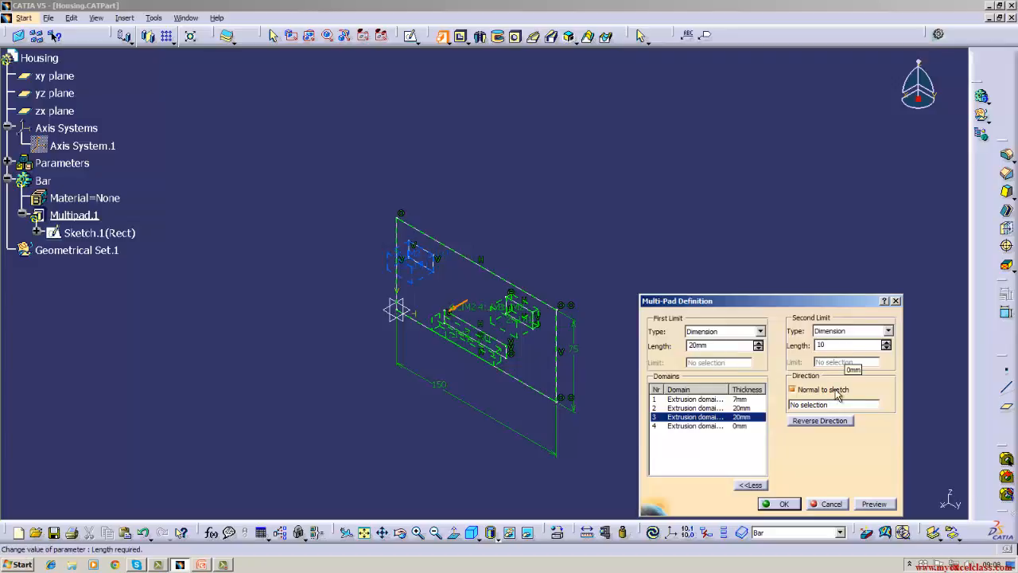
Set domain 4, the large outer rectangle, to a 5 mm first limit and a -1 mm second limit, and finish the multi-pad.
{"action": "left_click", "coordinate": [714, 427]}
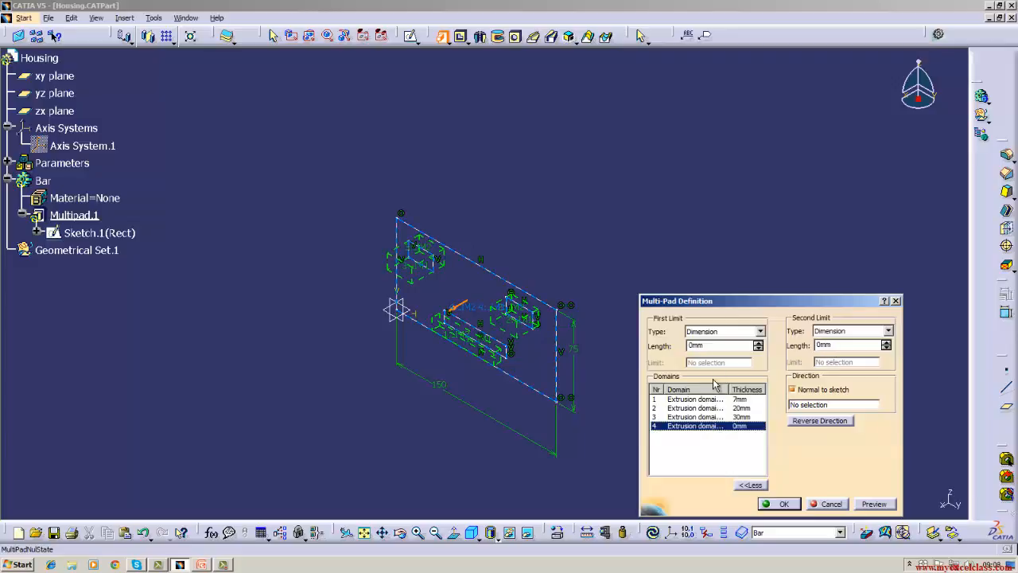
{"action": "left_click", "coordinate": [715, 346]}
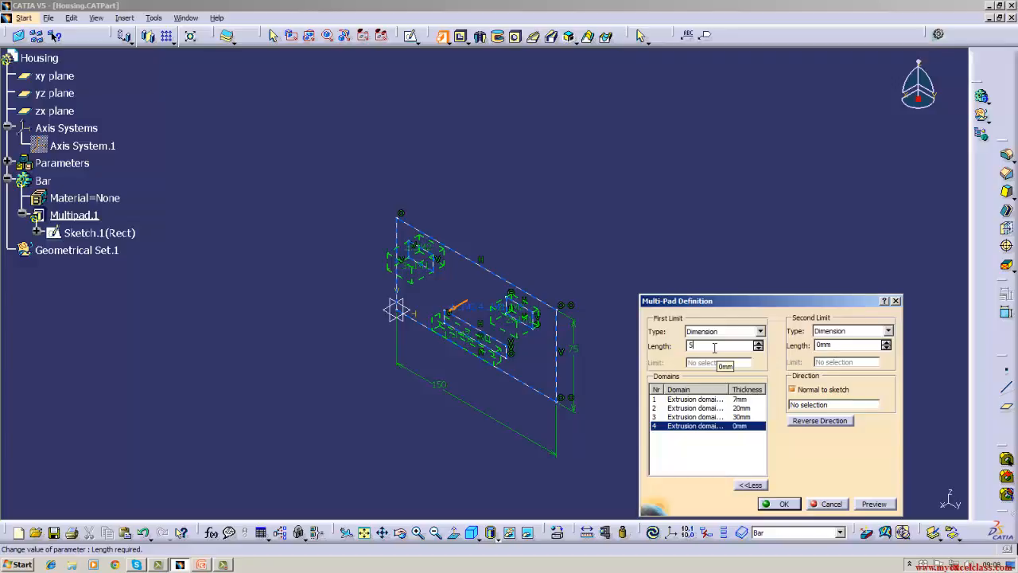
{"action": "type", "text": "5"}
{"action": "left_click", "coordinate": [832, 346]}
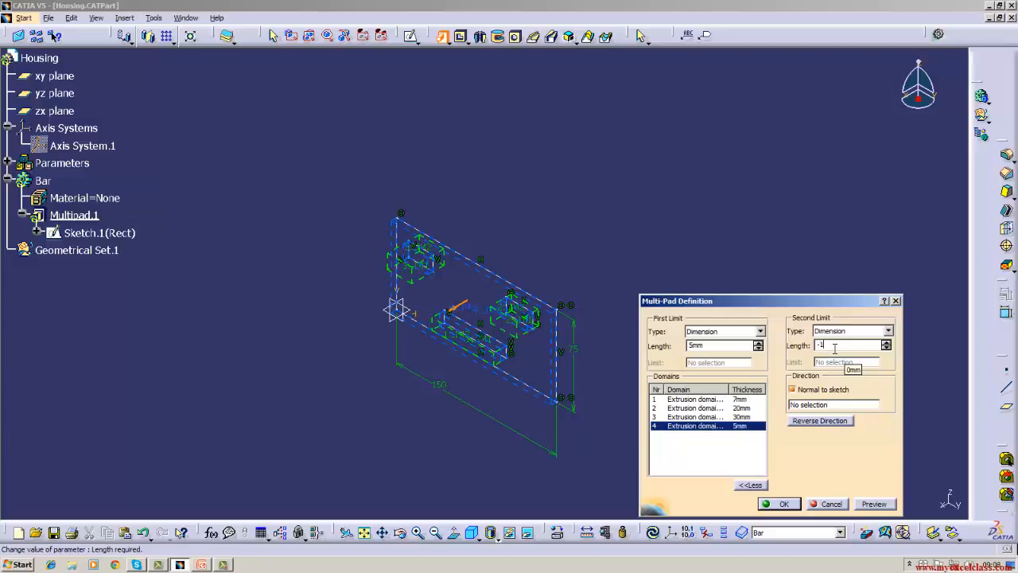
{"action": "left_click", "coordinate": [776, 503]}
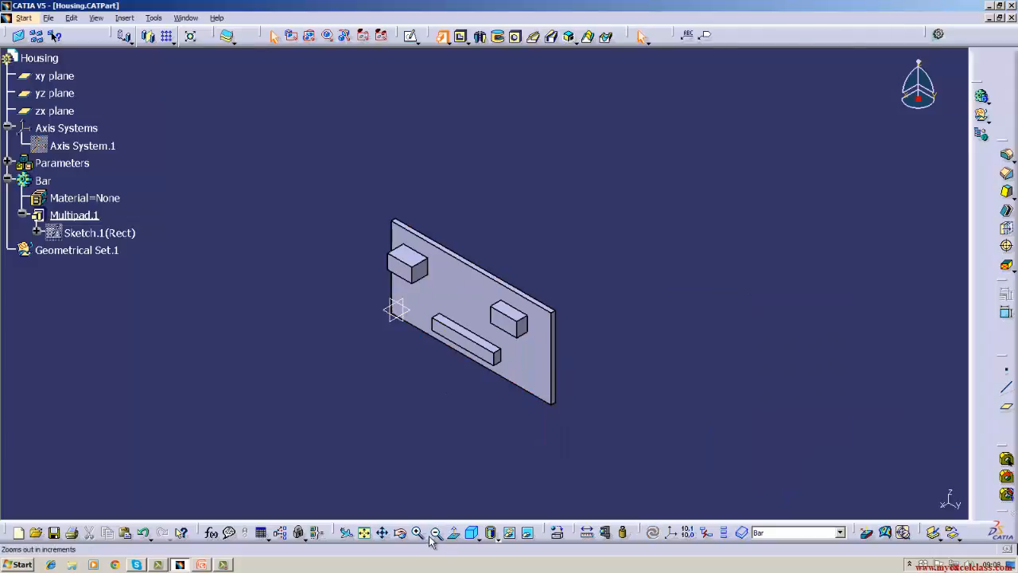
Inspect the finished multi-pad from behind, return to the isometric view, and delete it without its aggregated Rect sketch.
{"action": "left_click", "coordinate": [400, 532]}
{"action": "left_click_drag", "start_coordinate": [529, 434], "coordinate": [287, 325]}
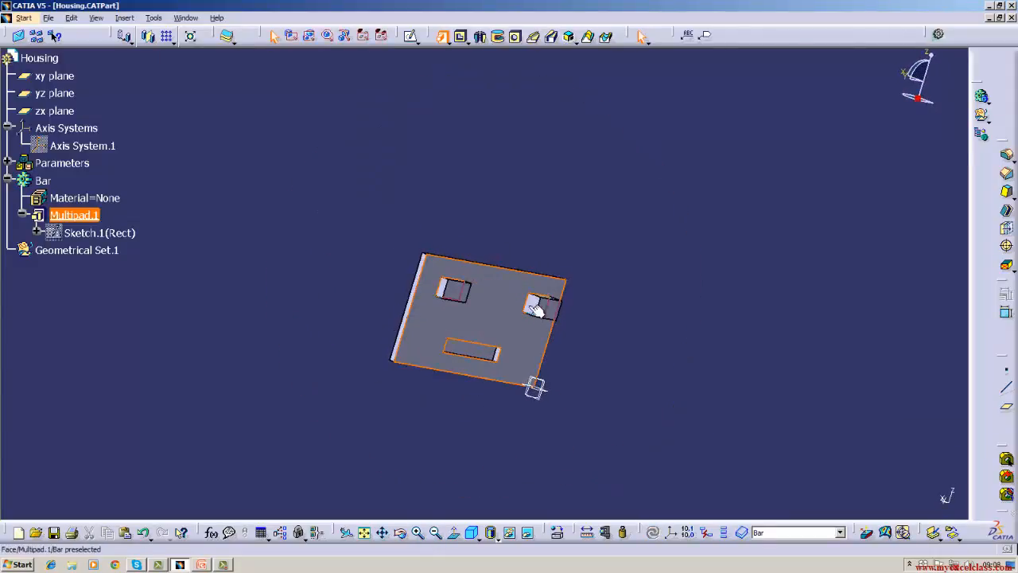
{"action": "left_click", "coordinate": [470, 536]}
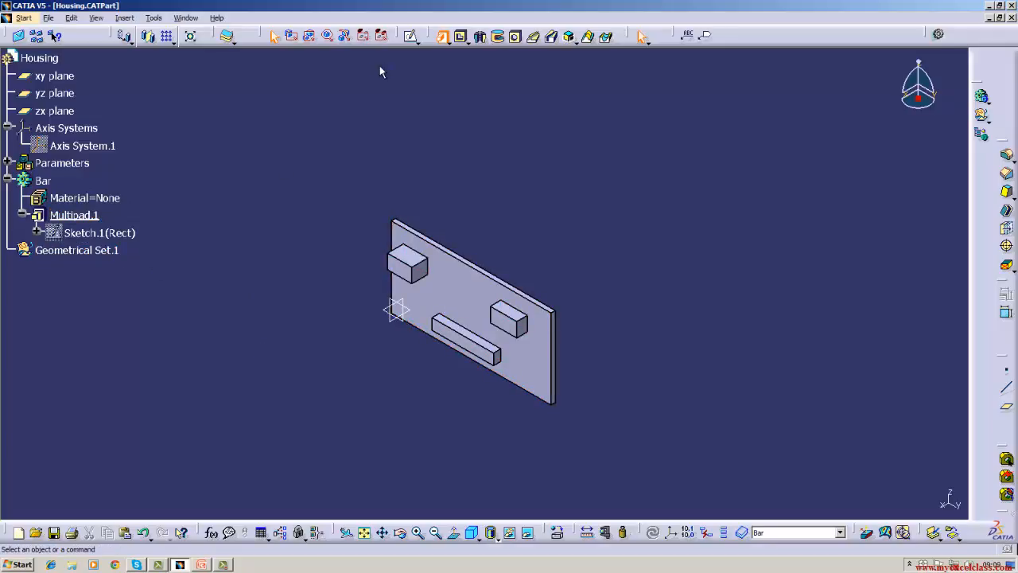
{"action": "left_click", "coordinate": [443, 36]}
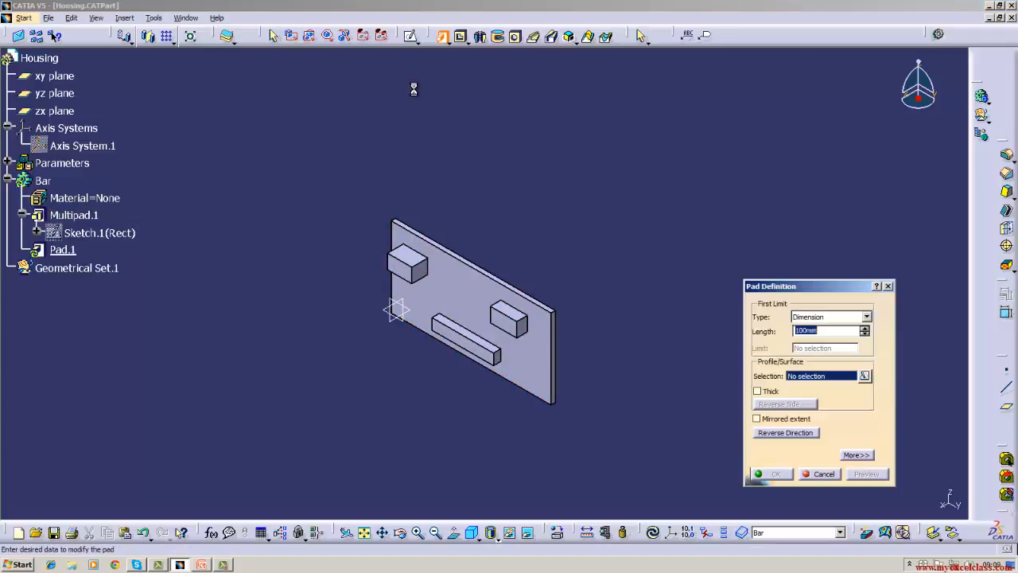
{"action": "left_click", "coordinate": [819, 474]}
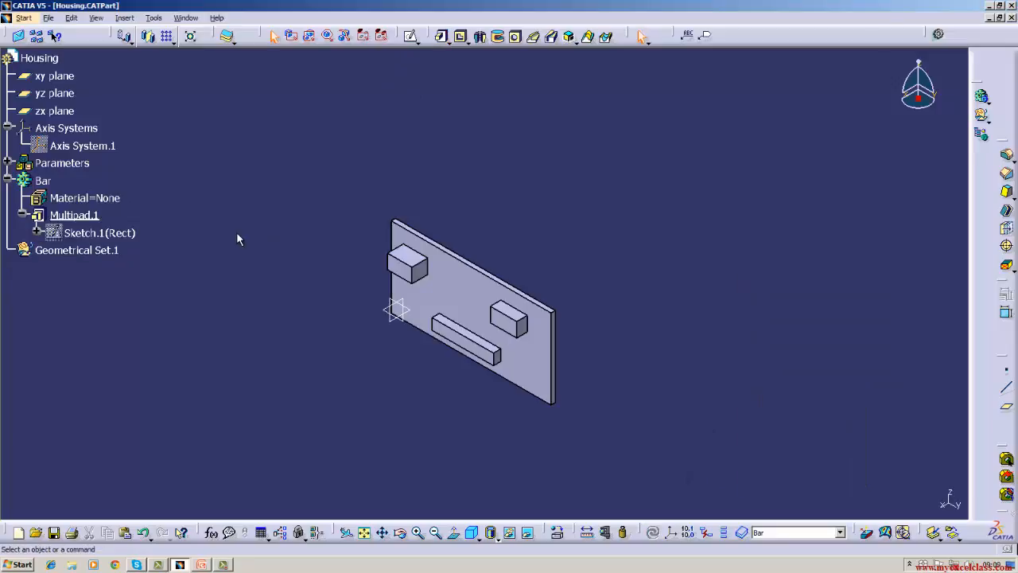
{"action": "right_click", "coordinate": [86, 216]}
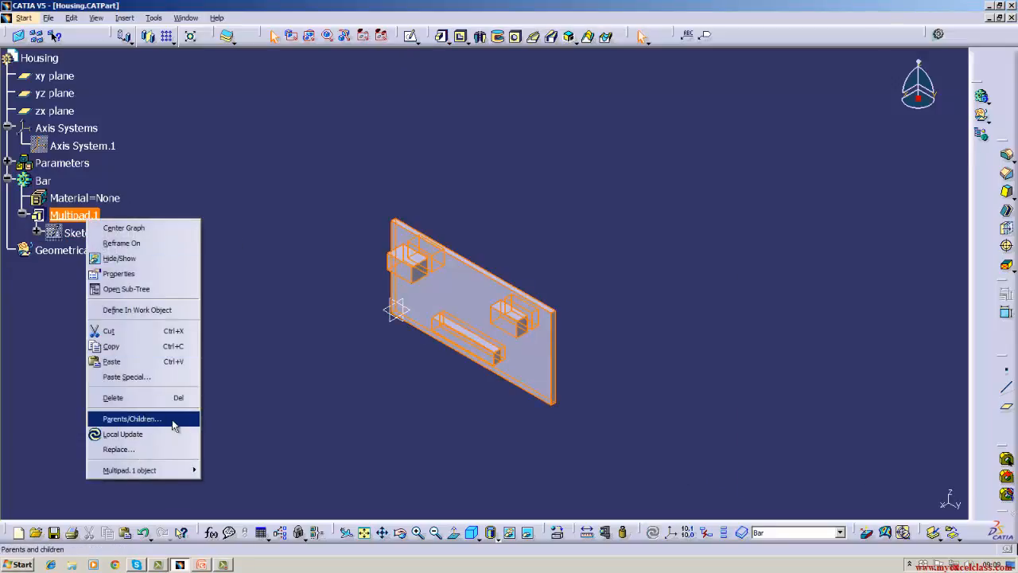
{"action": "left_click", "coordinate": [153, 397]}
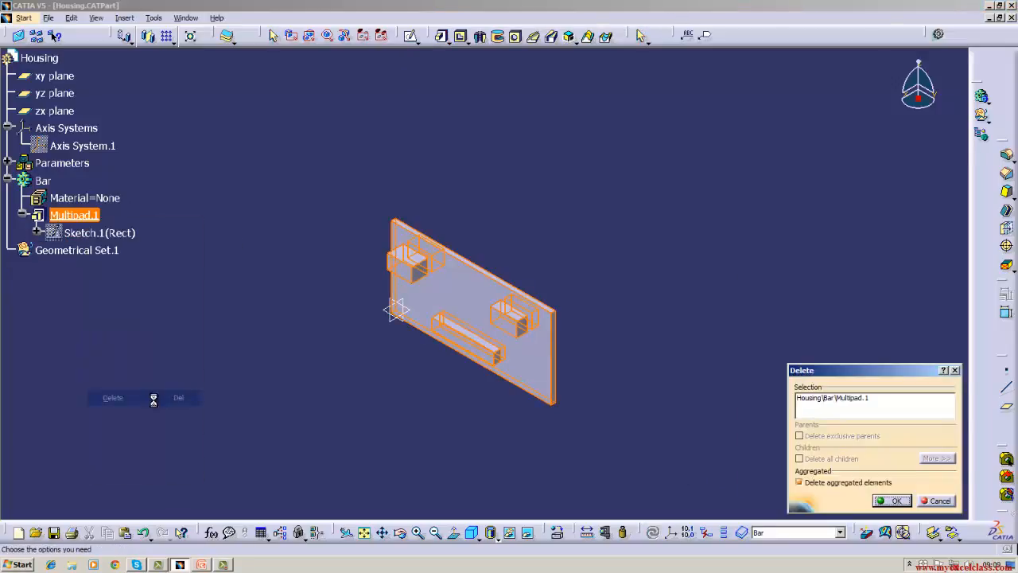
{"action": "left_click", "coordinate": [827, 482]}
{"action": "left_click", "coordinate": [891, 501]}
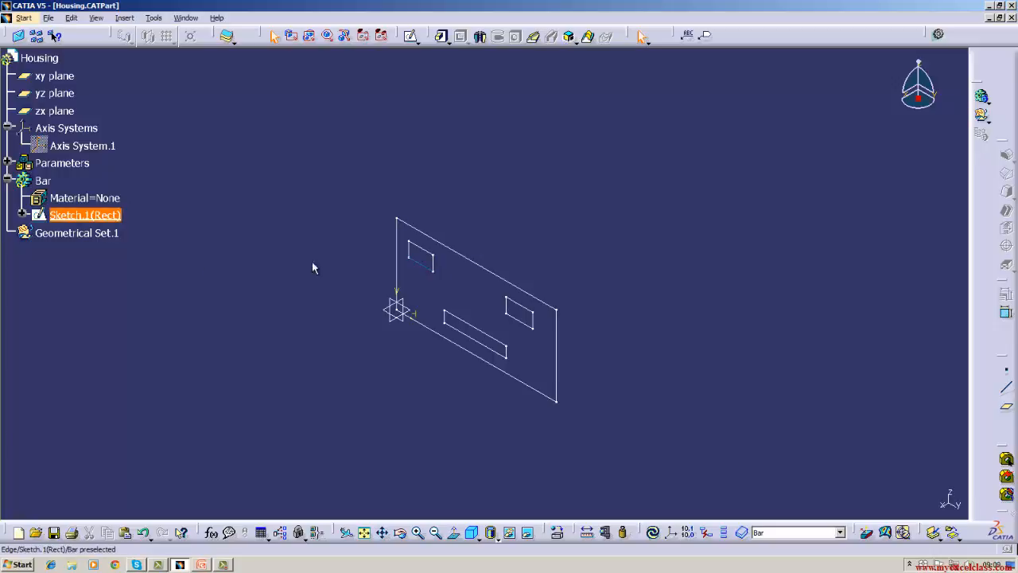
Delete the three inner rectangles from the Rect sketch, keeping only the outer rectangle, and exit the sketch.
{"action": "double_click", "coordinate": [111, 217]}
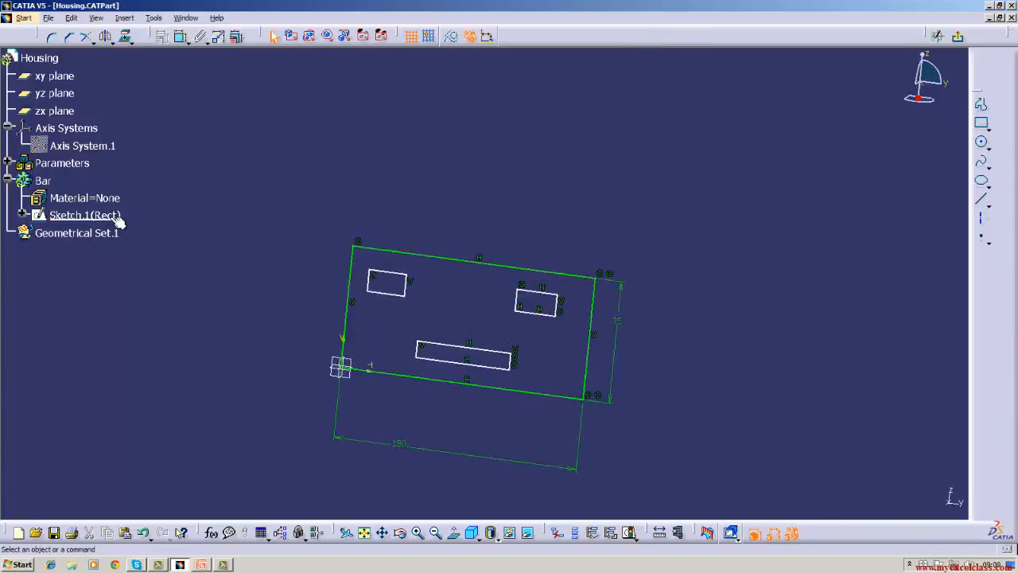
{"action": "mouse_move", "coordinate": [368, 280]}
{"action": "left_mouse_down"}
{"action": "mouse_move", "coordinate": [373, 311]}
{"action": "mouse_move", "coordinate": [488, 368]}
{"action": "mouse_move", "coordinate": [575, 368]}
{"action": "mouse_move", "coordinate": [565, 375]}
{"action": "left_mouse_up"}
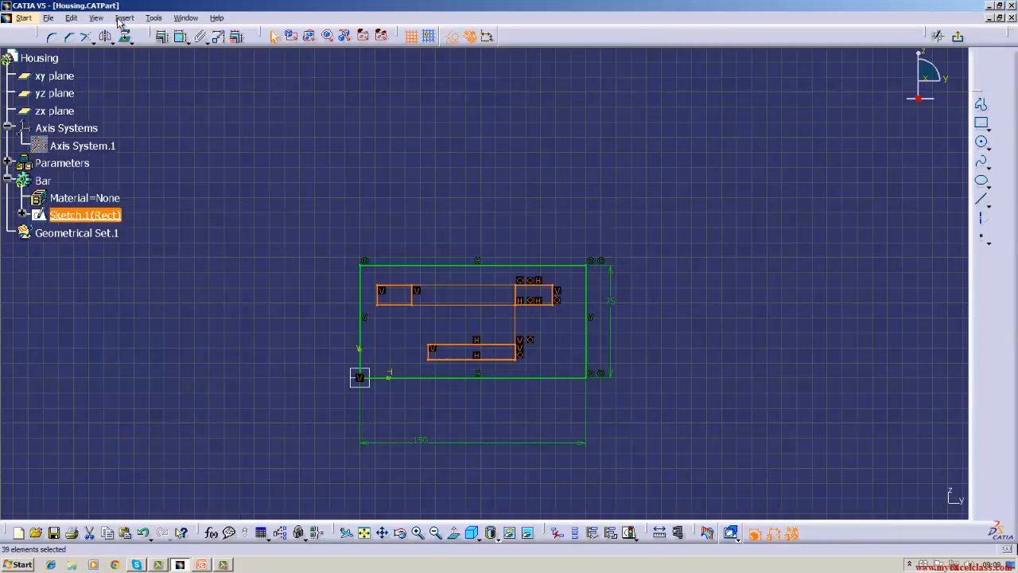
{"action": "left_click", "coordinate": [70, 18]}
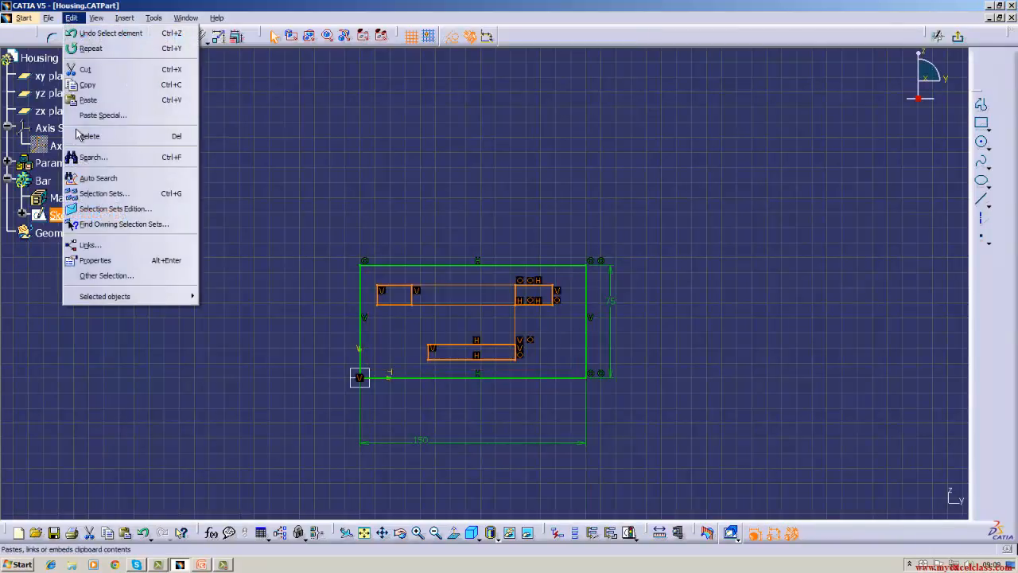
{"action": "left_click", "coordinate": [111, 135]}
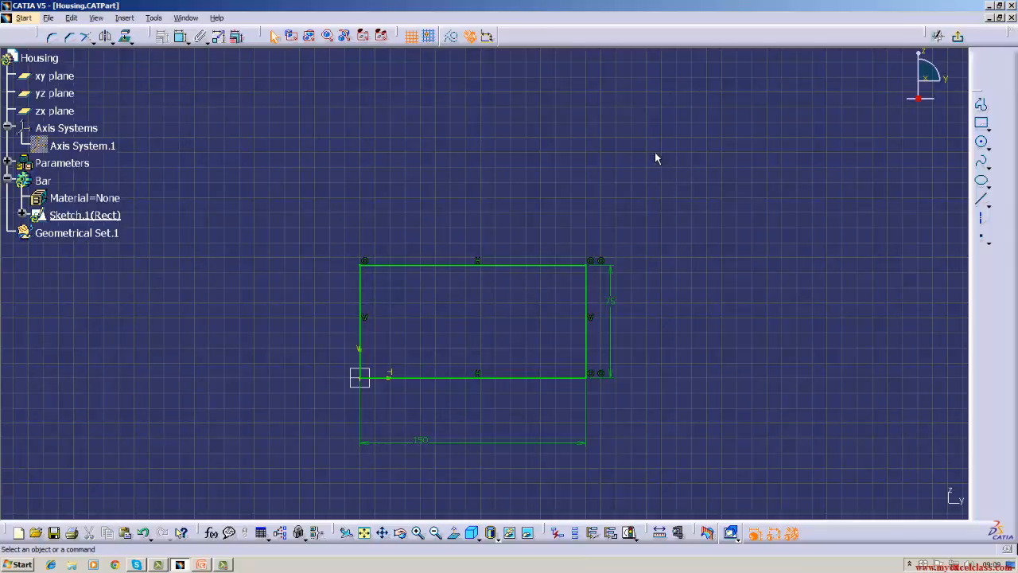
{"action": "left_click", "coordinate": [959, 38]}
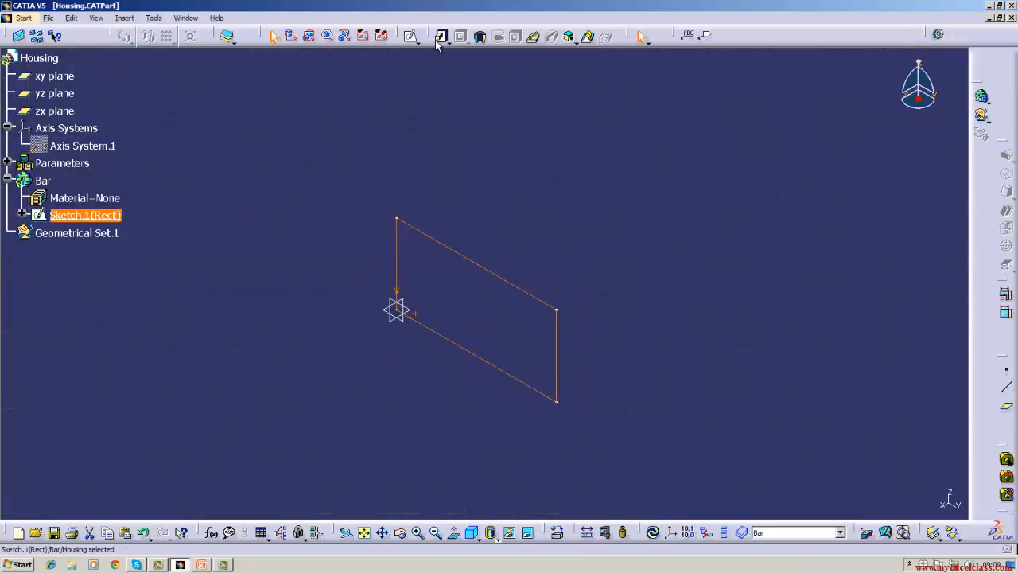
Pad the Rect sketch 100 mm in the reversed direction.
{"action": "left_click", "coordinate": [439, 37]}
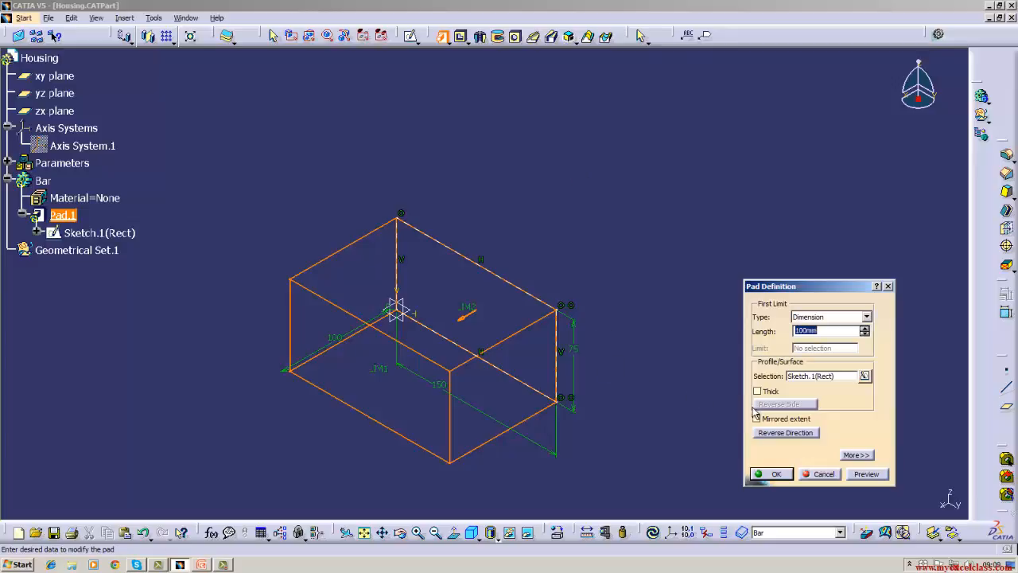
{"action": "left_click", "coordinate": [772, 434]}
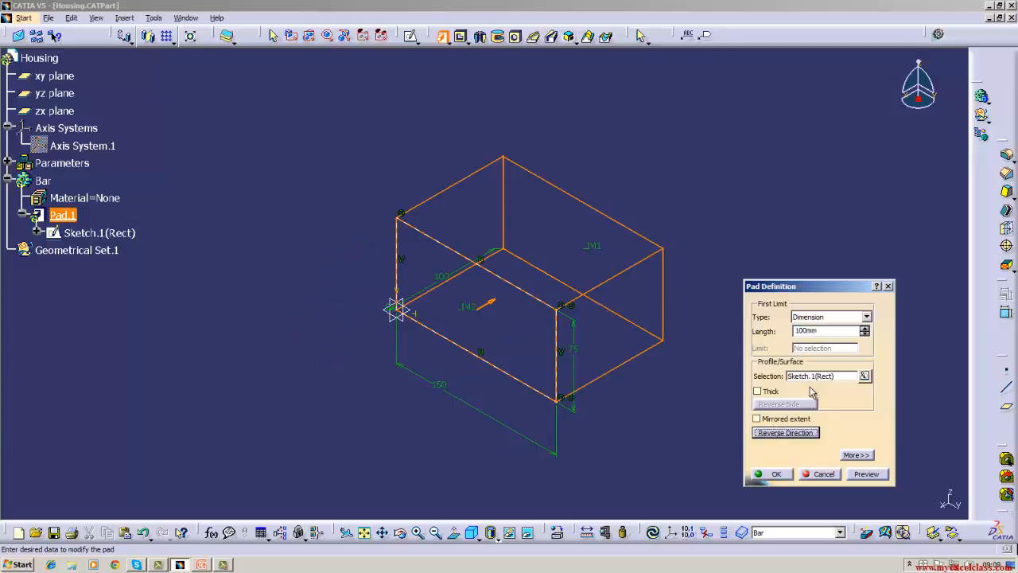
{"action": "left_click", "coordinate": [789, 477]}
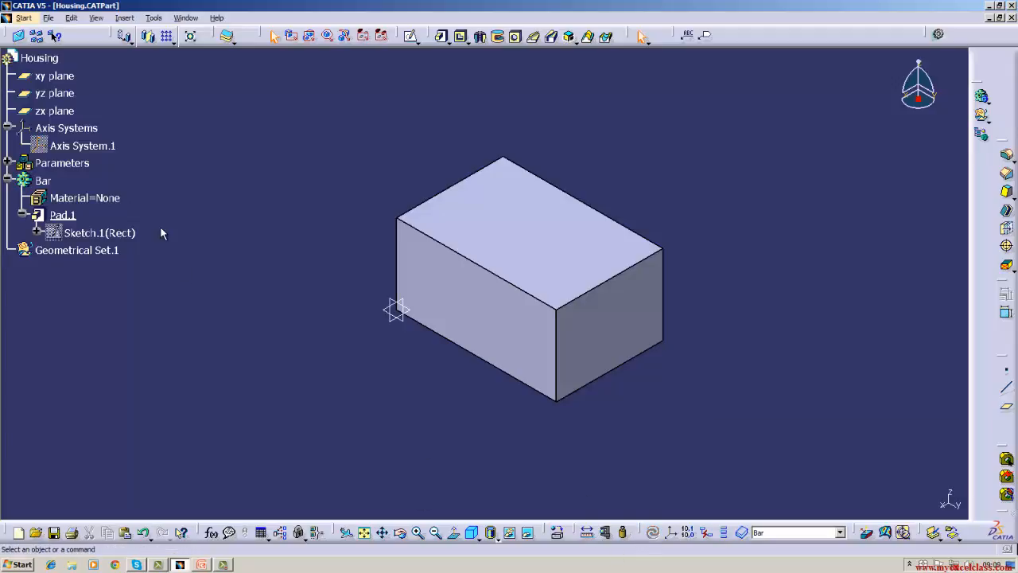
Start a sketch on the yz plane and draw two rectangles near the upper corners of the block's face, the second about 38 mm wide.
{"action": "left_click", "coordinate": [84, 97]}
{"action": "left_click", "coordinate": [410, 35]}
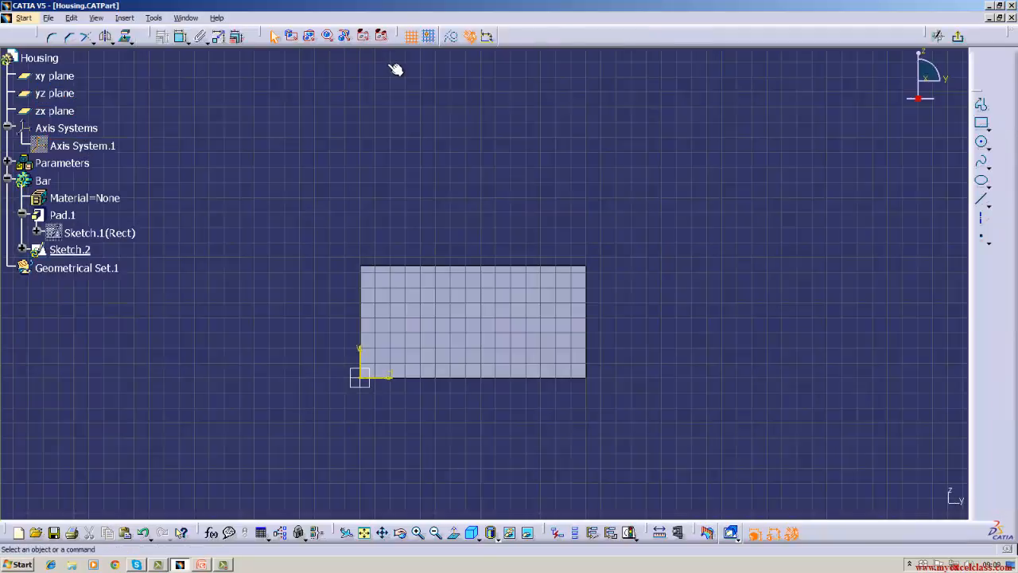
{"action": "left_click", "coordinate": [981, 122]}
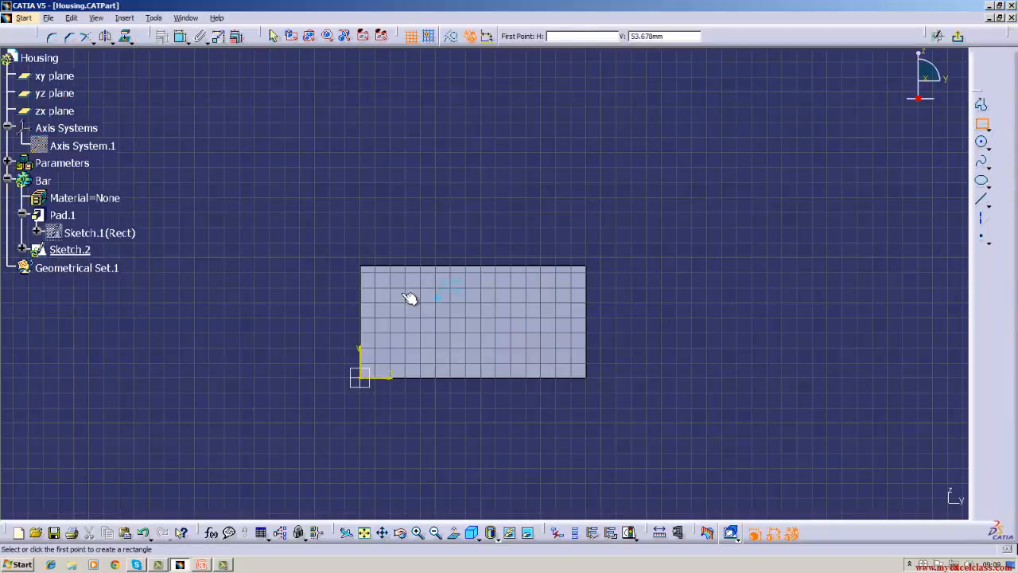
{"action": "left_click", "coordinate": [384, 280]}
{"action": "left_click", "coordinate": [436, 308]}
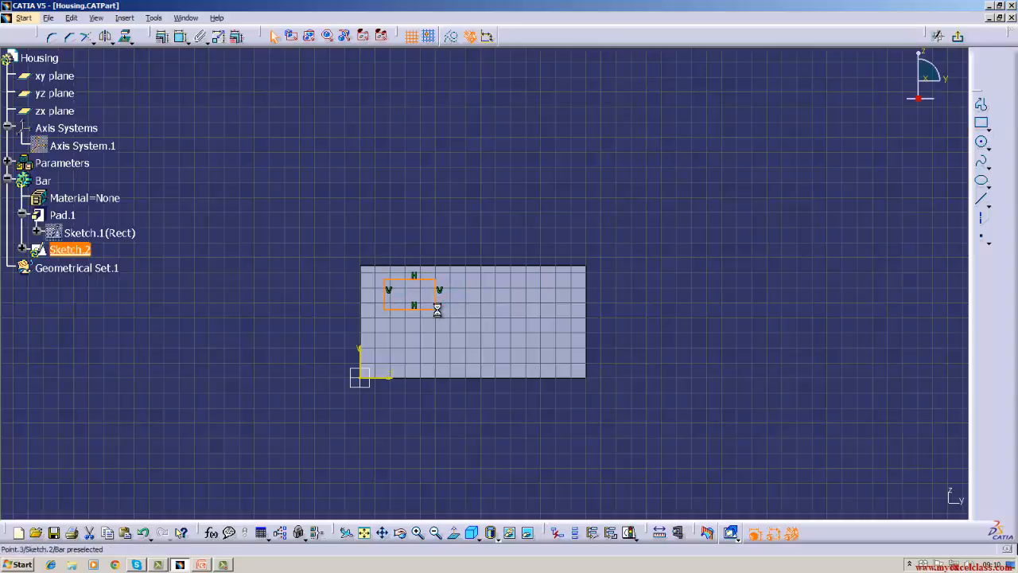
{"action": "left_click", "coordinate": [981, 122]}
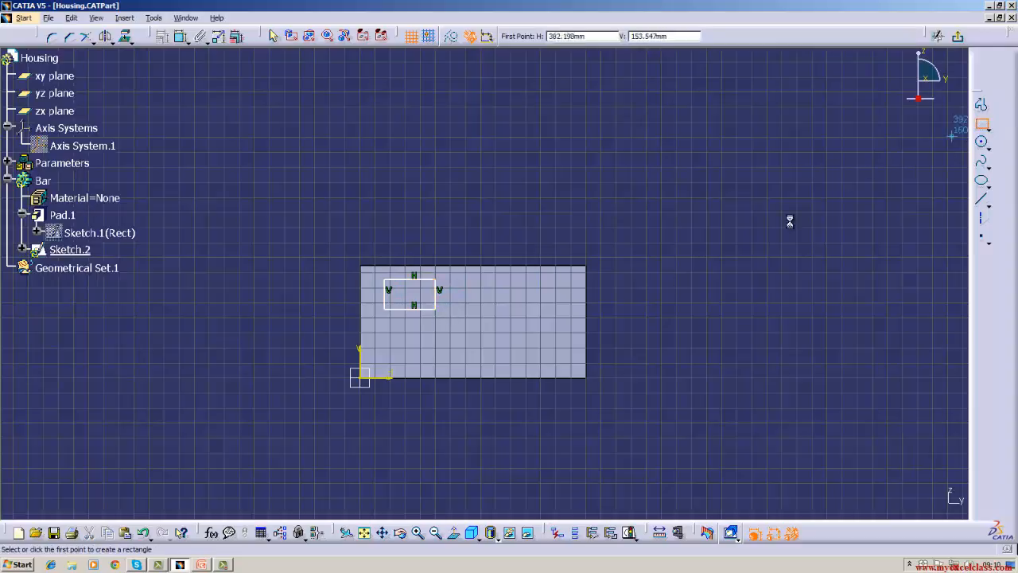
{"action": "left_click", "coordinate": [507, 279]}
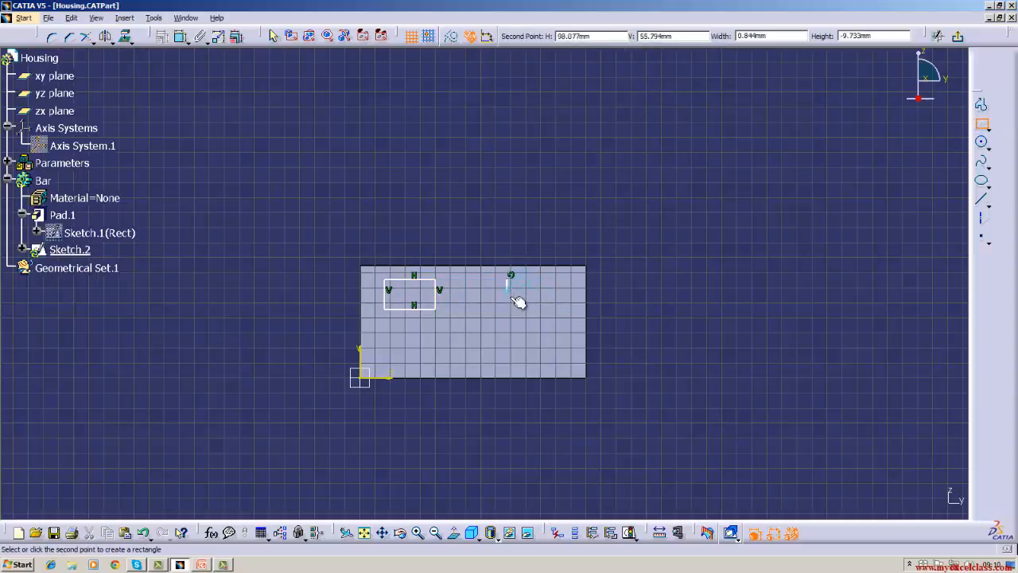
{"action": "left_click", "coordinate": [566, 309]}
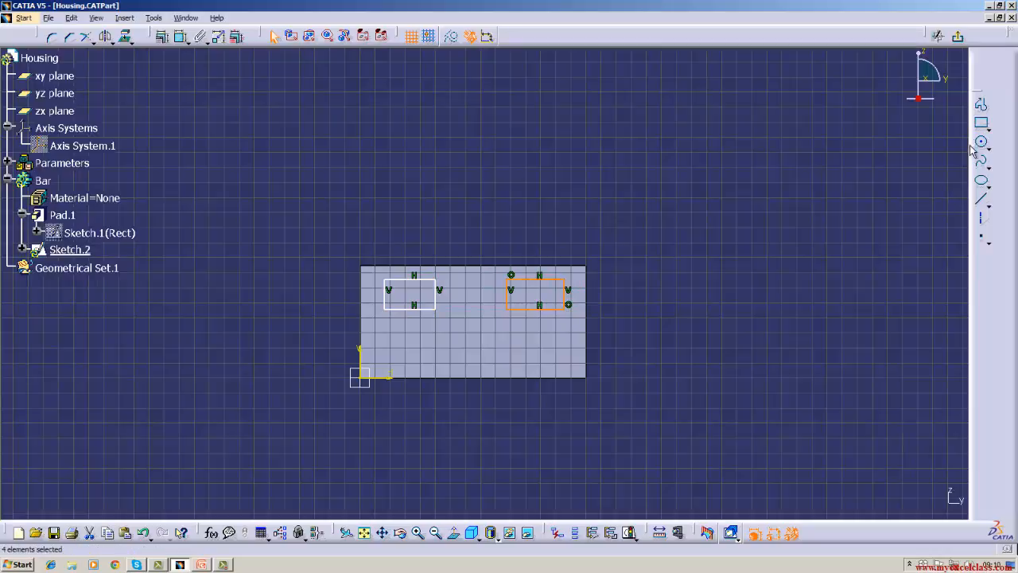
Draw a third, smaller rectangle near the middle of the face's lower edge and exit the sketch.
{"action": "left_click", "coordinate": [981, 125]}
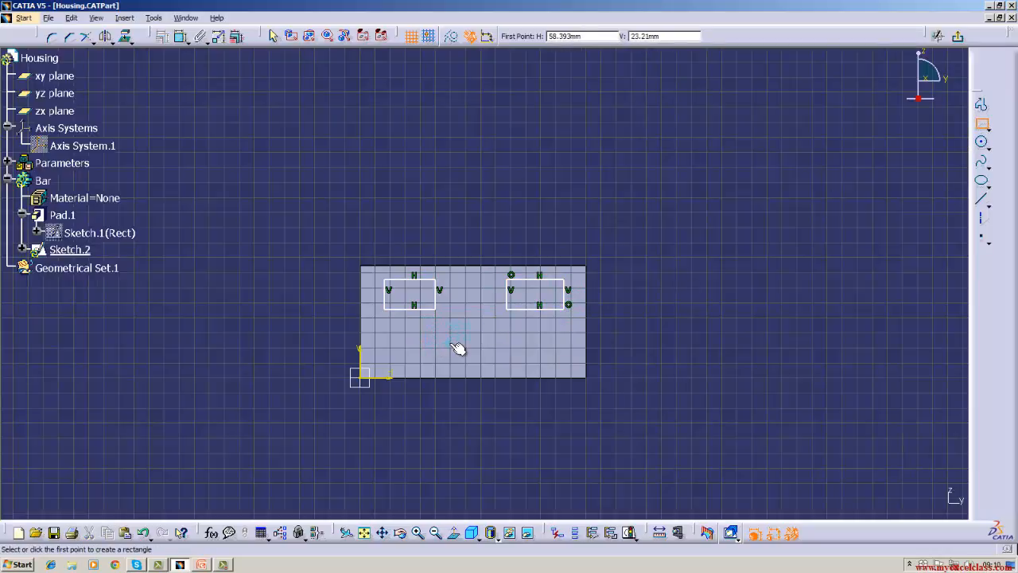
{"action": "left_click", "coordinate": [459, 348]}
{"action": "left_click", "coordinate": [488, 370]}
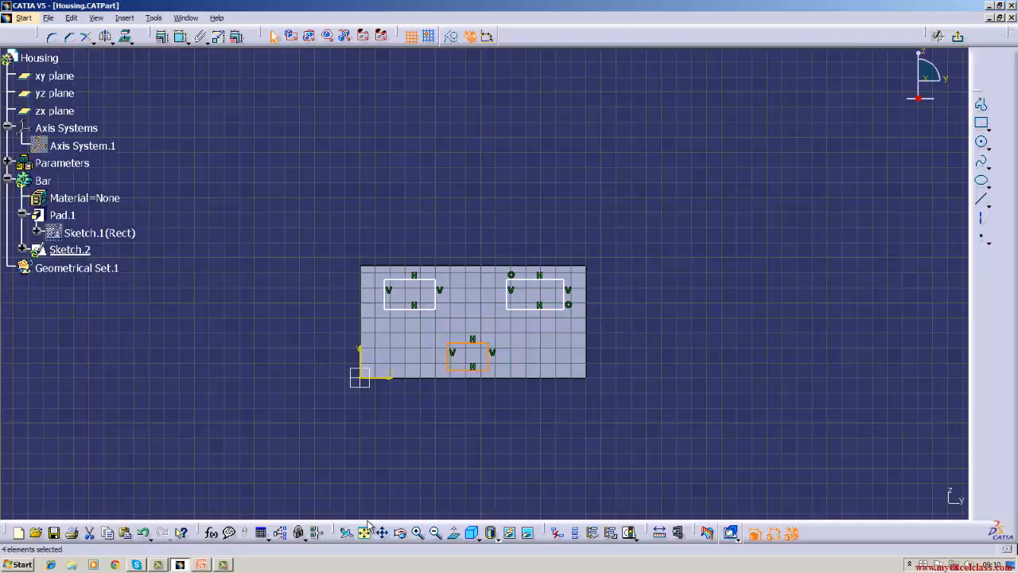
{"action": "left_click", "coordinate": [958, 40]}
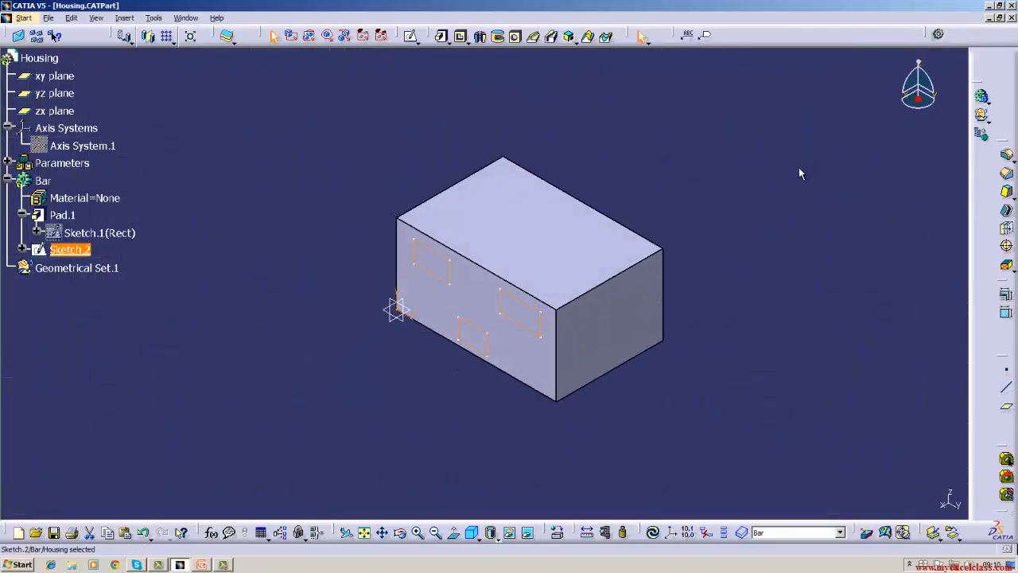
Cut a shallow pocket into the block from the three-rectangle sketch and inspect it in the isometric view.
{"action": "left_click", "coordinate": [468, 41]}
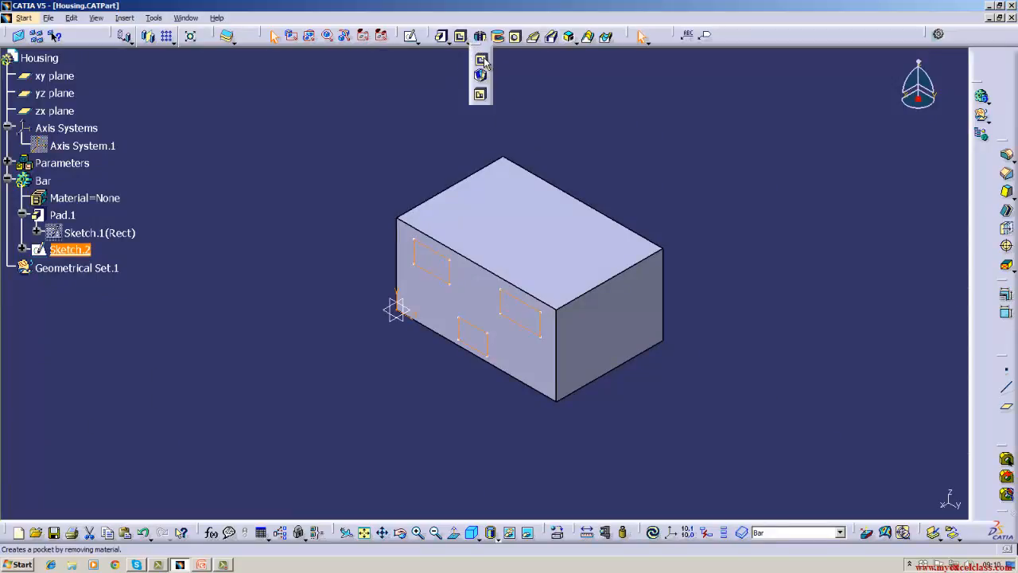
{"action": "left_click", "coordinate": [482, 62]}
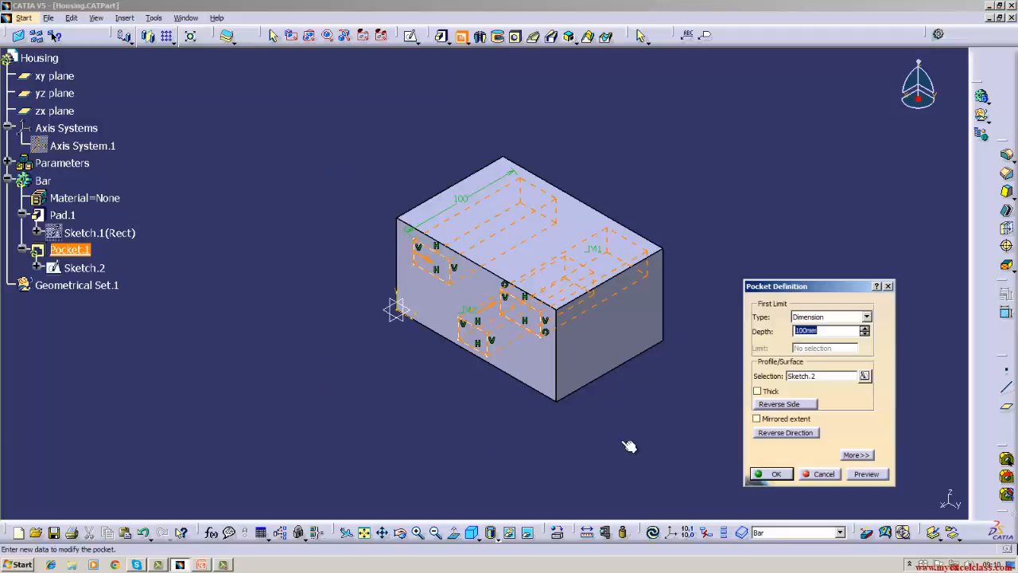
{"action": "key", "text": "BackSpace"}
{"action": "key", "text": "Return"}
{"action": "left_click", "coordinate": [628, 446]}
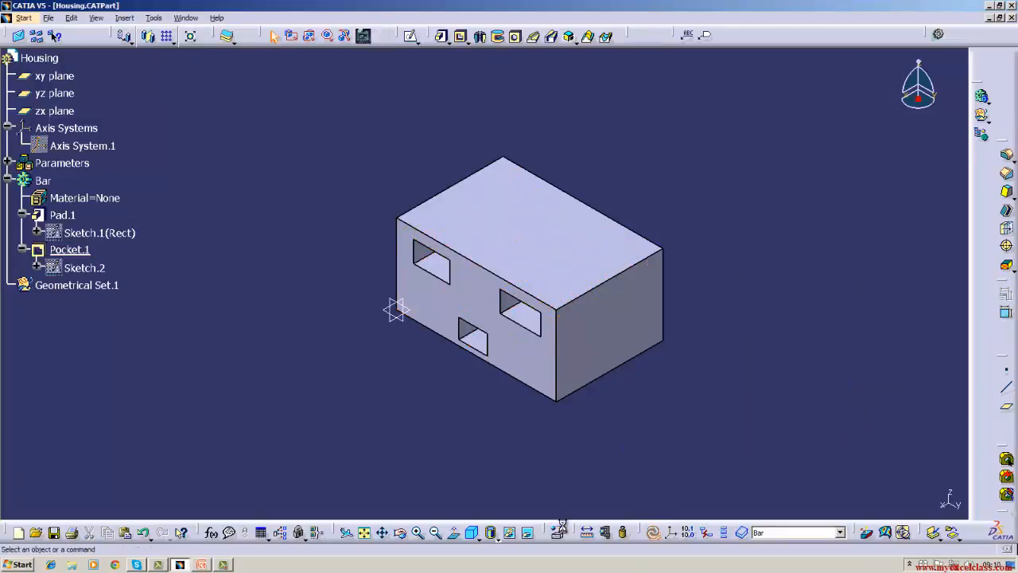
{"action": "left_click_drag", "start_coordinate": [443, 434], "coordinate": [467, 448]}
{"action": "left_click", "coordinate": [472, 533]}
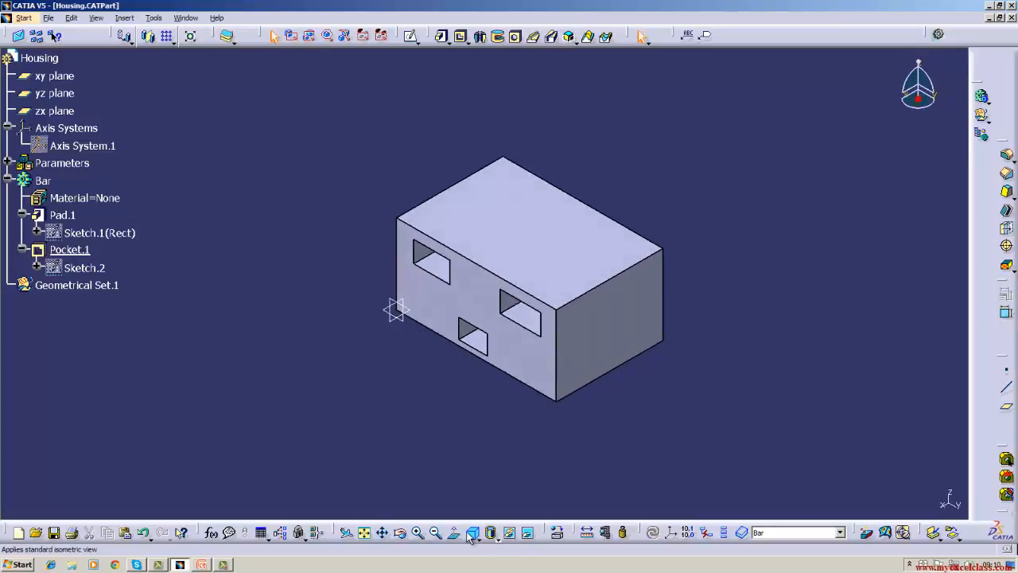
Delete the pocket without its aggregated sketch.
{"action": "right_click", "coordinate": [76, 249]}
{"action": "left_click", "coordinate": [118, 427]}
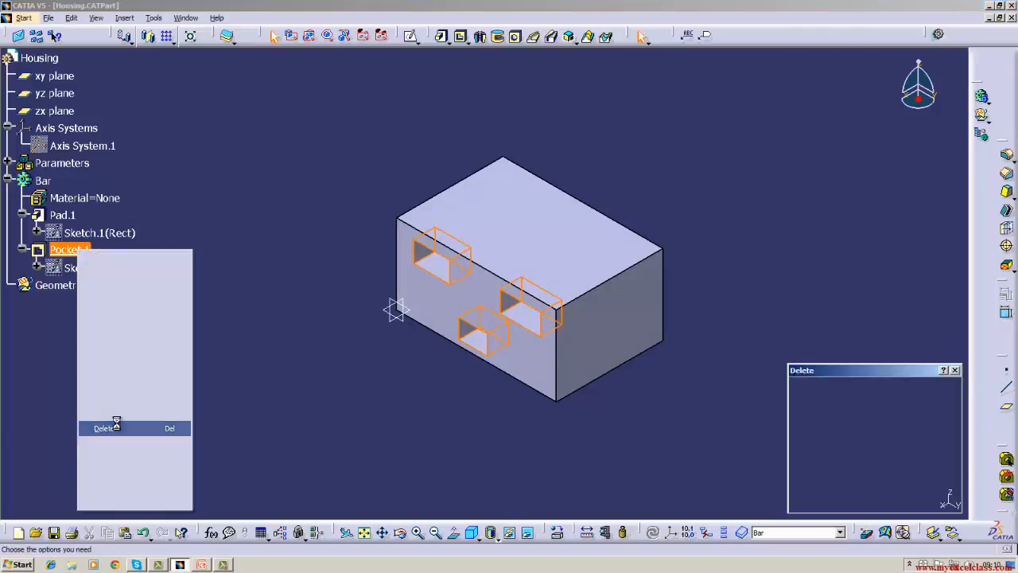
{"action": "left_click", "coordinate": [814, 482]}
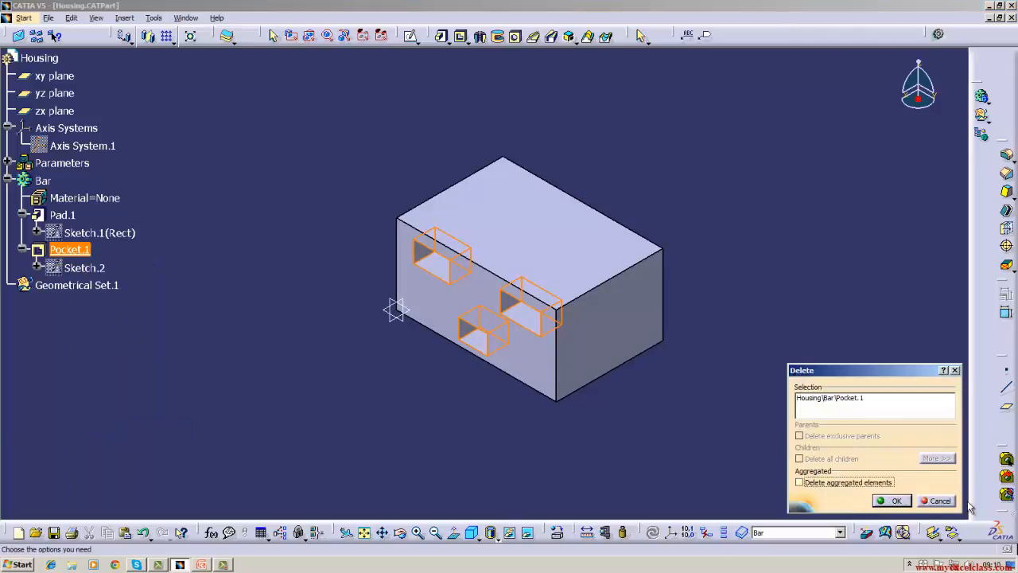
{"action": "left_click", "coordinate": [894, 500]}
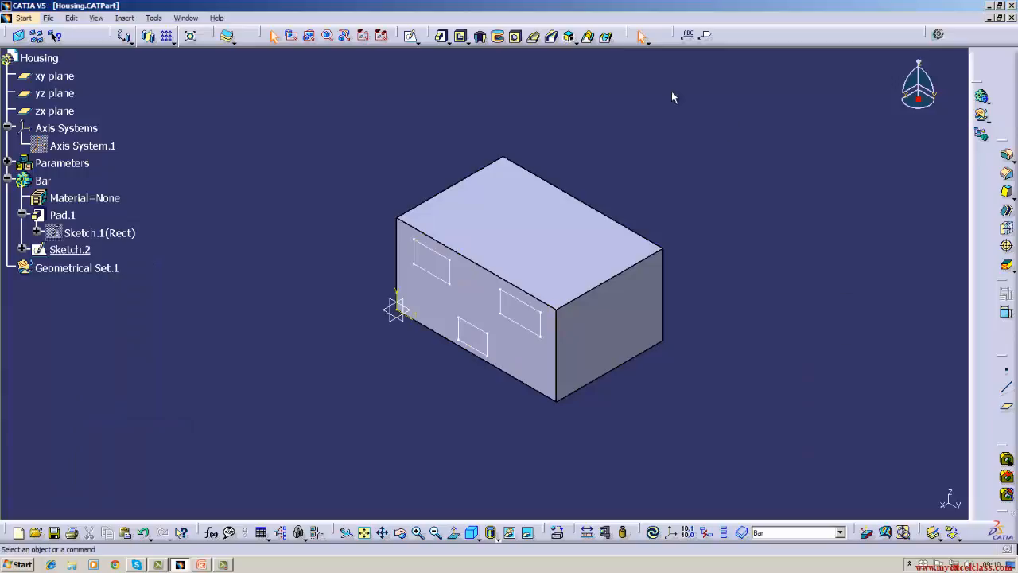
Create a multi-pocket from the three-rectangle sketch and set domain 1's depth to 10 mm.
{"action": "left_click", "coordinate": [467, 43]}
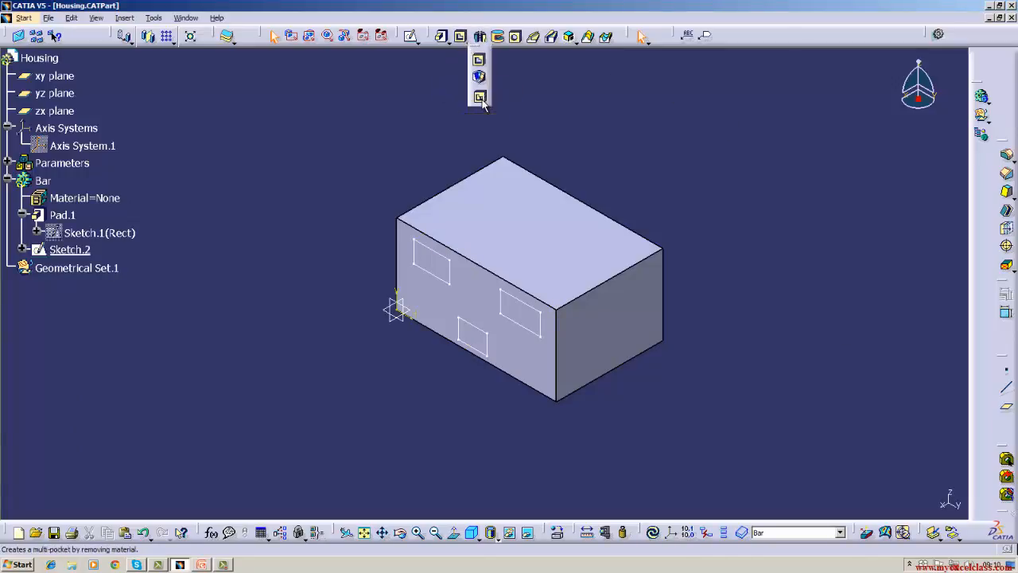
{"action": "left_click", "coordinate": [480, 97]}
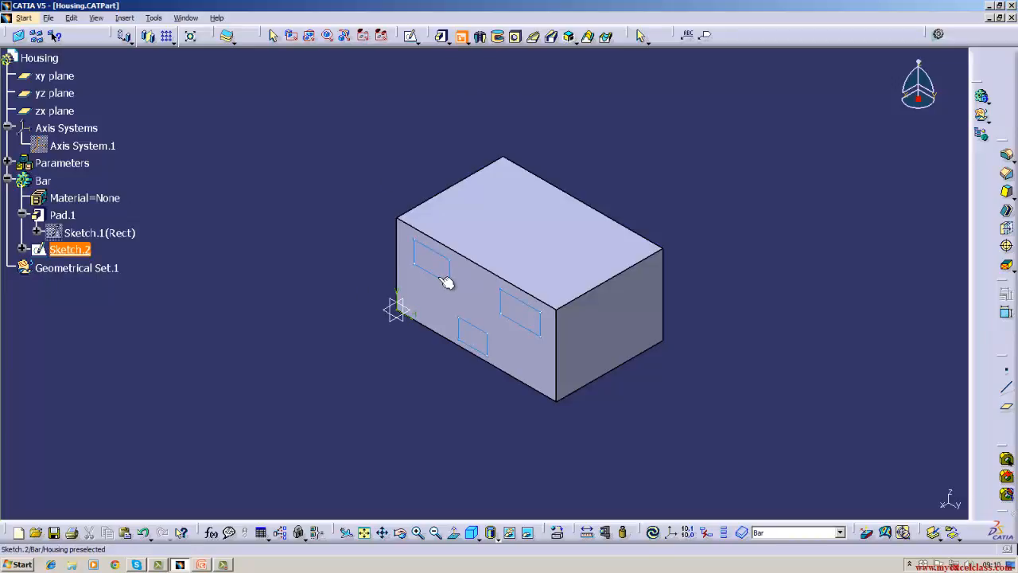
{"action": "left_click", "coordinate": [477, 280]}
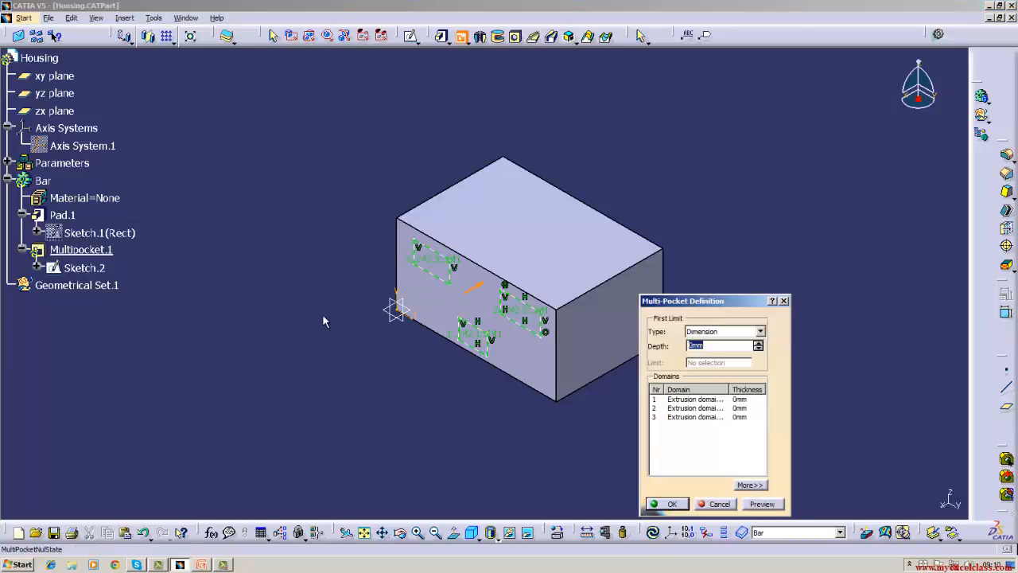
{"action": "left_click", "coordinate": [695, 399]}
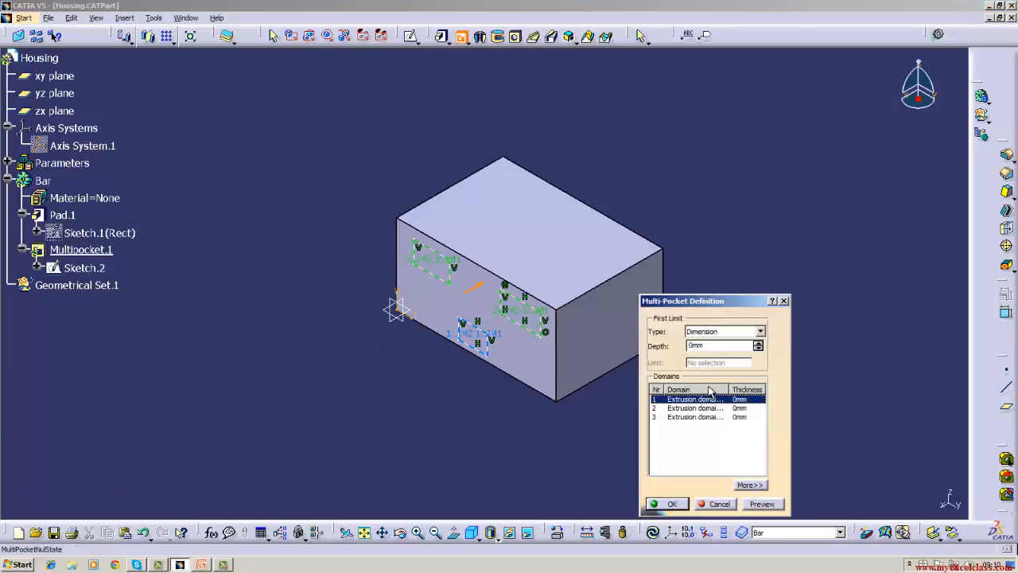
{"action": "left_click", "coordinate": [721, 347]}
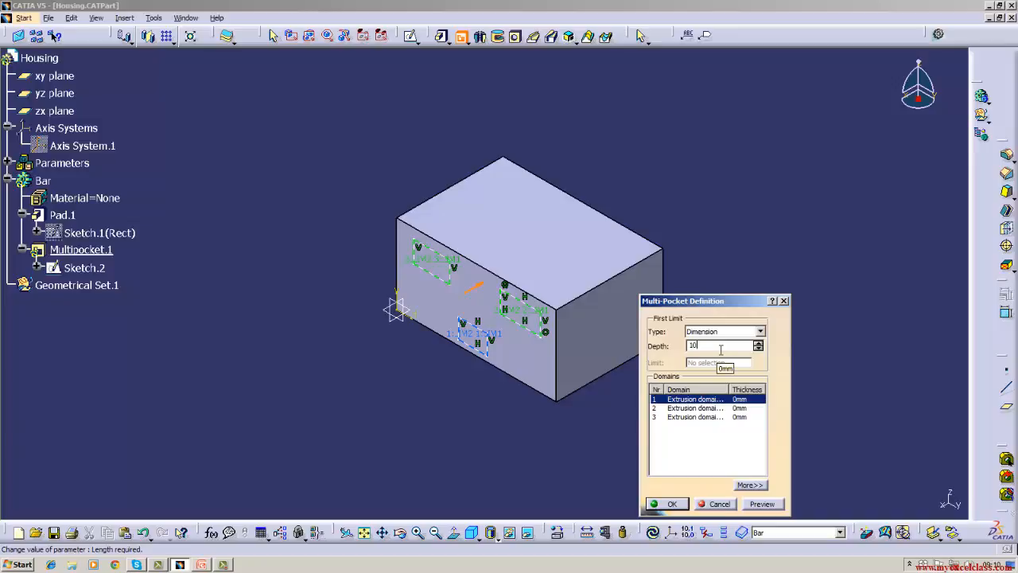
{"action": "key", "text": "Return"}
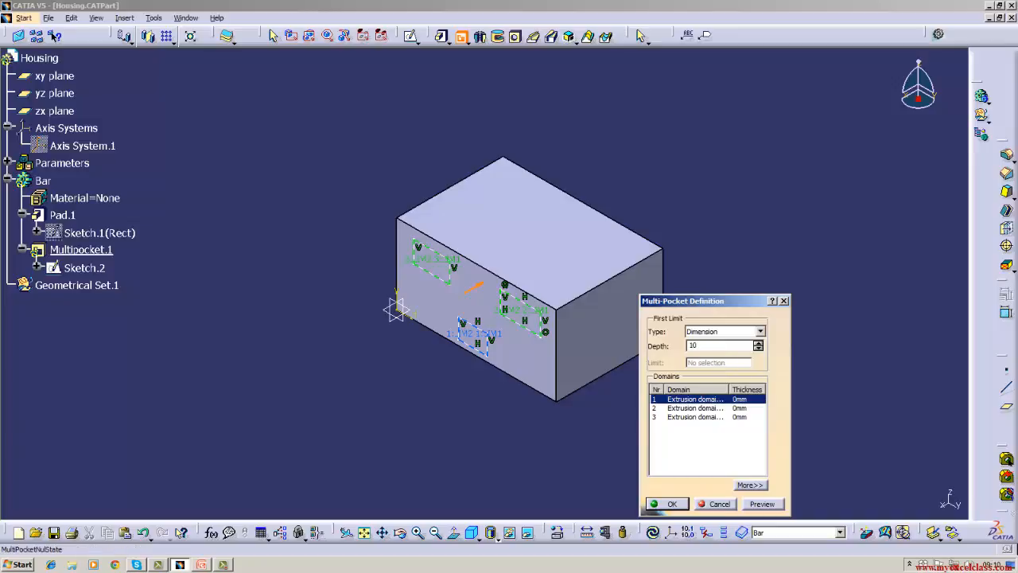
{"action": "left_click", "coordinate": [752, 399]}
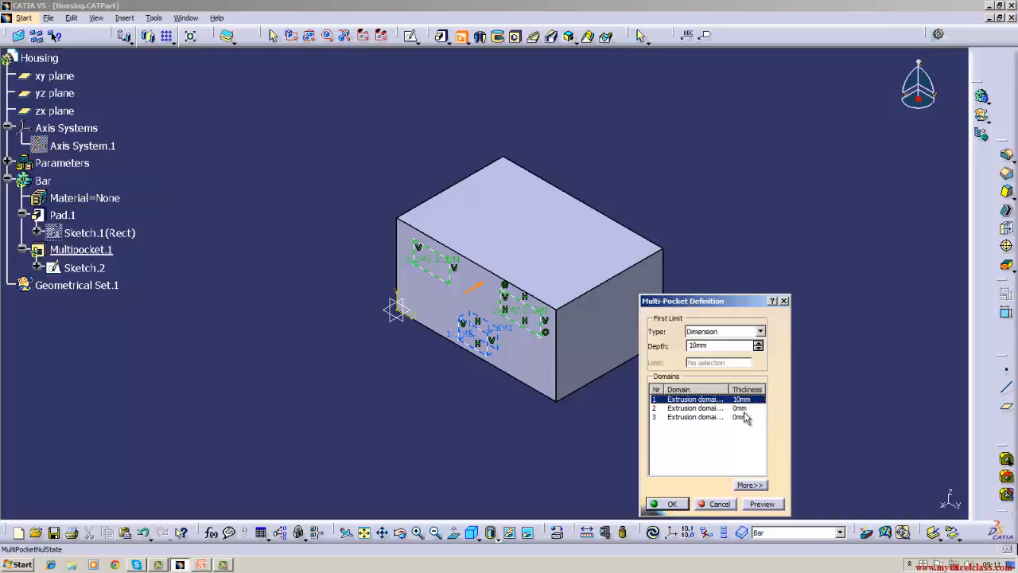
Set multi-pocket domain 2's depth to 25 mm.
{"action": "left_click", "coordinate": [740, 409]}
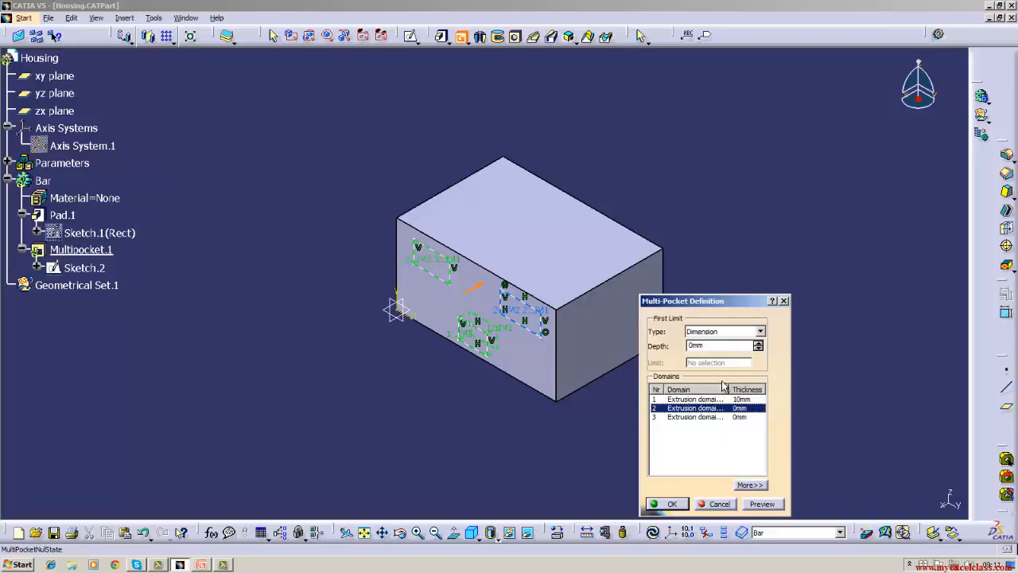
{"action": "left_click", "coordinate": [719, 345]}
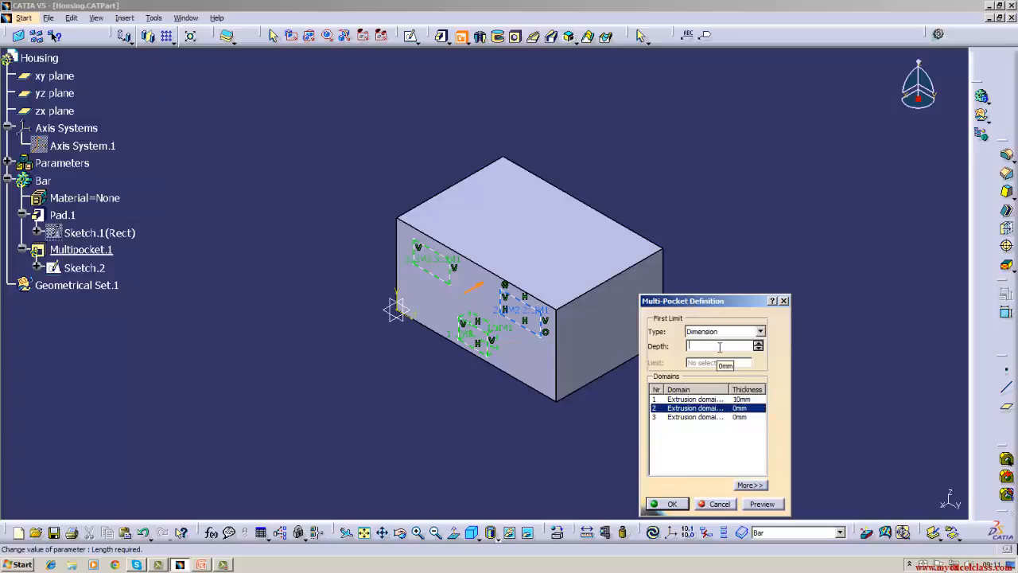
{"action": "left_click", "coordinate": [714, 418]}
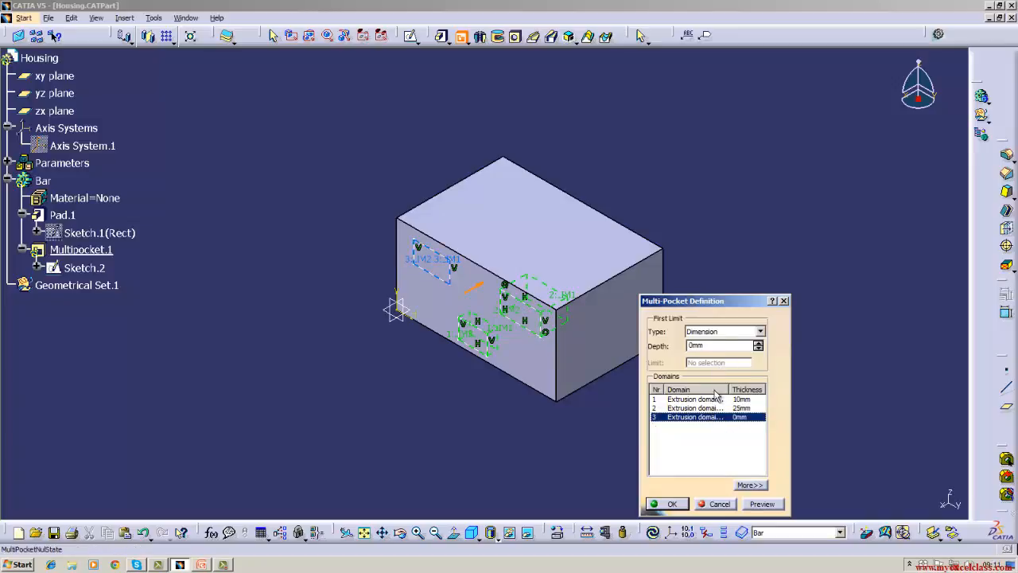
{"action": "left_click", "coordinate": [714, 408]}
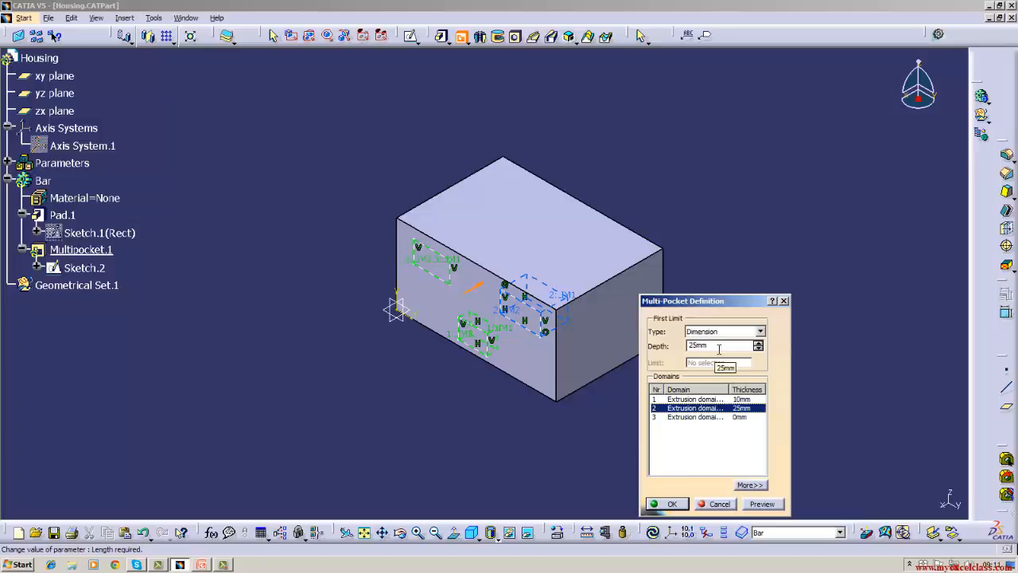
Set multi-pocket domain 3's depth to 50 mm to complete the feature, and inspect the cuts in the isometric view.
{"action": "left_click", "coordinate": [675, 420]}
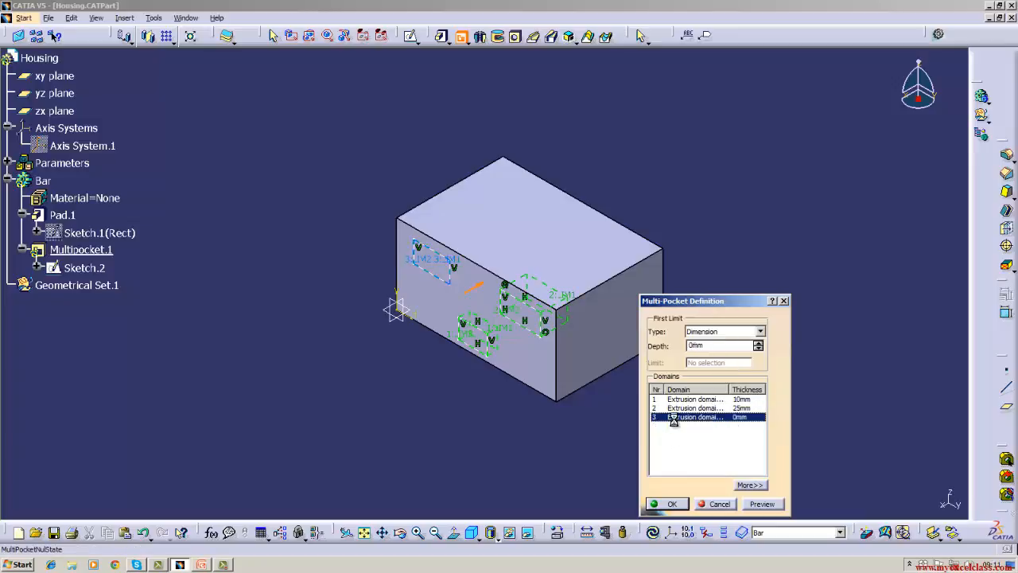
{"action": "left_click", "coordinate": [724, 345]}
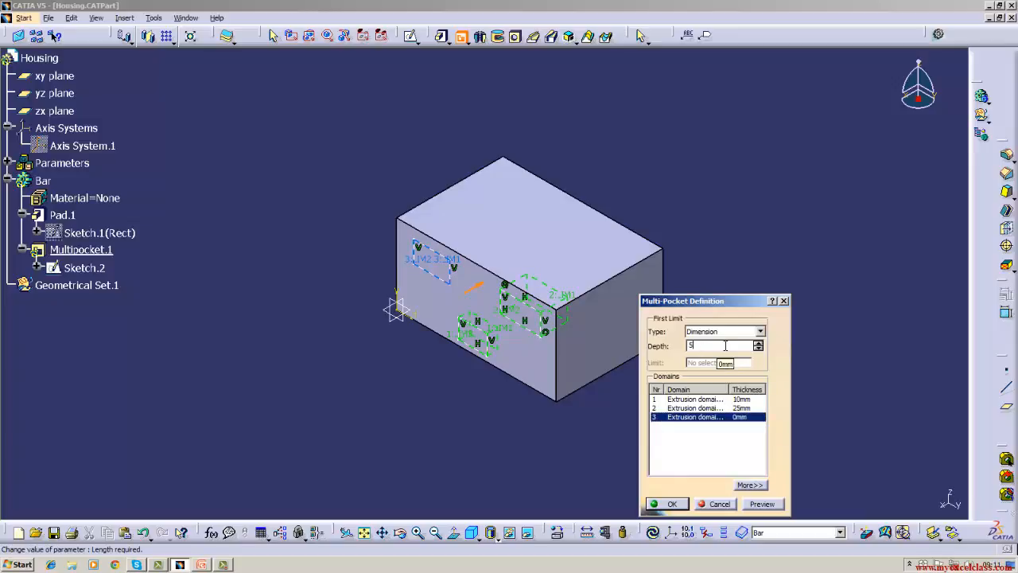
{"action": "type", "text": "50"}
{"action": "left_click", "coordinate": [725, 420]}
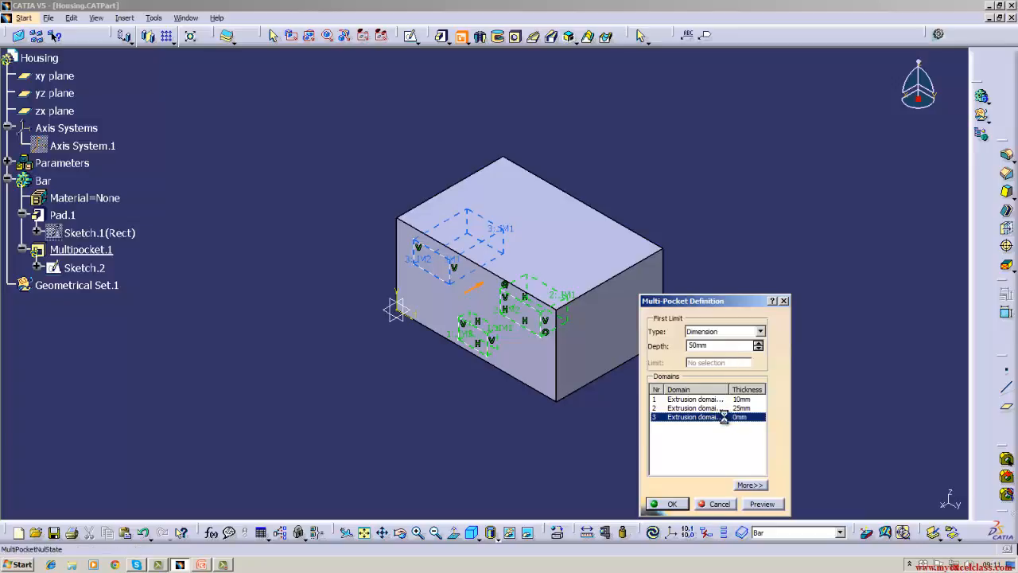
{"action": "left_click", "coordinate": [680, 504]}
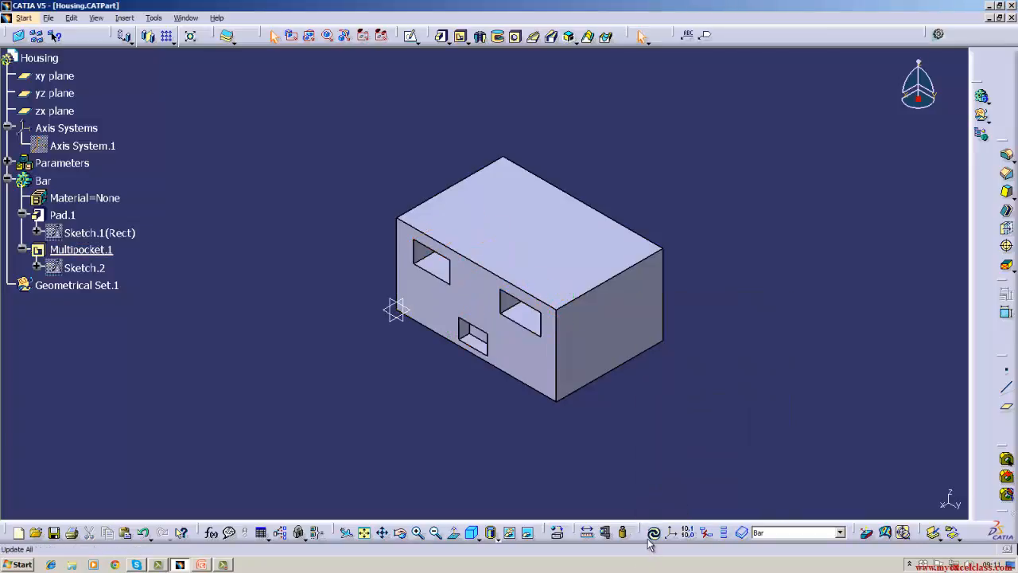
{"action": "left_click", "coordinate": [400, 532]}
{"action": "left_click_drag", "start_coordinate": [402, 466], "coordinate": [335, 416]}
{"action": "left_click", "coordinate": [471, 532]}
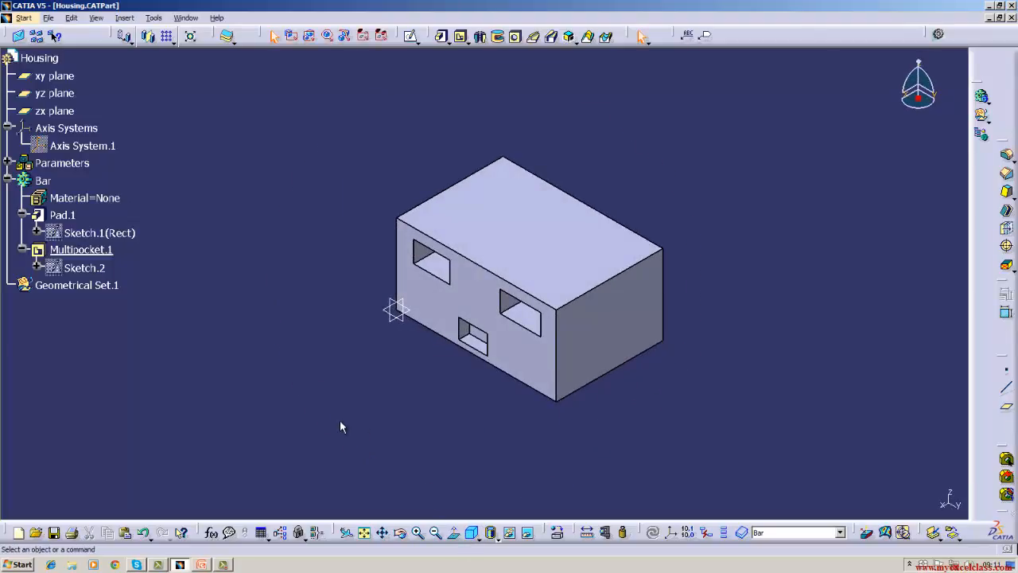
Delete the multi-pocket from the Bar body without deleting its aggregated sketch.
{"action": "right_click", "coordinate": [106, 249]}
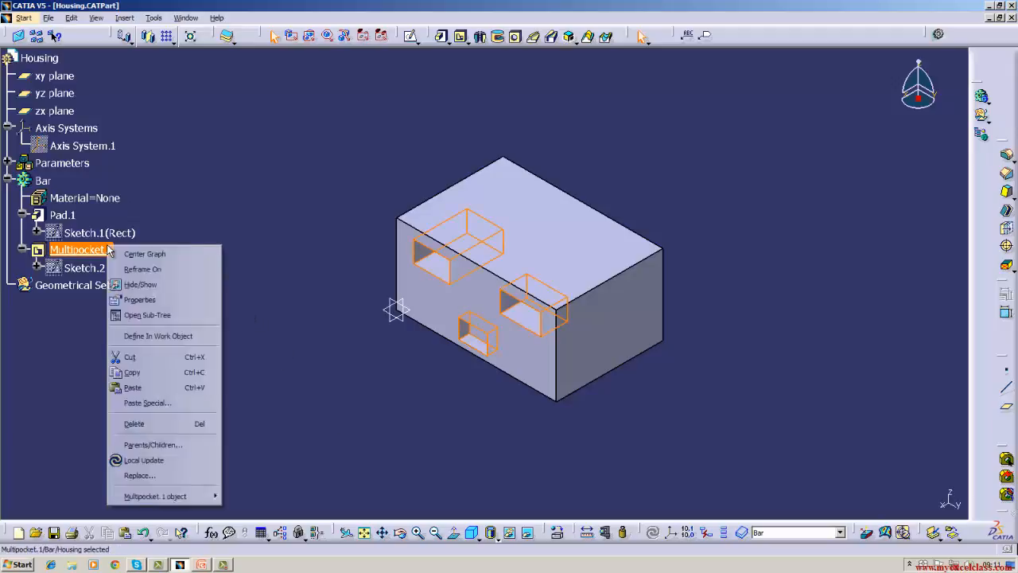
{"action": "left_click", "coordinate": [132, 423]}
{"action": "left_click", "coordinate": [841, 482]}
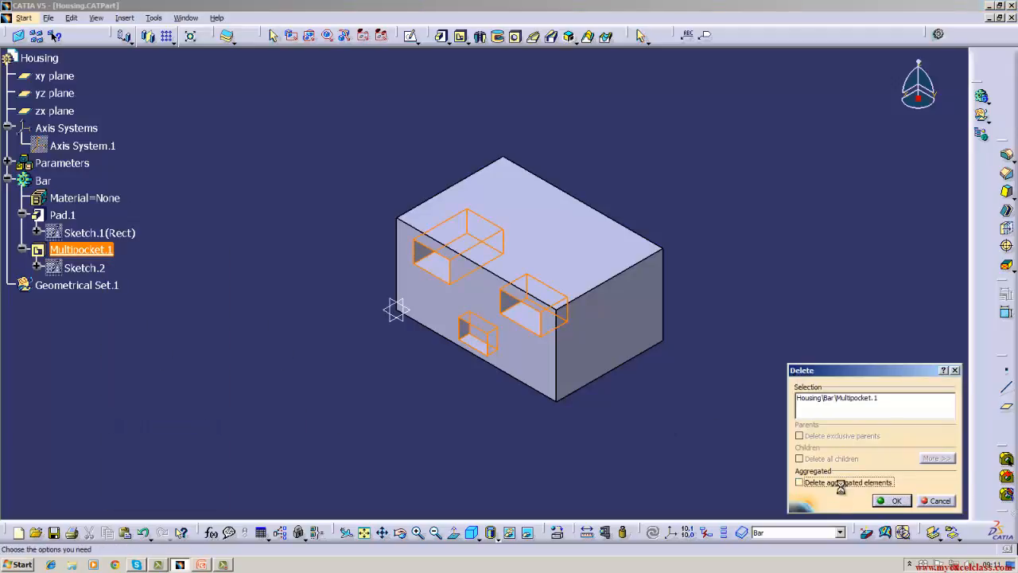
{"action": "left_click", "coordinate": [892, 501]}
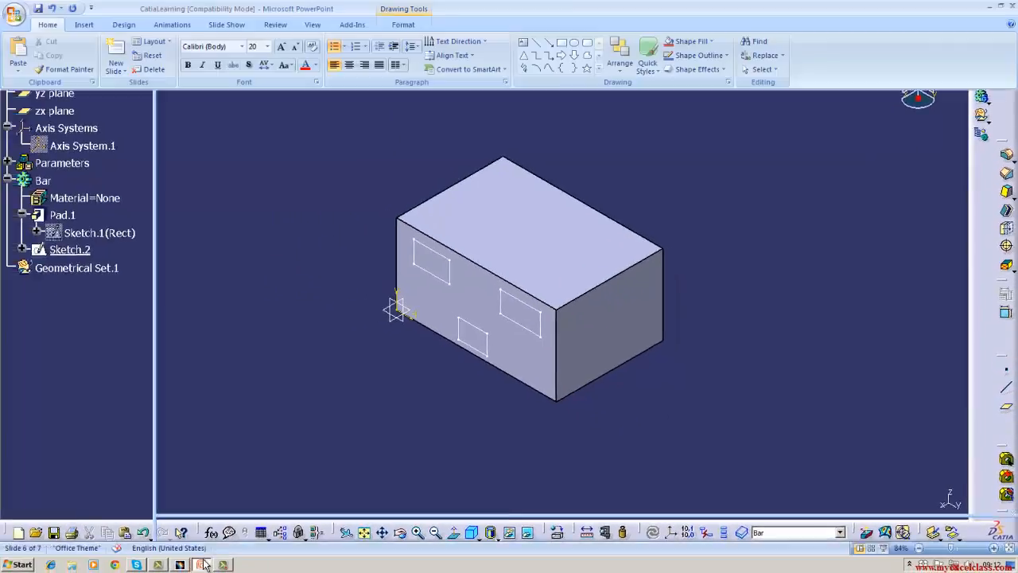
Check the Lesson - 05 topic list in the PowerPoint presentation and return to CATIA.
{"action": "left_click", "coordinate": [204, 564]}
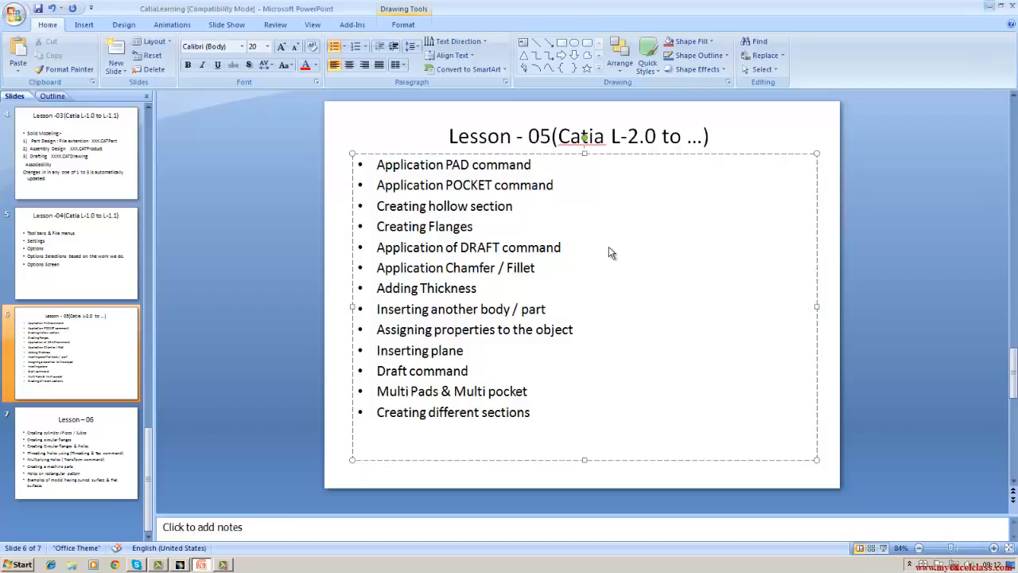
{"action": "key", "text": "alt+Tab"}
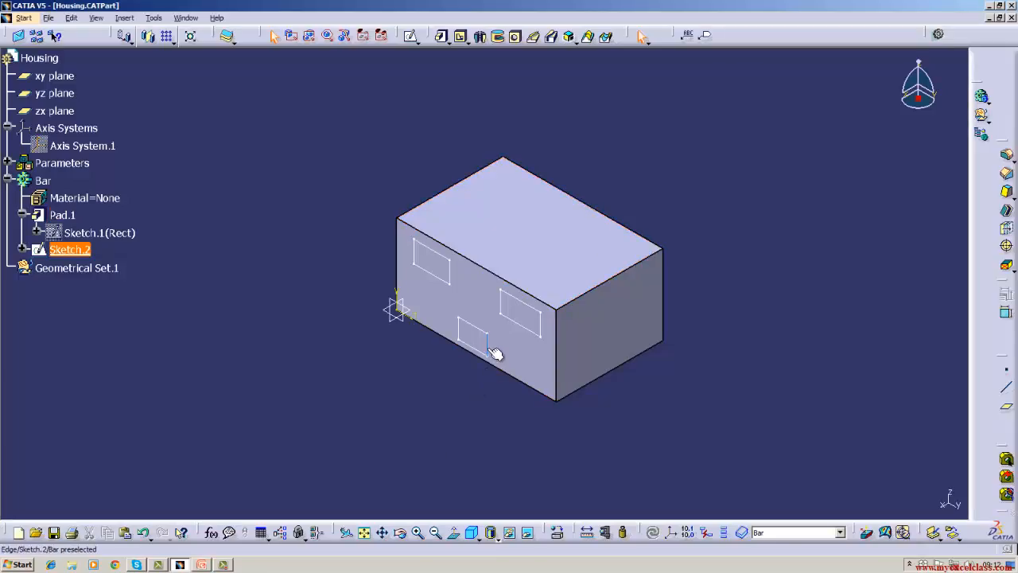
Delete the three-rectangle sketch, and delete the base pad together with its aggregated rectangle sketch.
{"action": "right_click", "coordinate": [65, 251]}
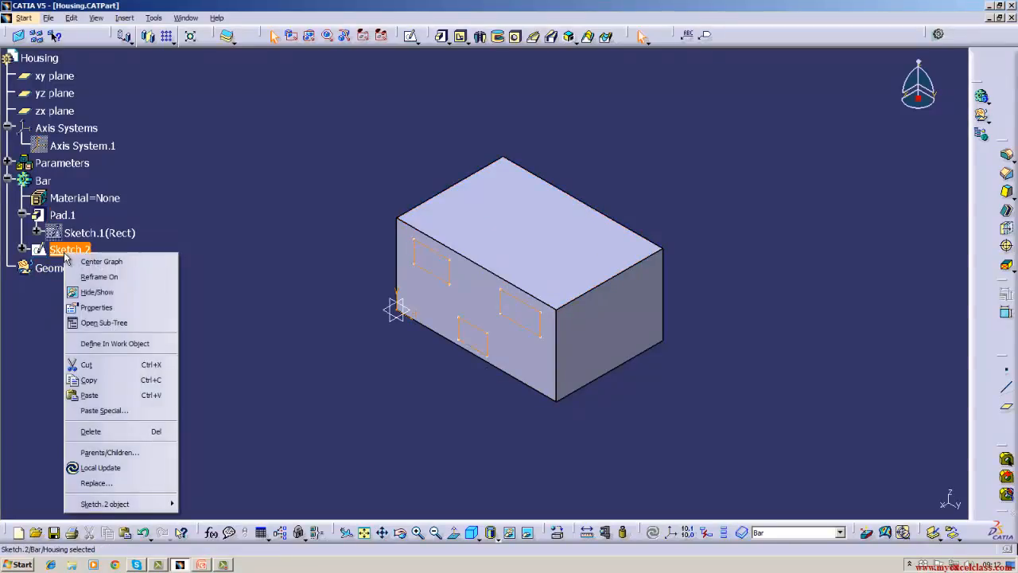
{"action": "left_click", "coordinate": [80, 431]}
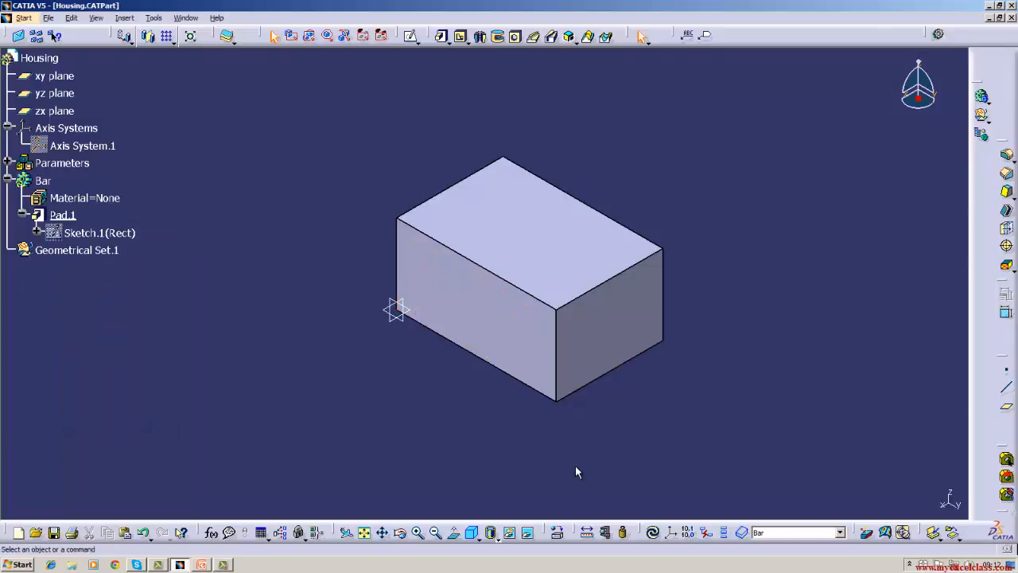
{"action": "right_click", "coordinate": [67, 217]}
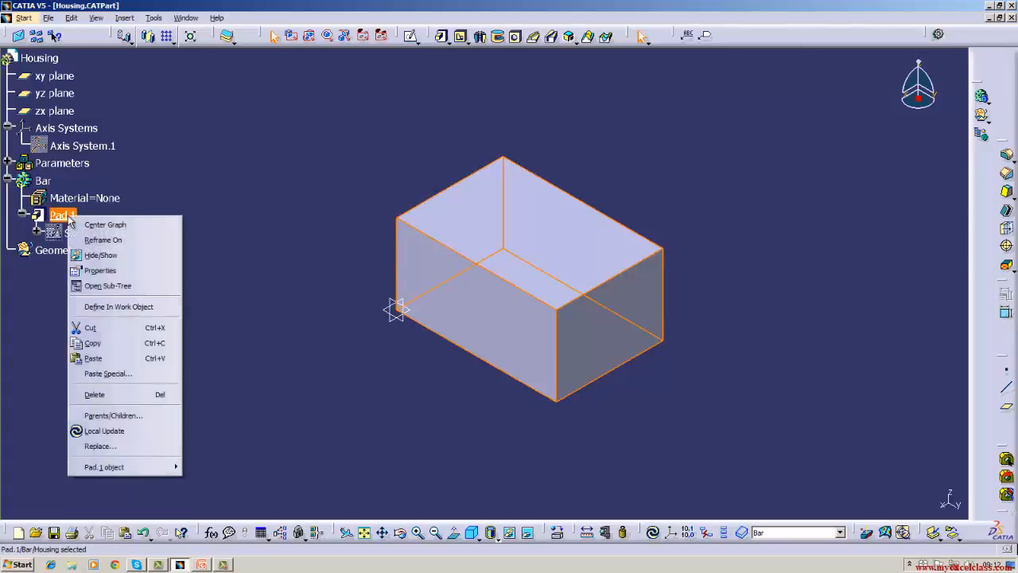
{"action": "left_click", "coordinate": [157, 396]}
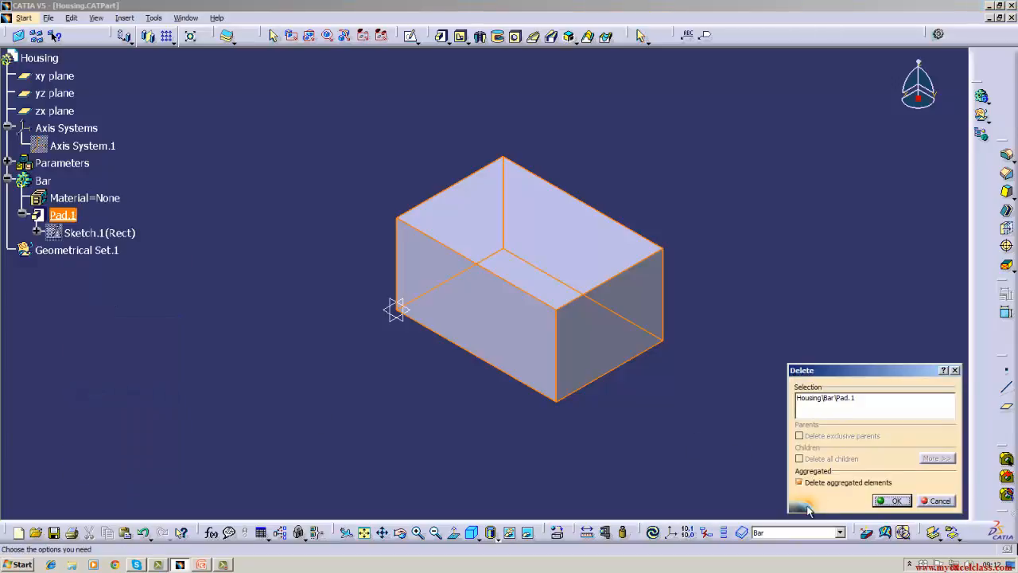
{"action": "left_click", "coordinate": [892, 500]}
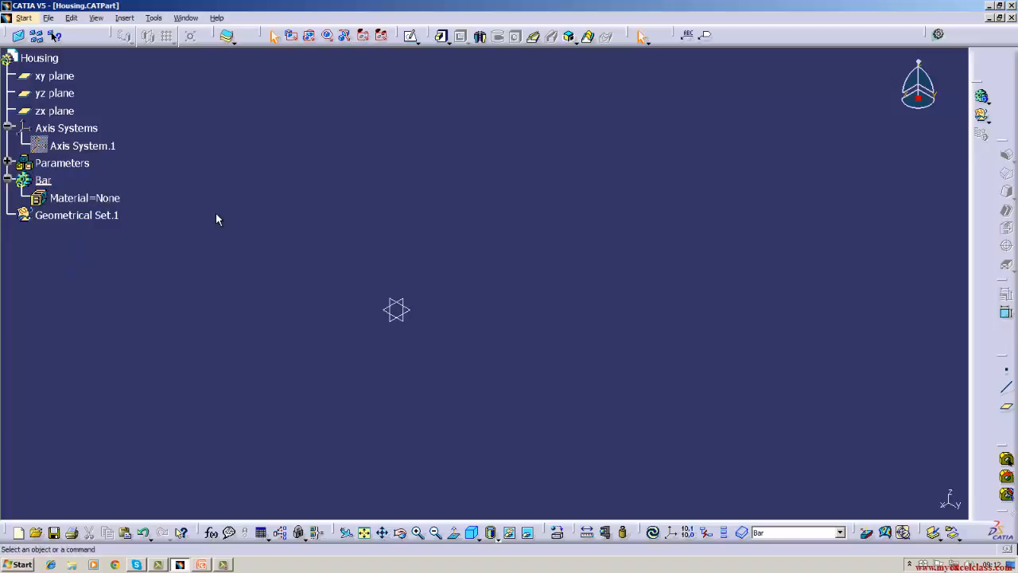
Open a new sketch on the xy plane in the Bar body.
{"action": "left_click", "coordinate": [43, 180]}
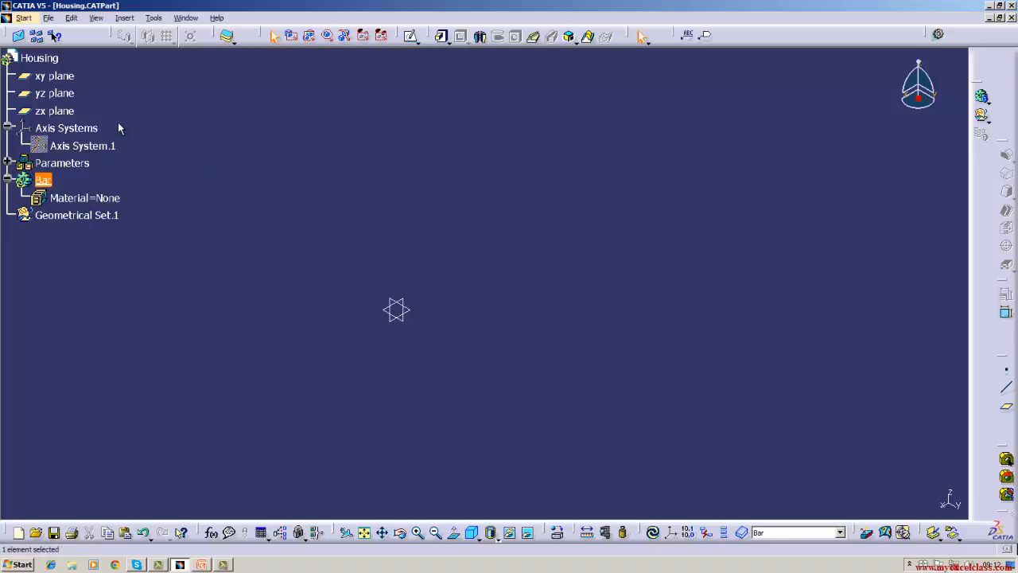
{"action": "left_click", "coordinate": [65, 94]}
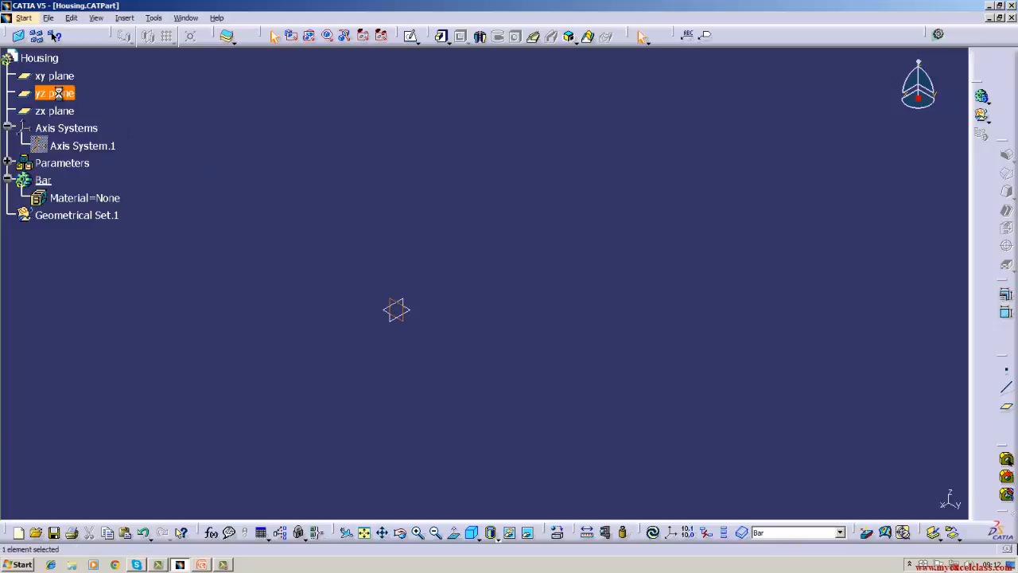
{"action": "left_click", "coordinate": [213, 146]}
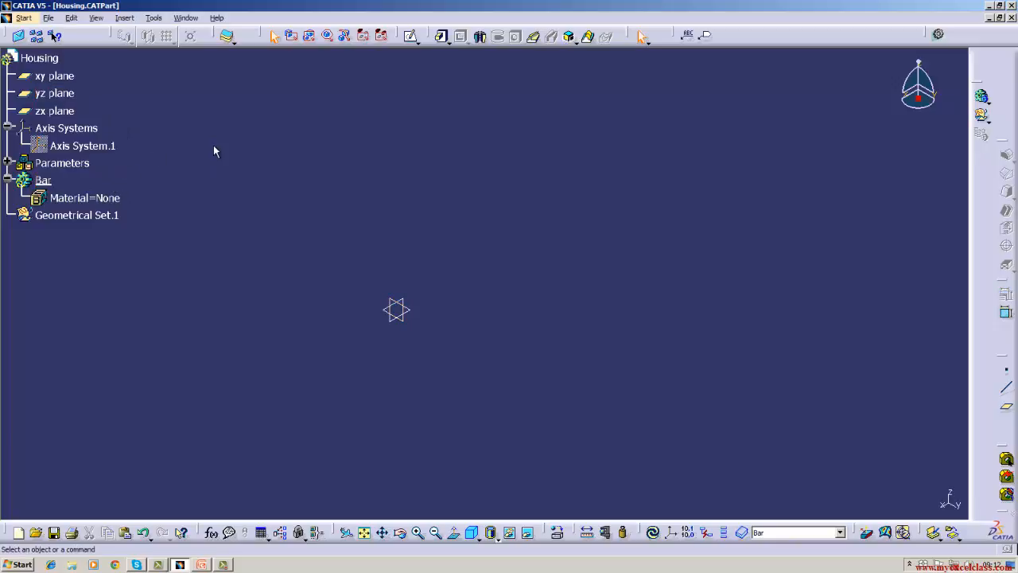
{"action": "left_click", "coordinate": [56, 78]}
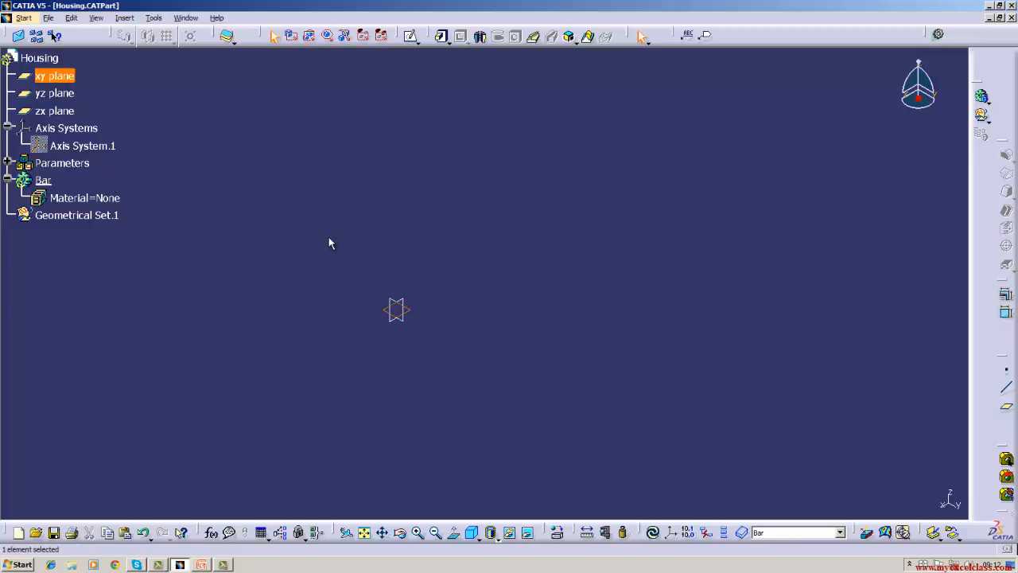
{"action": "left_click", "coordinate": [411, 36]}
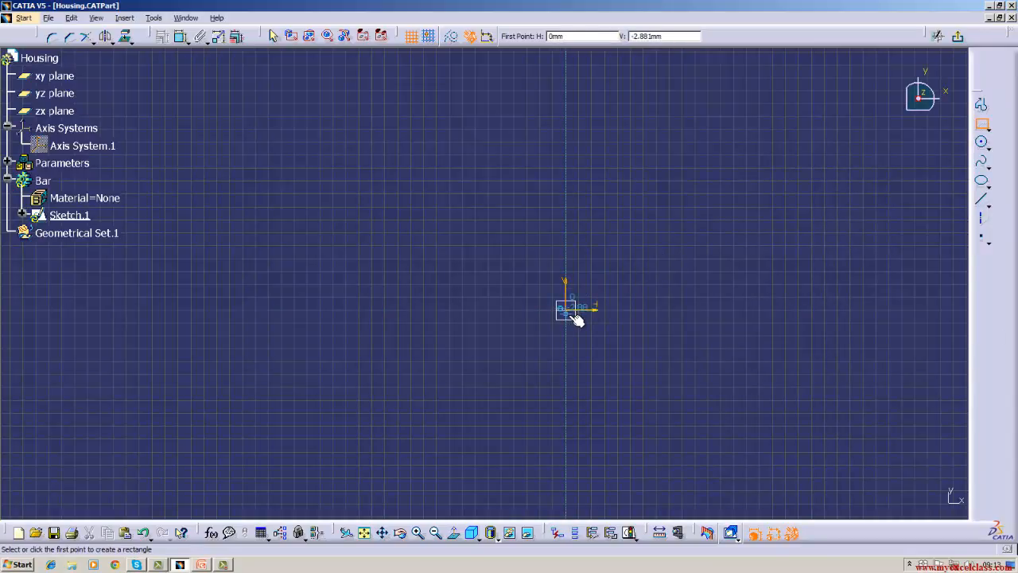
{"action": "key", "text": "Escape"}
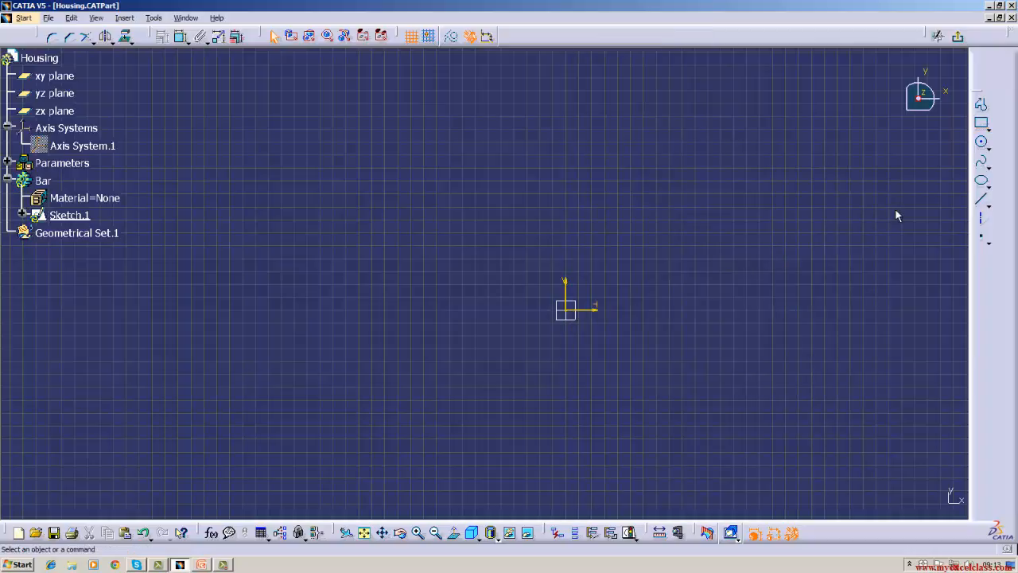
Draw a vertical line upward from the sketch origin and a horizontal line from the origin along the H axis.
{"action": "left_click", "coordinate": [981, 199]}
{"action": "left_click", "coordinate": [567, 309]}
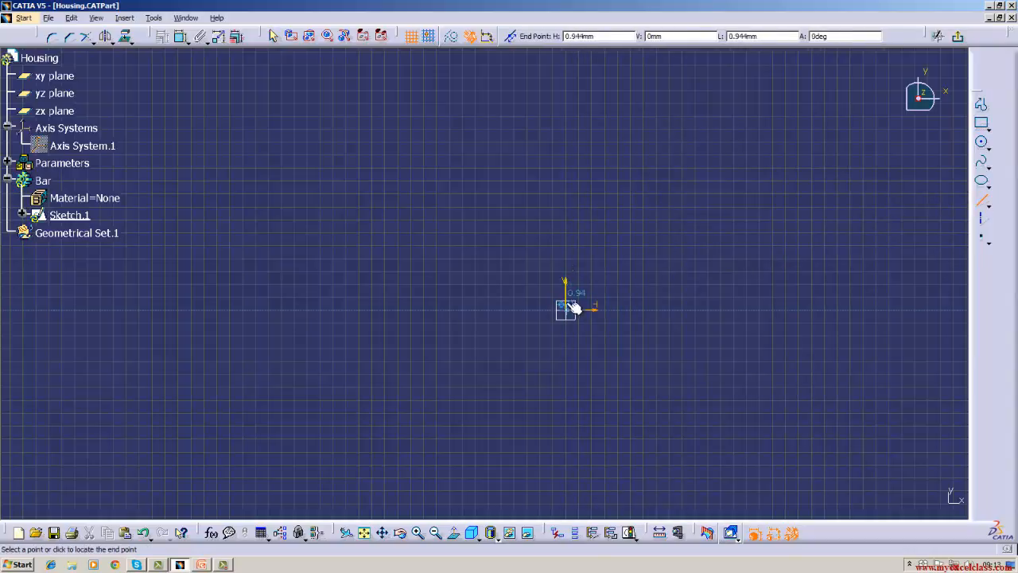
{"action": "left_click", "coordinate": [565, 137]}
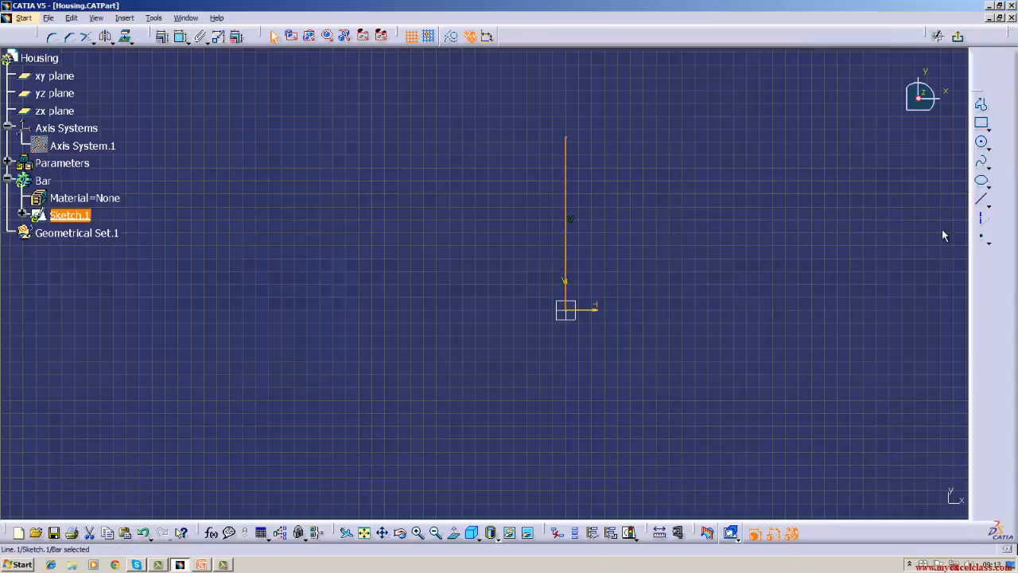
{"action": "left_click", "coordinate": [981, 199]}
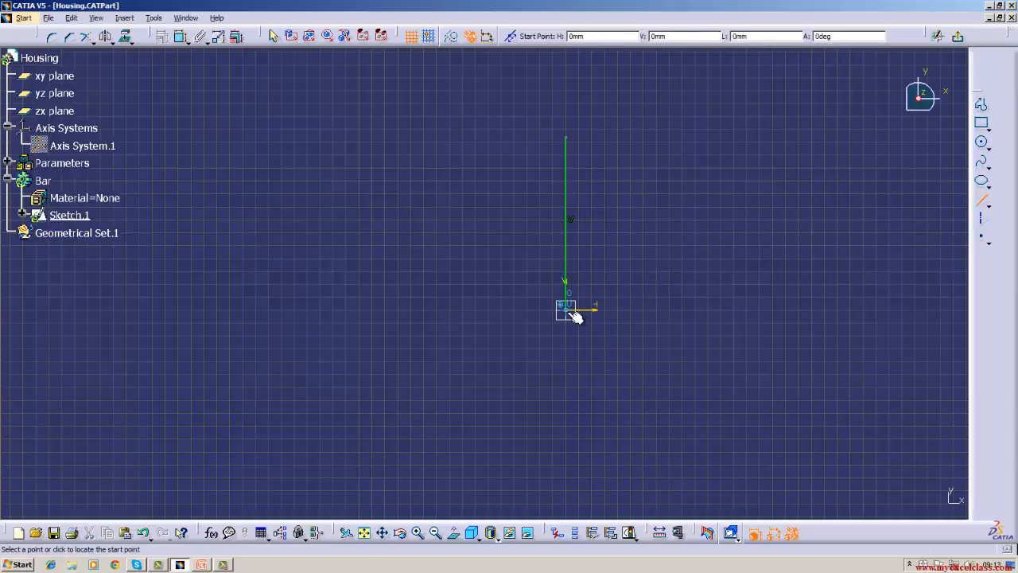
{"action": "left_click", "coordinate": [566, 309]}
{"action": "left_click", "coordinate": [733, 310]}
{"action": "left_click", "coordinate": [700, 346]}
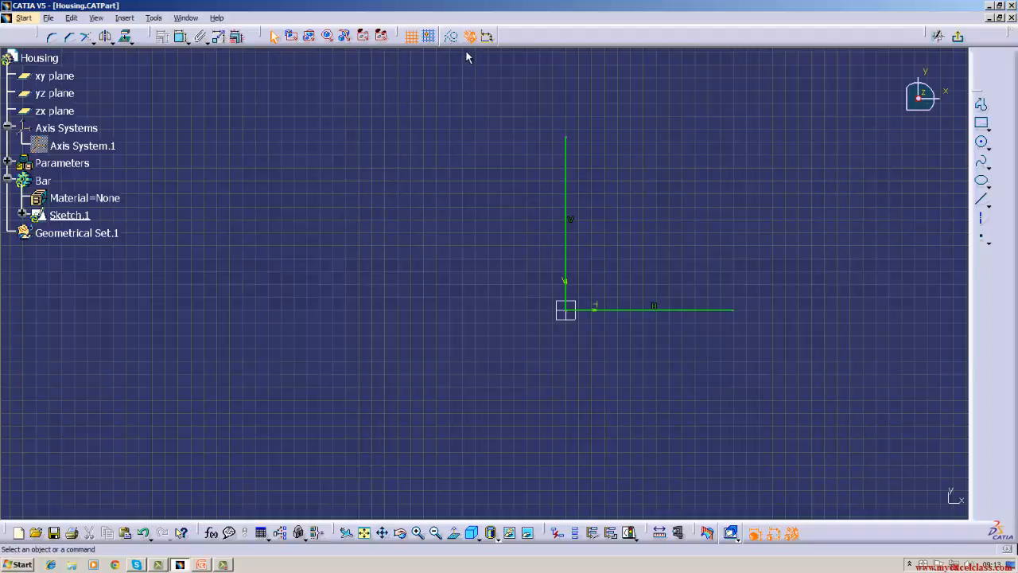
Delete the vertical and horizontal lines from the sketch.
{"action": "left_click", "coordinate": [568, 181]}
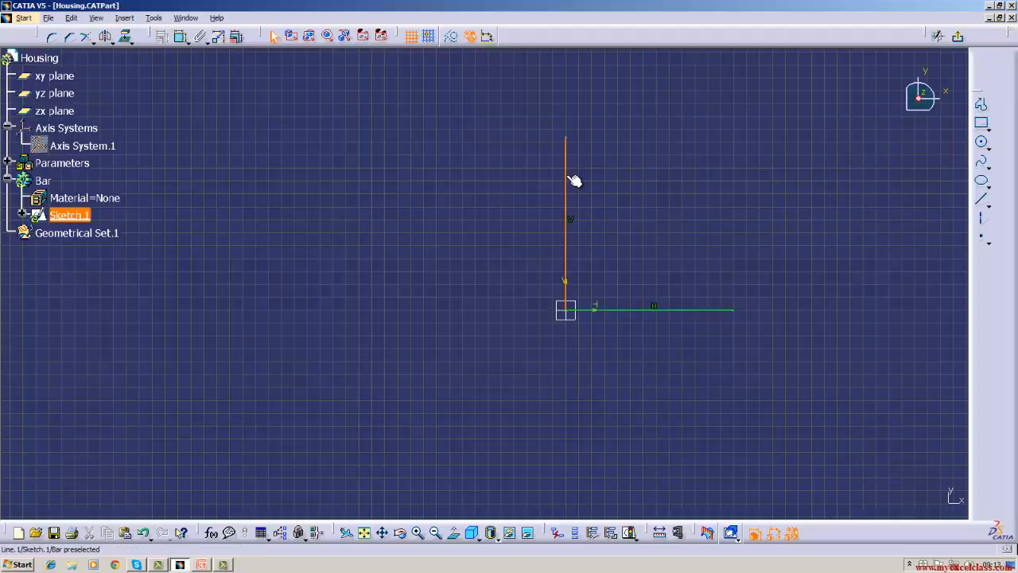
{"action": "right_click", "coordinate": [567, 176]}
{"action": "left_click", "coordinate": [586, 350]}
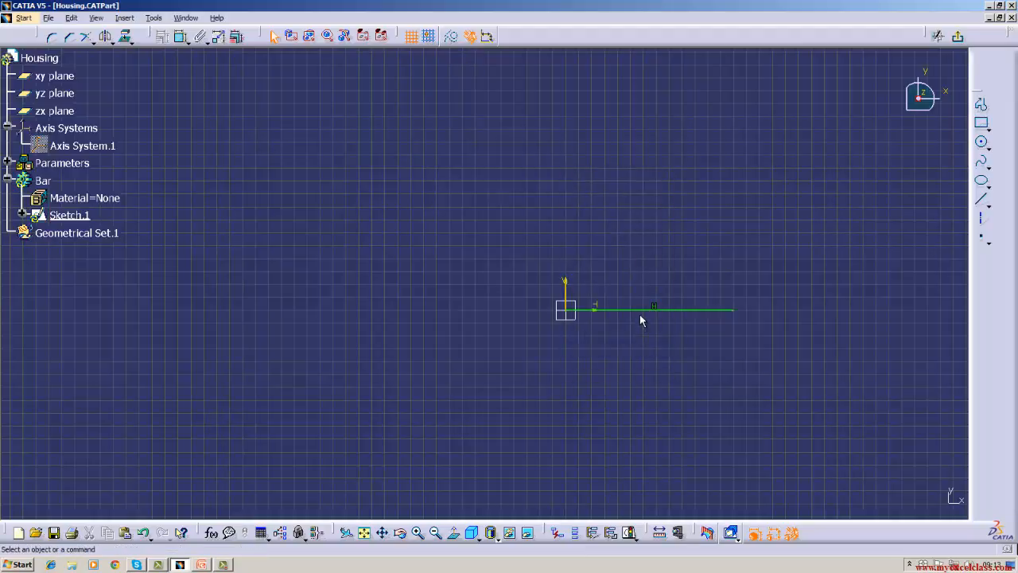
{"action": "left_click", "coordinate": [639, 310]}
{"action": "right_click", "coordinate": [642, 311]}
{"action": "left_click", "coordinate": [664, 484]}
{"action": "left_click", "coordinate": [981, 199]}
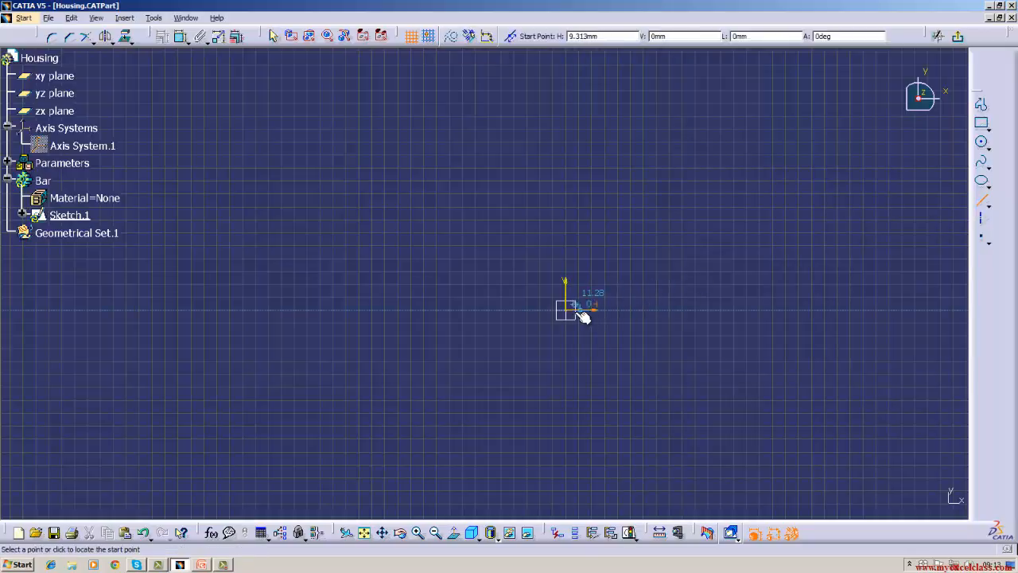
{"action": "left_click", "coordinate": [568, 311]}
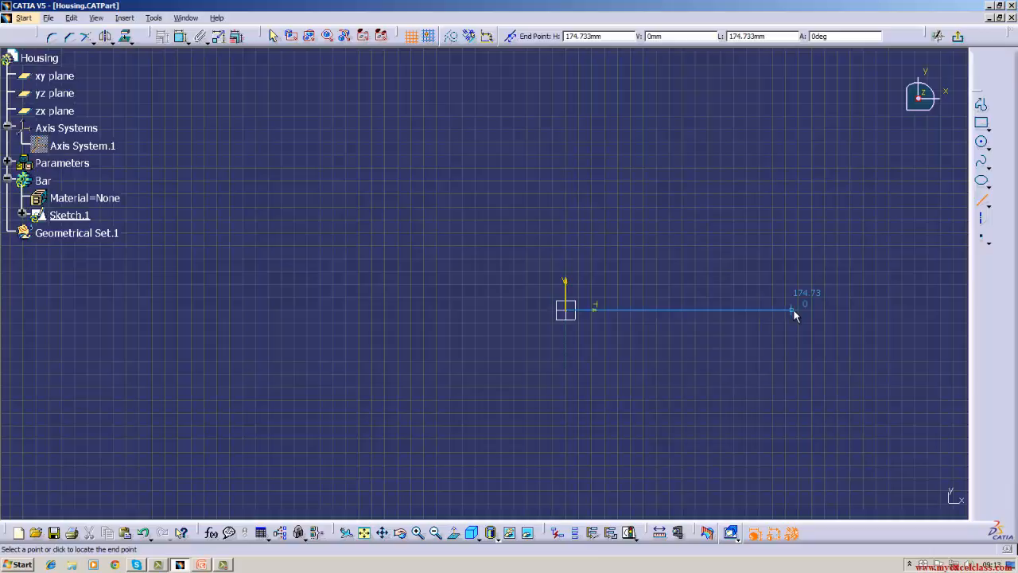
{"action": "key", "text": "Escape"}
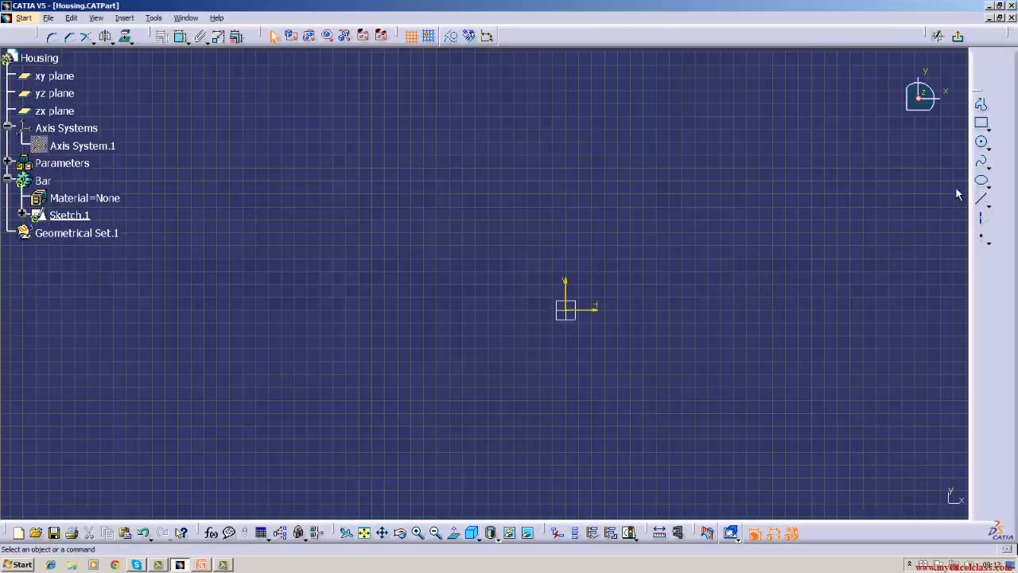
Draw a rectangle with its lower-left corner at the sketch origin, extending along the positive H and V axes.
{"action": "left_click", "coordinate": [982, 132]}
{"action": "left_click", "coordinate": [566, 311]}
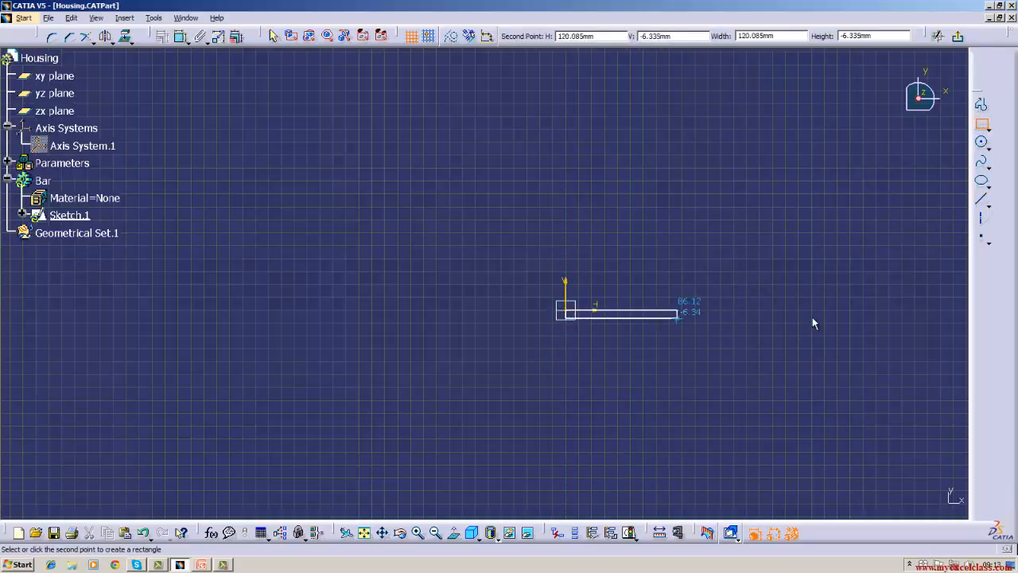
{"action": "left_click", "coordinate": [732, 134]}
{"action": "left_click", "coordinate": [673, 350]}
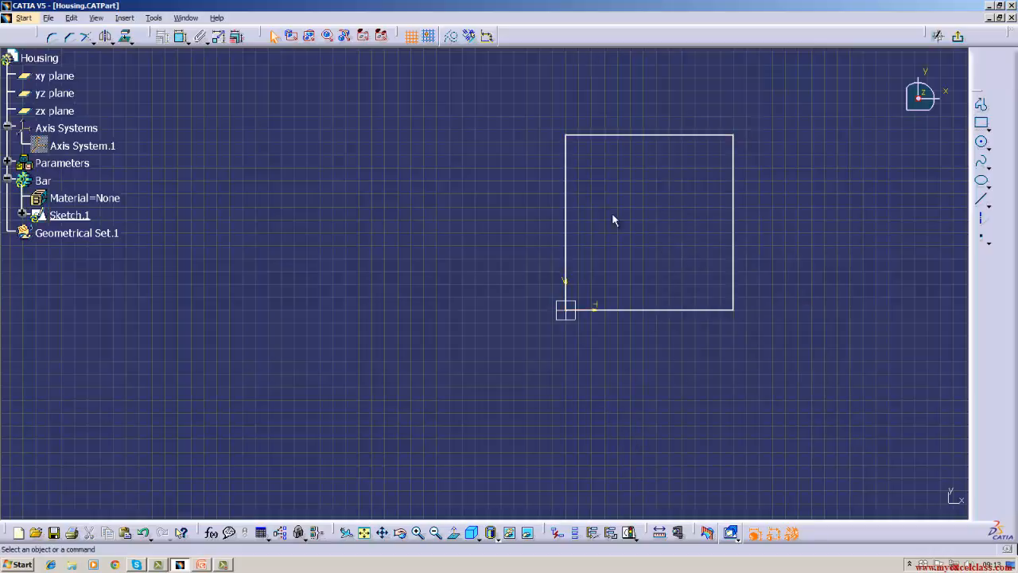
Select the rectangle's upper edge and turn the geometrical constraints option back on for the sketch.
{"action": "left_click", "coordinate": [615, 136]}
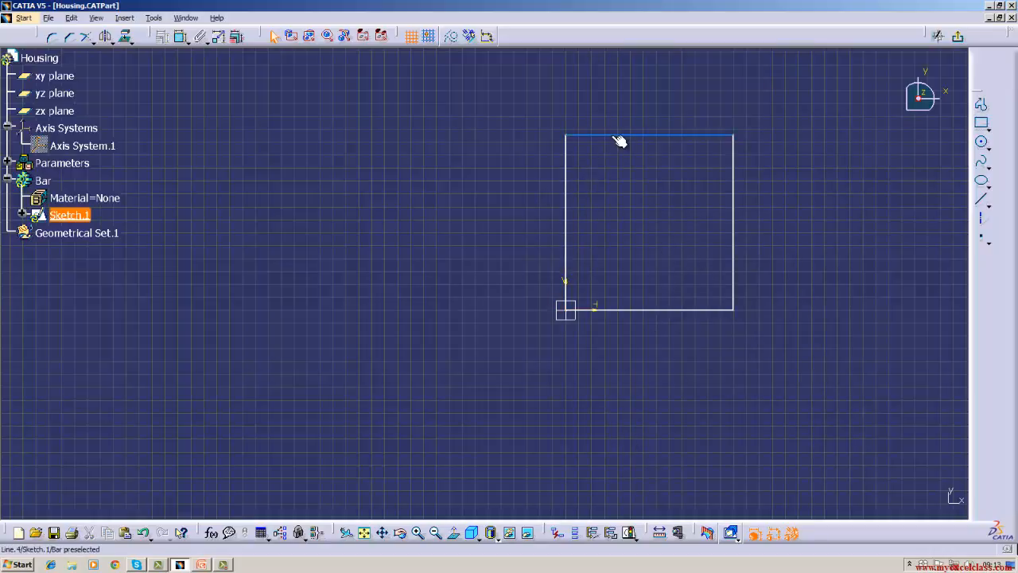
{"action": "right_click", "coordinate": [616, 136]}
{"action": "left_click", "coordinate": [436, 98]}
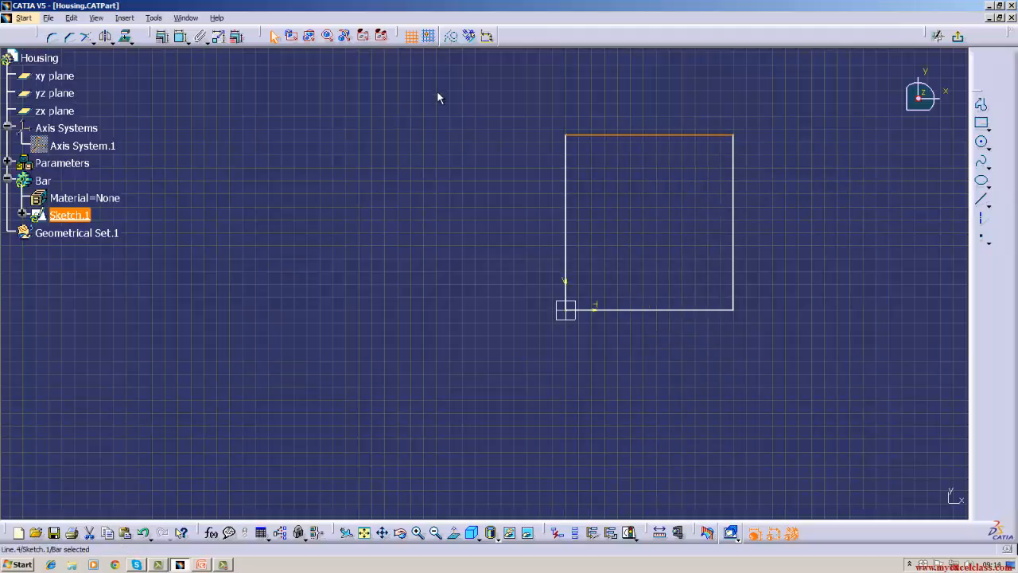
{"action": "left_click", "coordinate": [470, 38]}
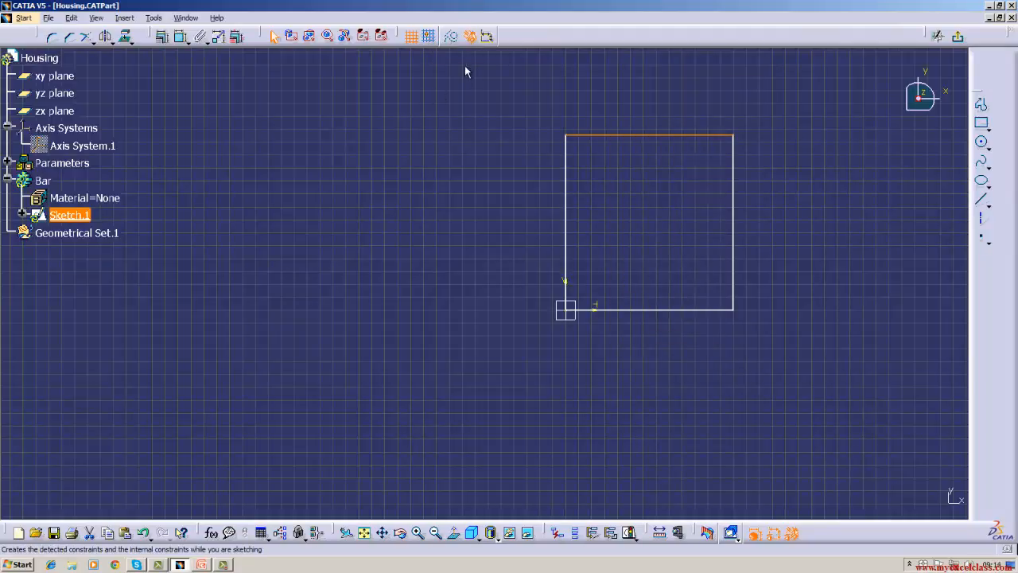
Draw a larger rectangle about 157 mm wide and 173 mm high from the sketch origin over the existing one, and undo it.
{"action": "left_click", "coordinate": [866, 266]}
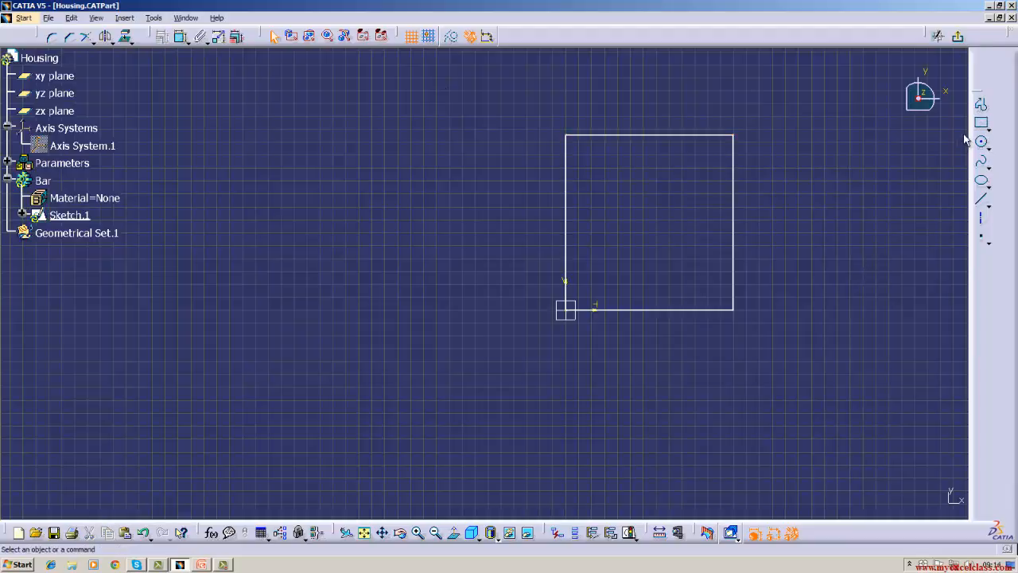
{"action": "left_click", "coordinate": [981, 123]}
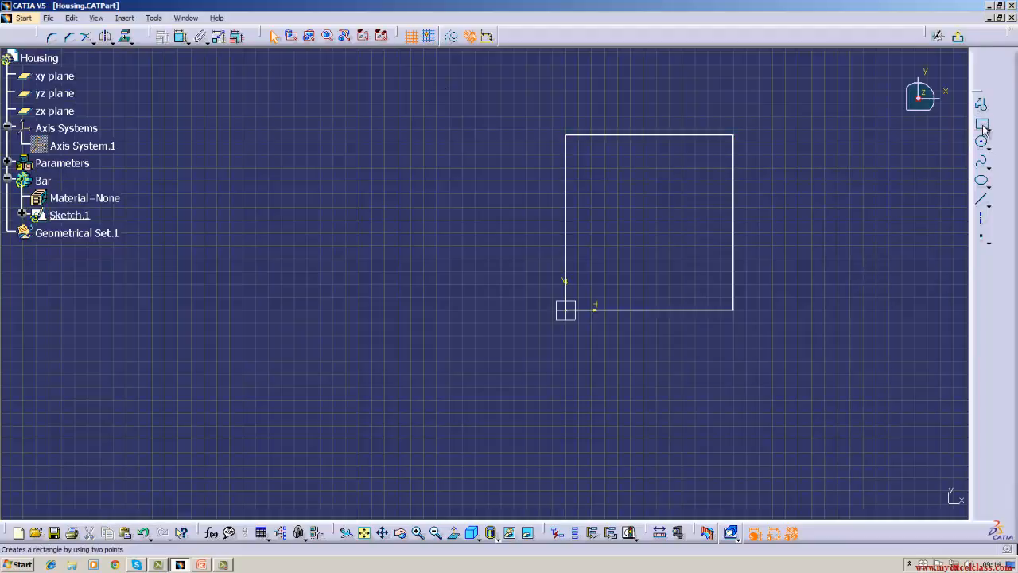
{"action": "left_click", "coordinate": [565, 310]}
{"action": "left_click", "coordinate": [769, 86]}
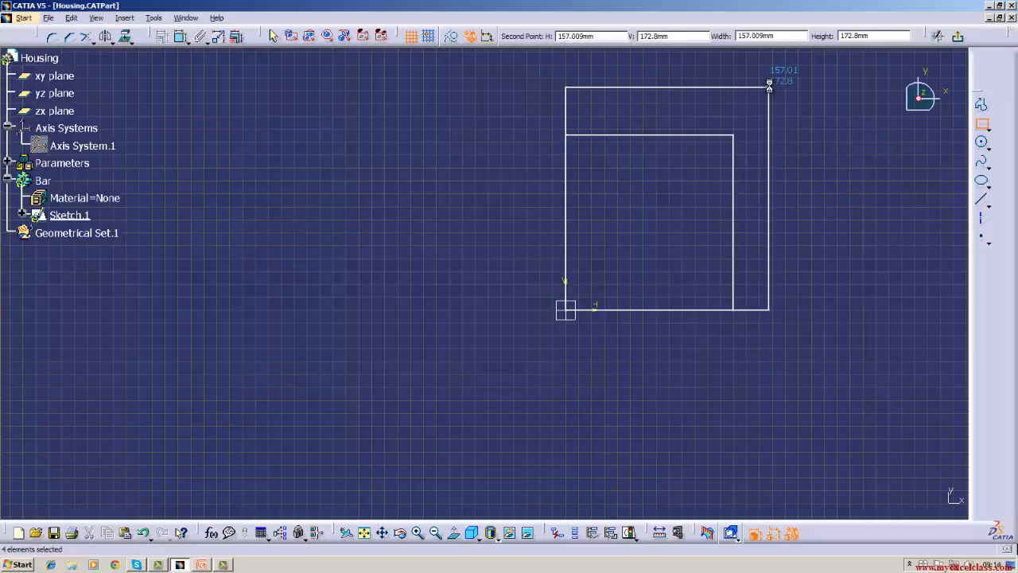
{"action": "left_click", "coordinate": [676, 86]}
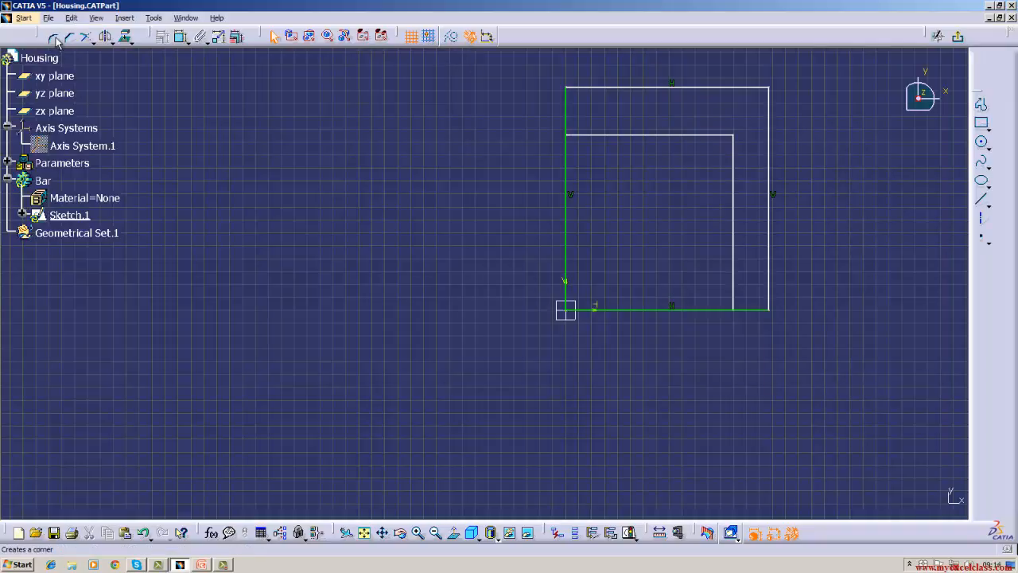
{"action": "left_click", "coordinate": [71, 17]}
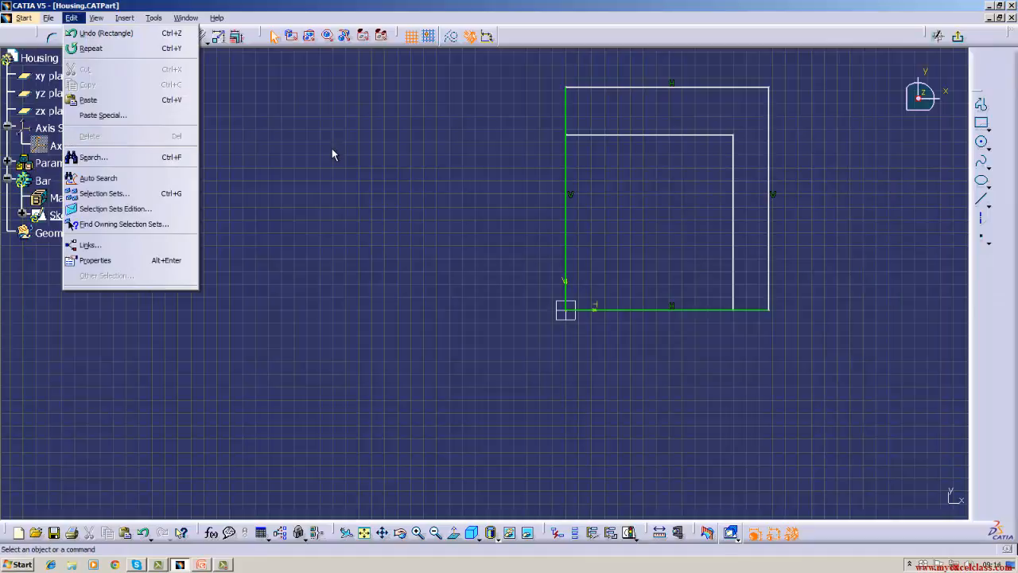
{"action": "left_click", "coordinate": [106, 32]}
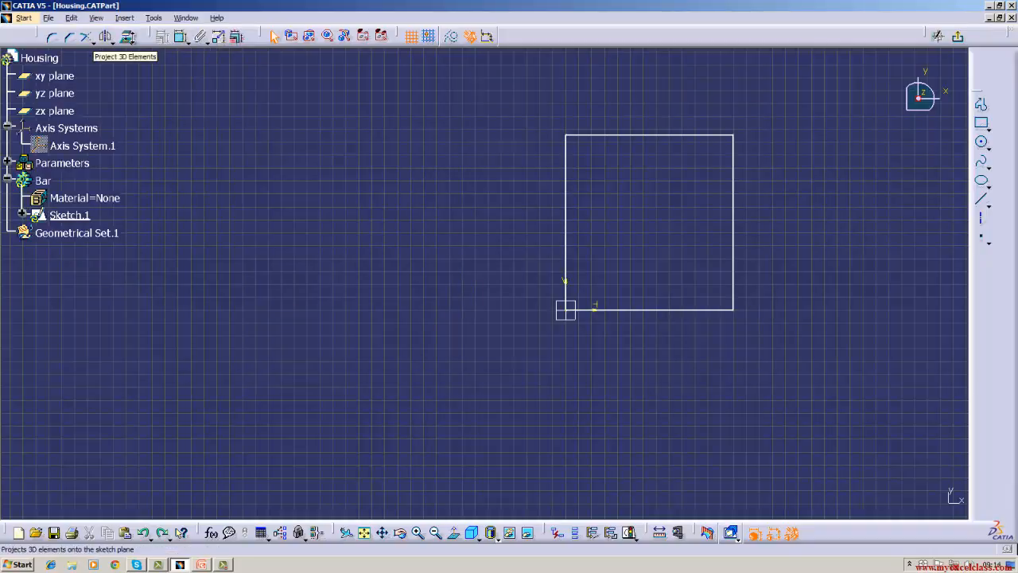
Try applying Vertical and Horizontal constraints to all the rectangle's edges at once, and undo them.
{"action": "left_click_drag", "start_coordinate": [486, 89], "coordinate": [794, 334]}
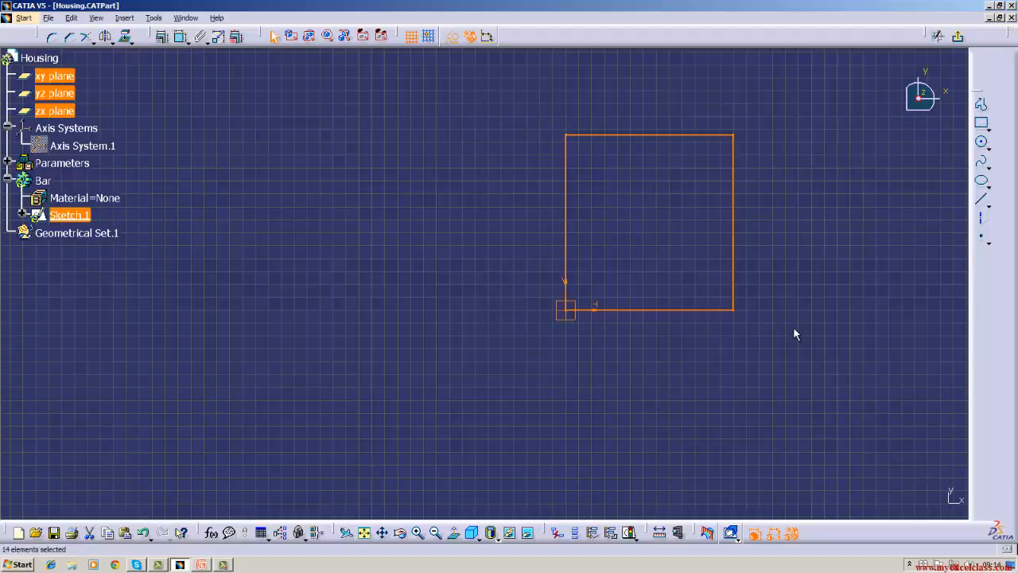
{"action": "left_click", "coordinate": [162, 36]}
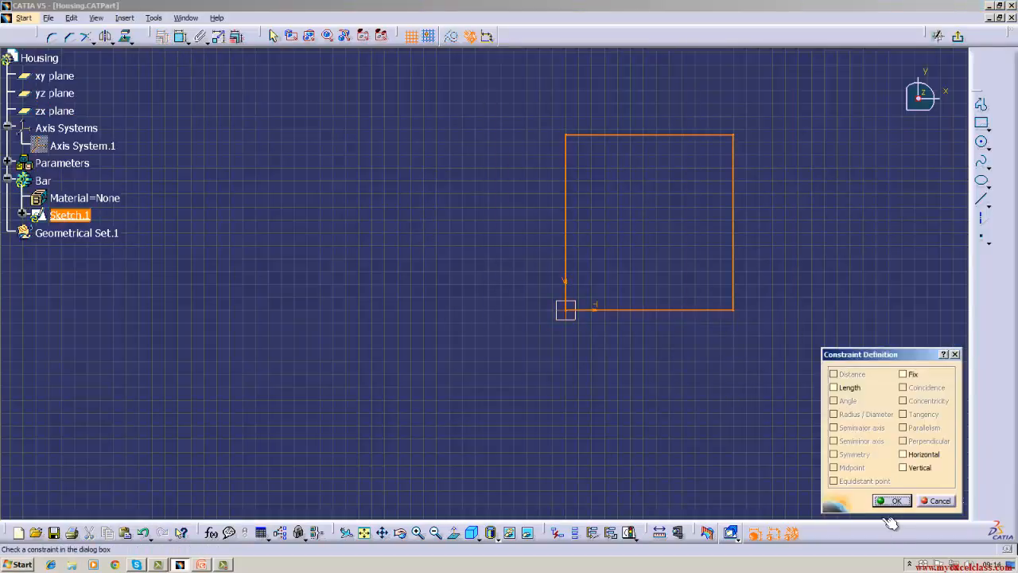
{"action": "left_click", "coordinate": [902, 468]}
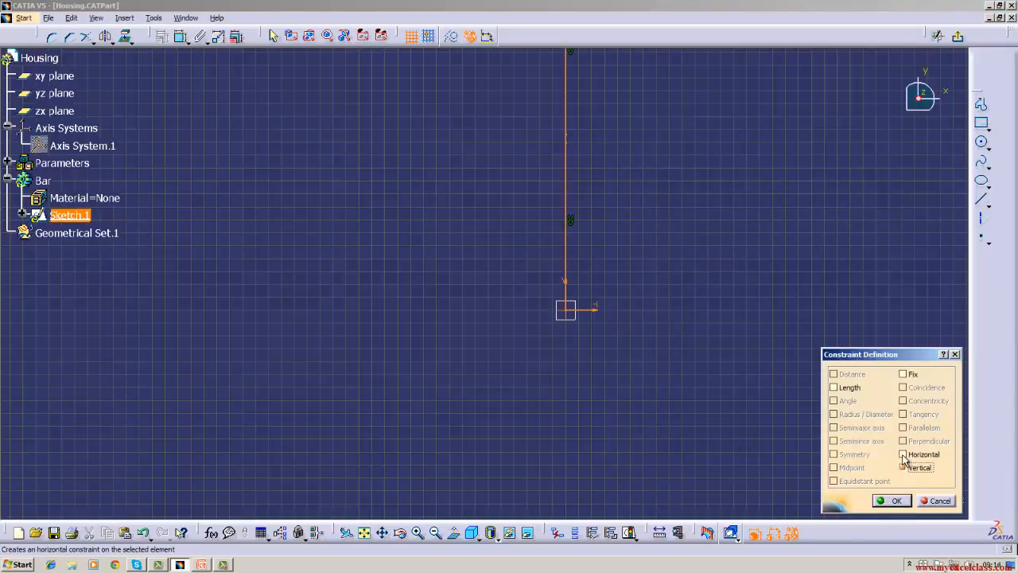
{"action": "left_click", "coordinate": [903, 454]}
{"action": "left_click", "coordinate": [889, 501]}
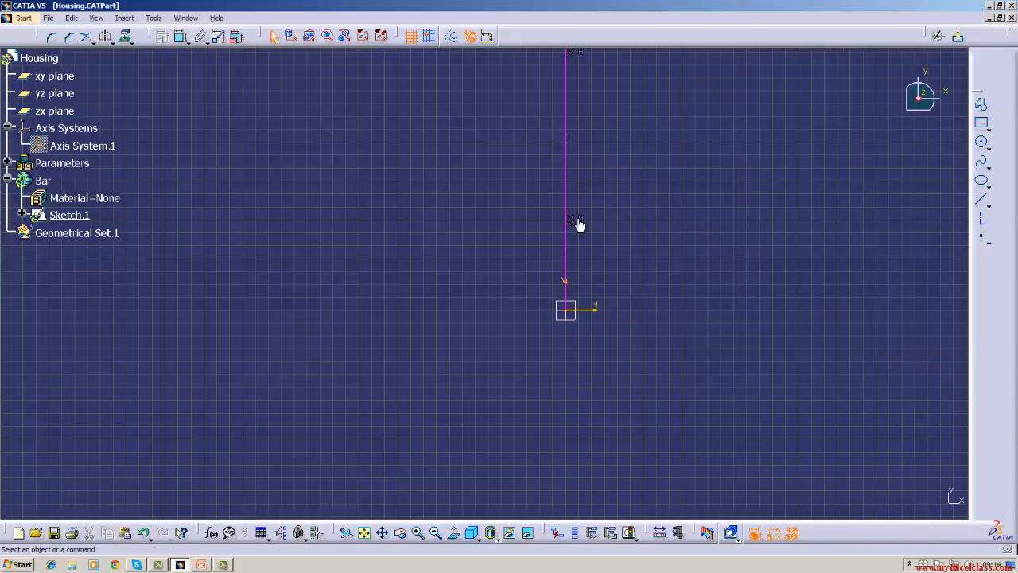
{"action": "left_click", "coordinate": [71, 18]}
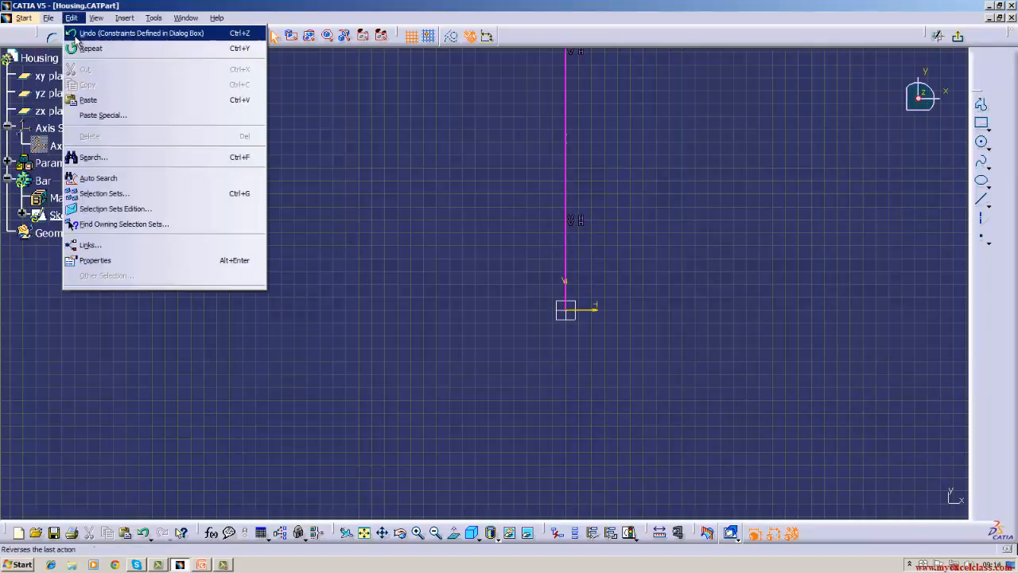
{"action": "left_click", "coordinate": [77, 34]}
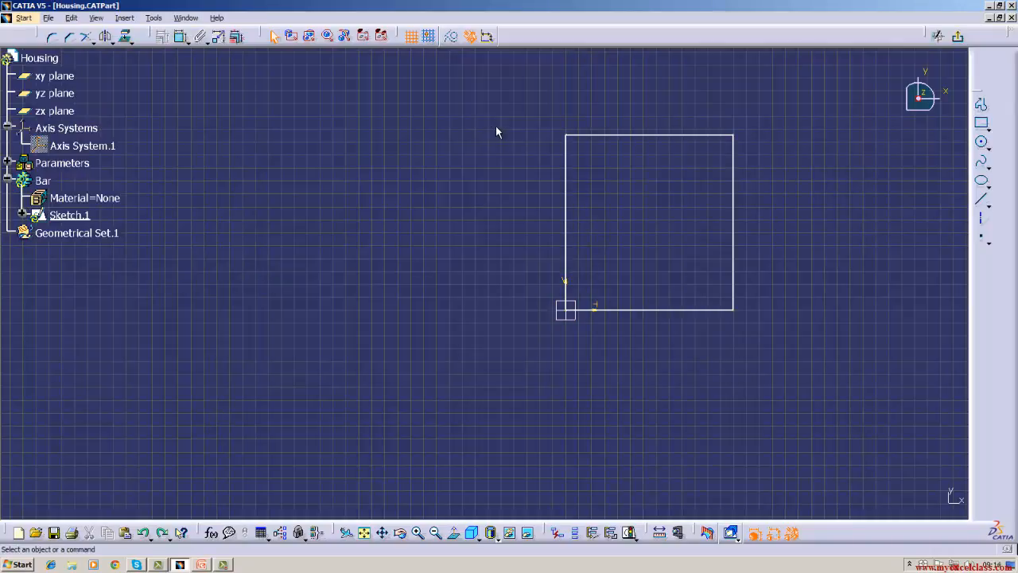
Delete the whole unconstrained rectangle from the sketch.
{"action": "mouse_move", "coordinate": [517, 106]}
{"action": "left_mouse_down"}
{"action": "mouse_move", "coordinate": [521, 255]}
{"action": "mouse_move", "coordinate": [732, 377]}
{"action": "mouse_move", "coordinate": [752, 379]}
{"action": "left_mouse_up"}
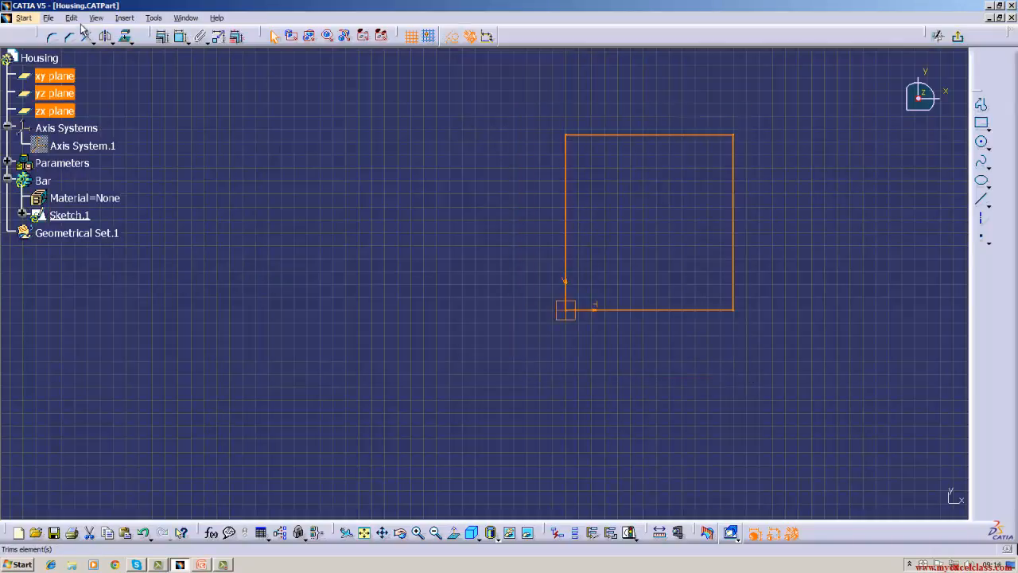
{"action": "left_click", "coordinate": [71, 17]}
{"action": "left_click", "coordinate": [89, 135]}
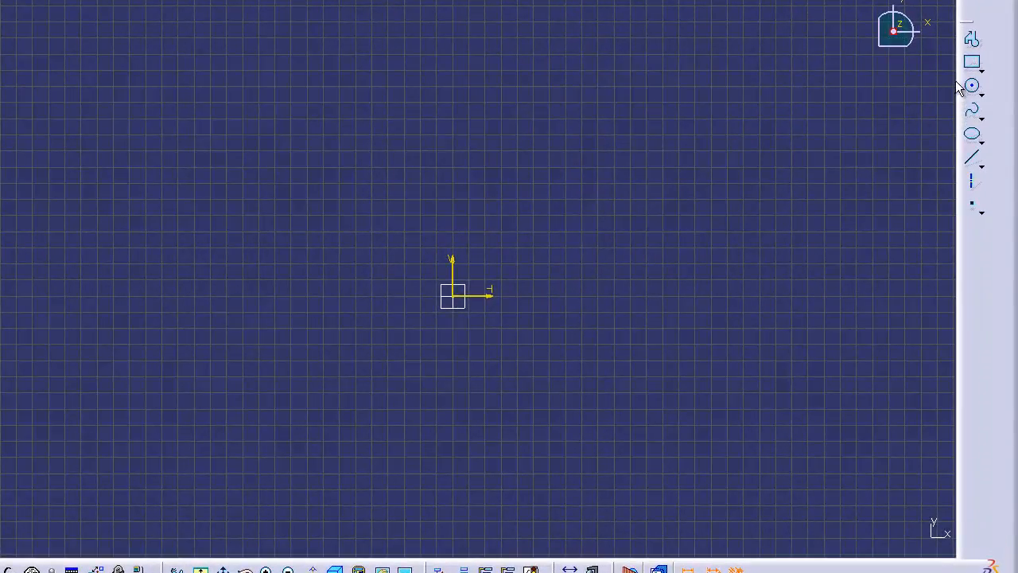
Draw a rectangle about 125 mm wide and 151 mm high with its lower-left corner at the sketch origin.
{"action": "left_click", "coordinate": [972, 62]}
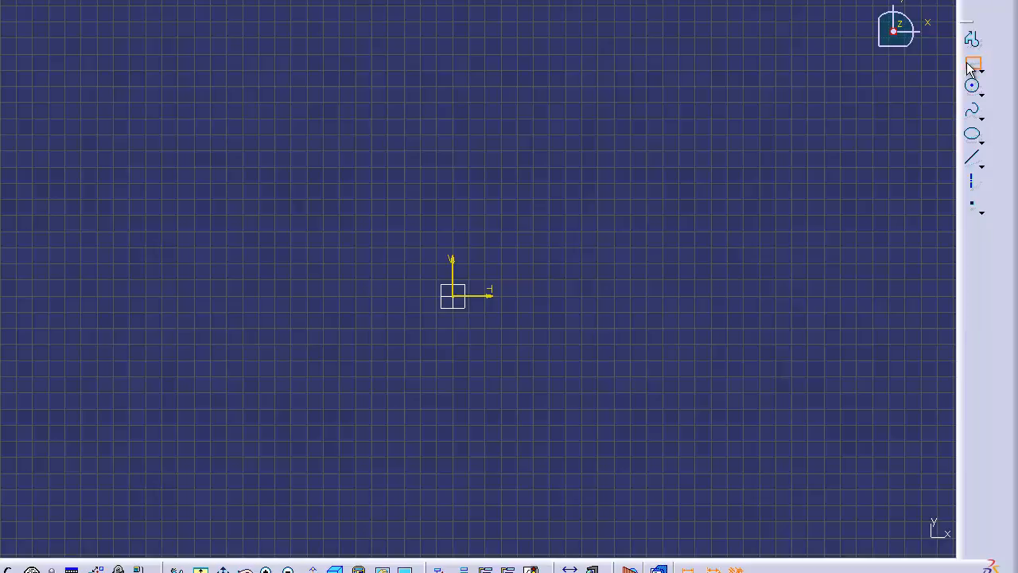
{"action": "left_click", "coordinate": [452, 295]}
{"action": "left_click", "coordinate": [654, 53]}
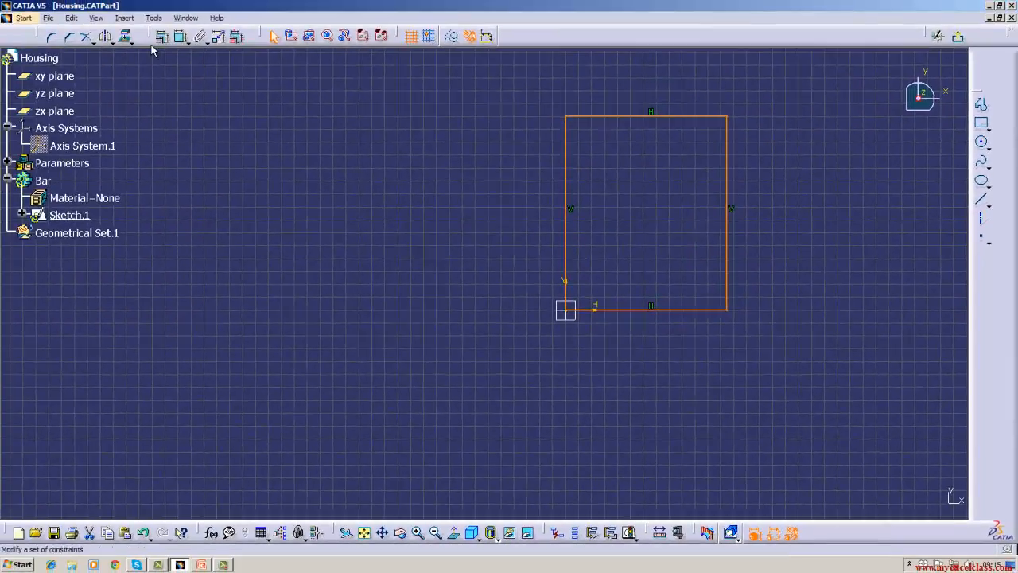
Add Length constraints to all four edges of the rectangle at once.
{"action": "left_click", "coordinate": [161, 40]}
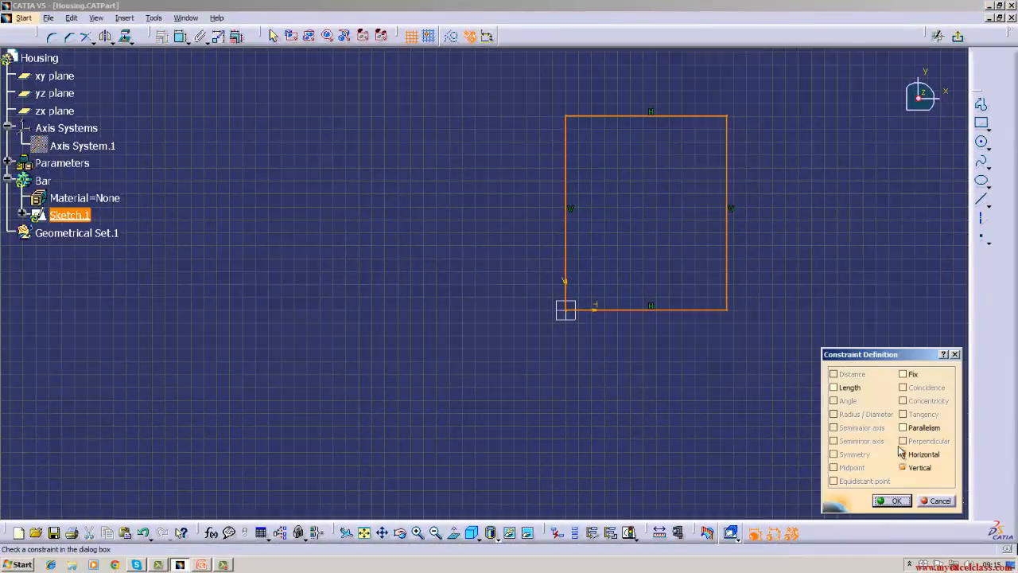
{"action": "left_click", "coordinate": [840, 389]}
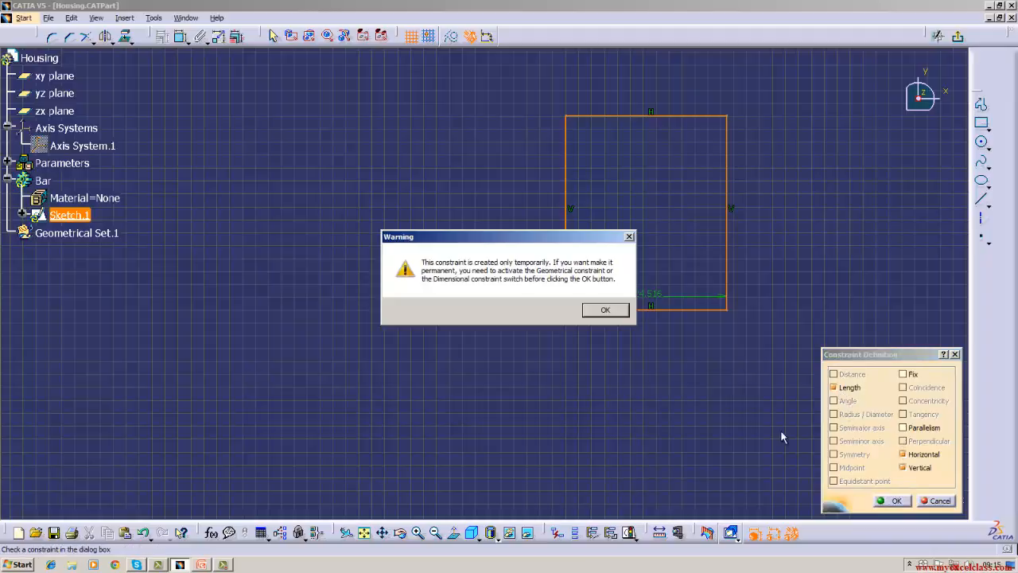
{"action": "left_click", "coordinate": [606, 310]}
{"action": "left_click", "coordinate": [602, 311]}
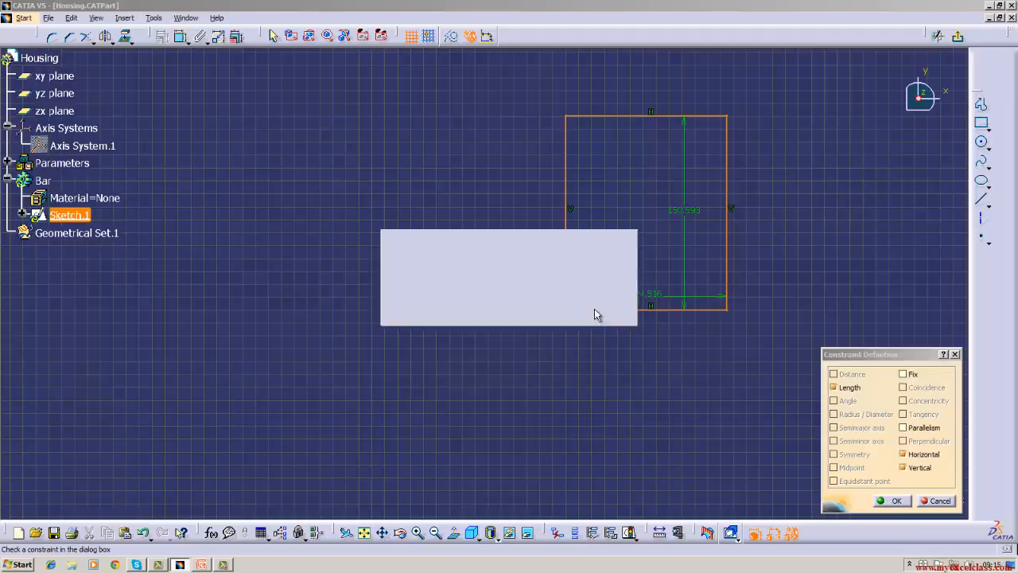
{"action": "left_click", "coordinate": [602, 311]}
{"action": "left_click", "coordinate": [602, 311]}
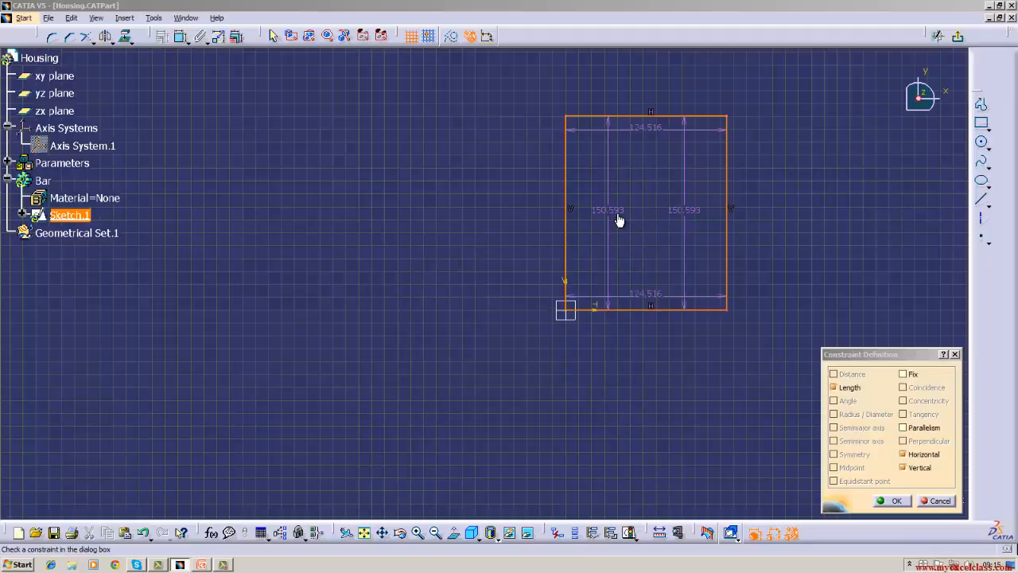
{"action": "left_click", "coordinate": [896, 500]}
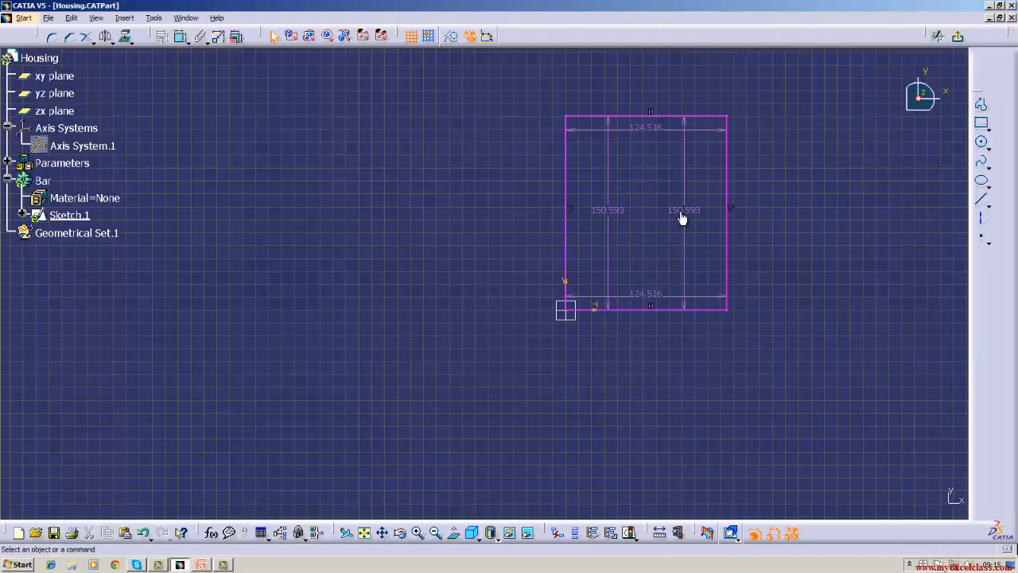
Undo the length constraints on the rectangle and deselect its edges.
{"action": "left_click", "coordinate": [71, 17]}
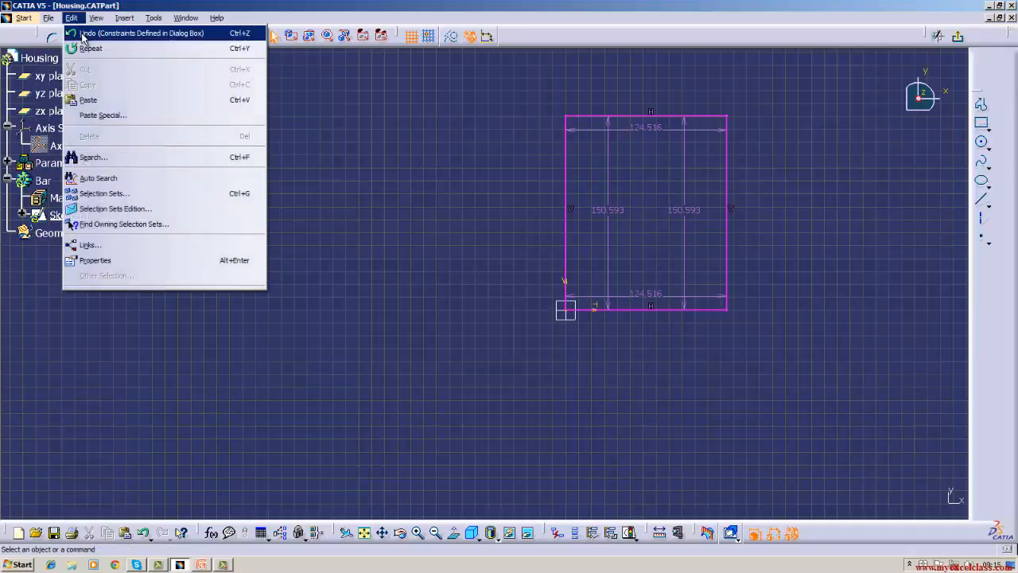
{"action": "left_click", "coordinate": [83, 34]}
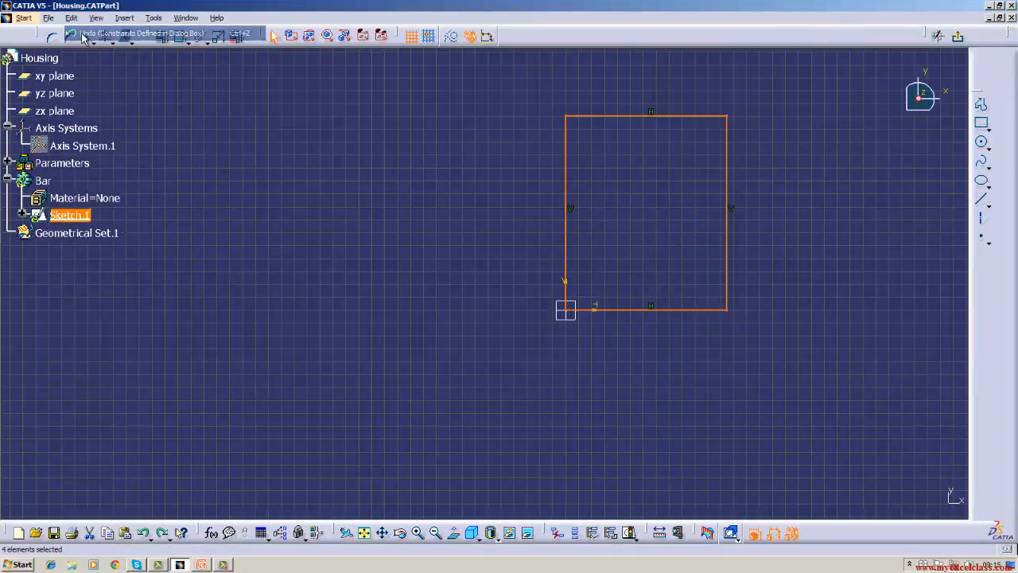
{"action": "left_click", "coordinate": [356, 182]}
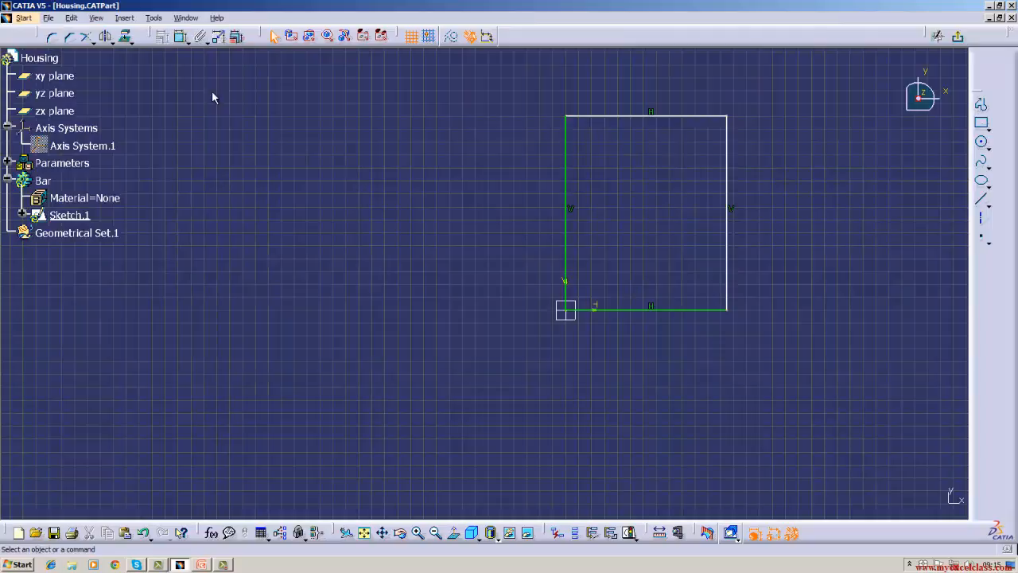
{"action": "left_click", "coordinate": [236, 36]}
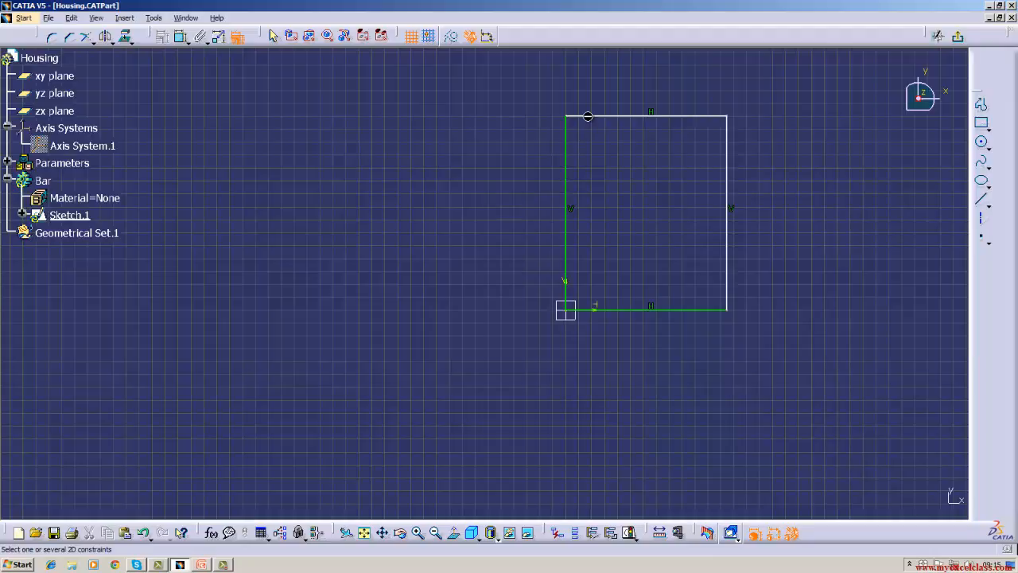
{"action": "key", "text": "Escape"}
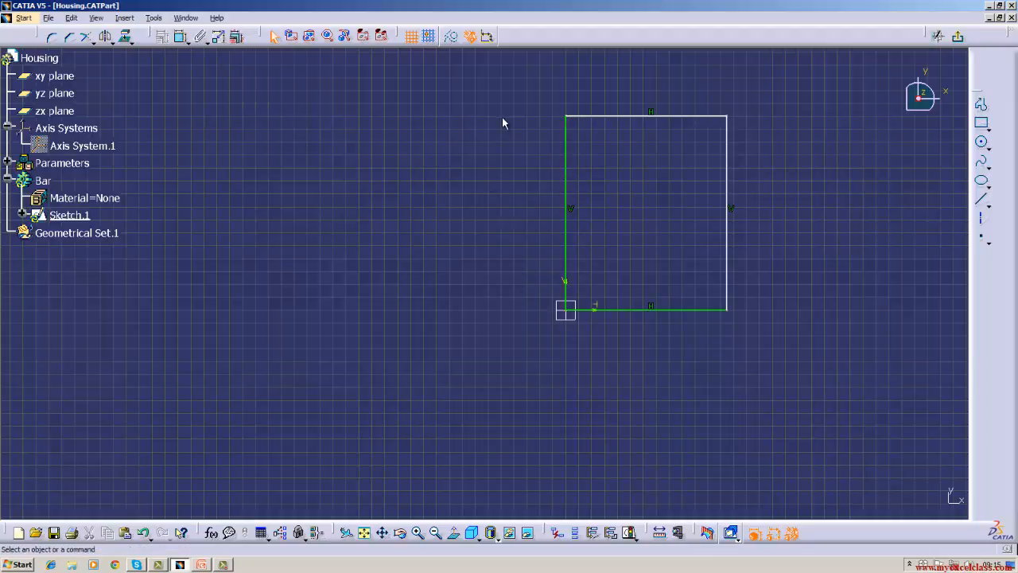
Try to apply Length constraints to the rectangle selected together with its existing horizontal and vertical constraints.
{"action": "mouse_move", "coordinate": [502, 108]}
{"action": "left_mouse_down"}
{"action": "mouse_move", "coordinate": [528, 287]}
{"action": "mouse_move", "coordinate": [812, 328]}
{"action": "left_mouse_up"}
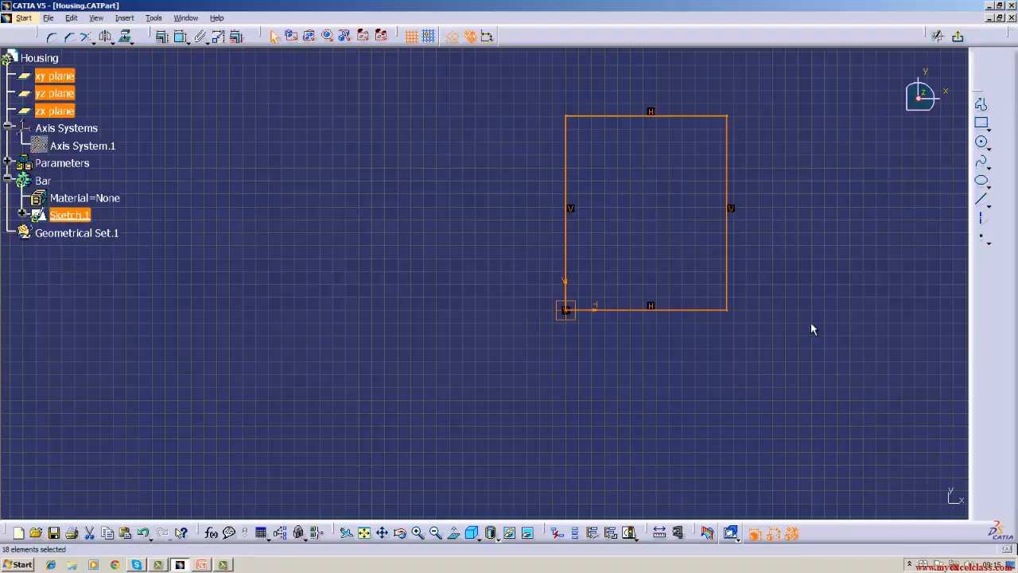
{"action": "left_click", "coordinate": [162, 37]}
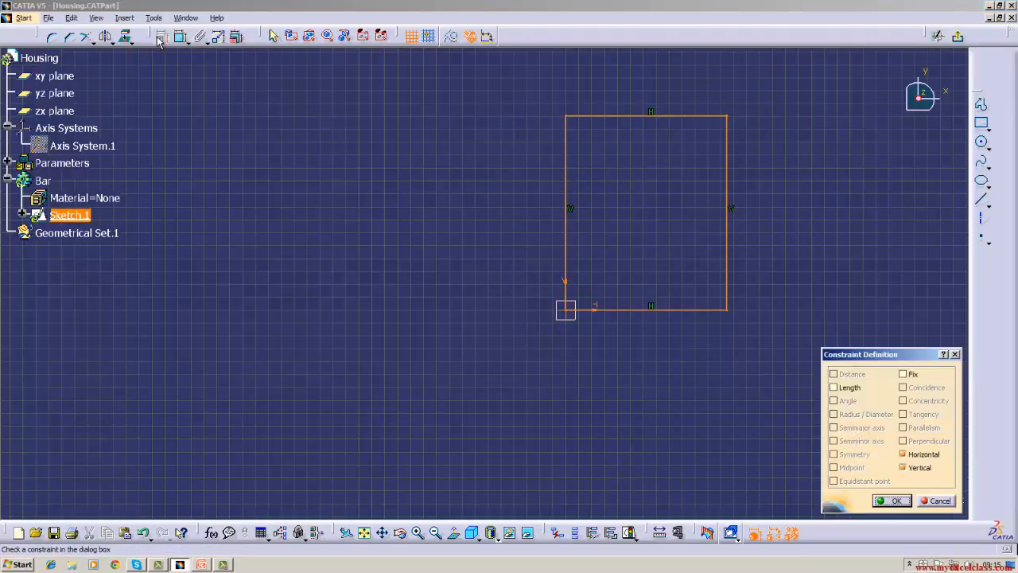
{"action": "left_click", "coordinate": [847, 388]}
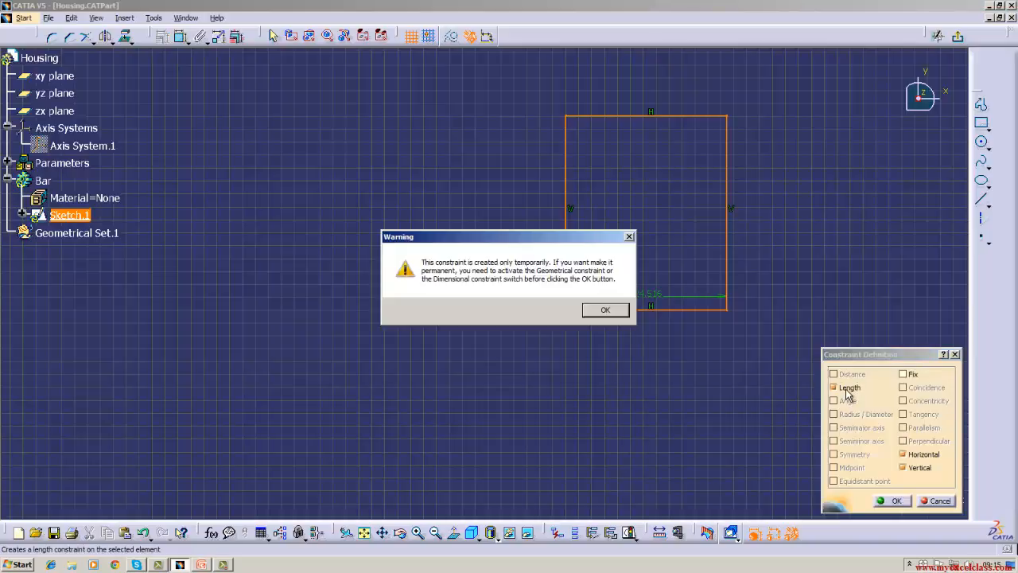
{"action": "left_click", "coordinate": [608, 312]}
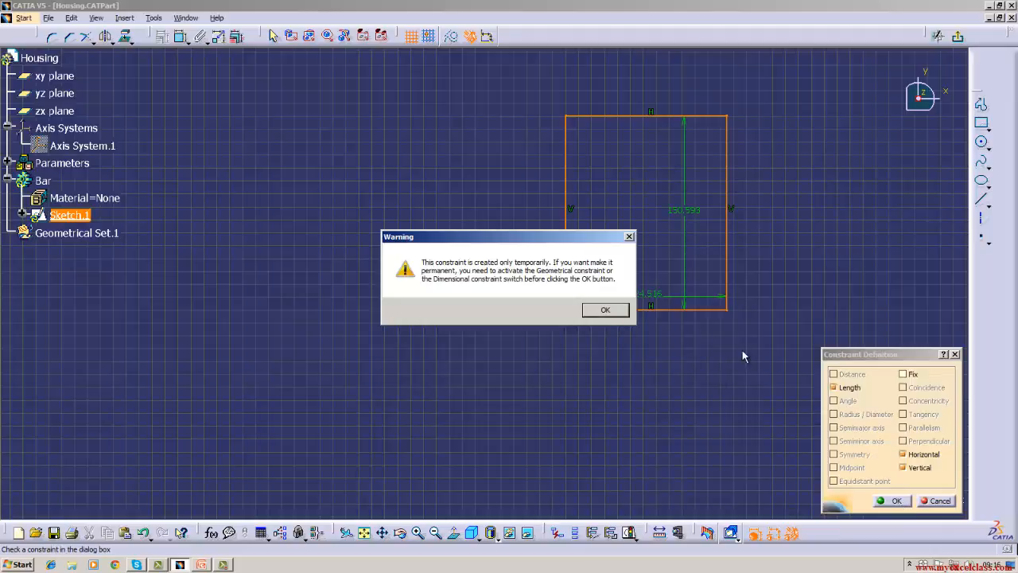
{"action": "left_click", "coordinate": [628, 240]}
{"action": "left_click", "coordinate": [628, 239]}
{"action": "left_click", "coordinate": [606, 310]}
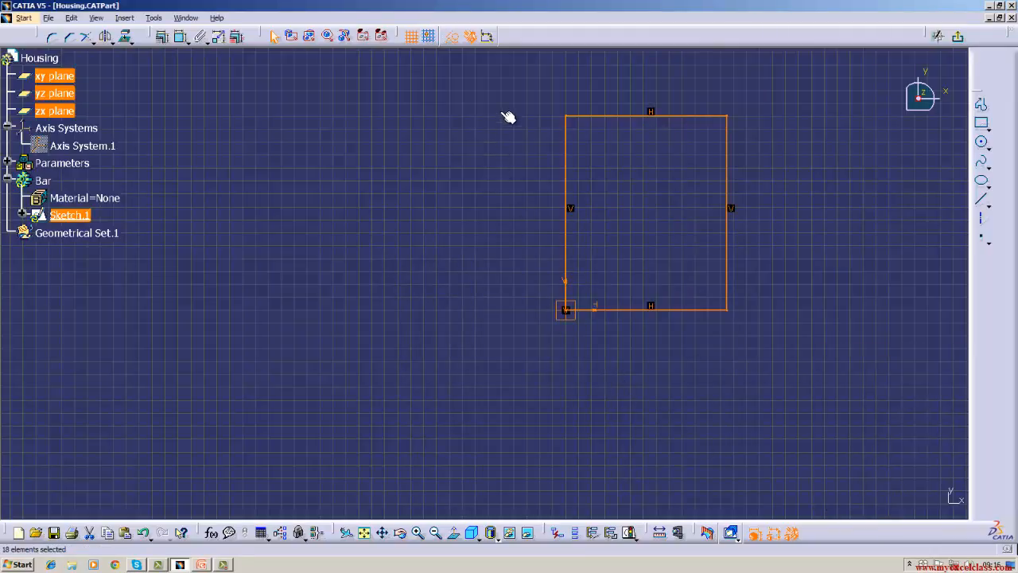
{"action": "left_click", "coordinate": [466, 191]}
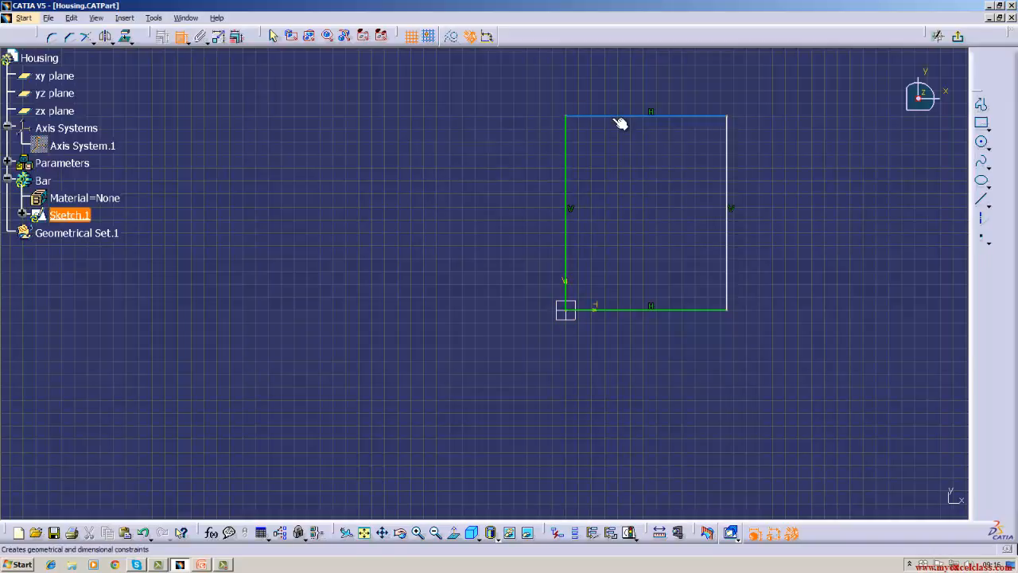
{"action": "left_click", "coordinate": [581, 113]}
{"action": "key", "text": "Escape"}
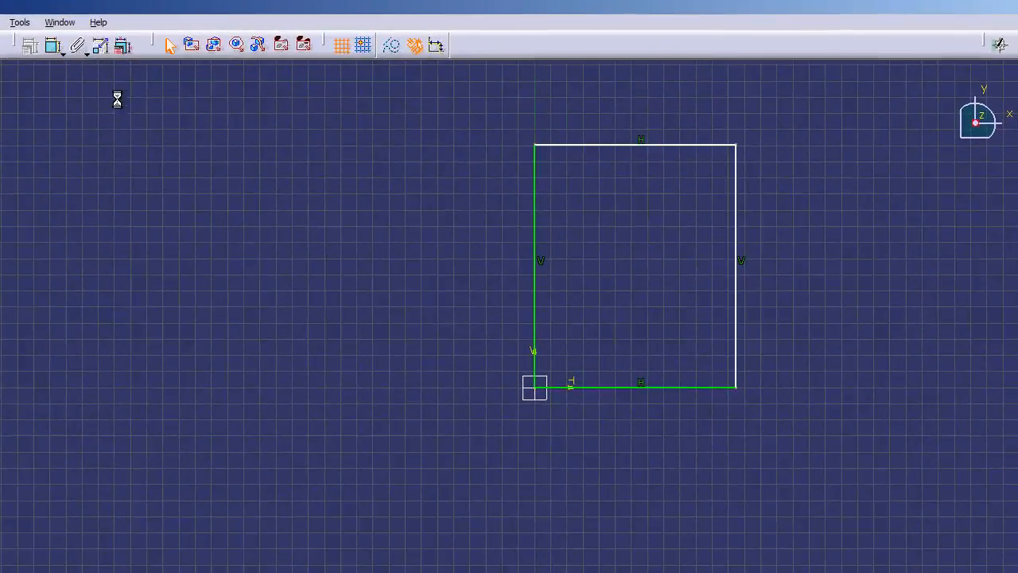
{"action": "left_click", "coordinate": [112, 44]}
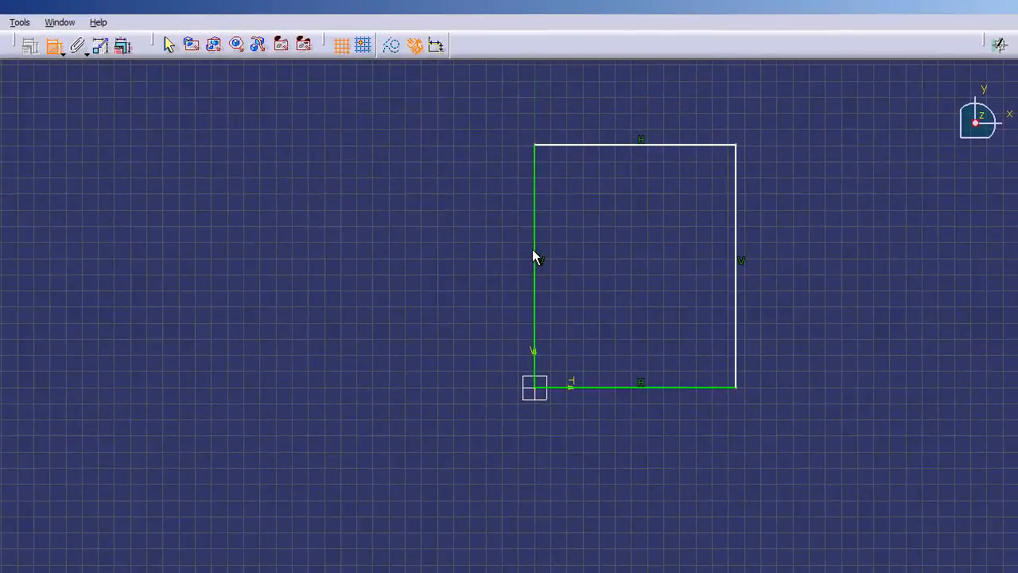
{"action": "left_click", "coordinate": [532, 259]}
{"action": "key", "text": "Escape"}
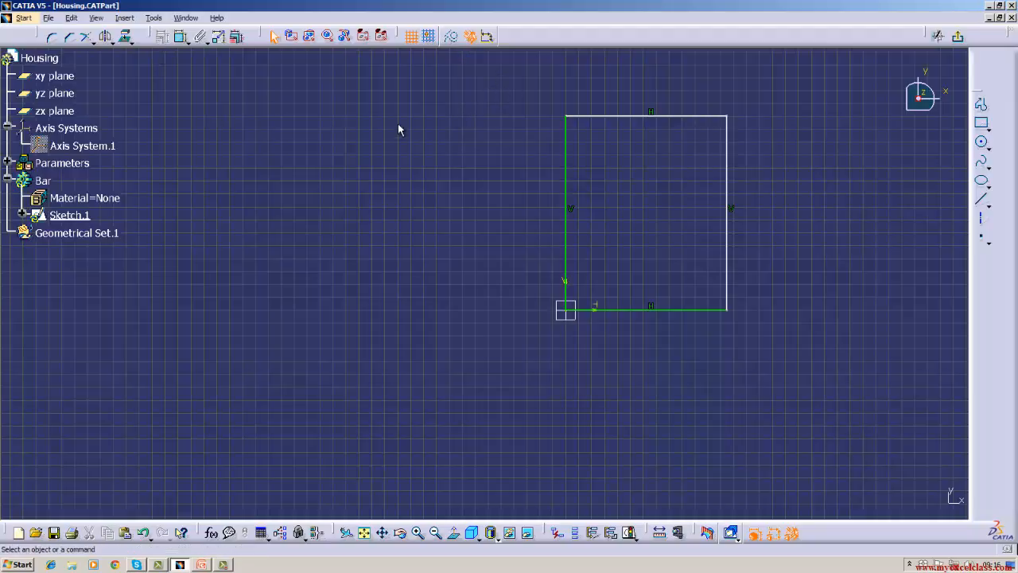
{"action": "left_click_drag", "start_coordinate": [423, 98], "coordinate": [802, 371]}
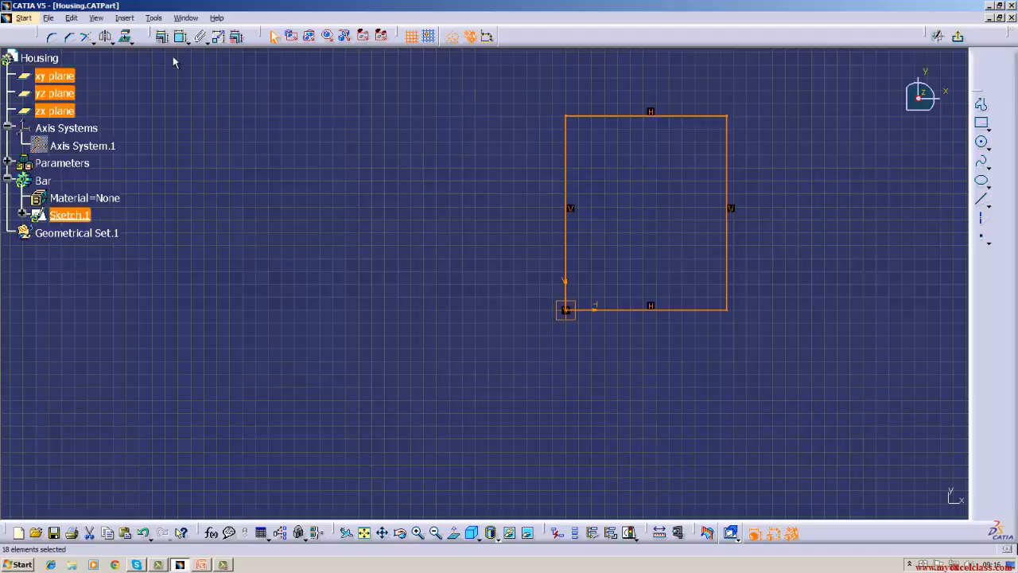
{"action": "left_click", "coordinate": [162, 37]}
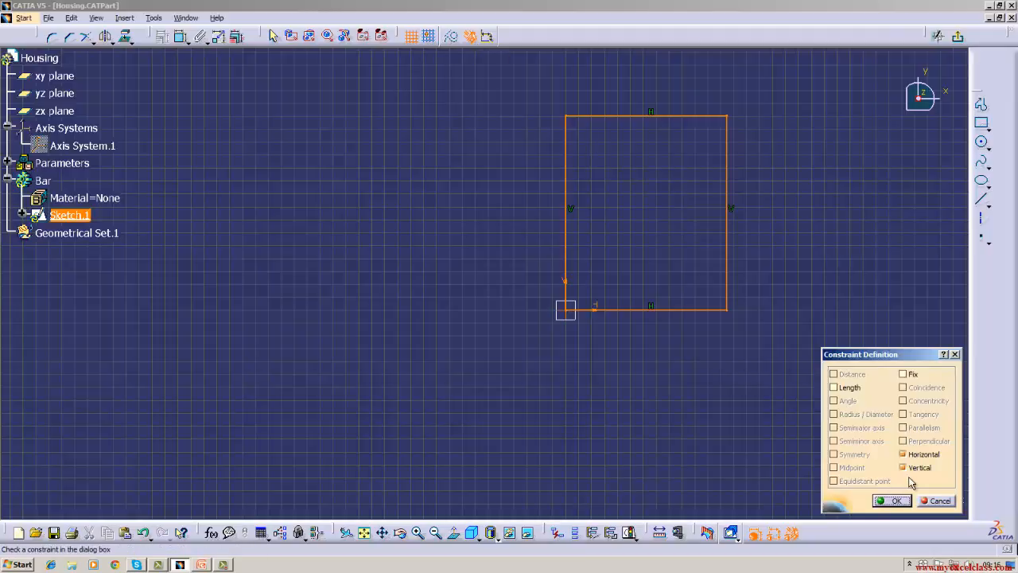
{"action": "left_click", "coordinate": [834, 387]}
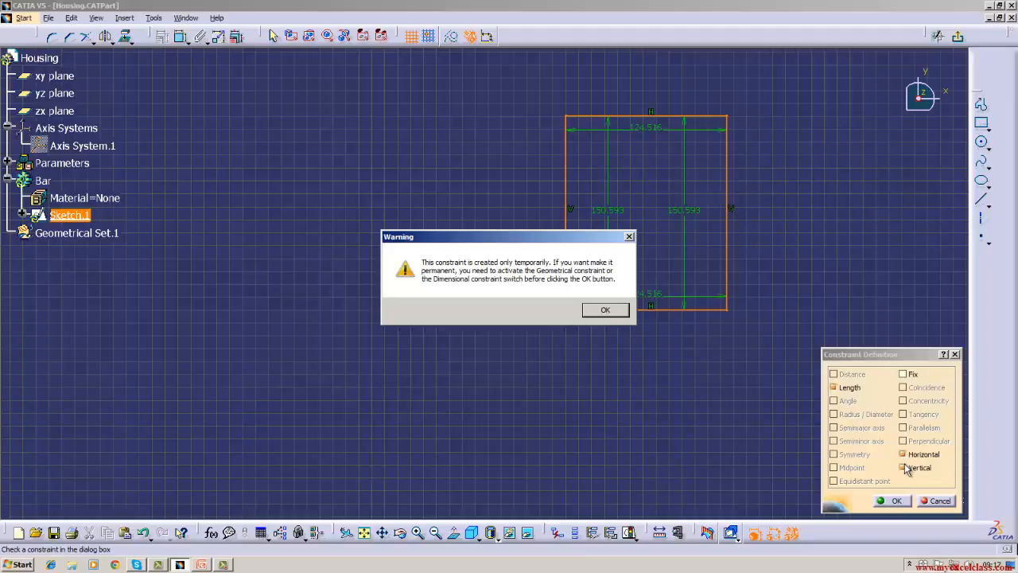
{"action": "left_click", "coordinate": [905, 468]}
{"action": "left_click", "coordinate": [609, 312]}
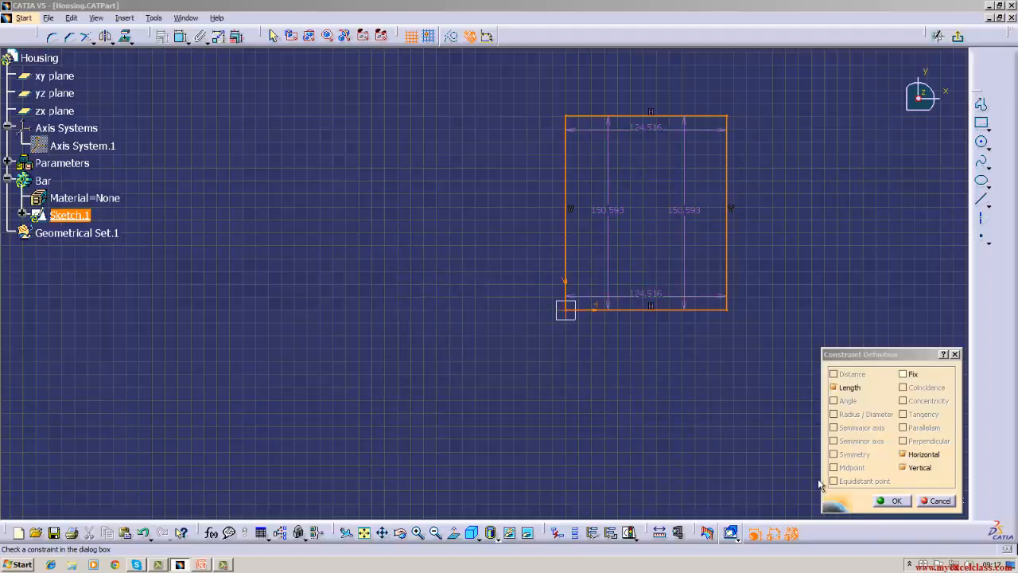
{"action": "left_click", "coordinate": [945, 499]}
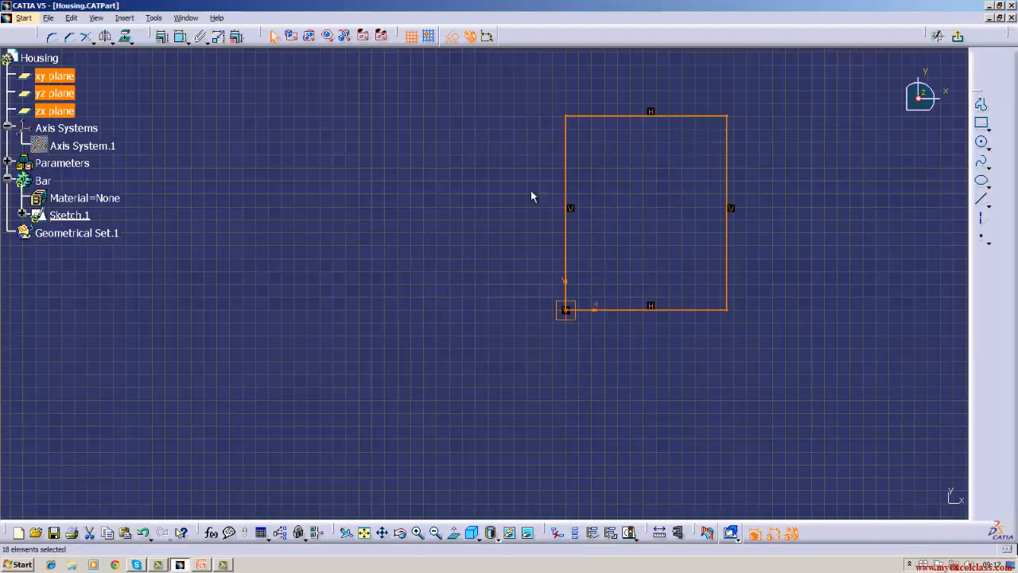
{"action": "left_click", "coordinate": [498, 142]}
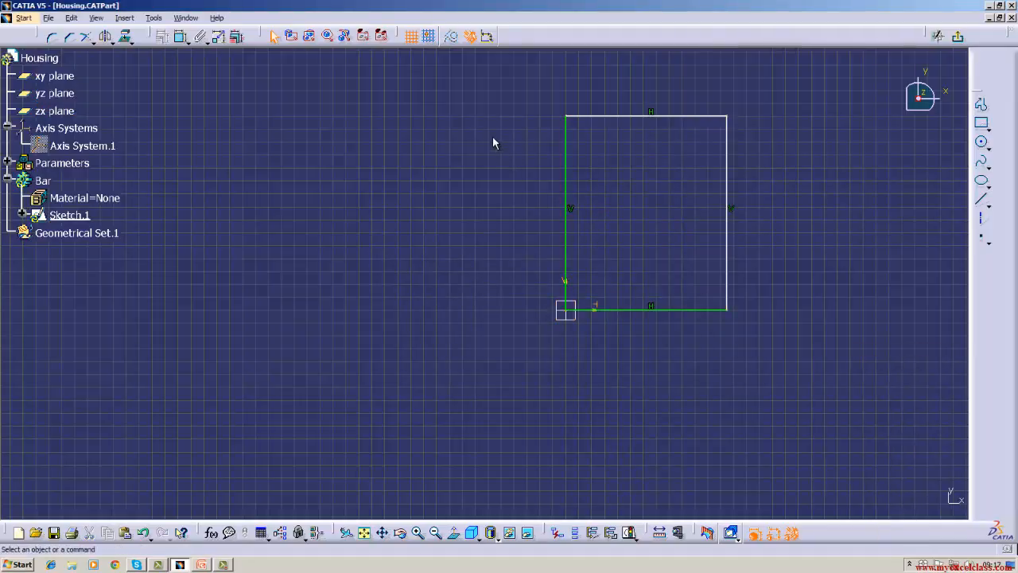
Delete the entire rectangle together with its constraints from the sketch.
{"action": "mouse_move", "coordinate": [442, 104]}
{"action": "left_mouse_down"}
{"action": "mouse_move", "coordinate": [525, 359]}
{"action": "mouse_move", "coordinate": [786, 402]}
{"action": "left_mouse_up"}
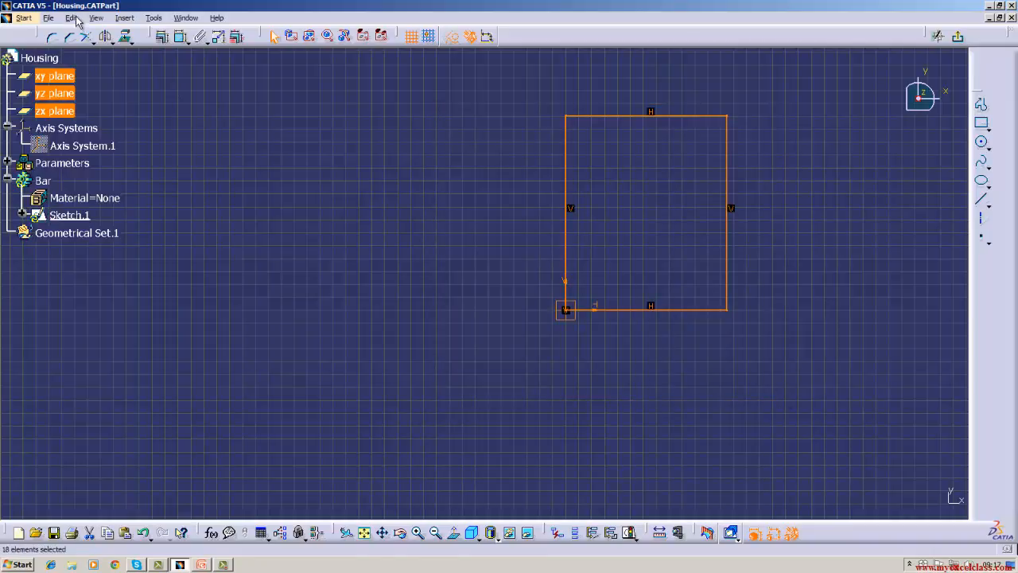
{"action": "left_click", "coordinate": [71, 17]}
{"action": "left_click", "coordinate": [97, 136]}
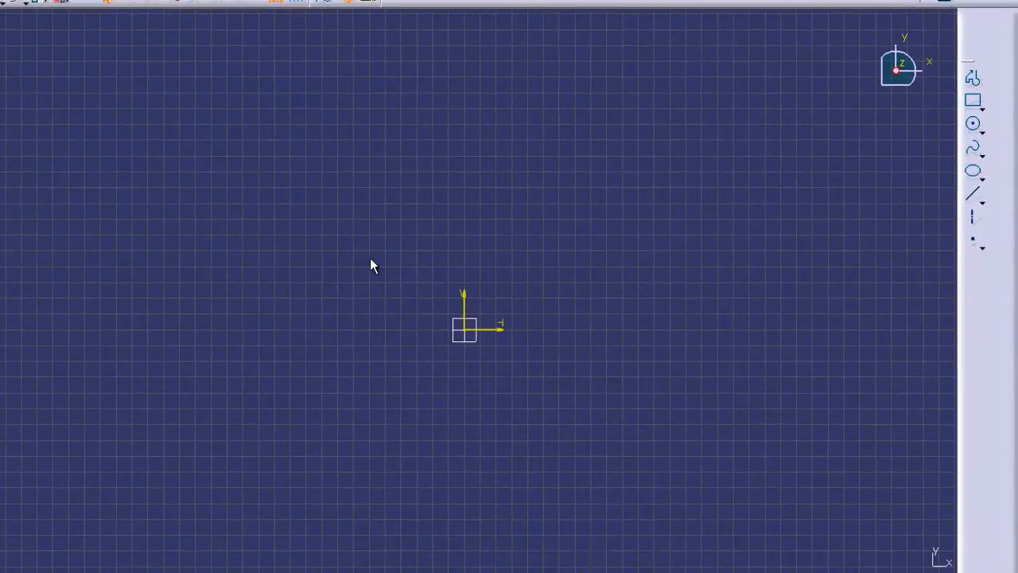
Draw a horizontal line about 146 mm long and a vertical line about 156 mm high, both starting at the sketch origin.
{"action": "left_click", "coordinate": [972, 194]}
{"action": "left_click", "coordinate": [466, 330]}
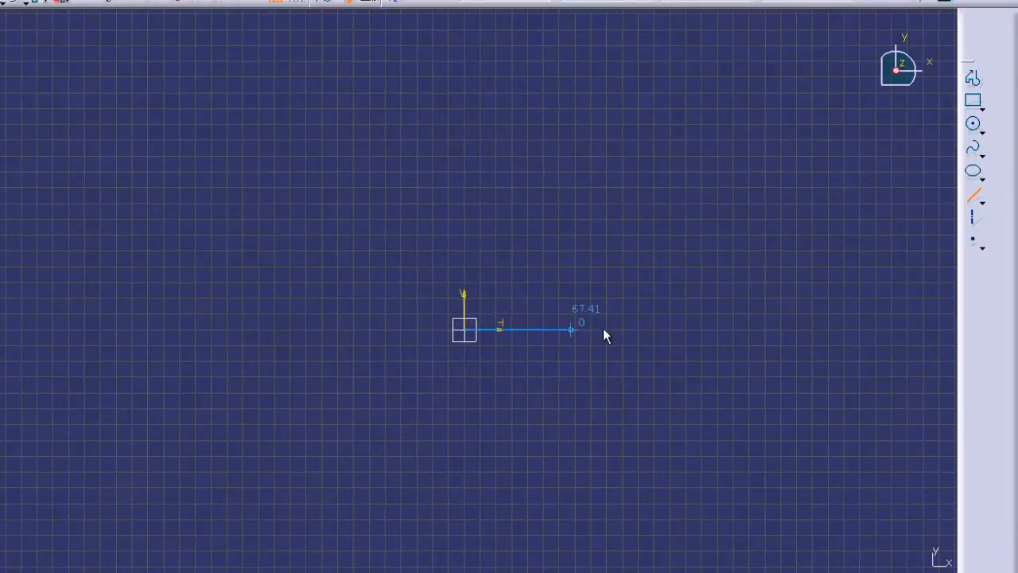
{"action": "left_click", "coordinate": [697, 330]}
{"action": "left_click", "coordinate": [972, 196]}
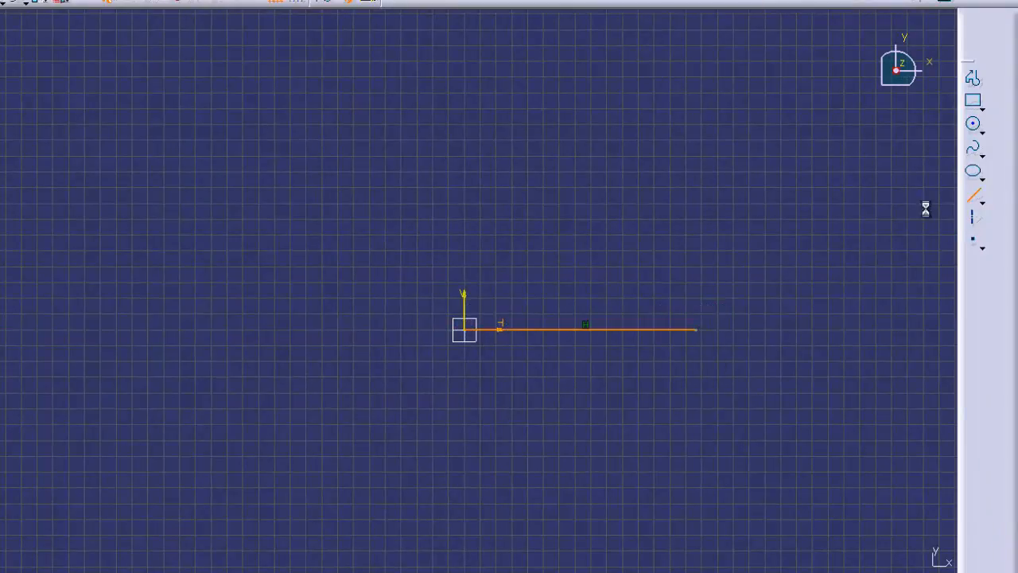
{"action": "left_click", "coordinate": [464, 329]}
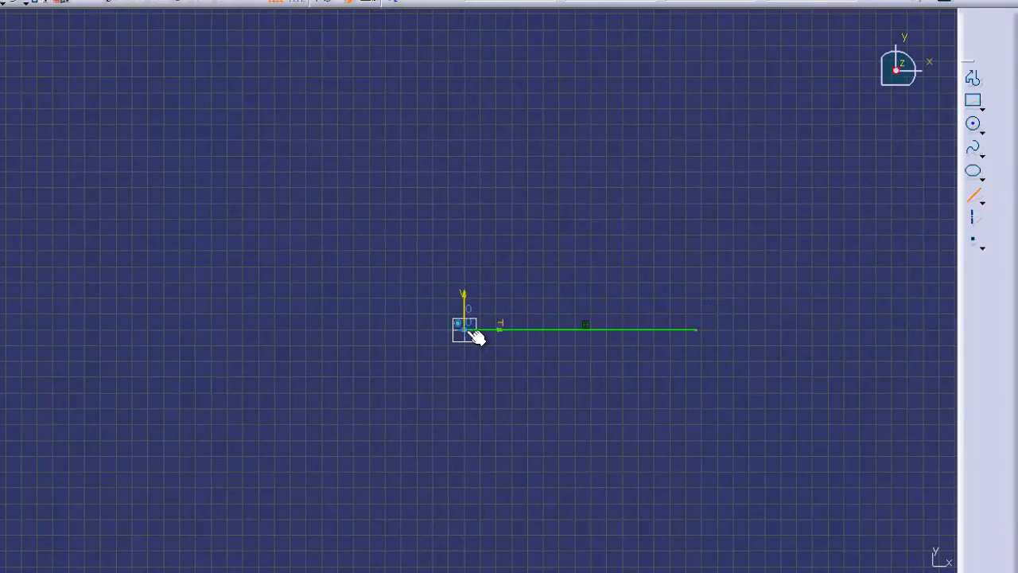
{"action": "left_click", "coordinate": [464, 84]}
Draw a short horizontal line about 23 mm long from the vertical line's upper end and a vertical one about 21 mm from the base line's free end.
{"action": "left_click", "coordinate": [972, 197]}
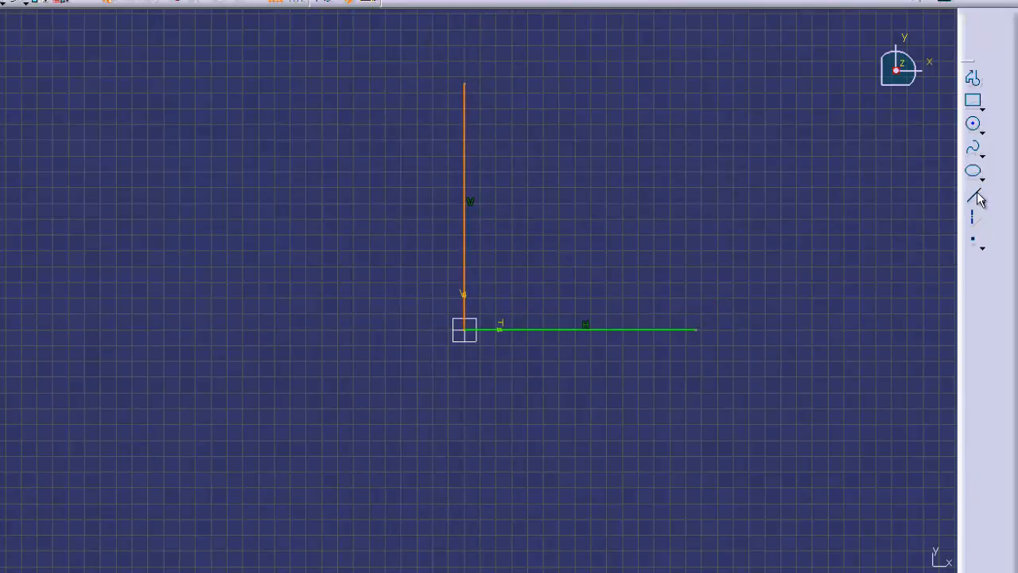
{"action": "left_click", "coordinate": [464, 84]}
{"action": "left_click", "coordinate": [500, 84]}
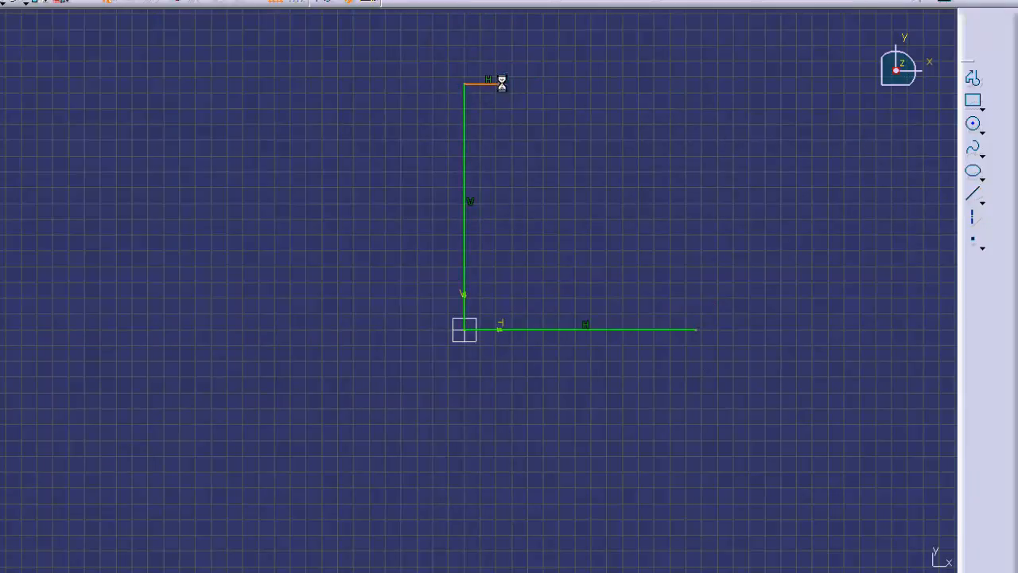
{"action": "left_click", "coordinate": [969, 200]}
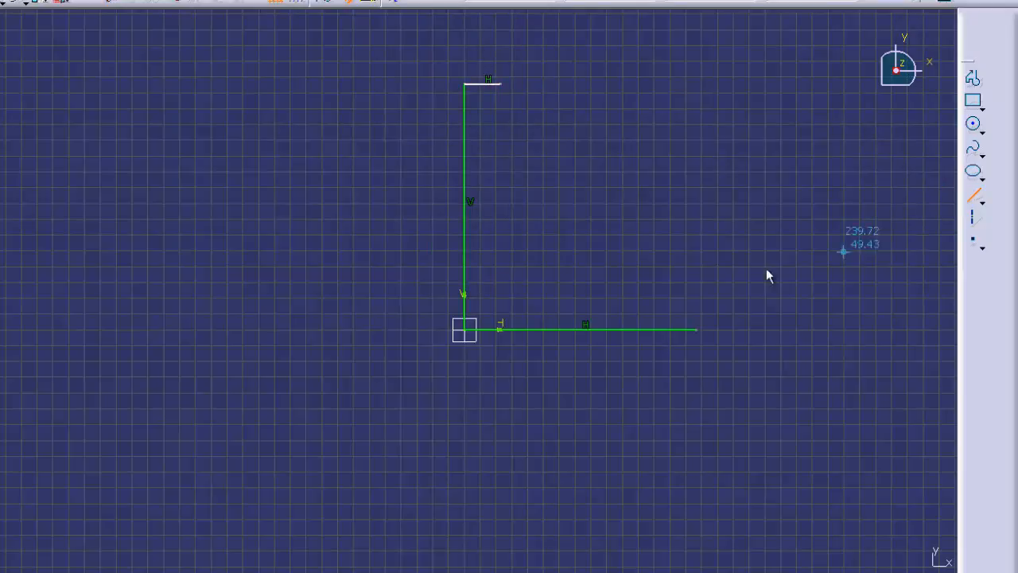
{"action": "left_click", "coordinate": [696, 329]}
{"action": "left_click", "coordinate": [696, 295]}
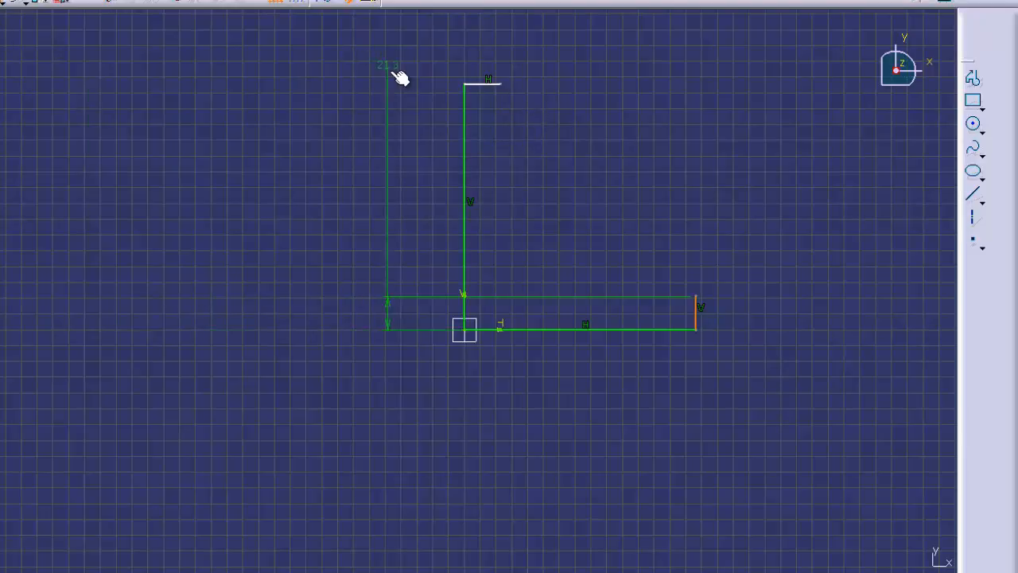
Place the length dimension of the short vertical line beside the profile and set it to 20 mm.
{"action": "left_click", "coordinate": [760, 297]}
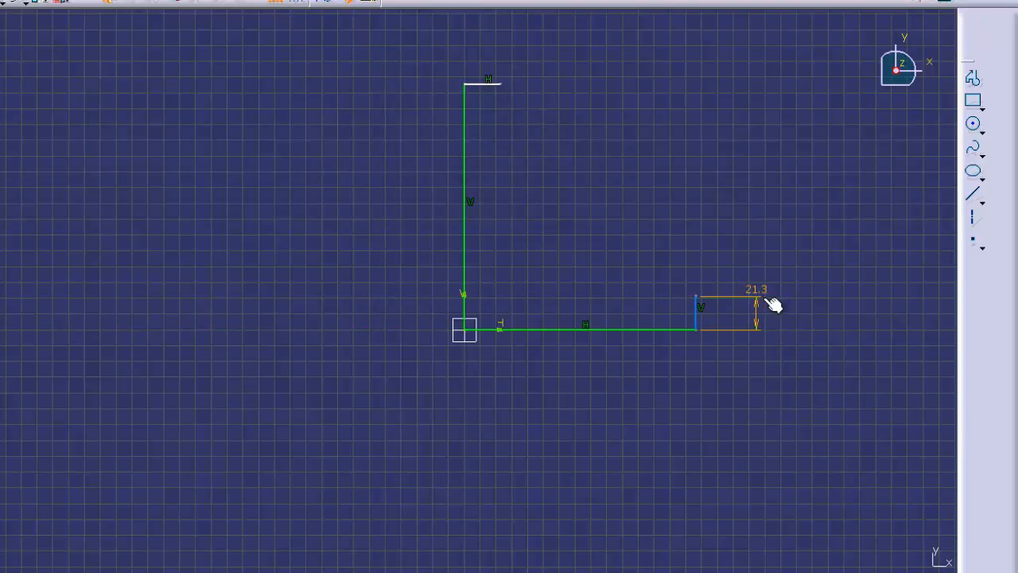
{"action": "double_click", "coordinate": [762, 290]}
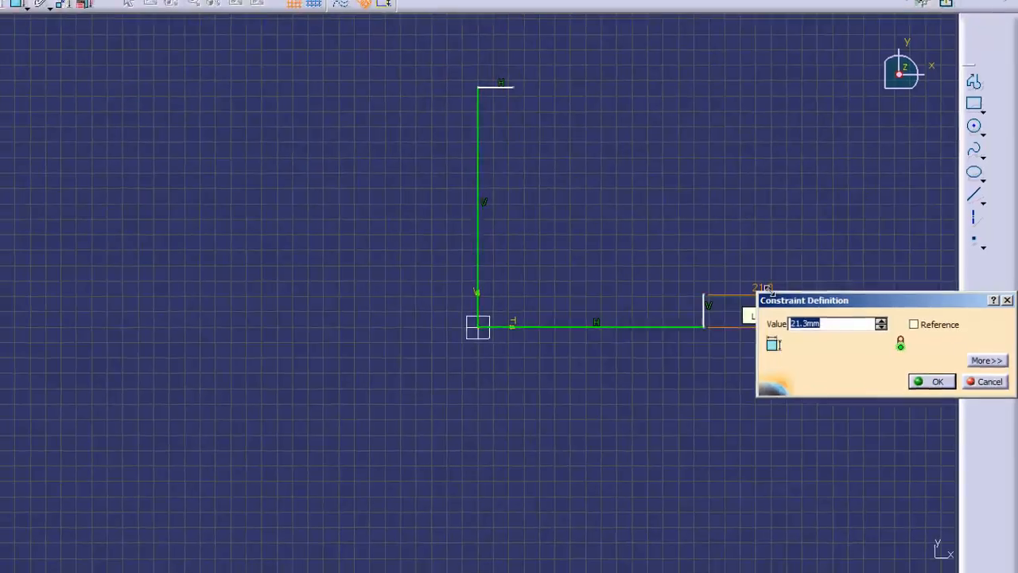
{"action": "type", "text": "20"}
{"action": "key", "text": "Return"}
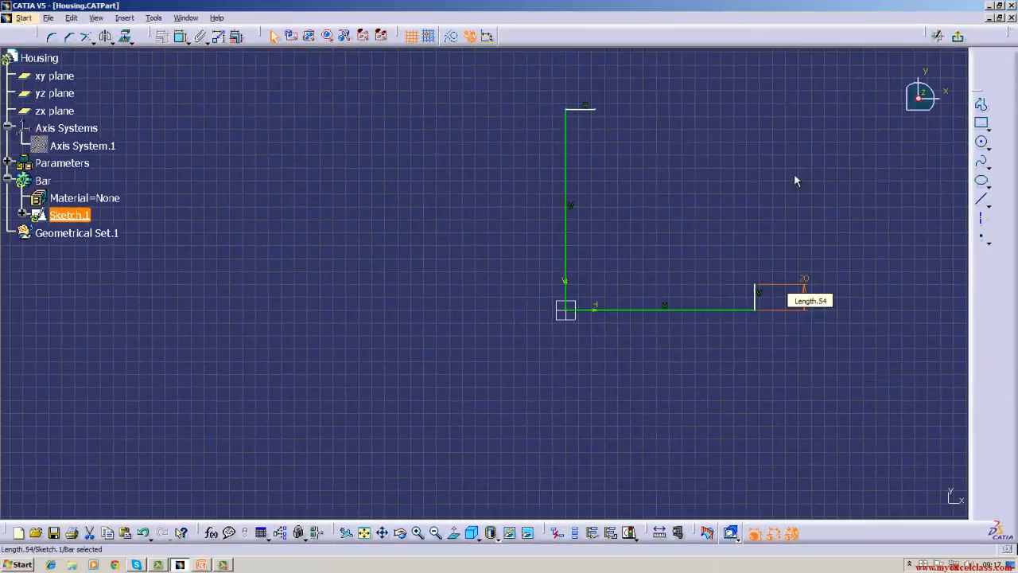
Dimension the short horizontal line at the top of the profile and set its length to 12 mm.
{"action": "left_click", "coordinate": [181, 37]}
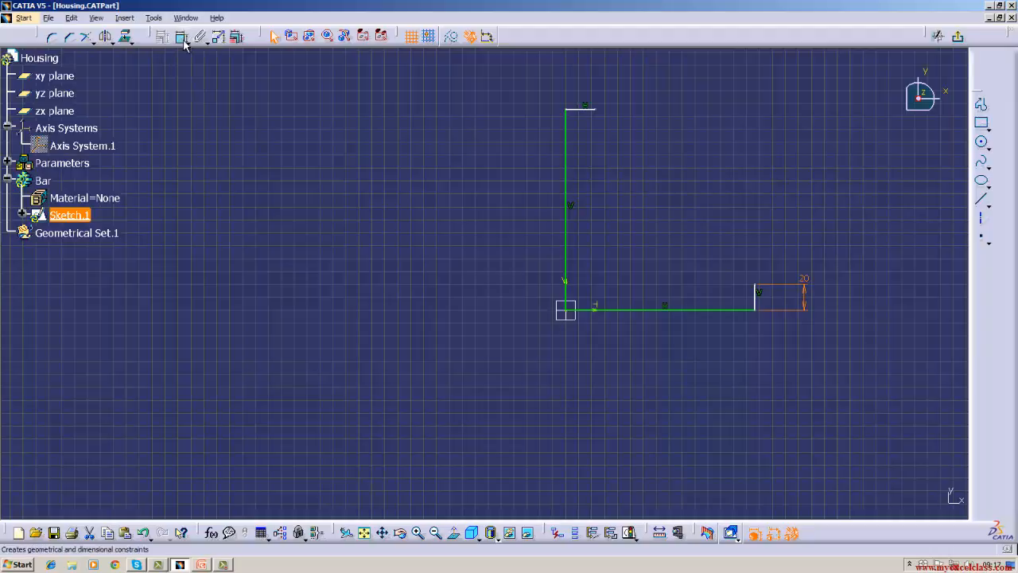
{"action": "left_click", "coordinate": [581, 108]}
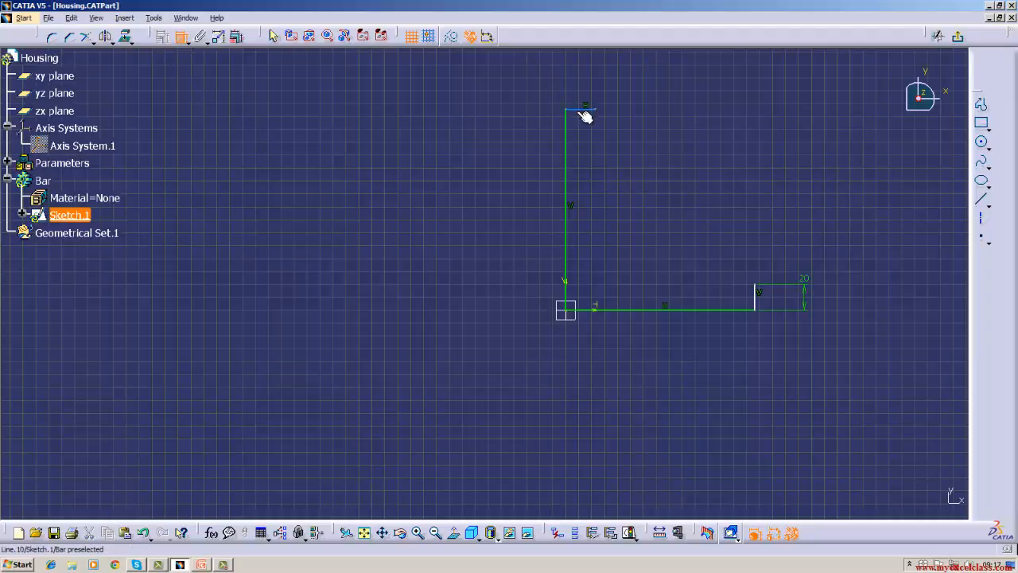
{"action": "left_click", "coordinate": [453, 86]}
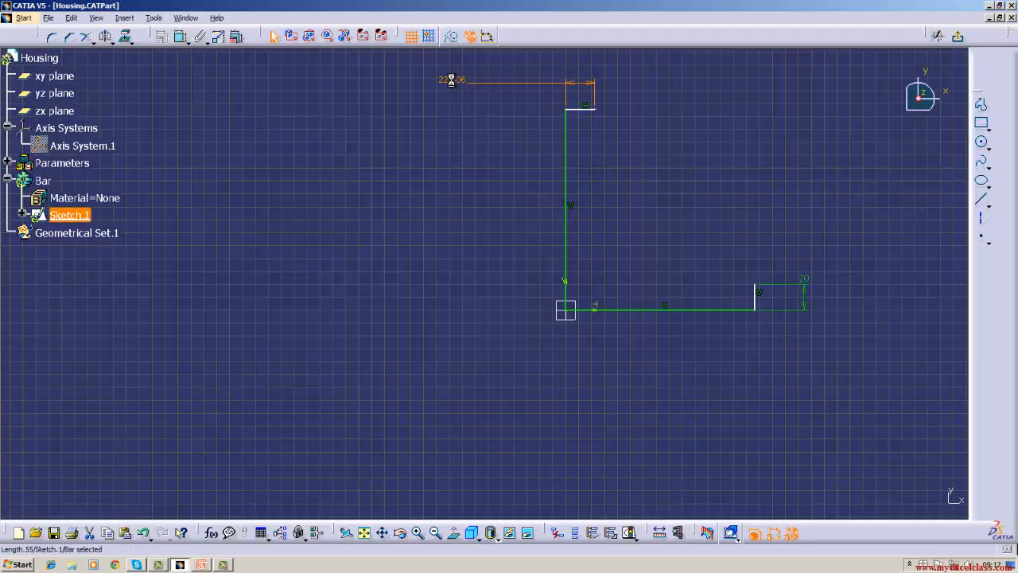
{"action": "double_click", "coordinate": [450, 79]}
{"action": "key", "text": "BackSpace"}
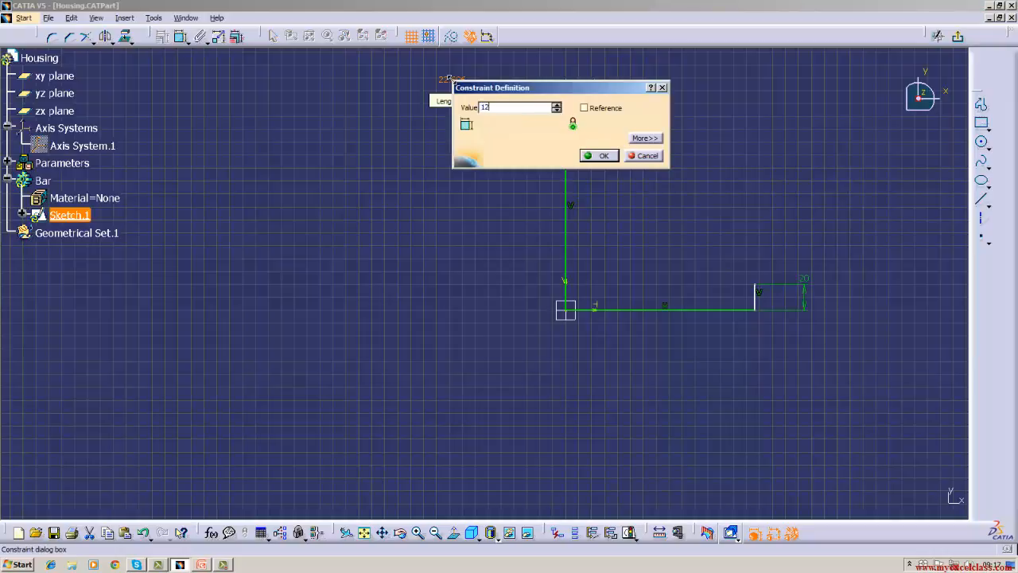
{"action": "key", "text": "Return"}
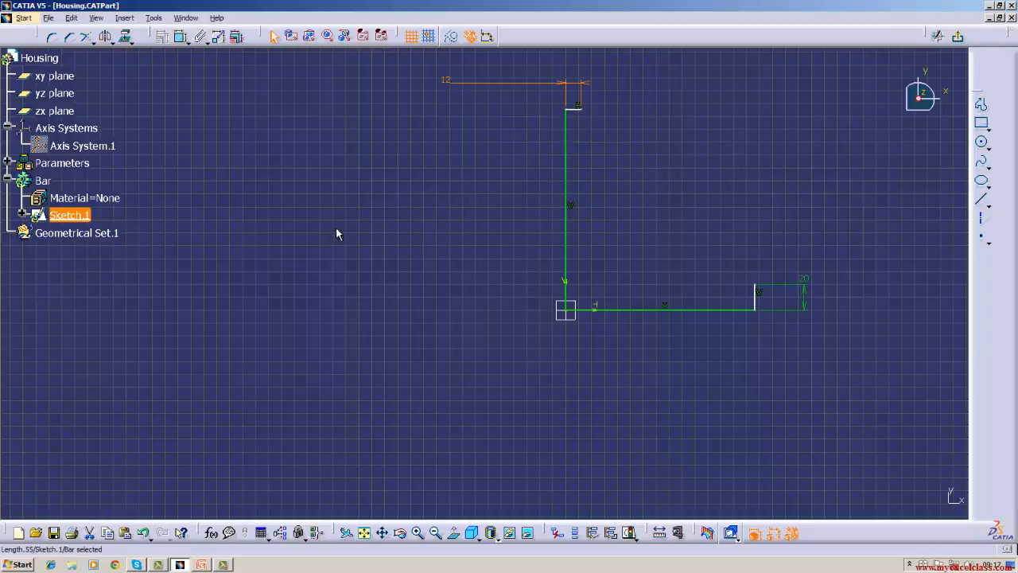
Close the L-shaped profile with a vertical line down from the 12 mm edge and a horizontal line from the 20 mm edge to meet it.
{"action": "left_click", "coordinate": [982, 201]}
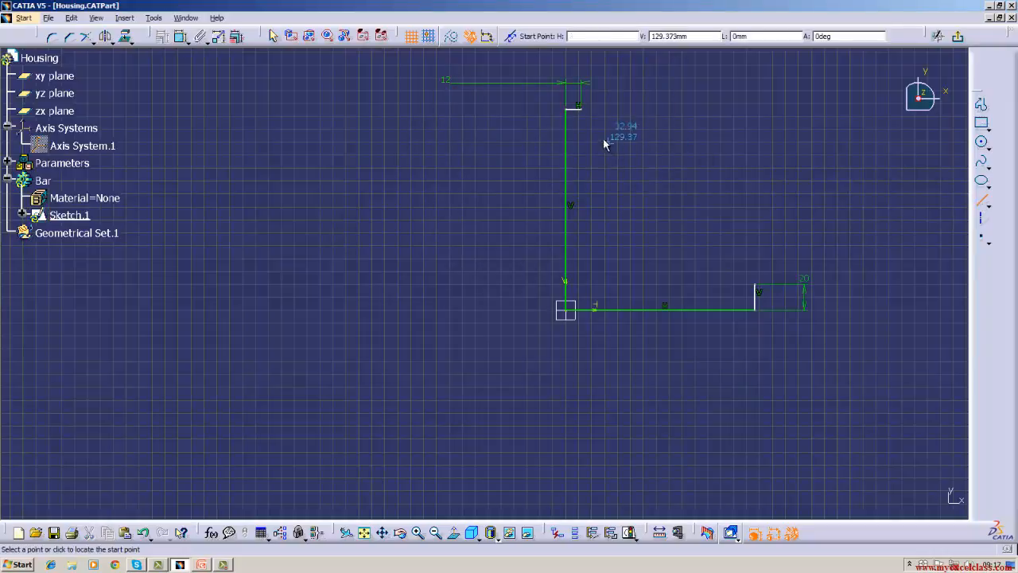
{"action": "left_click", "coordinate": [581, 108]}
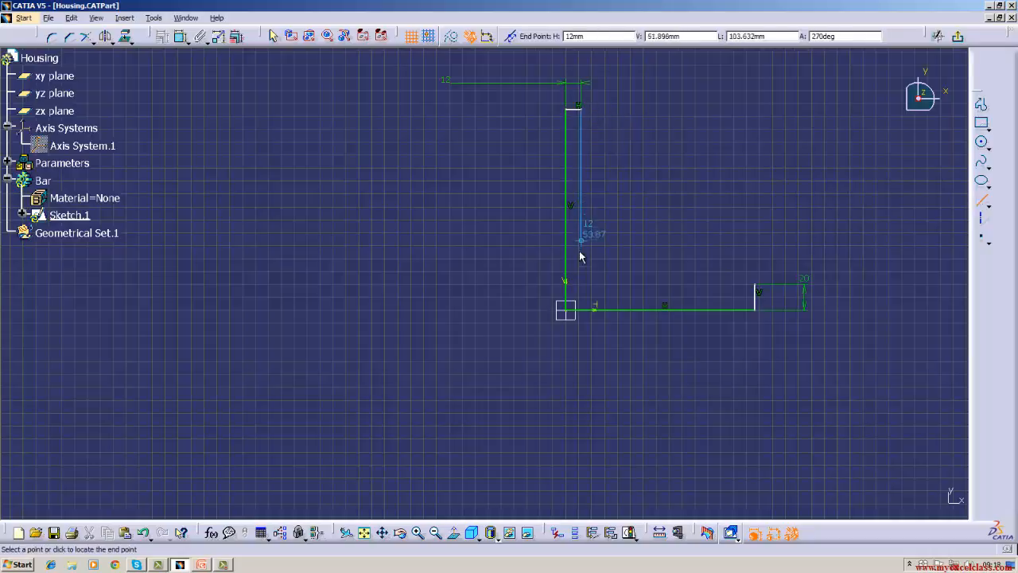
{"action": "left_click", "coordinate": [582, 283]}
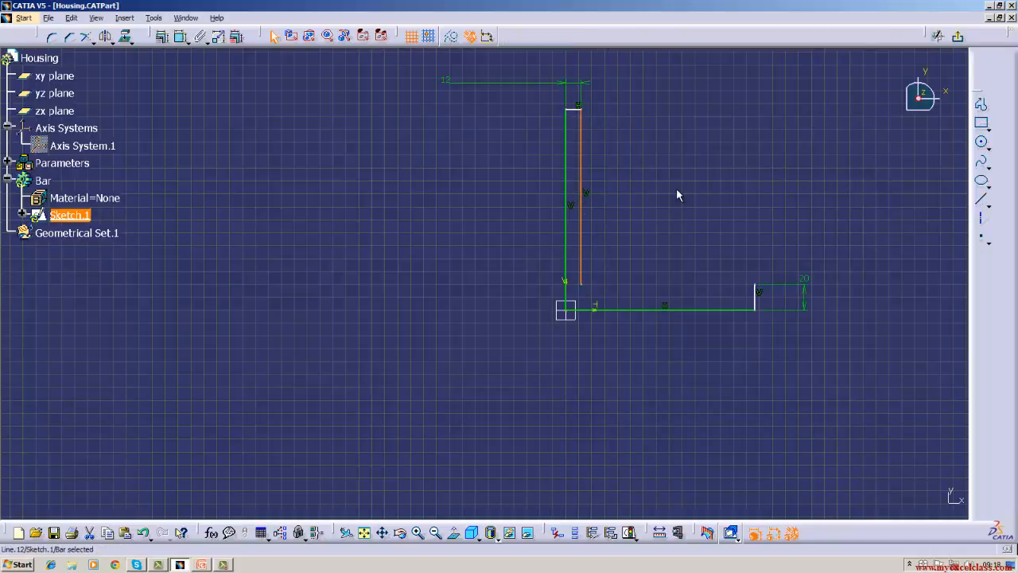
{"action": "left_click", "coordinate": [678, 195]}
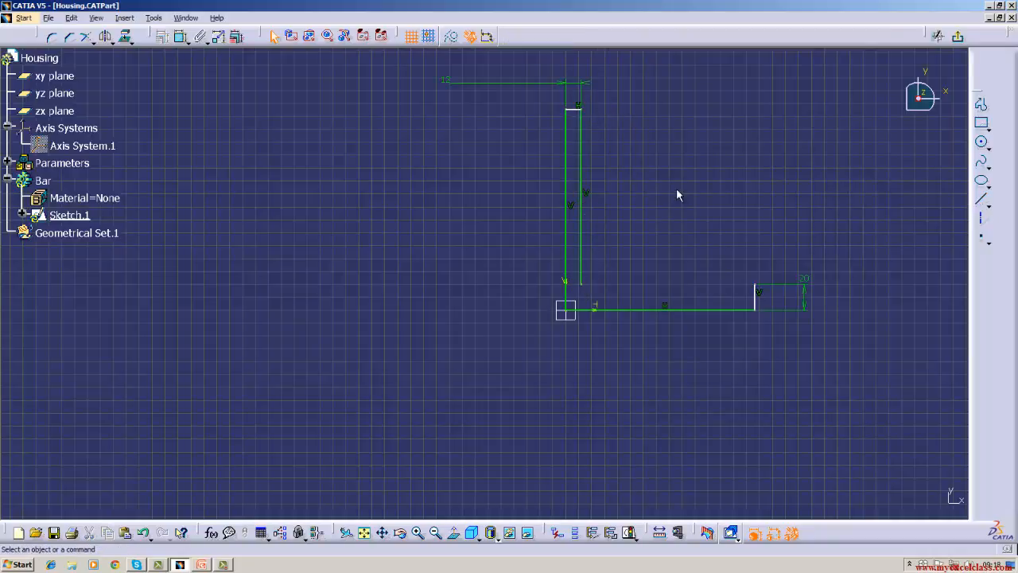
{"action": "left_click", "coordinate": [981, 198]}
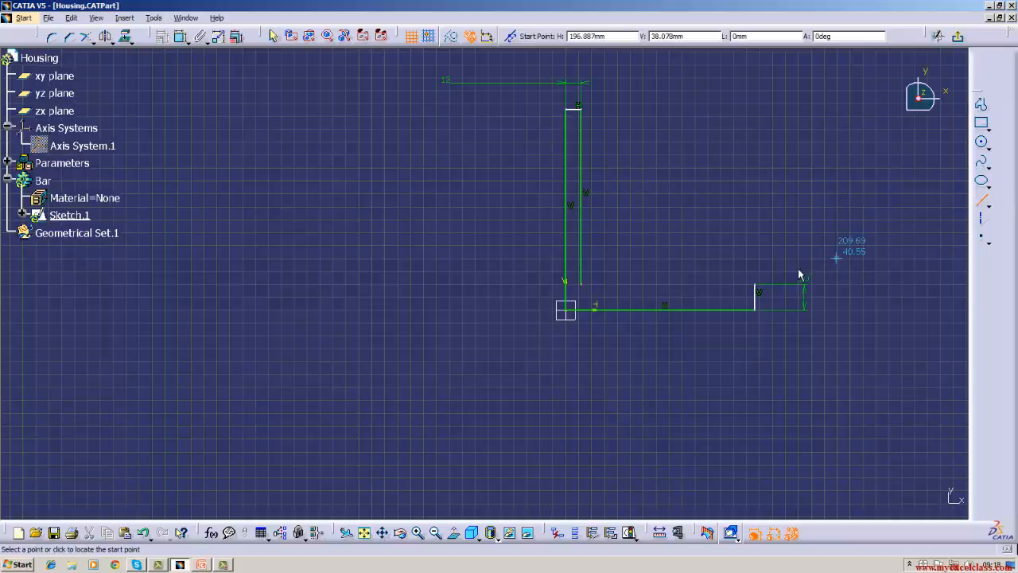
{"action": "left_click", "coordinate": [755, 284]}
{"action": "left_click", "coordinate": [583, 284]}
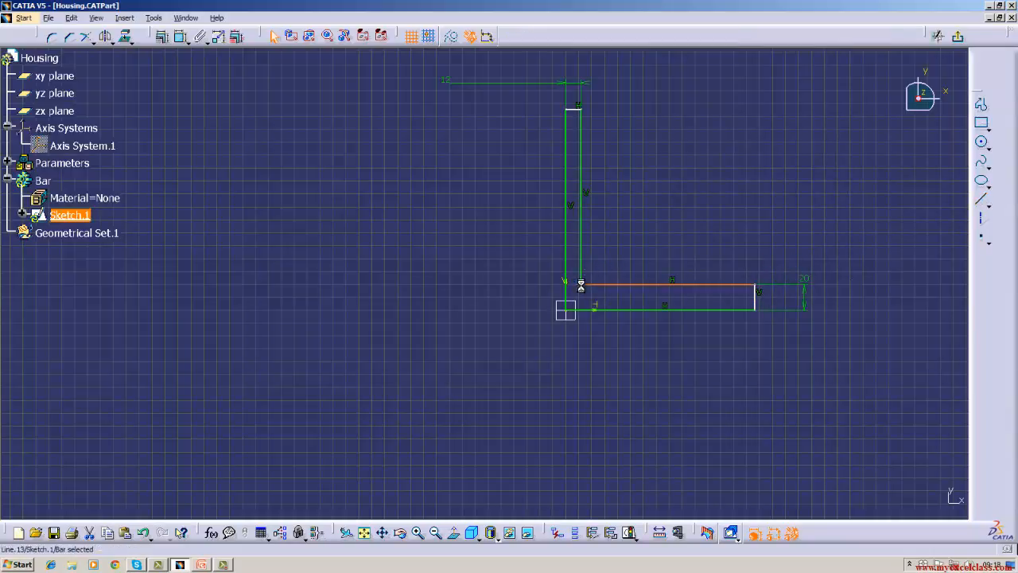
{"action": "left_click", "coordinate": [408, 284]}
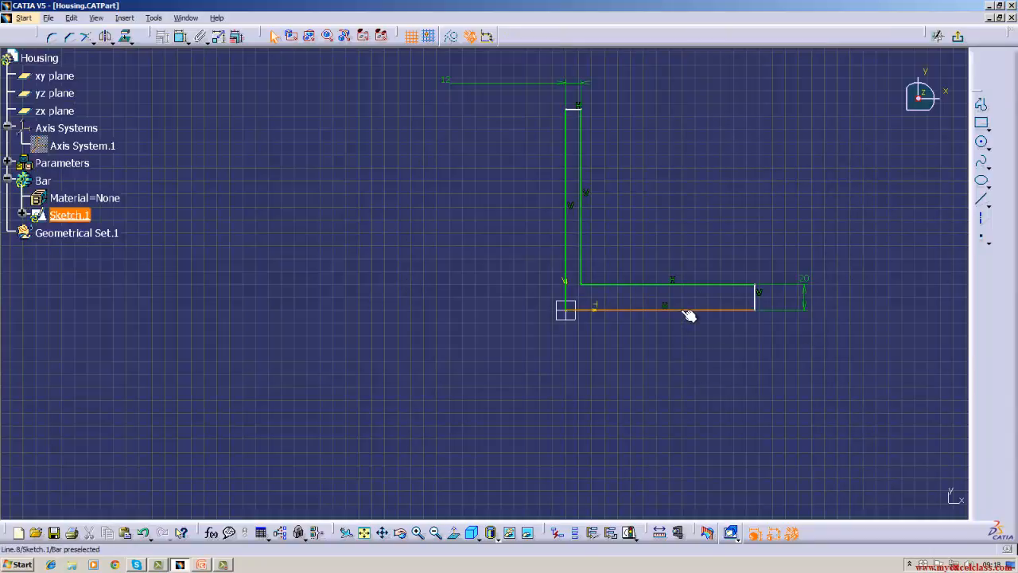
Dimension the lengths of the L-profile's bottom edge and its outer vertical edge.
{"action": "left_click", "coordinate": [183, 43]}
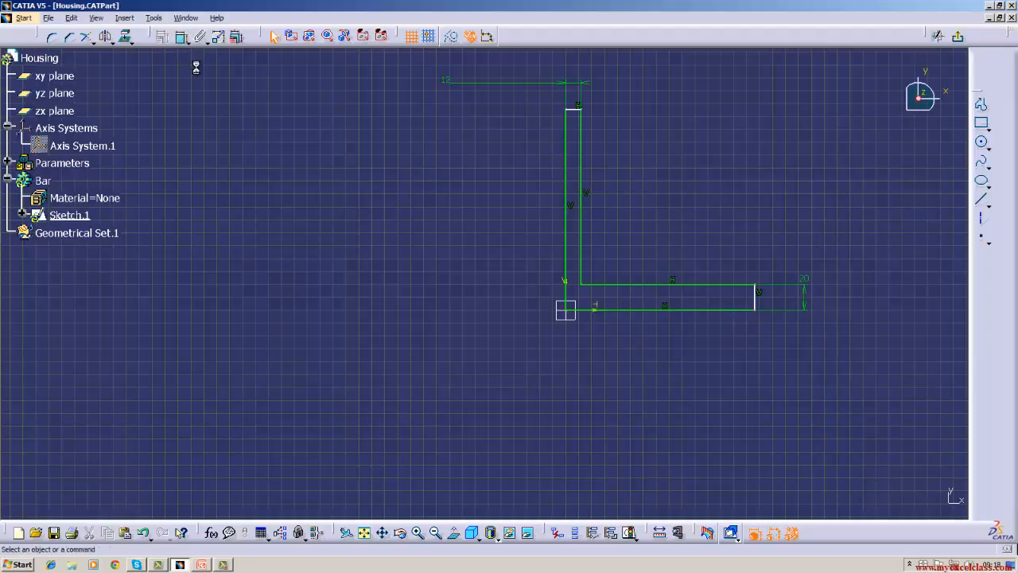
{"action": "left_click", "coordinate": [702, 311]}
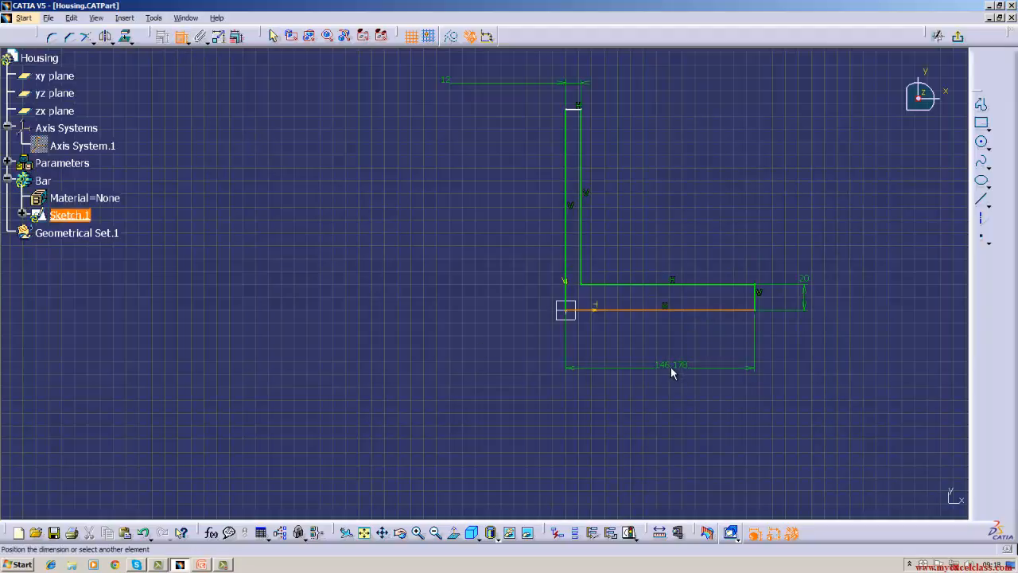
{"action": "left_click", "coordinate": [671, 368]}
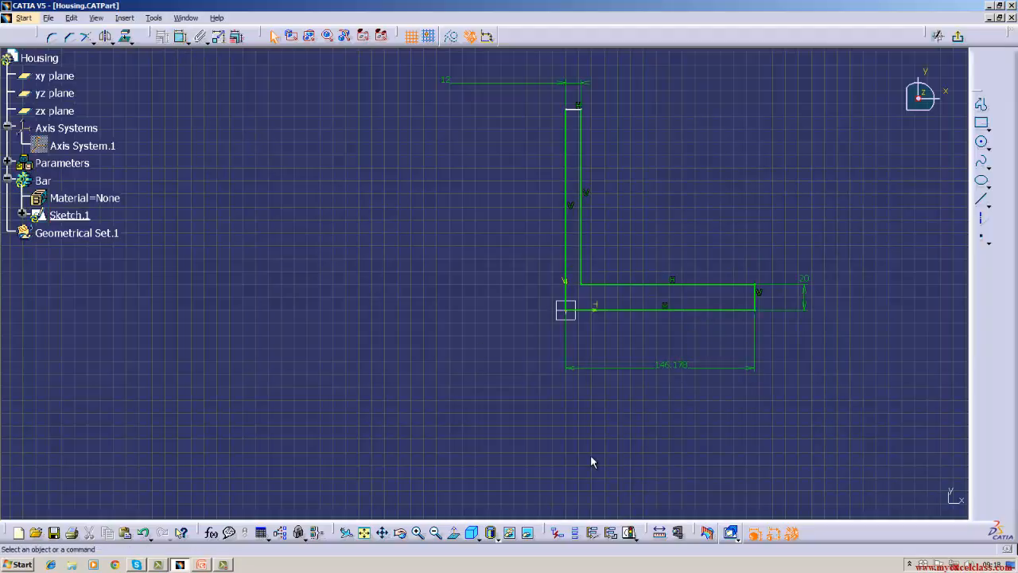
{"action": "left_click", "coordinate": [181, 37]}
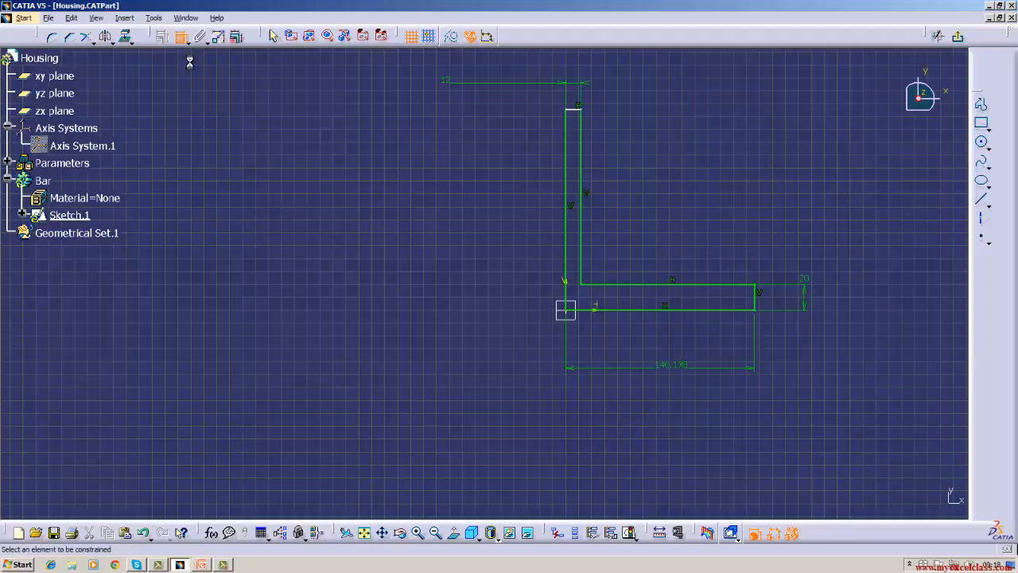
{"action": "left_click", "coordinate": [564, 206]}
{"action": "left_click", "coordinate": [475, 215]}
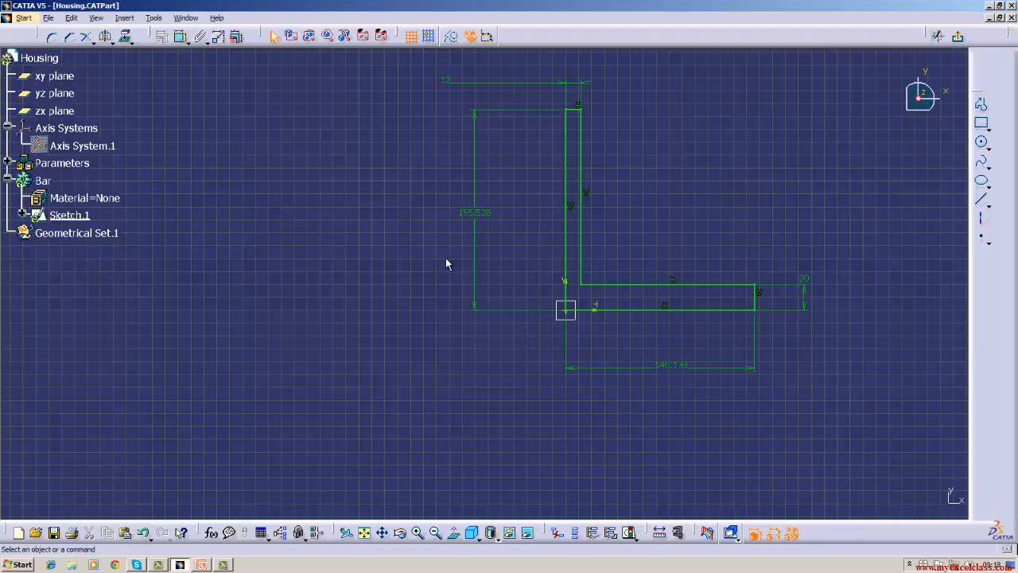
Set the length of the L-profile's outer vertical edge to 150 mm and its bottom edge to 120 mm.
{"action": "double_click", "coordinate": [478, 213]}
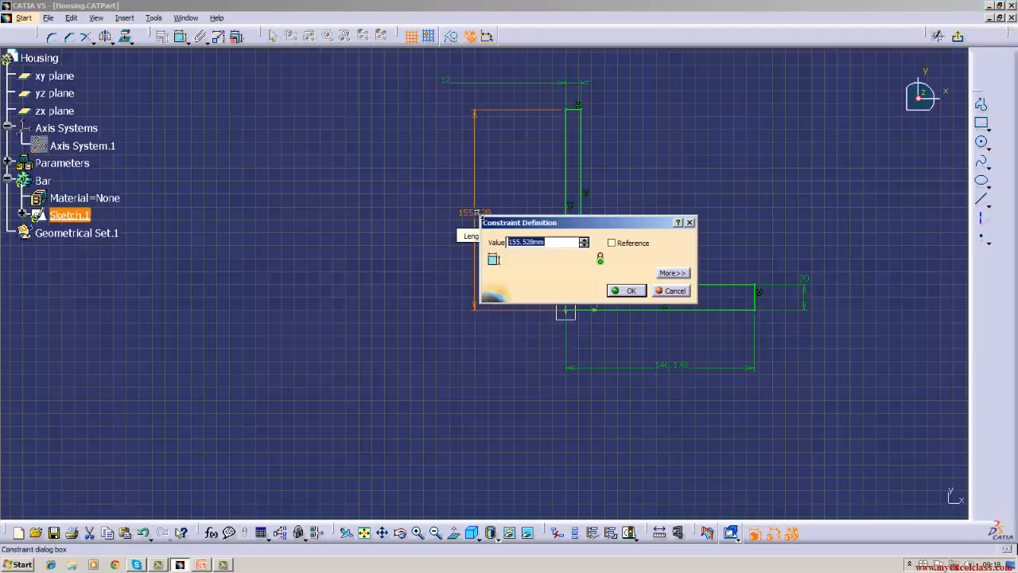
{"action": "key", "text": "BackSpace"}
{"action": "key", "text": "Return"}
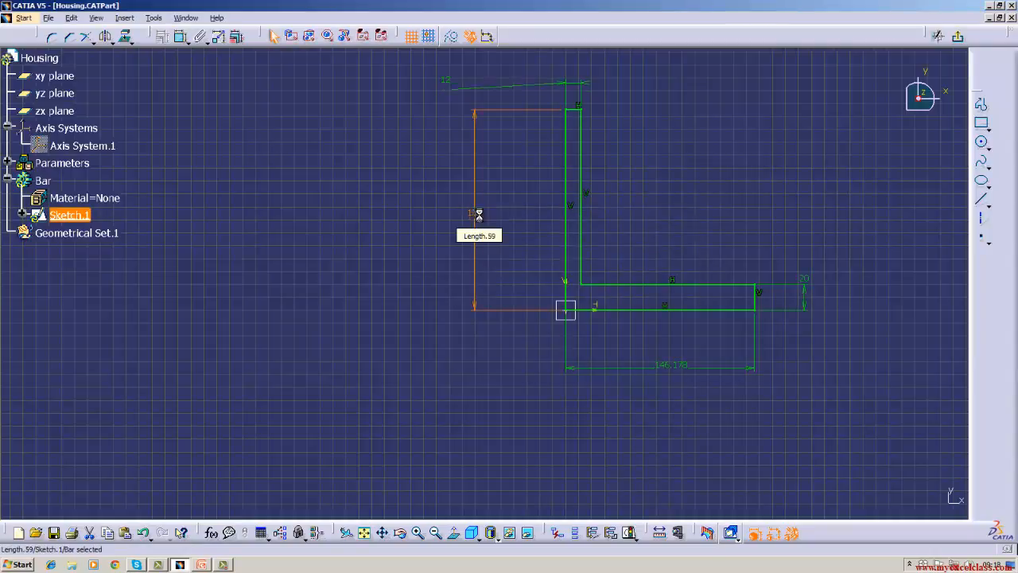
{"action": "double_click", "coordinate": [665, 366]}
{"action": "key", "text": "BackSpace"}
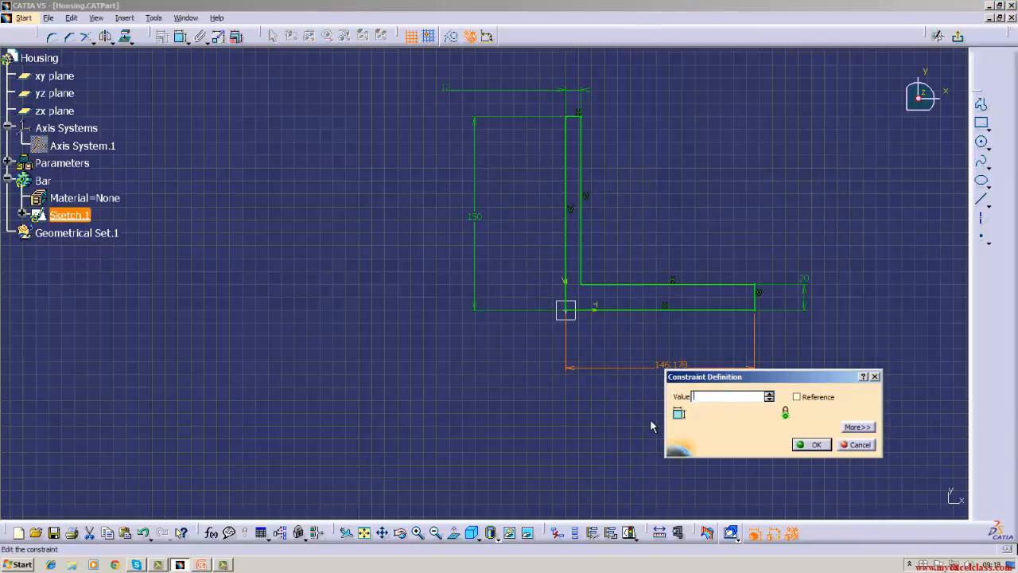
{"action": "key", "text": "Return"}
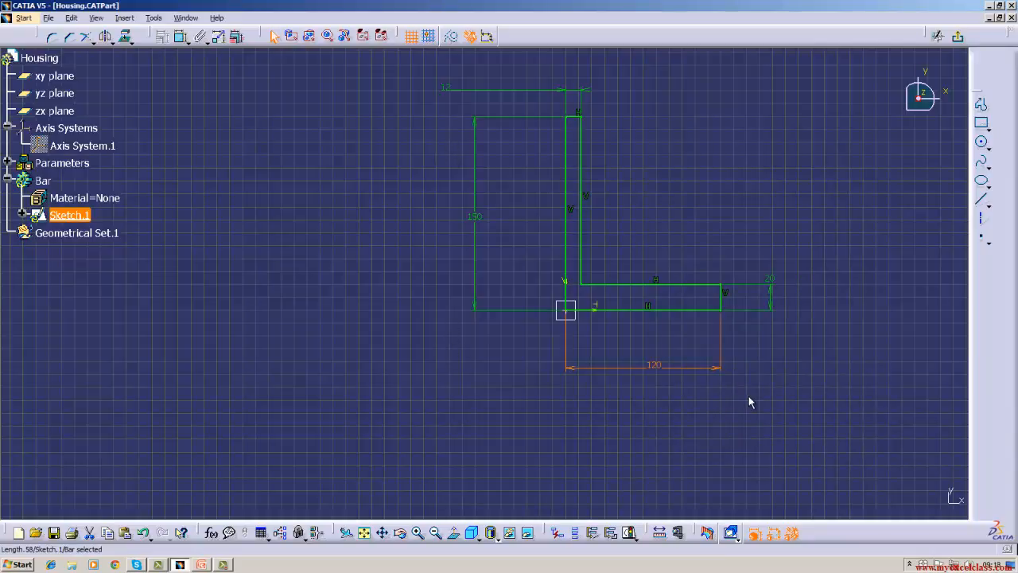
{"action": "left_click", "coordinate": [181, 36]}
{"action": "left_click", "coordinate": [647, 286]}
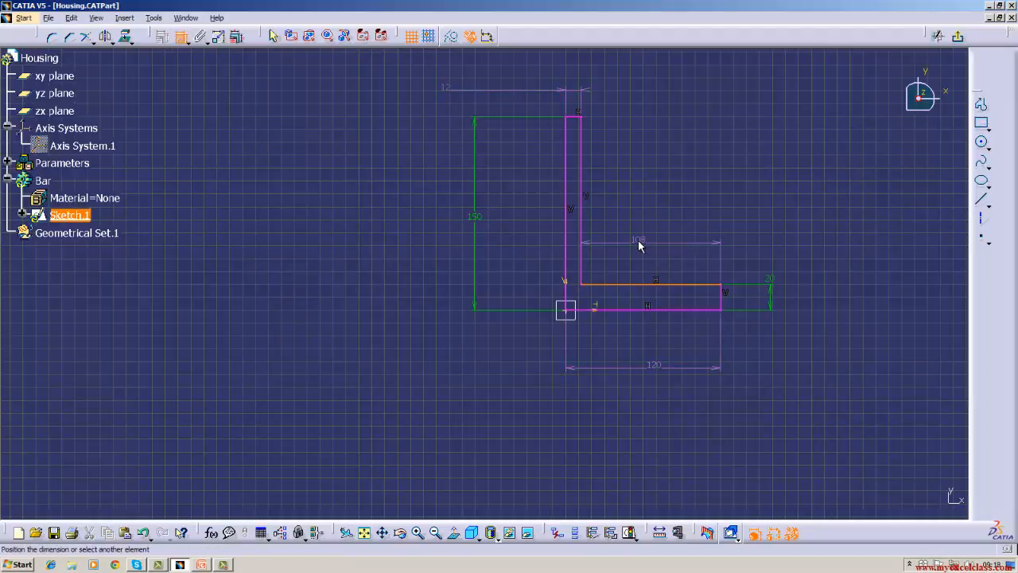
{"action": "key", "text": "Escape"}
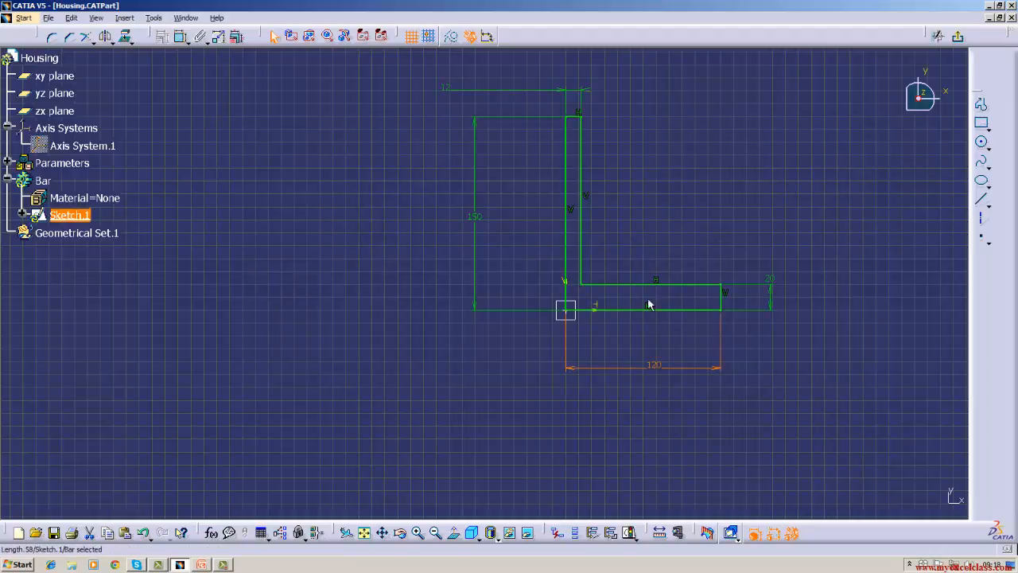
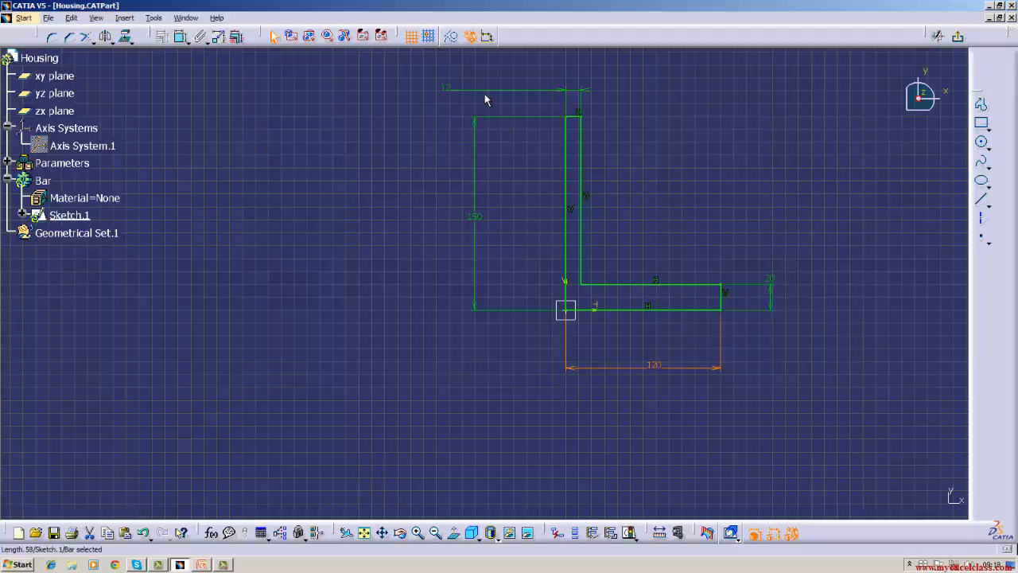
Delete the 12 mm dimension of the short top edge and dimension the length of the inner horizontal edge instead.
{"action": "left_click", "coordinate": [587, 385]}
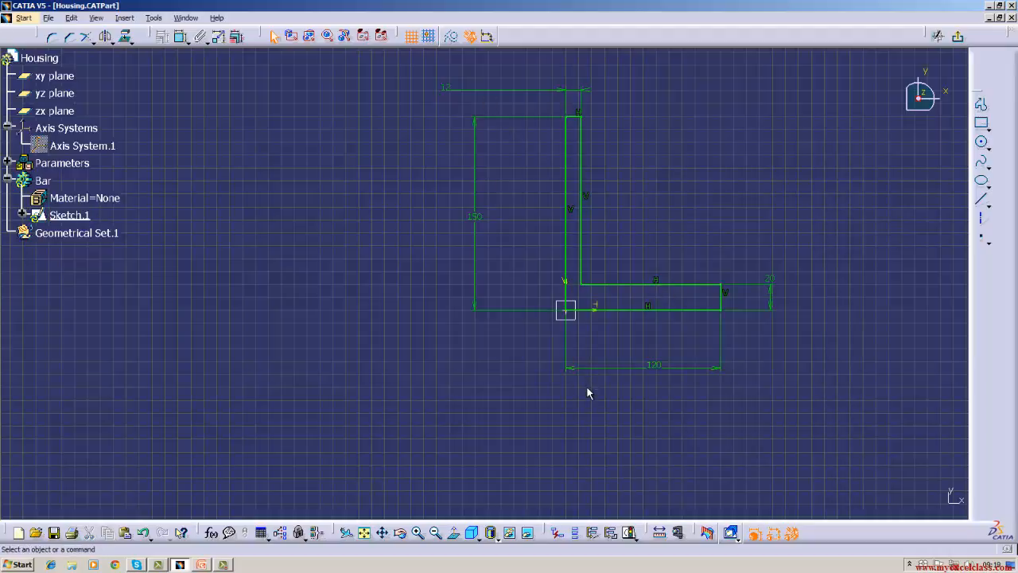
{"action": "right_click", "coordinate": [554, 95]}
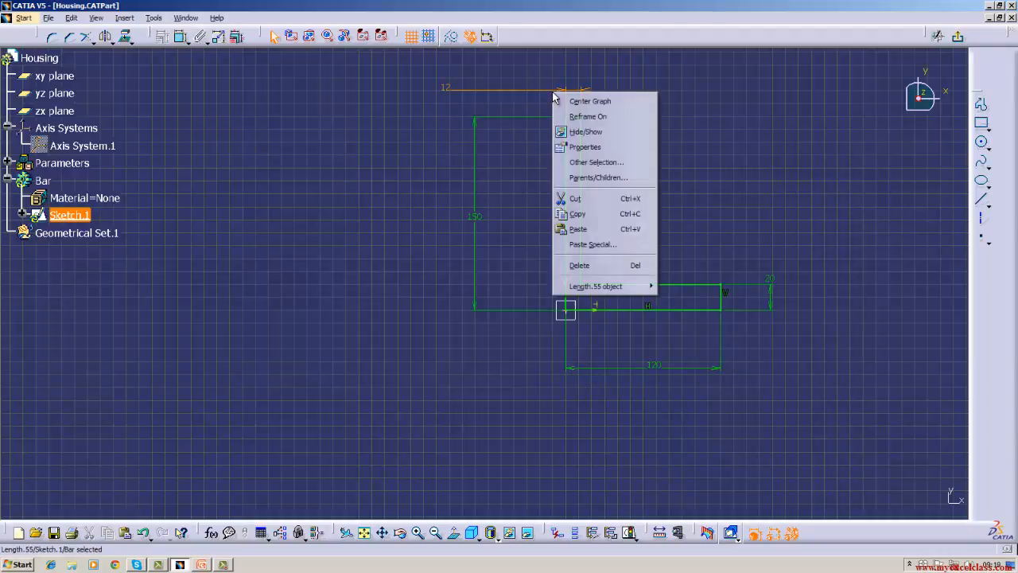
{"action": "left_click", "coordinate": [566, 265]}
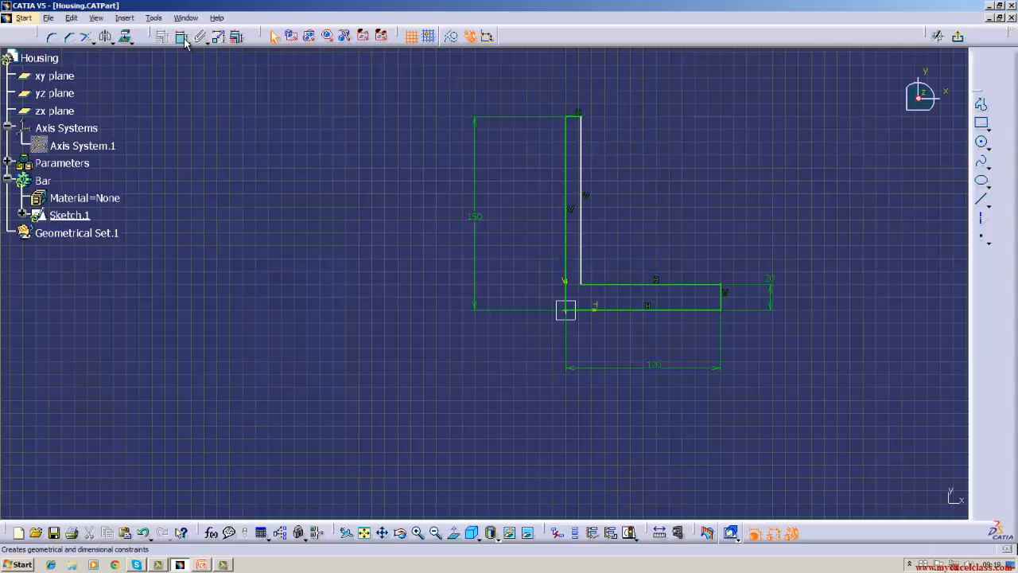
{"action": "left_click", "coordinate": [631, 286]}
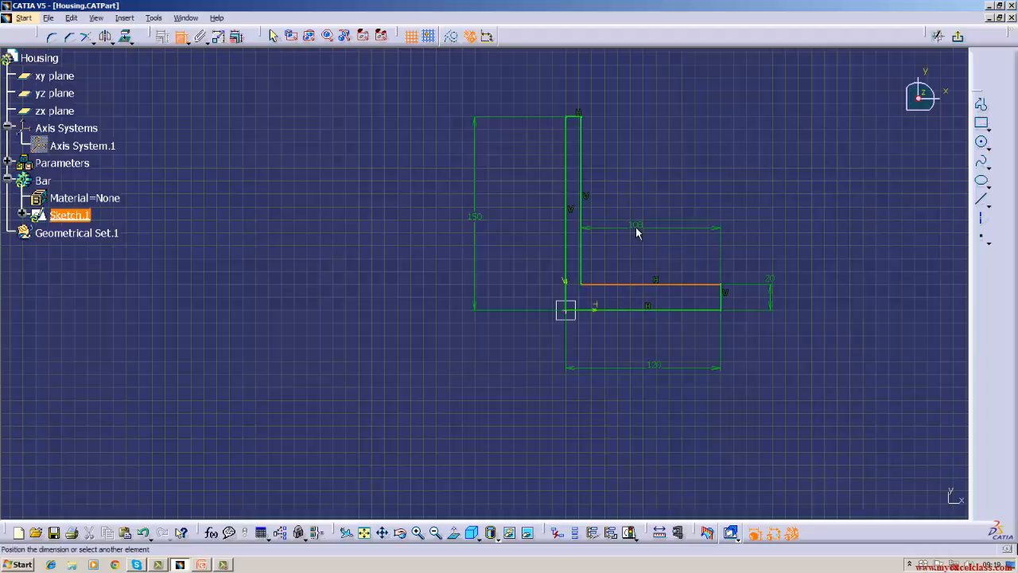
{"action": "left_click", "coordinate": [637, 231]}
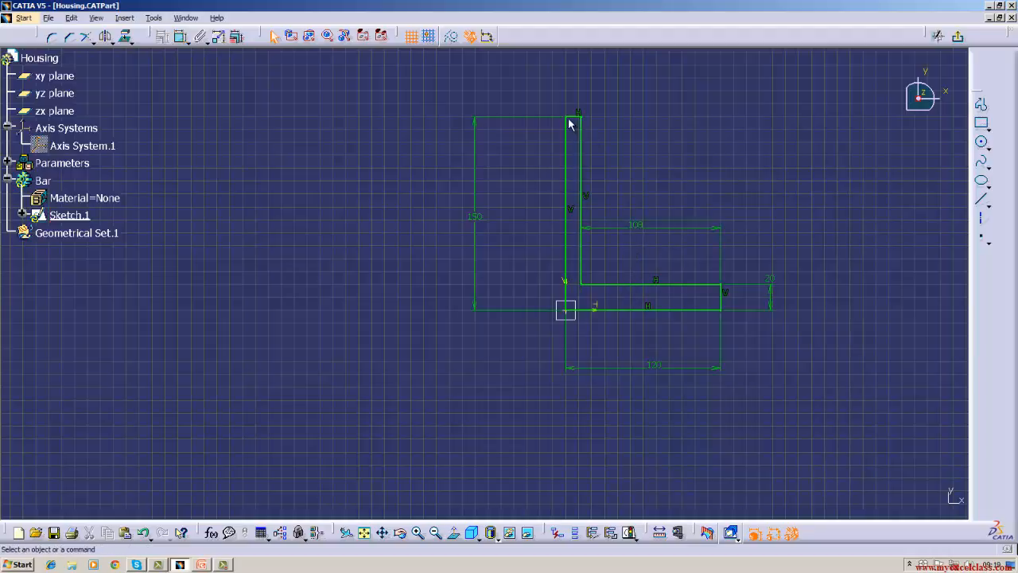
Delete the inner horizontal edge's length dimension and undo the changes back through the deletion of the 12 mm dimension.
{"action": "right_click", "coordinate": [641, 227]}
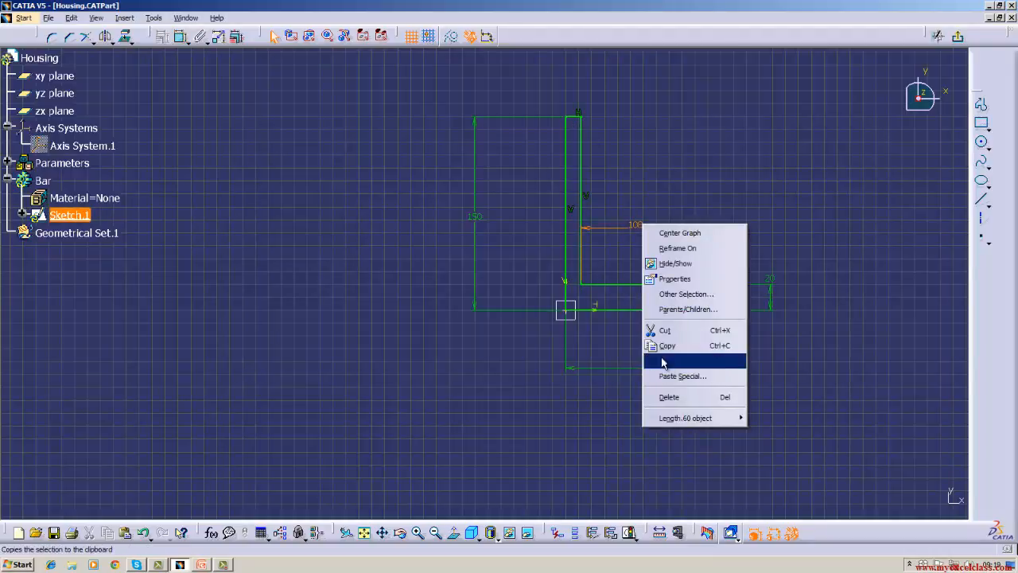
{"action": "left_click", "coordinate": [667, 397]}
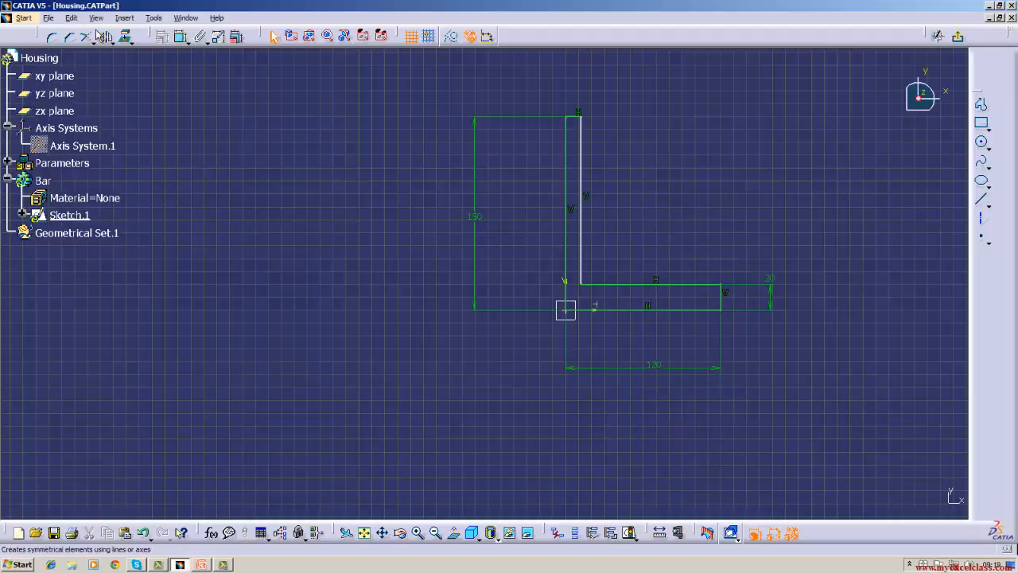
{"action": "left_click", "coordinate": [71, 17]}
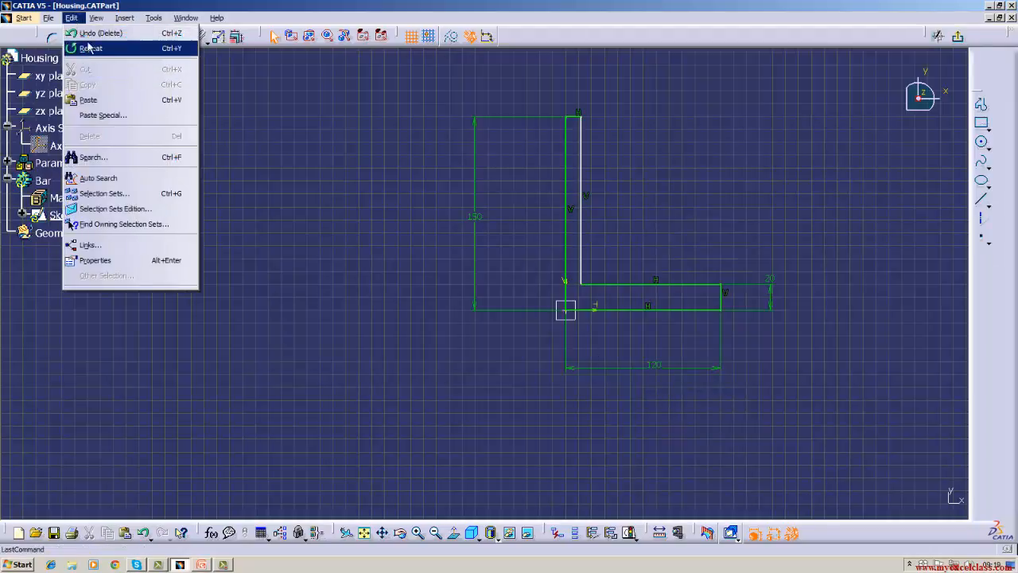
{"action": "left_click", "coordinate": [93, 33]}
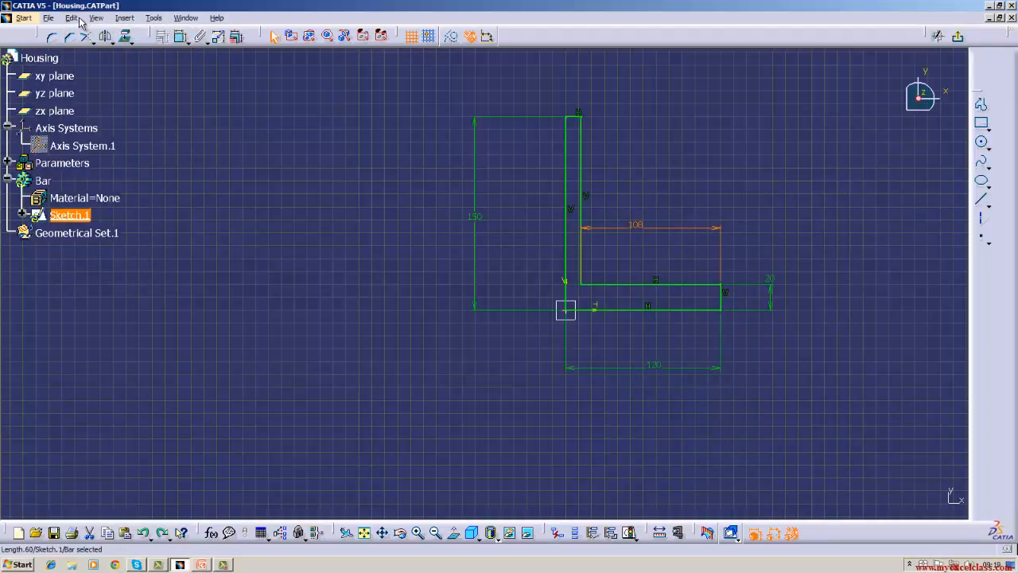
{"action": "left_click", "coordinate": [71, 18]}
{"action": "left_click", "coordinate": [81, 32]}
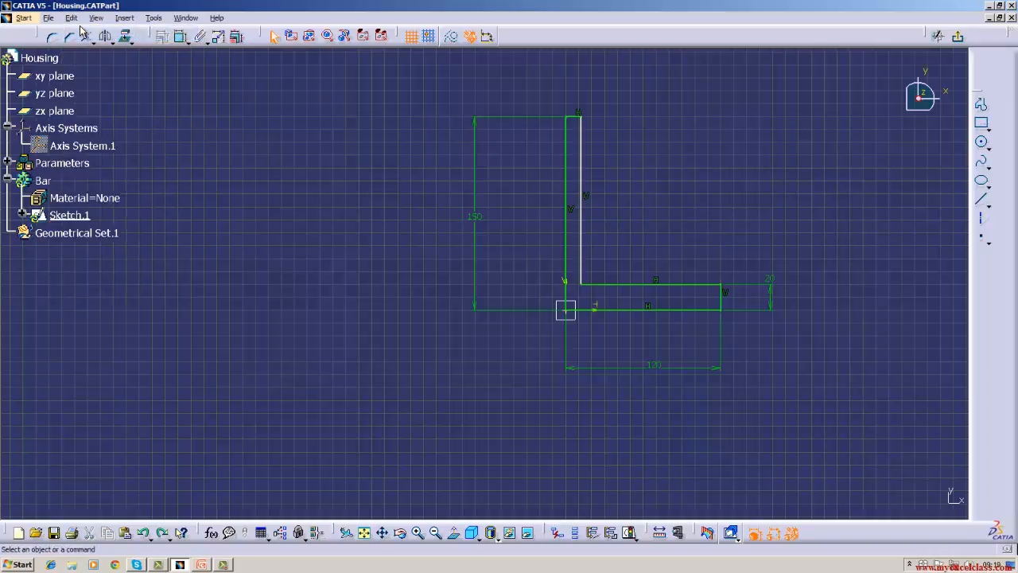
{"action": "left_click", "coordinate": [71, 17]}
{"action": "left_click", "coordinate": [86, 32]}
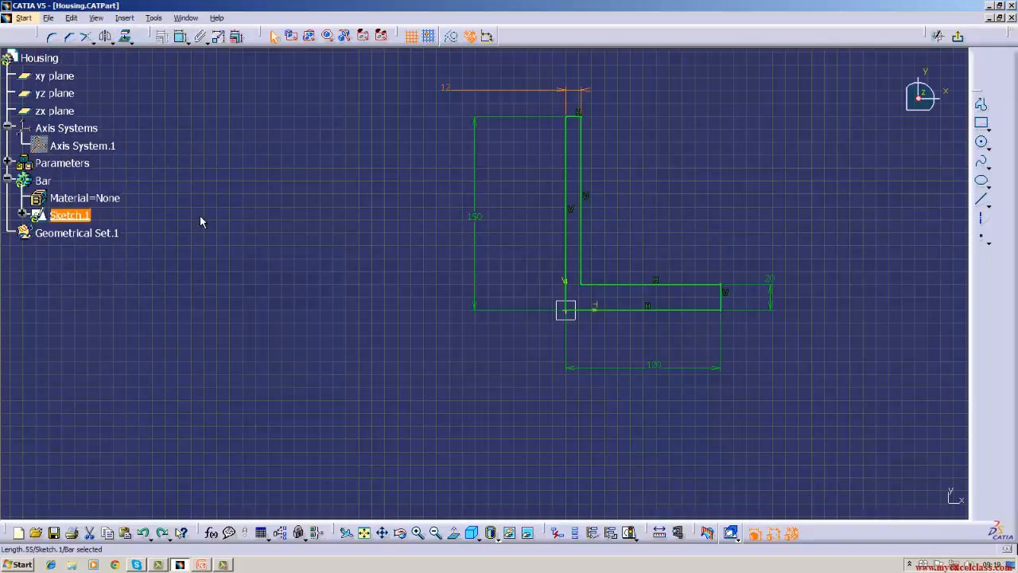
{"action": "left_click", "coordinate": [268, 306]}
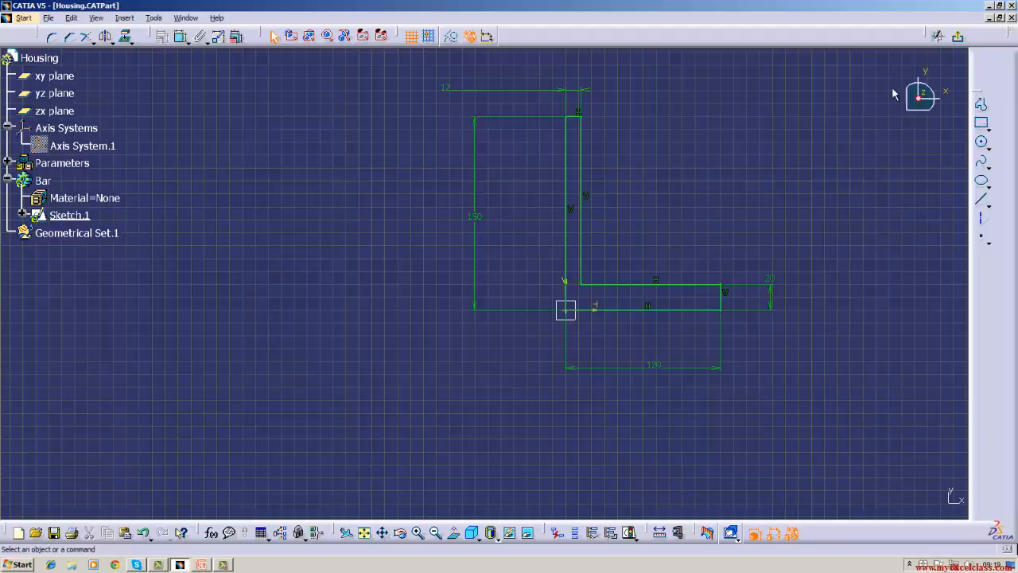
Exit the sketch, pad the L-shaped profile into a long bar and update the part.
{"action": "left_click", "coordinate": [938, 36]}
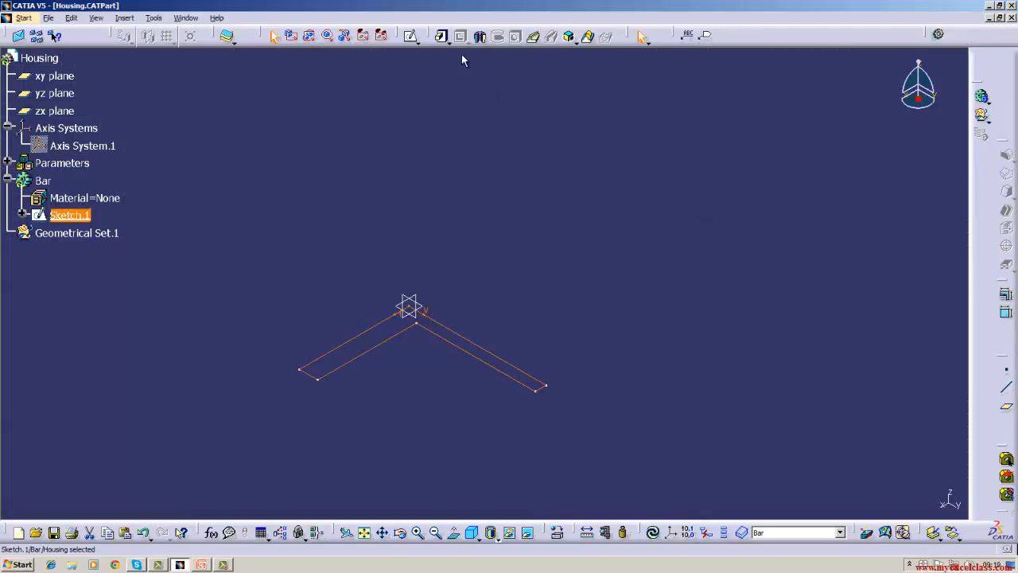
{"action": "left_click", "coordinate": [442, 36]}
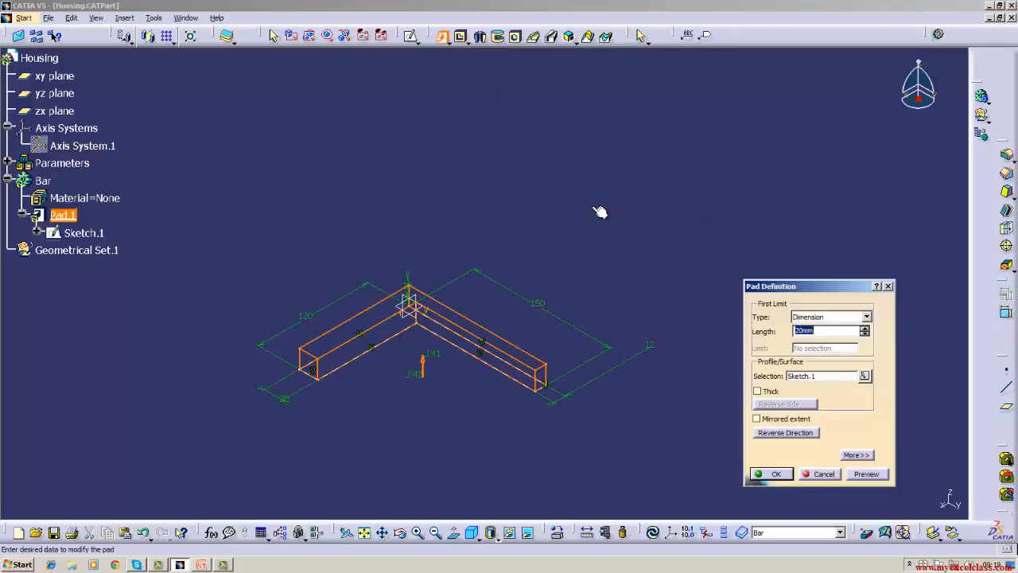
{"action": "key", "text": "BackSpace"}
{"action": "key", "text": "Return"}
{"action": "left_click", "coordinate": [590, 218]}
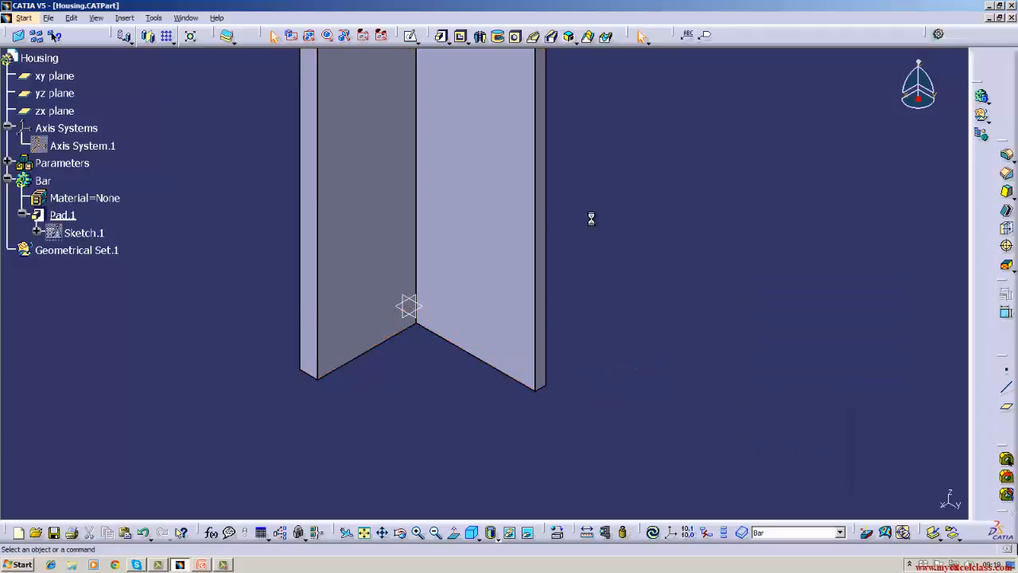
{"action": "left_click", "coordinate": [95, 18]}
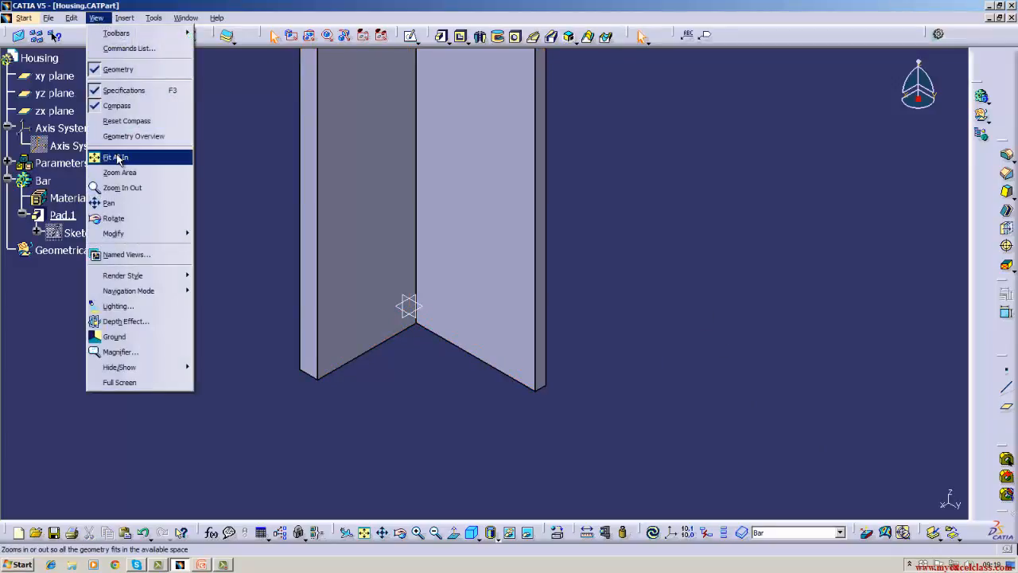
{"action": "left_click", "coordinate": [115, 157]}
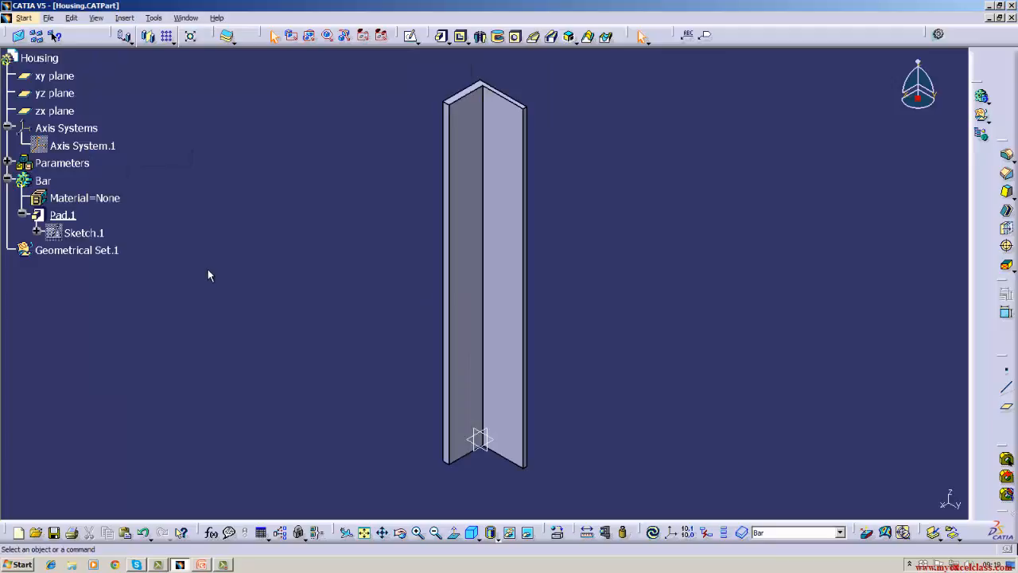
{"action": "left_click", "coordinate": [652, 532]}
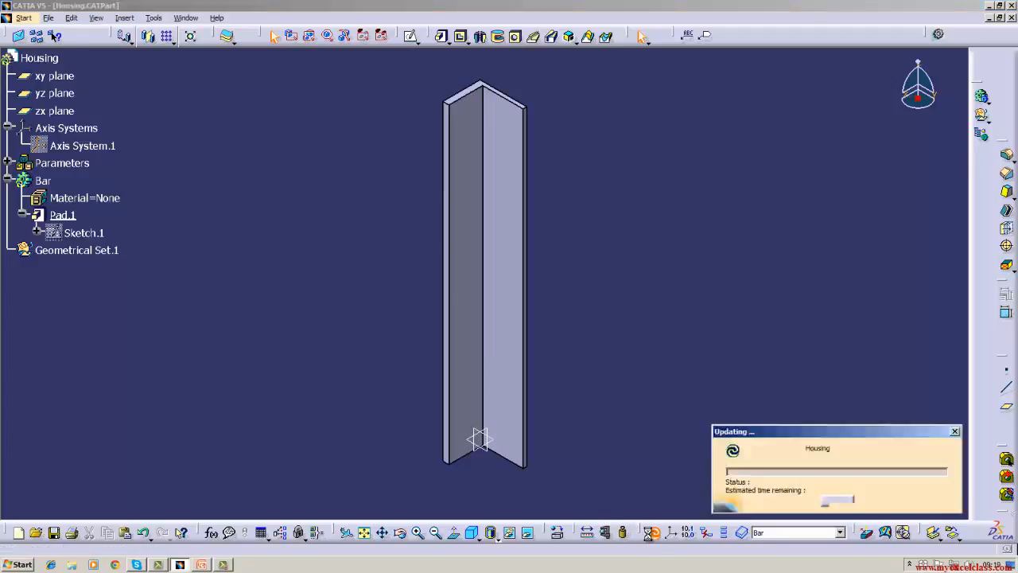
{"action": "left_click", "coordinate": [397, 538]}
{"action": "left_click_drag", "start_coordinate": [407, 409], "coordinate": [534, 407]}
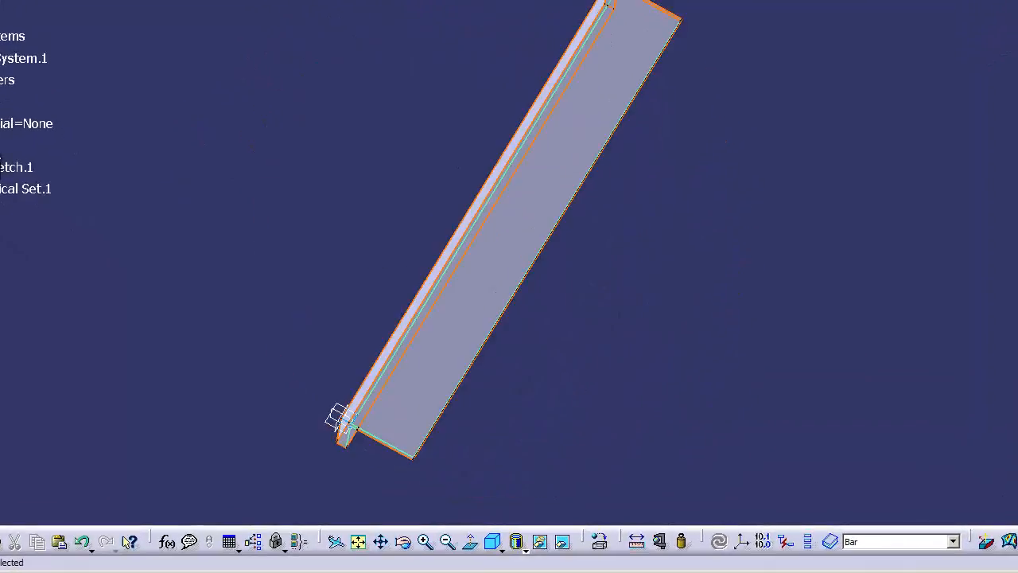
Delete Pad.1 from the Bar body while keeping its sketch.
{"action": "right_click", "coordinate": [5, 161]}
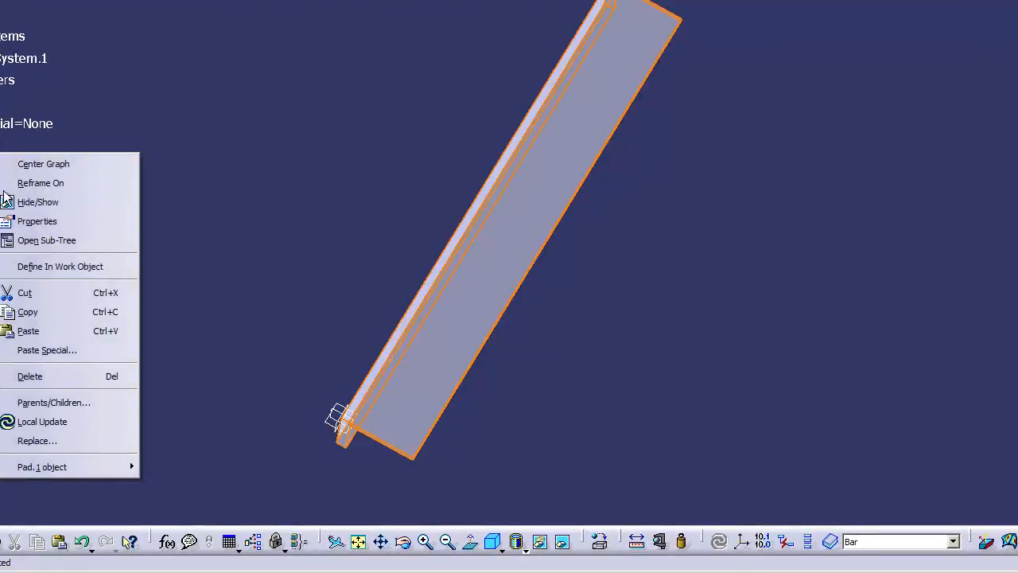
{"action": "mouse_move", "coordinate": [86, 467]}
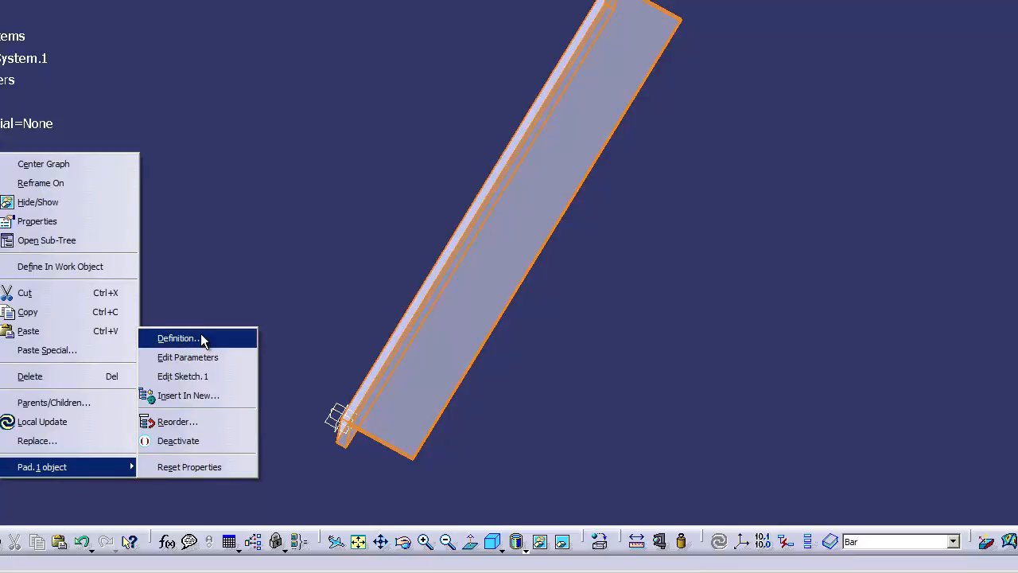
{"action": "left_click", "coordinate": [48, 377]}
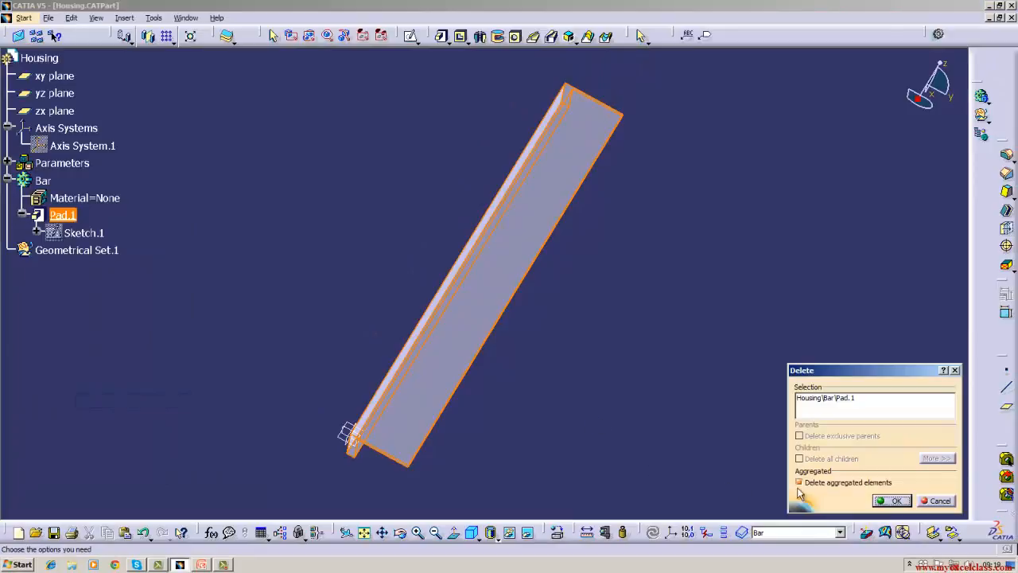
{"action": "left_click", "coordinate": [891, 502]}
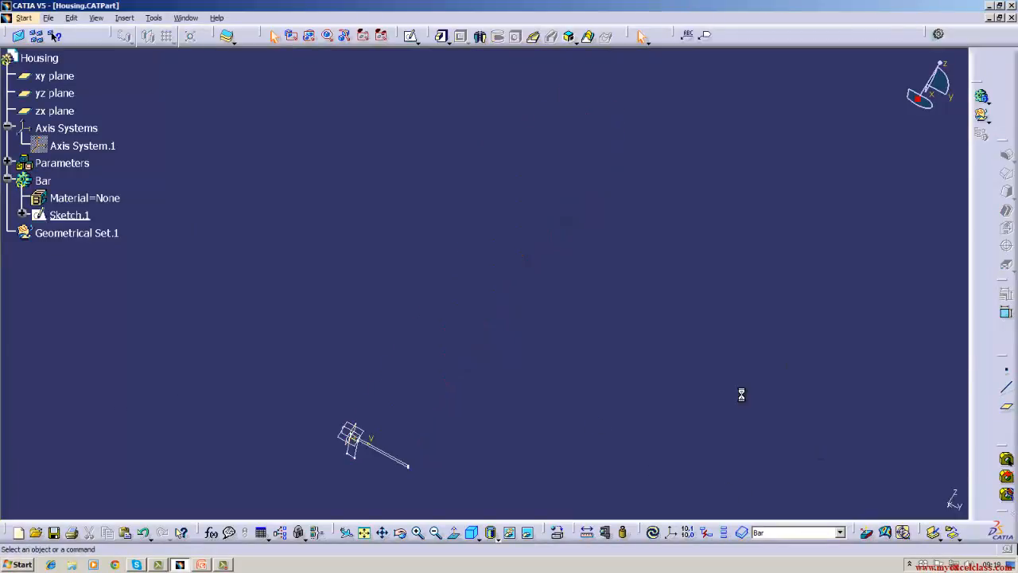
Reopen the L-profile sketch and delete all of its geometry and dimensions.
{"action": "double_click", "coordinate": [409, 469]}
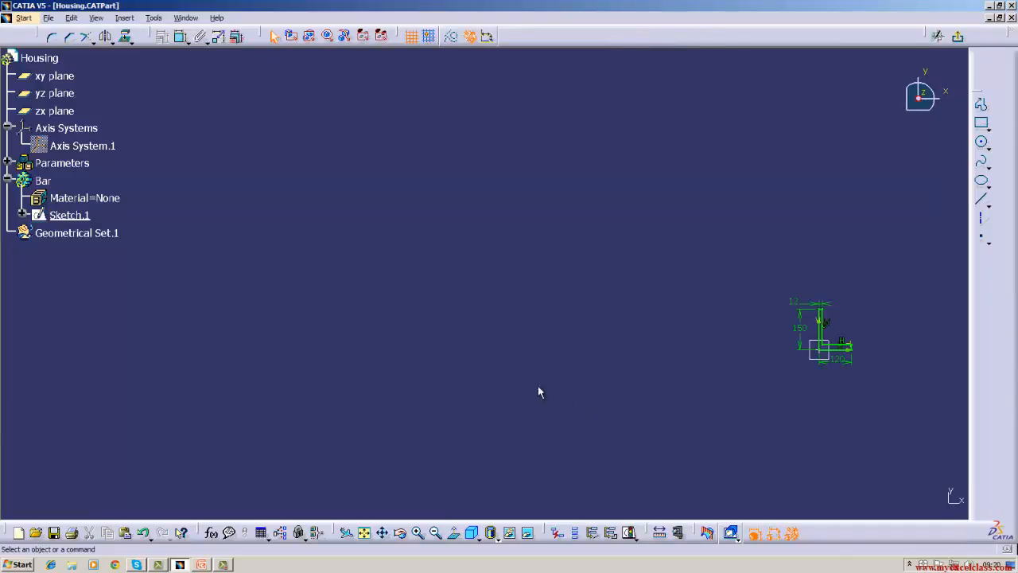
{"action": "left_click", "coordinate": [96, 17]}
{"action": "left_click", "coordinate": [116, 158]}
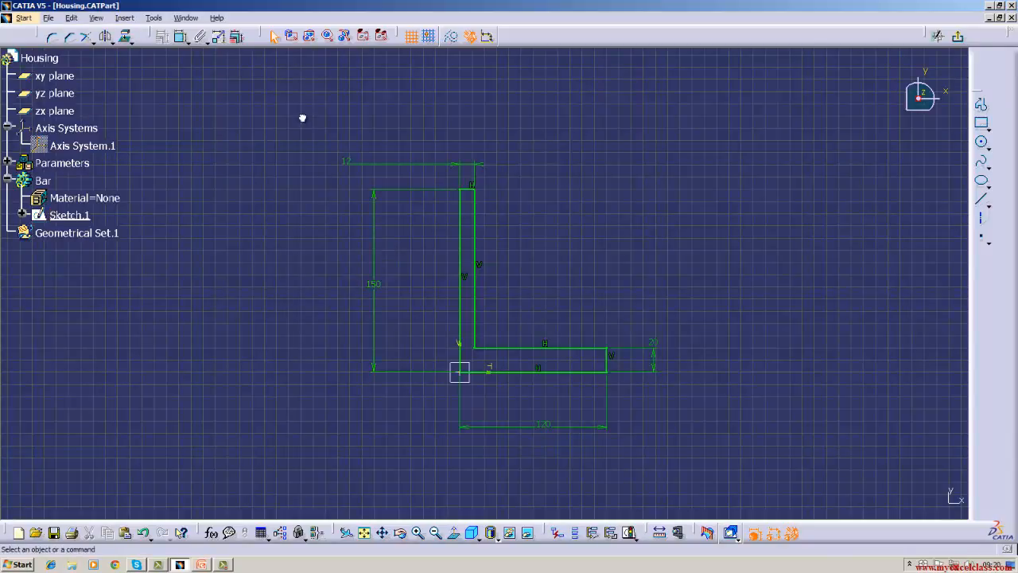
{"action": "mouse_move", "coordinate": [302, 118]}
{"action": "left_mouse_down"}
{"action": "mouse_move", "coordinate": [422, 416]}
{"action": "mouse_move", "coordinate": [705, 445]}
{"action": "left_mouse_up"}
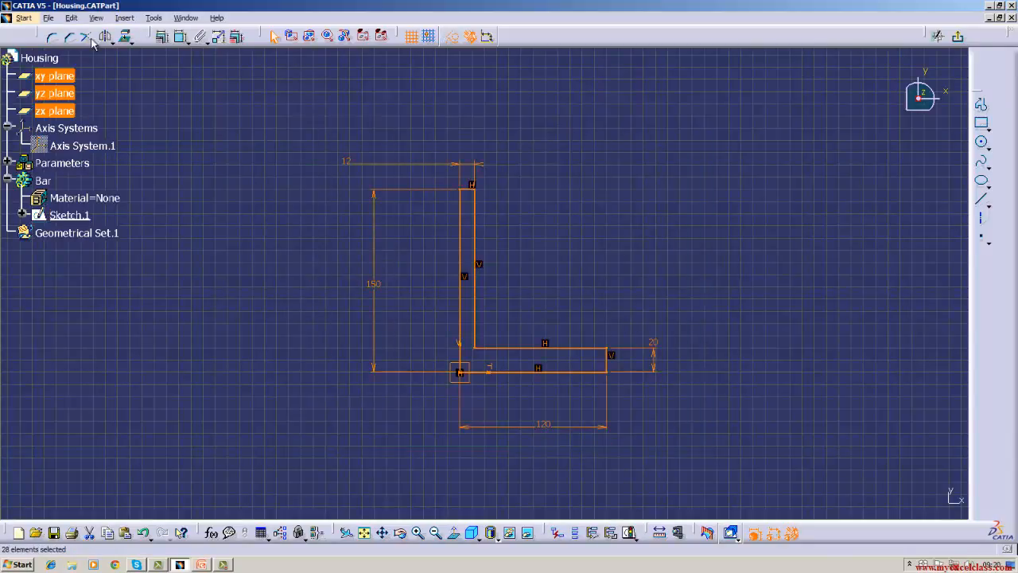
{"action": "left_click", "coordinate": [71, 17]}
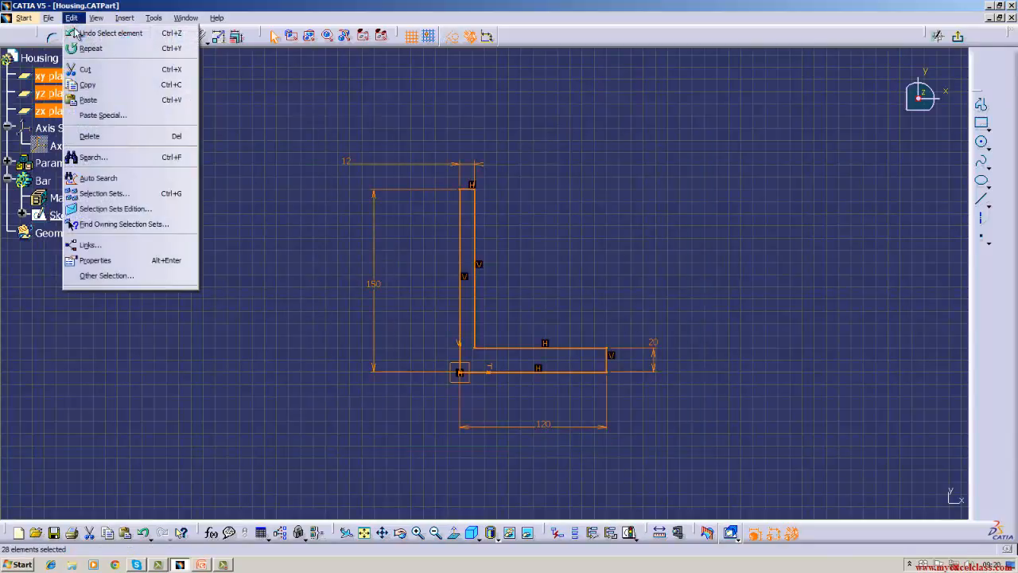
{"action": "left_click", "coordinate": [90, 137]}
Draw a vertical line about 194 mm long upward from the origin and dimension its length.
{"action": "left_click", "coordinate": [982, 199]}
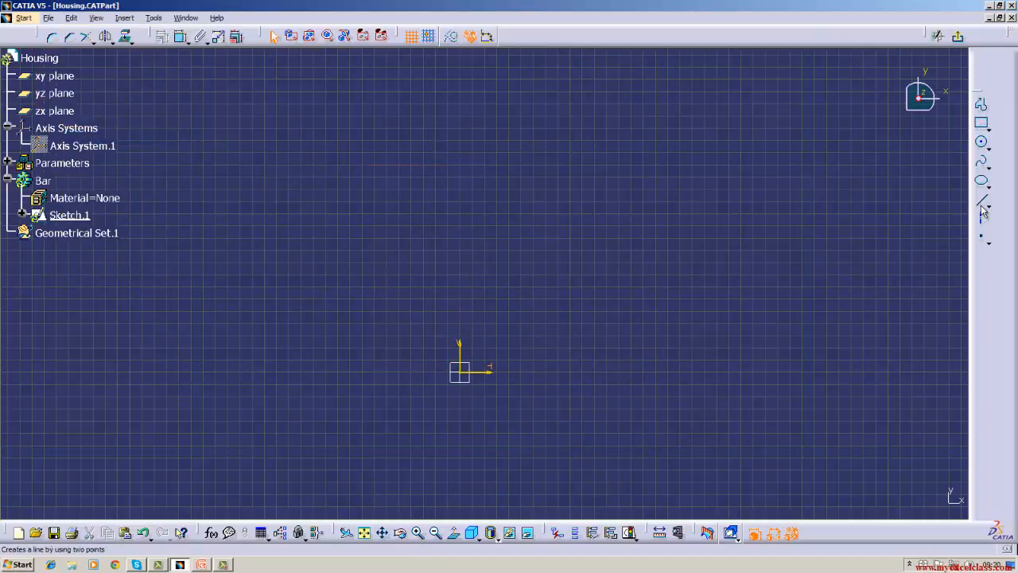
{"action": "left_click", "coordinate": [460, 371]}
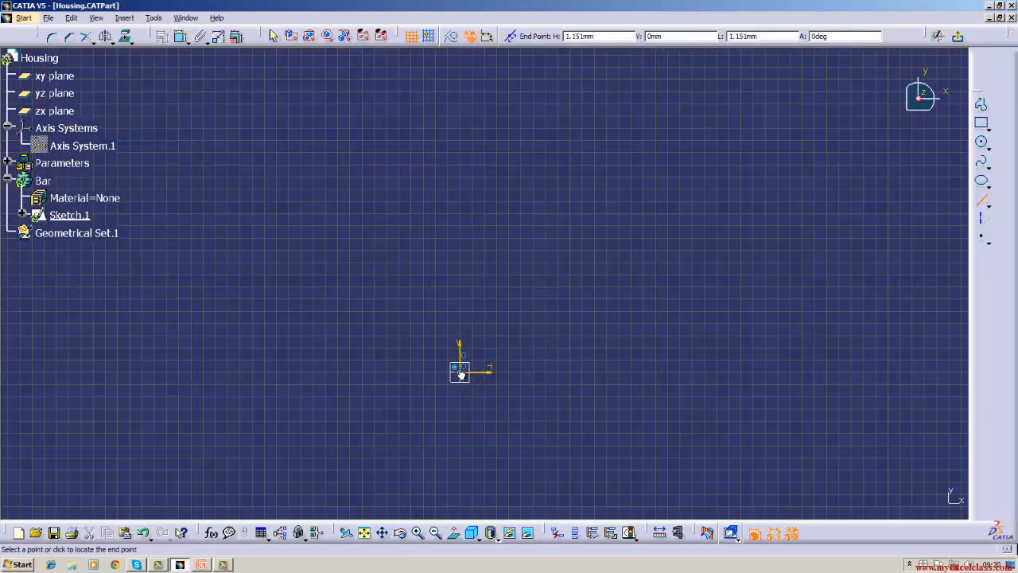
{"action": "left_click", "coordinate": [459, 136]}
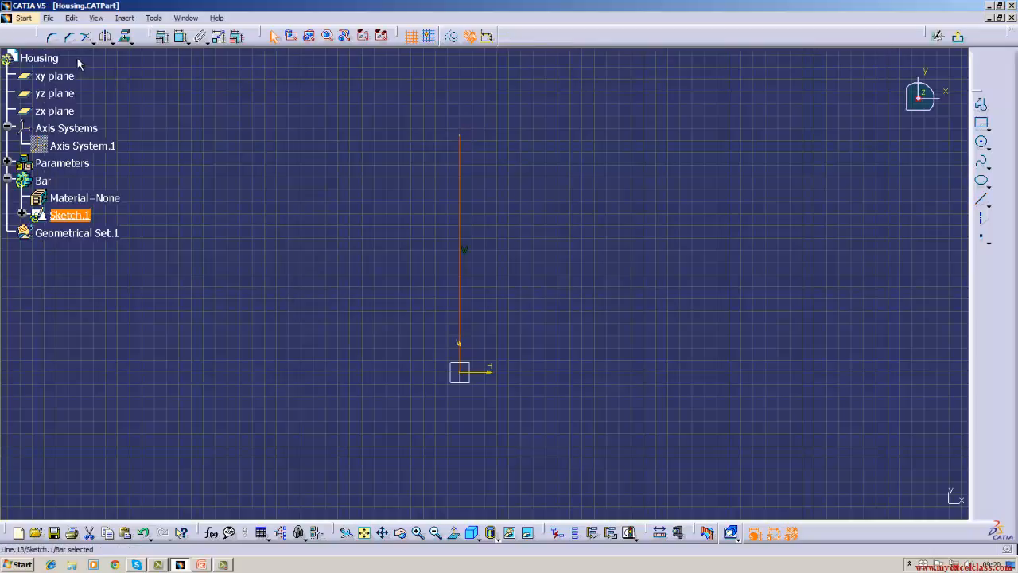
{"action": "left_click", "coordinate": [180, 37]}
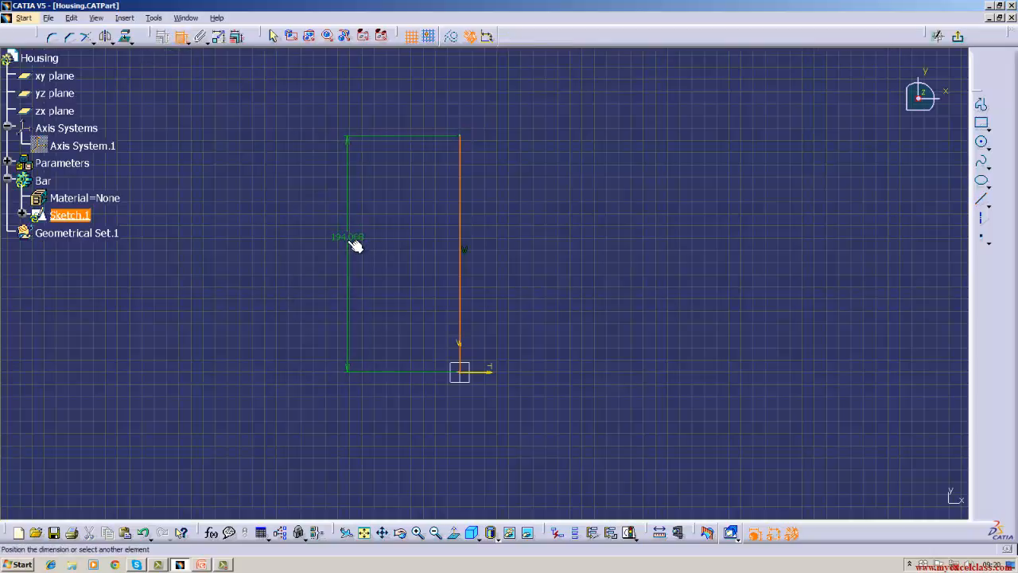
{"action": "left_click", "coordinate": [356, 240]}
{"action": "left_click", "coordinate": [982, 199]}
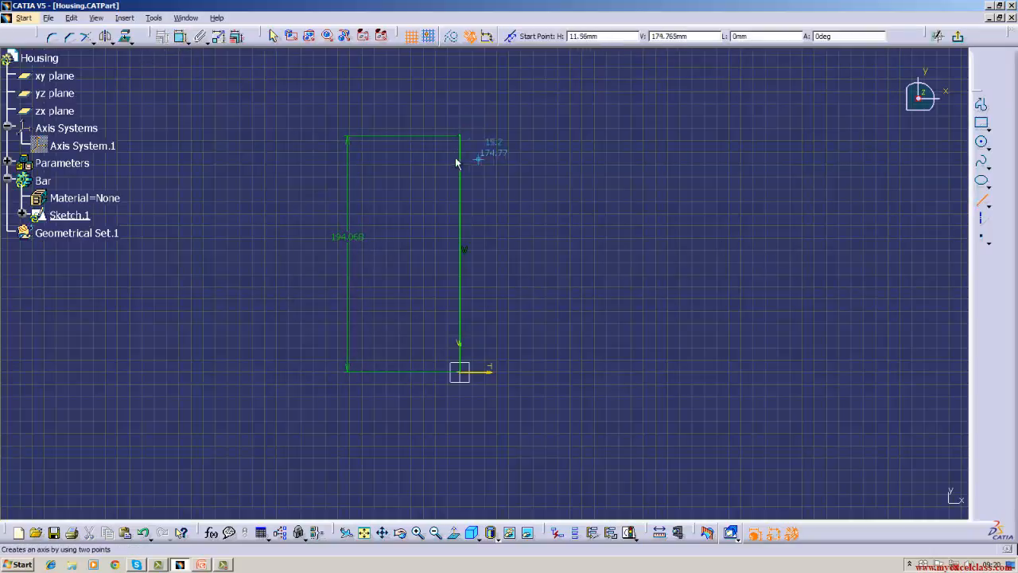
{"action": "left_click", "coordinate": [461, 136]}
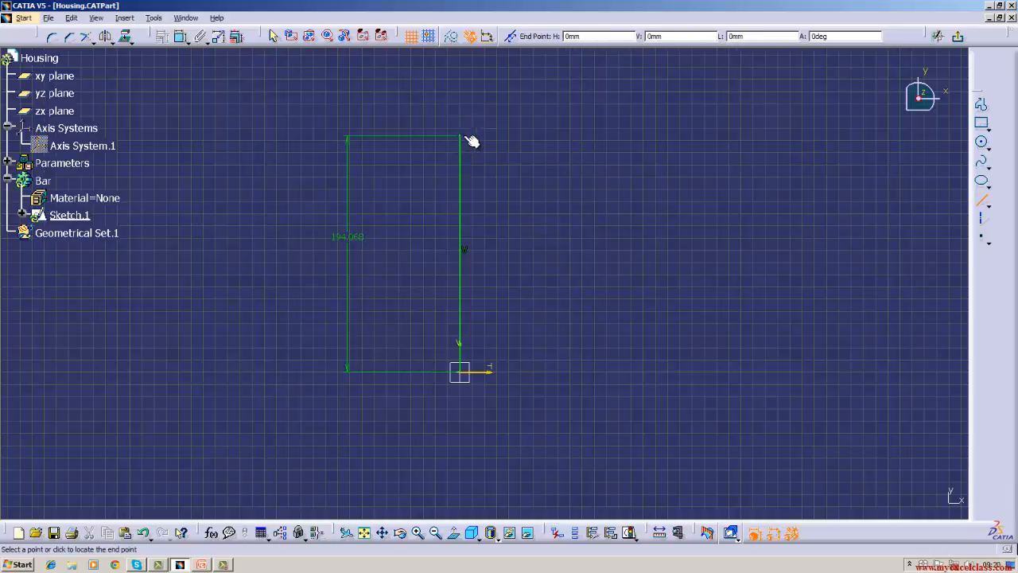
{"action": "left_click", "coordinate": [558, 139]}
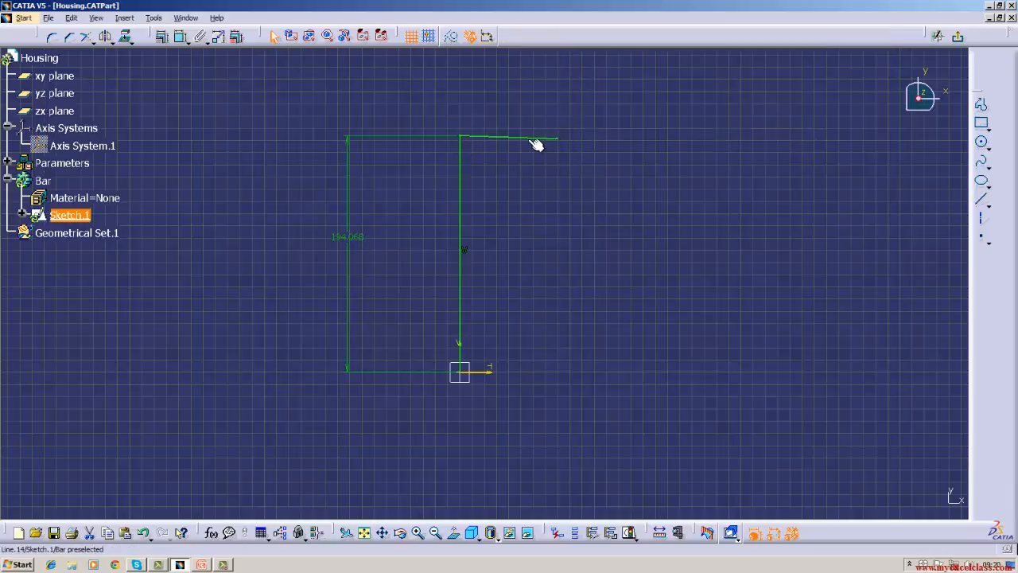
{"action": "right_click", "coordinate": [534, 139]}
{"action": "left_click", "coordinate": [554, 313]}
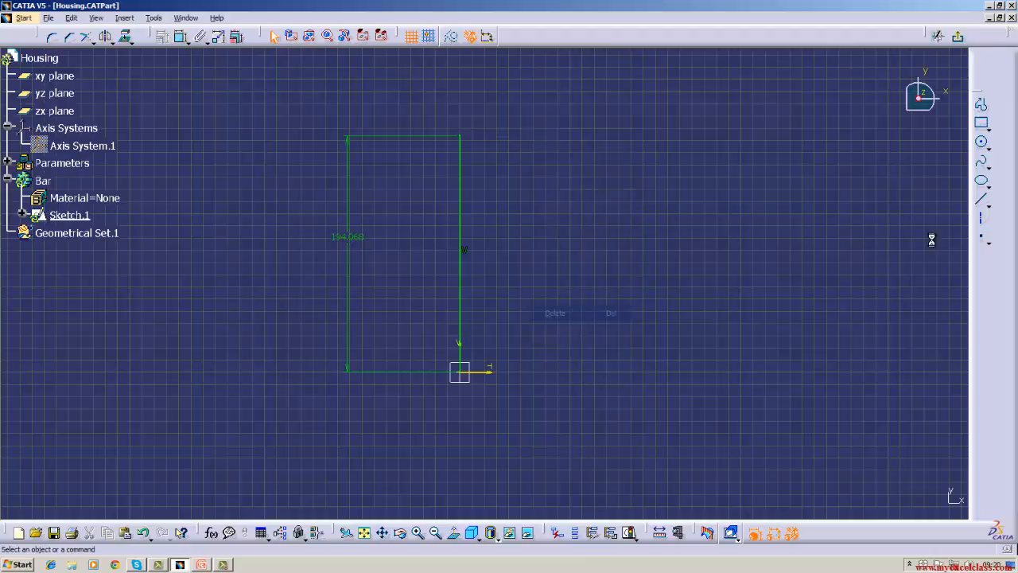
Draw two horizontal lines about 107 mm long from the upper end of the vertical line and from the origin.
{"action": "left_click", "coordinate": [982, 199]}
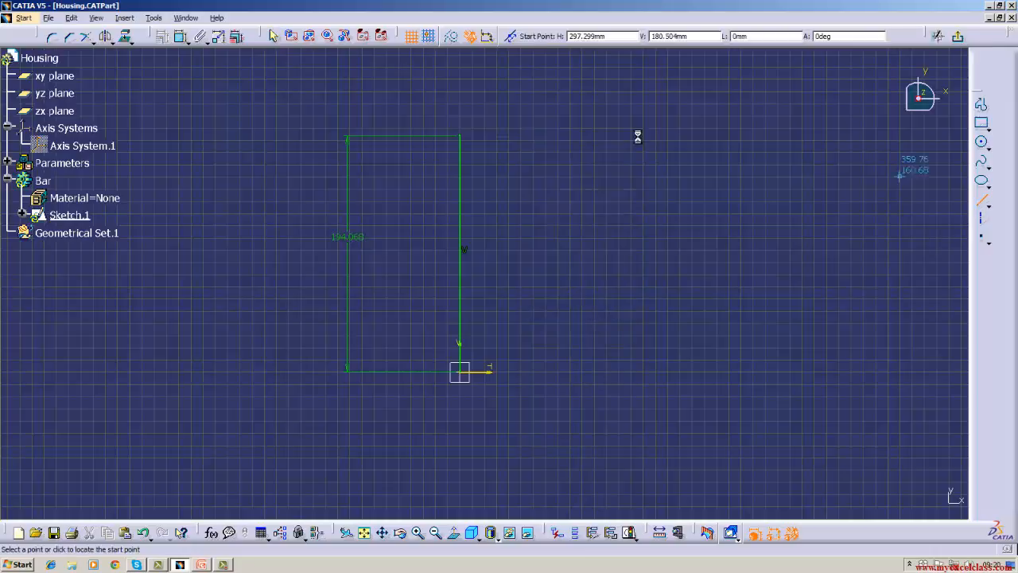
{"action": "left_click", "coordinate": [461, 137]}
{"action": "left_click", "coordinate": [590, 136]}
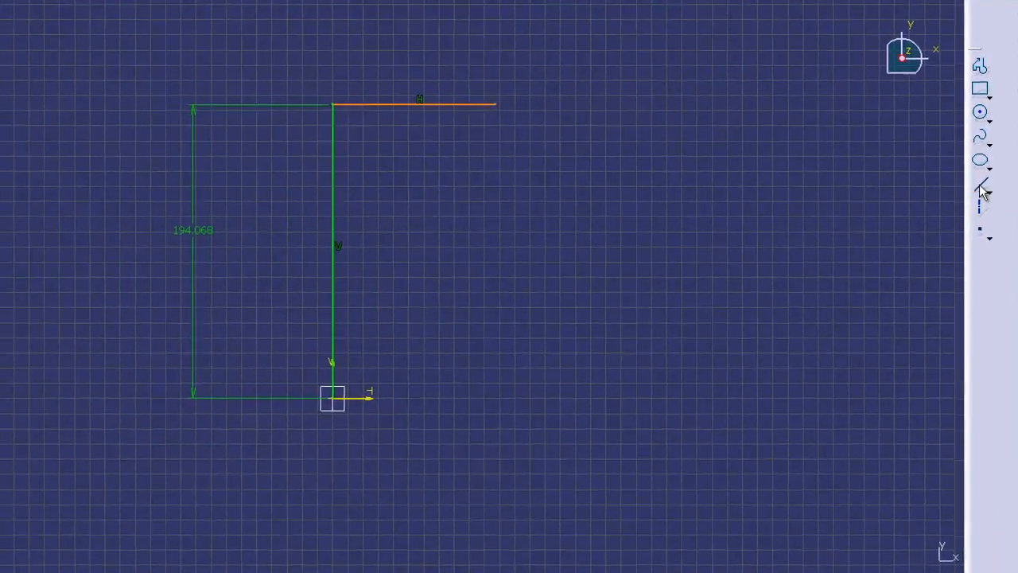
{"action": "left_click", "coordinate": [981, 199]}
{"action": "left_click", "coordinate": [332, 402]}
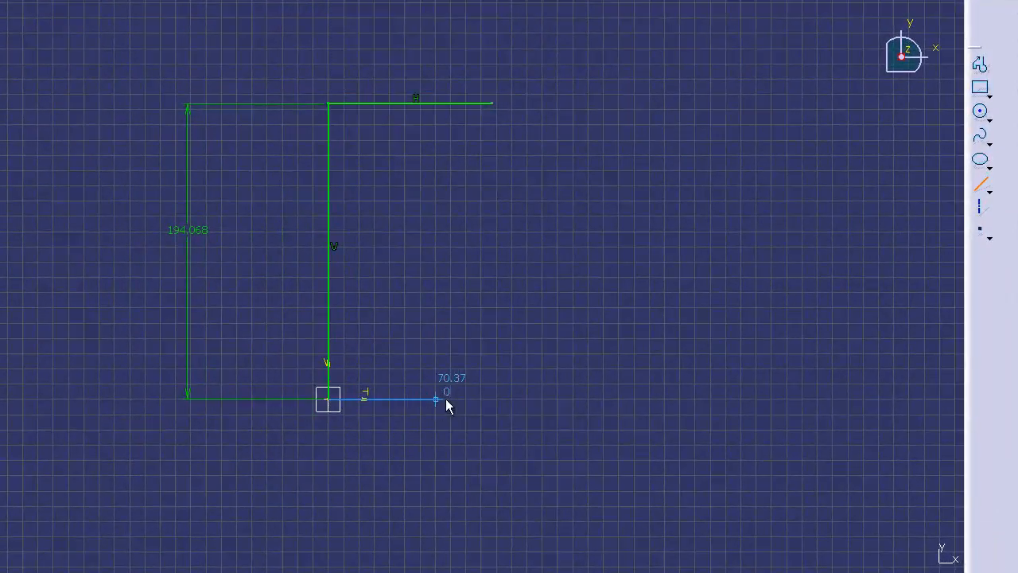
{"action": "left_click", "coordinate": [494, 399]}
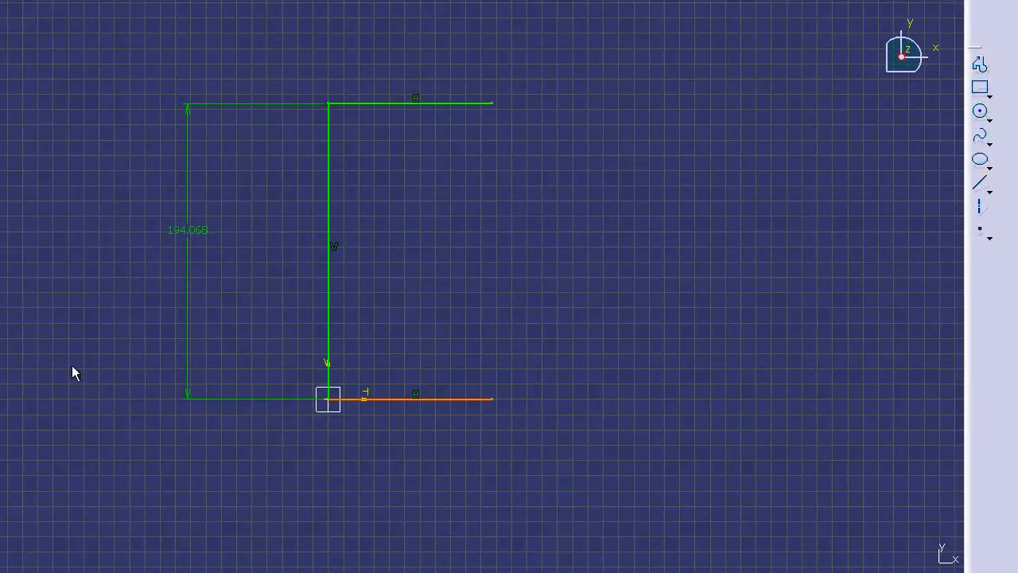
Dimension the lengths of the upper and lower horizontal lines.
{"action": "left_click", "coordinate": [407, 105]}
{"action": "left_click", "coordinate": [398, 50]}
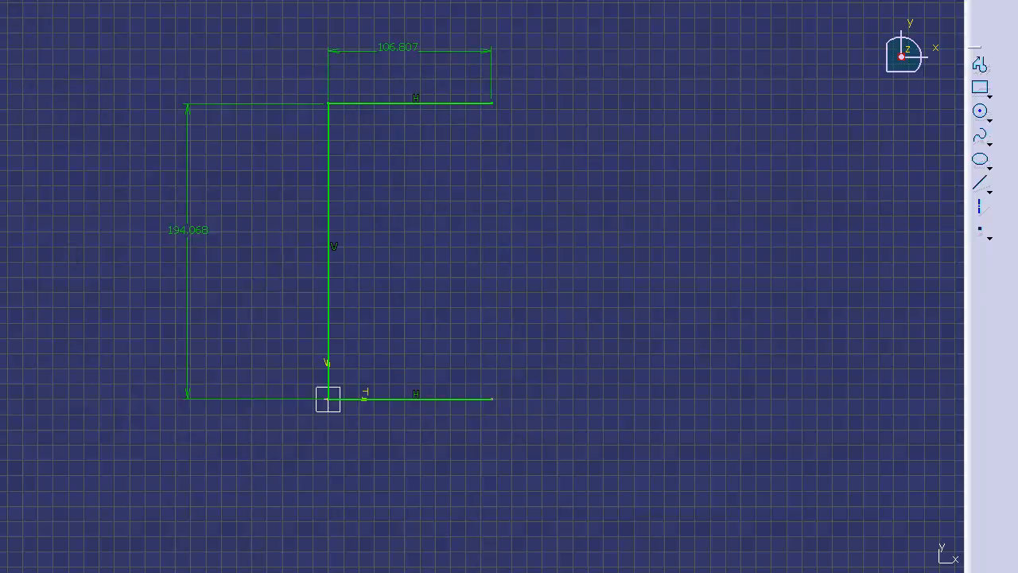
{"action": "left_click", "coordinate": [443, 400]}
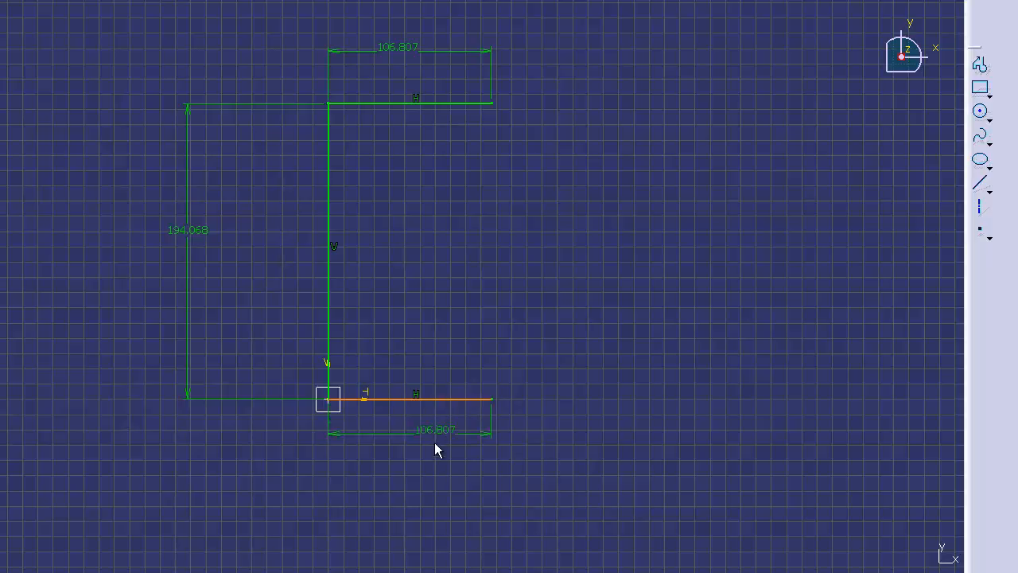
{"action": "left_click", "coordinate": [436, 458]}
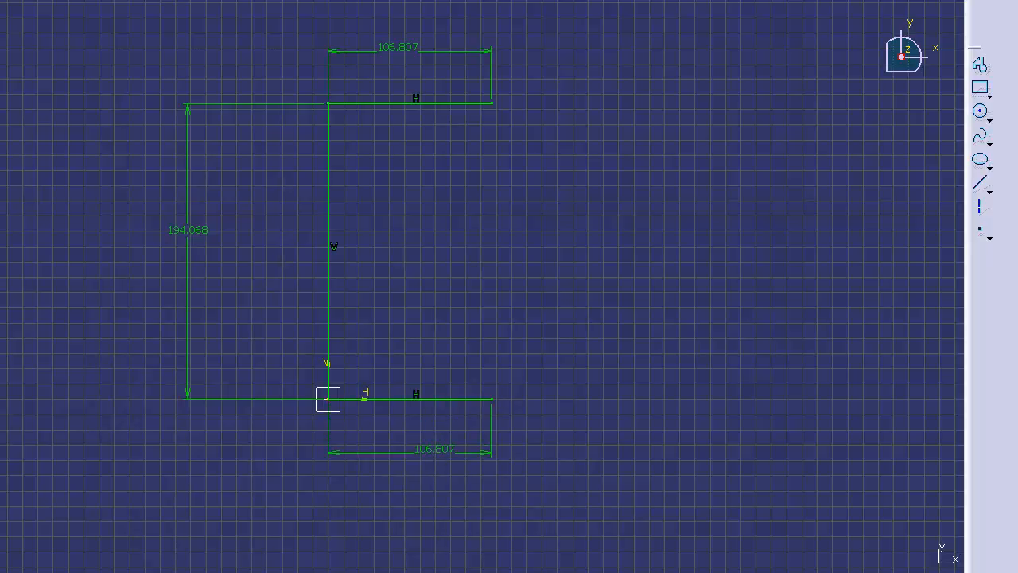
Draw a short vertical line upward from the lower horizontal line's free end and set its length dimension to 20 mm.
{"action": "left_click", "coordinate": [979, 184]}
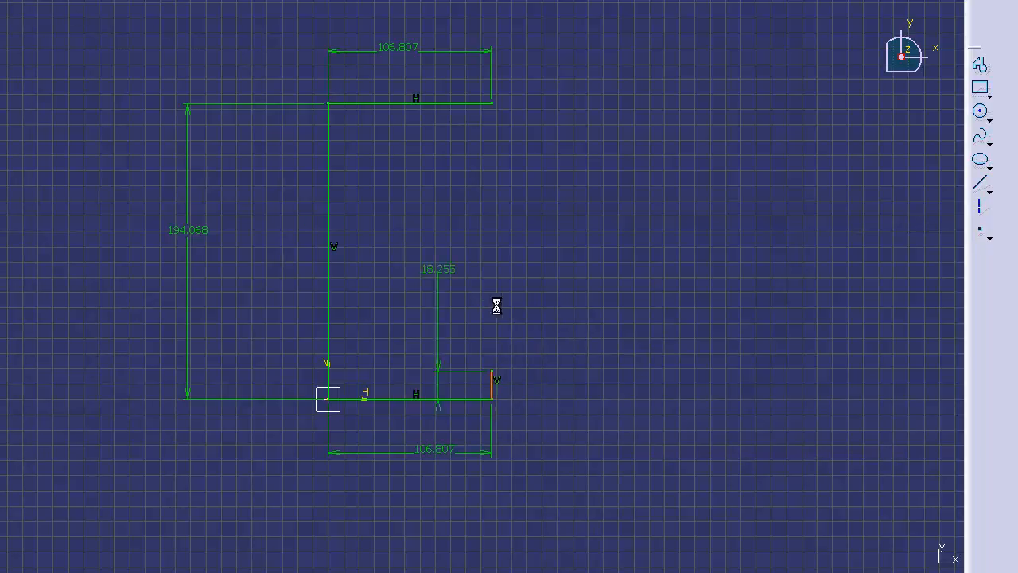
{"action": "left_click", "coordinate": [600, 439]}
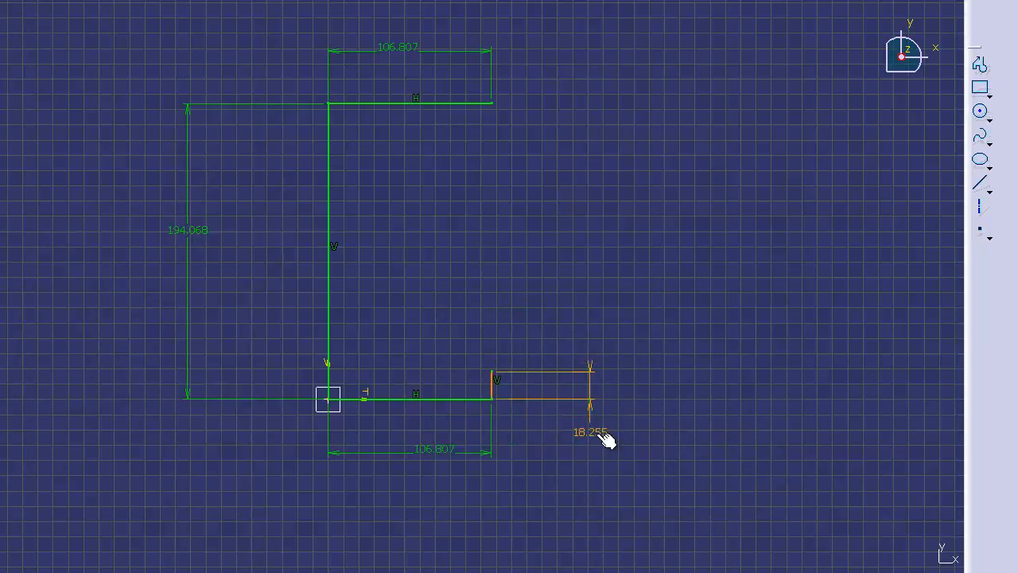
{"action": "double_click", "coordinate": [595, 432]}
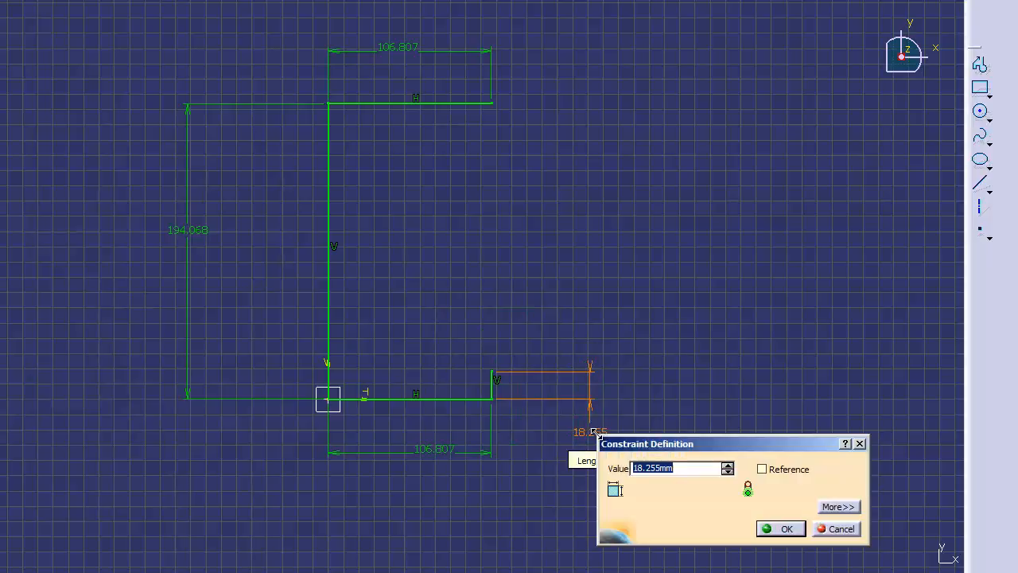
{"action": "key", "text": "BackSpace"}
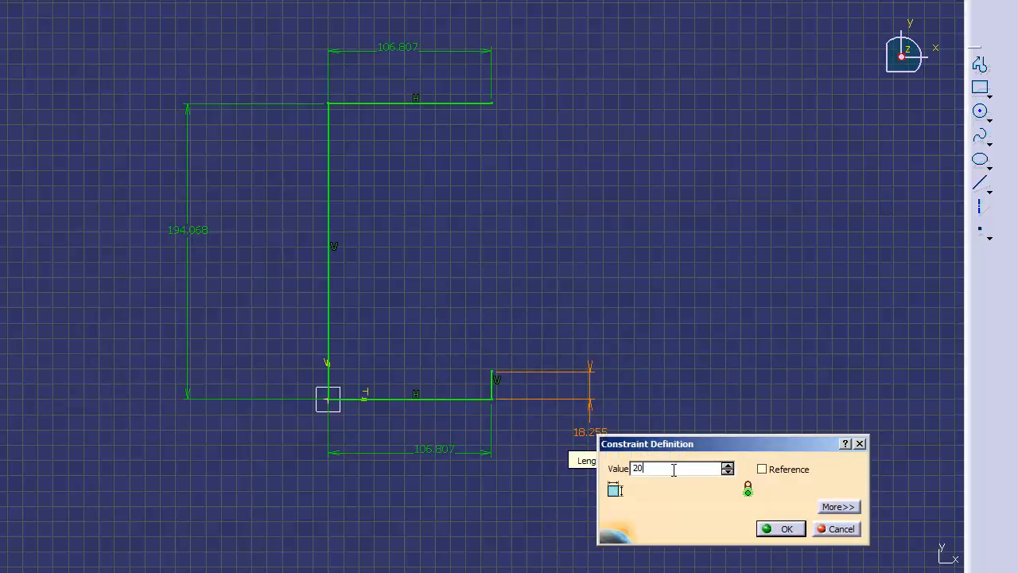
{"action": "left_click", "coordinate": [784, 529]}
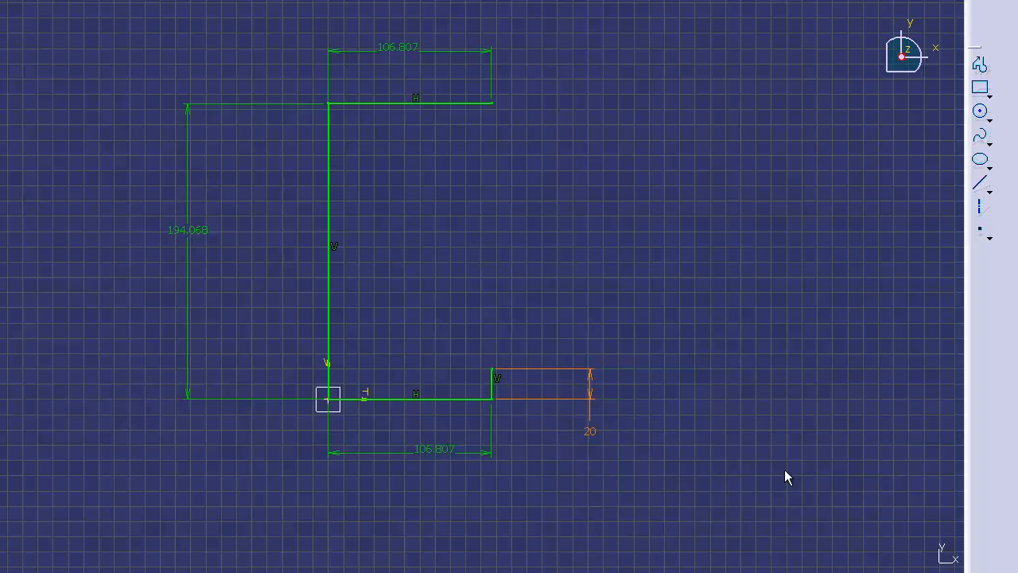
Draw a short vertical line downward from the upper horizontal line's free end and set its length dimension to 20 mm.
{"action": "left_click", "coordinate": [982, 185]}
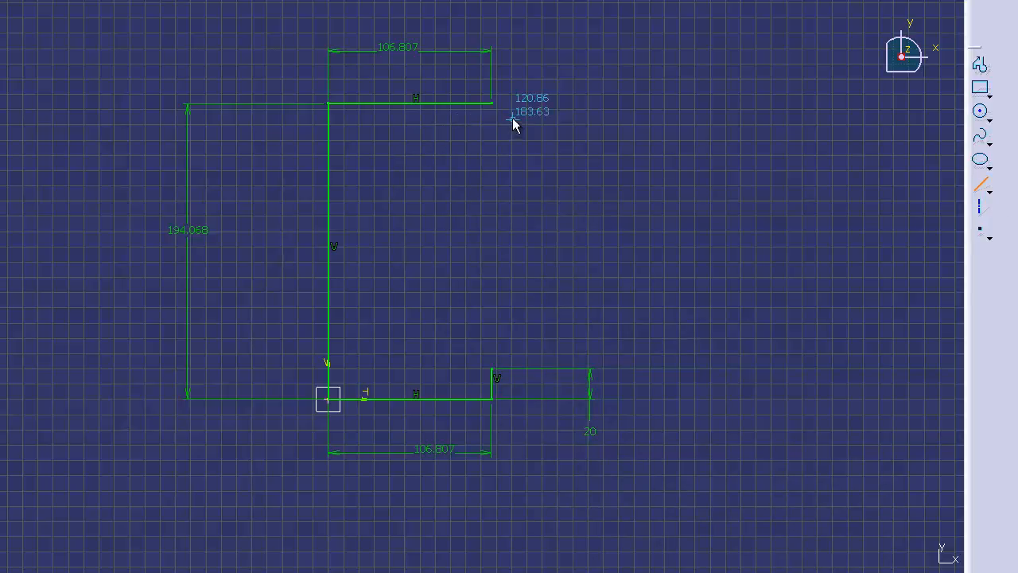
{"action": "left_click", "coordinate": [492, 103]}
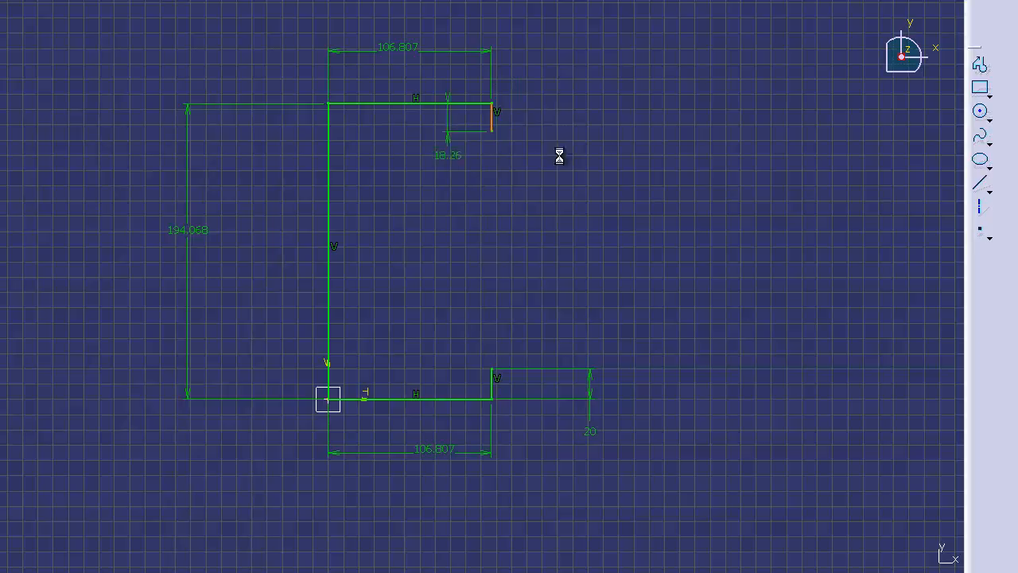
{"action": "left_click", "coordinate": [594, 67]}
{"action": "double_click", "coordinate": [594, 65]}
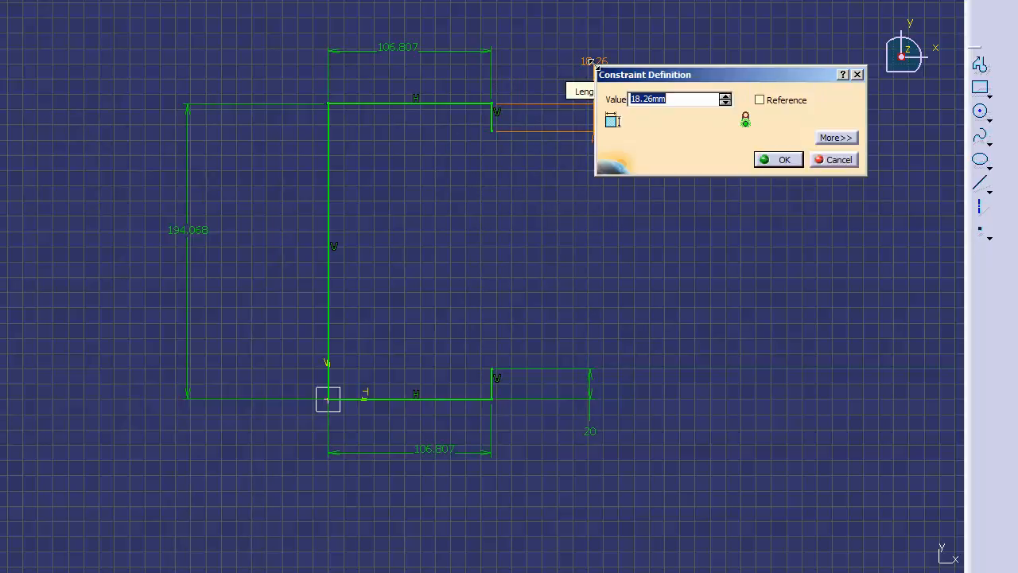
{"action": "key", "text": "BackSpace"}
{"action": "left_click", "coordinate": [784, 161]}
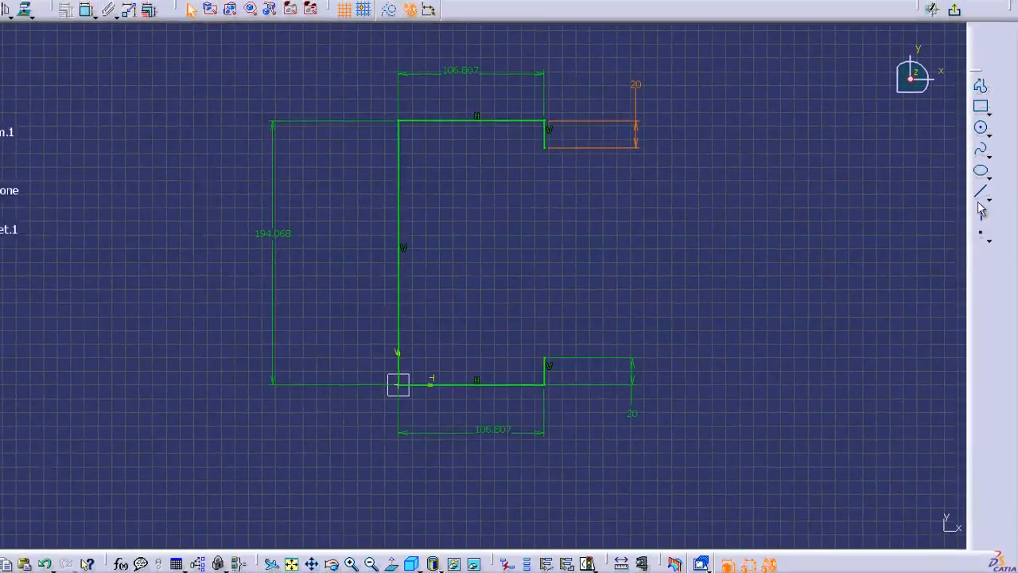
Draw the upper flange's inner horizontal line to about 12.6 mm from the long vertical, and an inner vertical line down to the lower flange's height.
{"action": "left_click", "coordinate": [981, 193]}
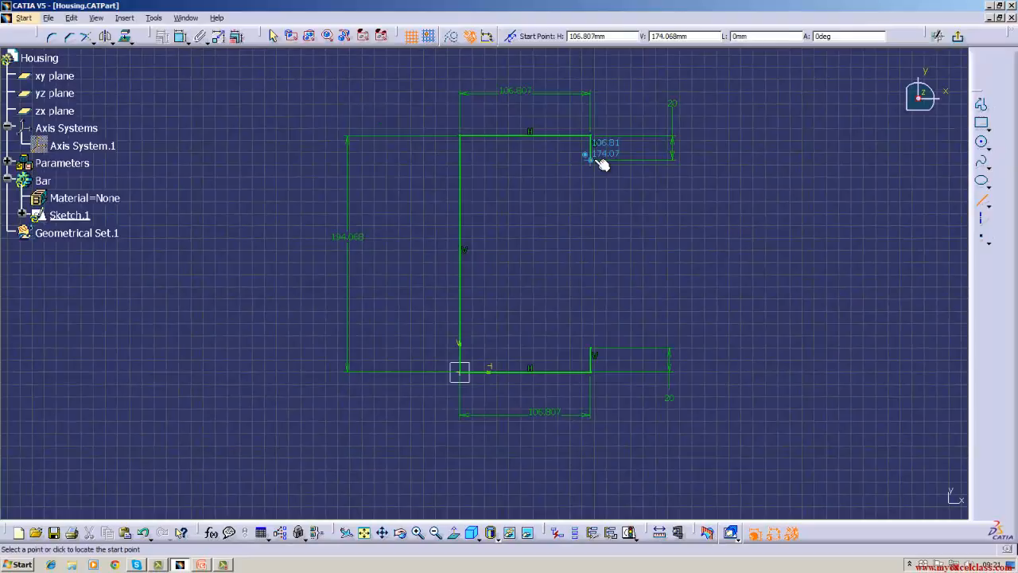
{"action": "left_click", "coordinate": [598, 160]}
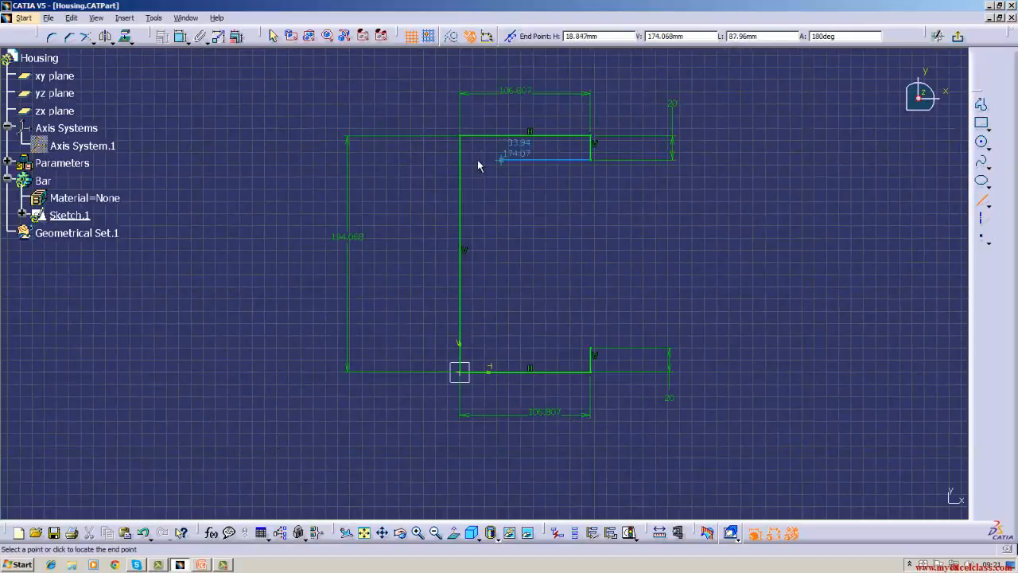
{"action": "left_click", "coordinate": [475, 161]}
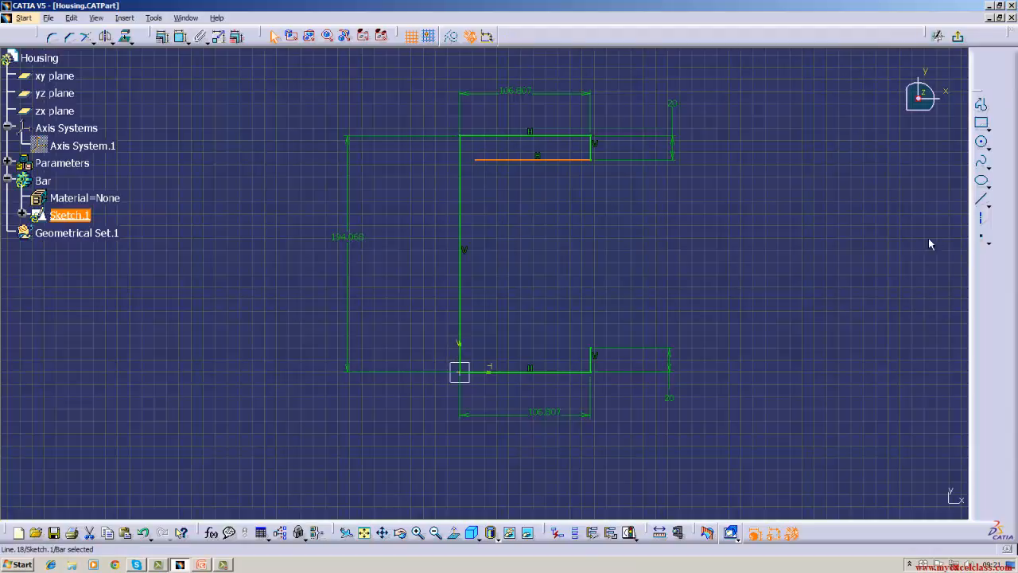
{"action": "left_click", "coordinate": [982, 199]}
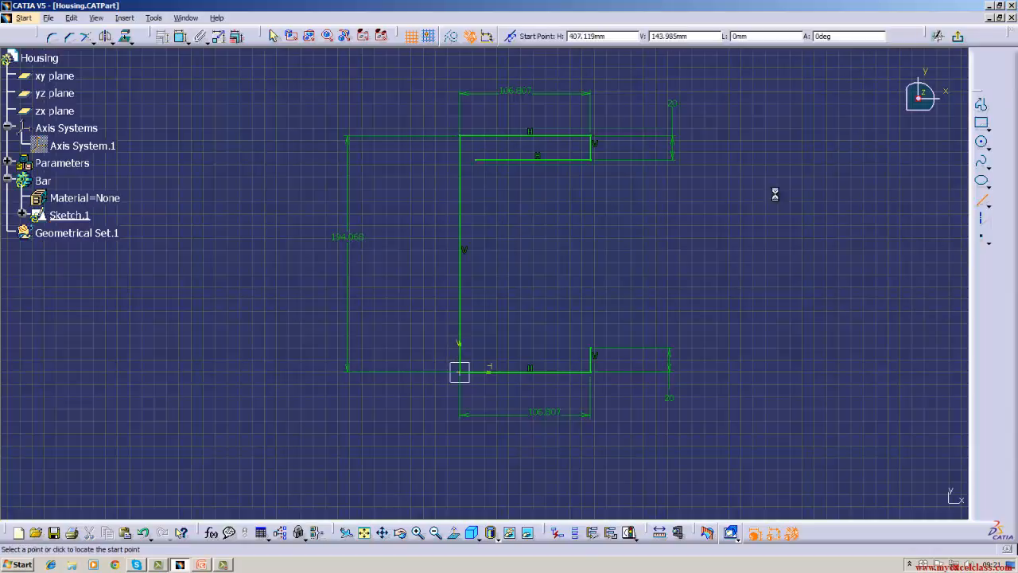
{"action": "left_click", "coordinate": [475, 161]}
{"action": "left_click", "coordinate": [475, 348]}
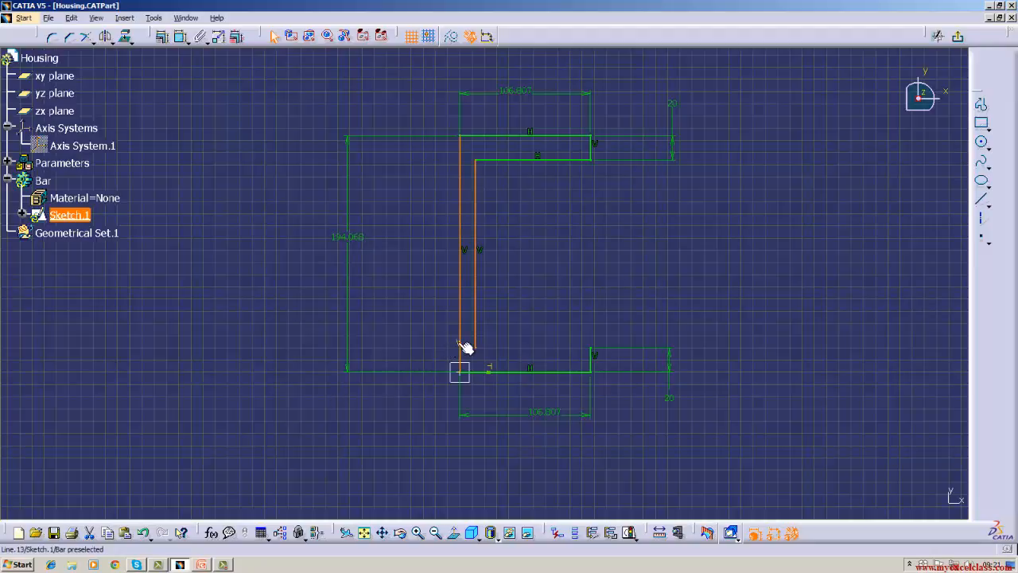
{"action": "left_click", "coordinate": [450, 355]}
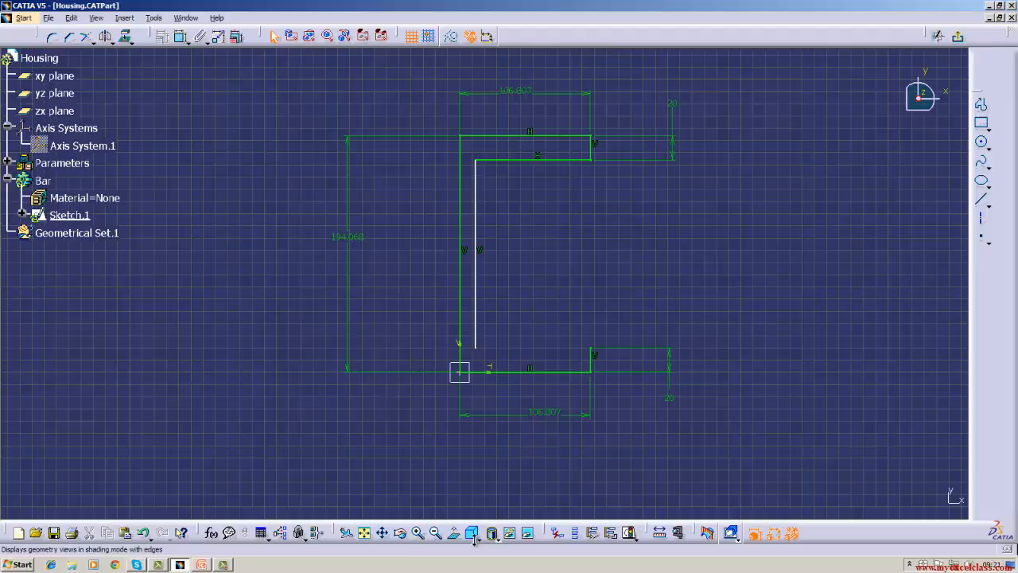
Dimension the distance between the outer and inner vertical lines and set it to 12 mm.
{"action": "left_click", "coordinate": [417, 533]}
{"action": "left_click", "coordinate": [433, 437]}
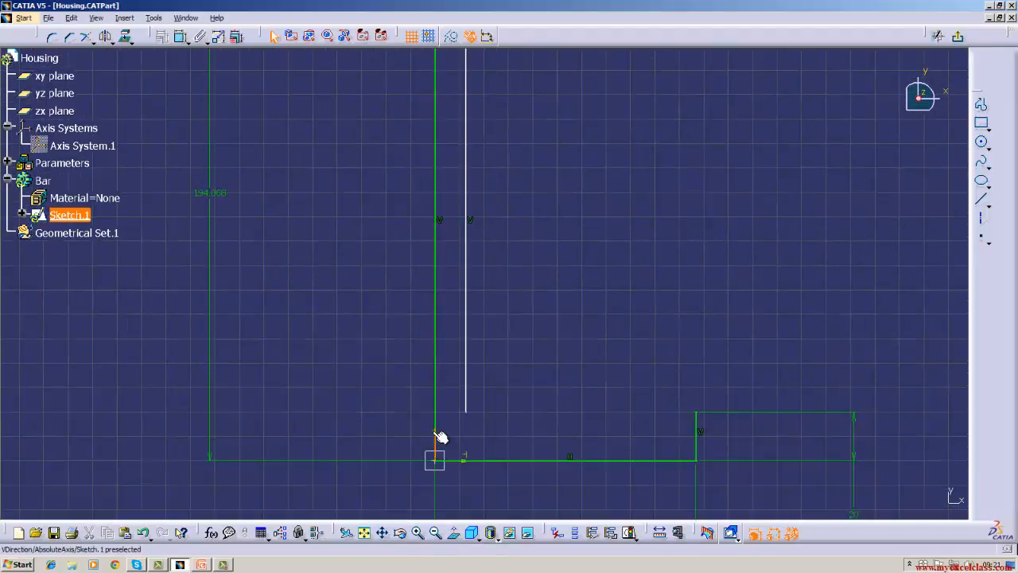
{"action": "left_click", "coordinate": [181, 37]}
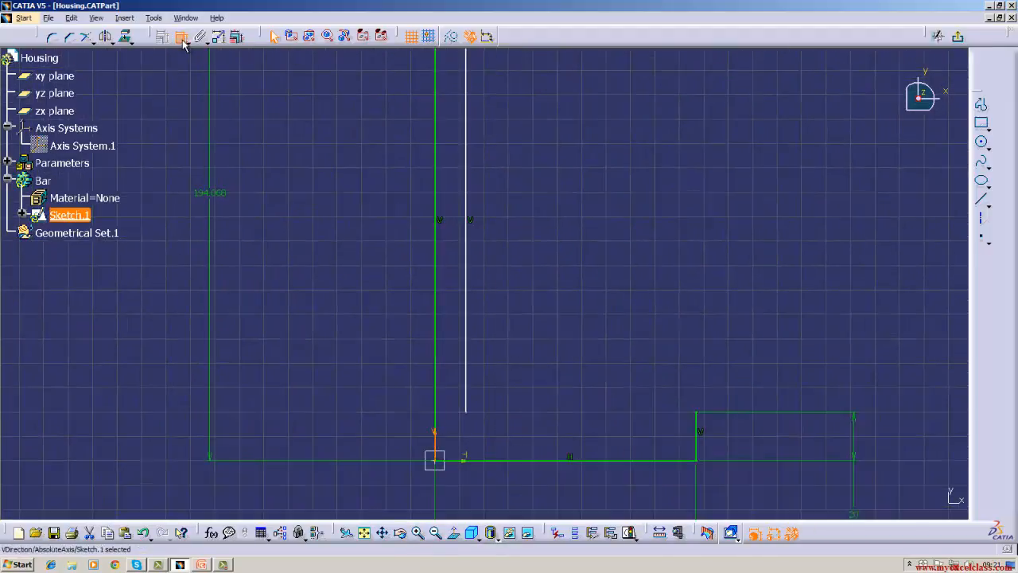
{"action": "left_click", "coordinate": [469, 229]}
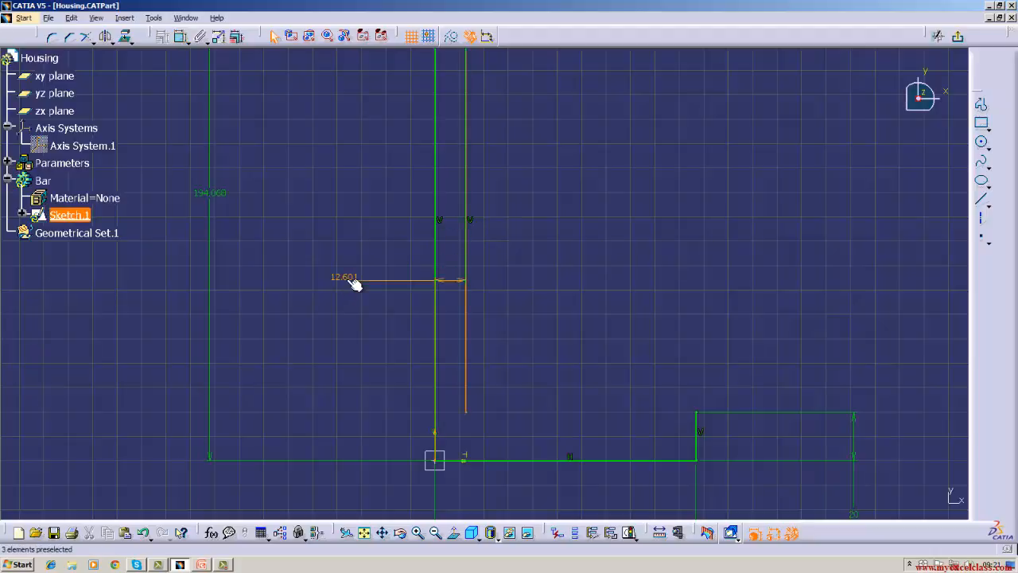
{"action": "double_click", "coordinate": [350, 280]}
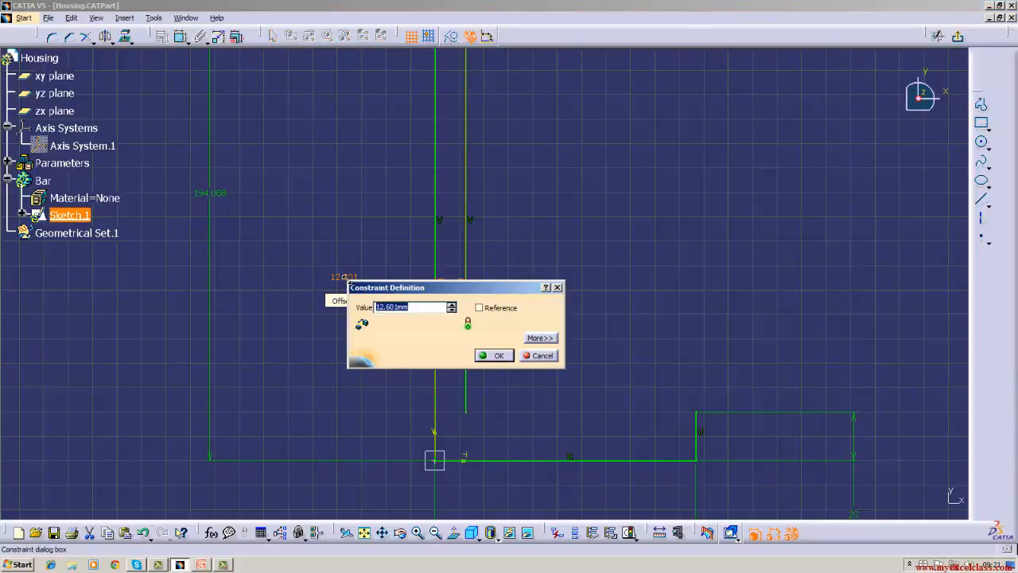
{"action": "type", "text": "12"}
{"action": "key", "text": "Return"}
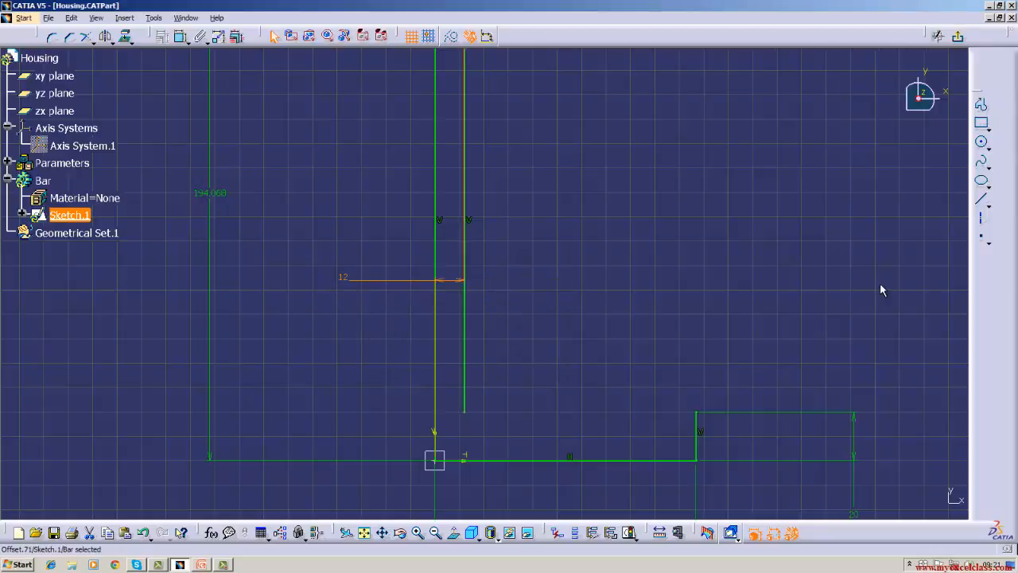
Close the C-profile with a horizontal line from the lower short vertical's upper end to the inner vertical line's lower end.
{"action": "left_click", "coordinate": [981, 198]}
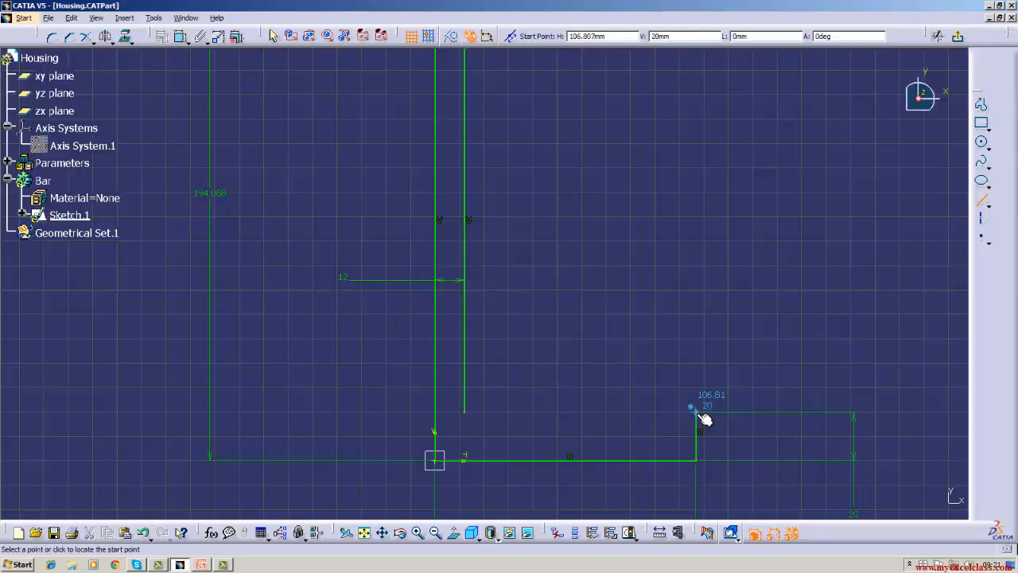
{"action": "left_click", "coordinate": [698, 413]}
{"action": "left_click", "coordinate": [465, 412]}
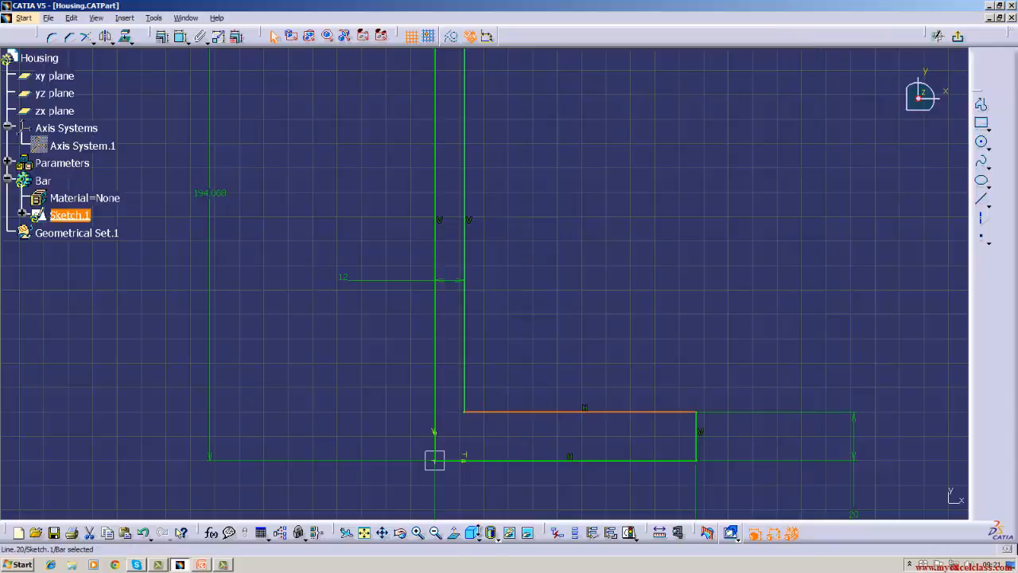
{"action": "left_click", "coordinate": [435, 532]}
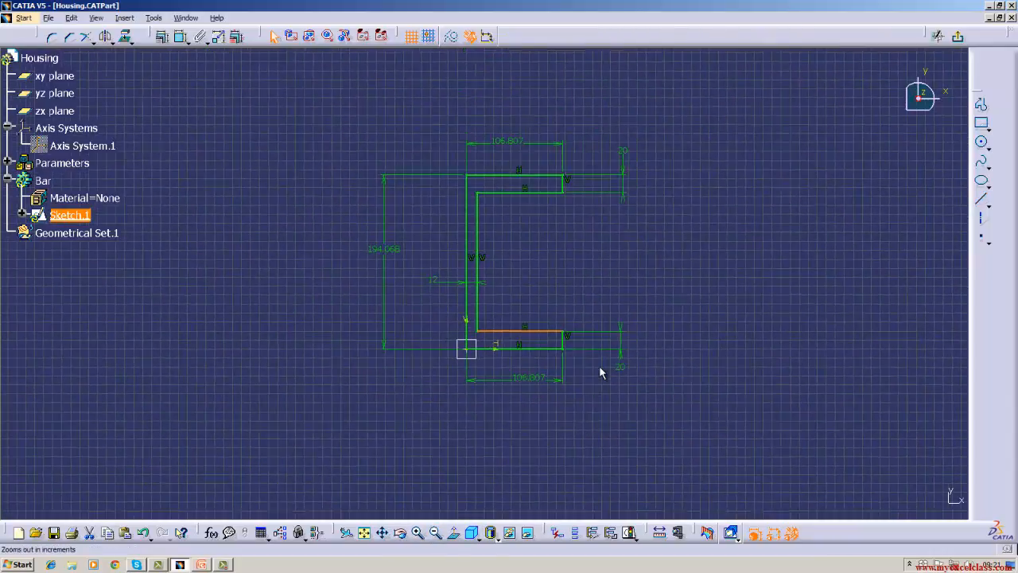
{"action": "left_click", "coordinate": [733, 305]}
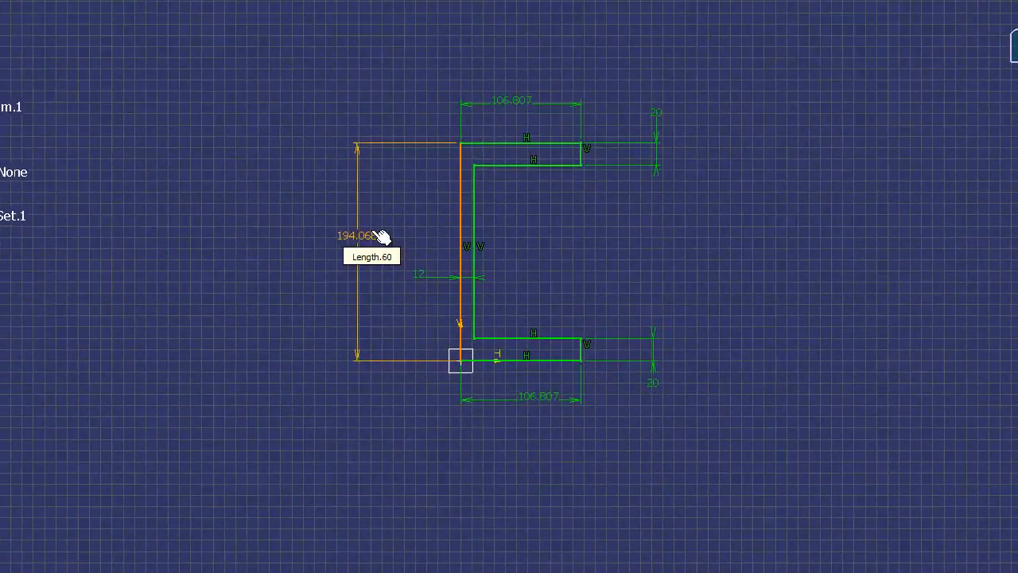
Set the length of the outer vertical line to 200 mm.
{"action": "double_click", "coordinate": [389, 244]}
{"action": "type", "text": "200"}
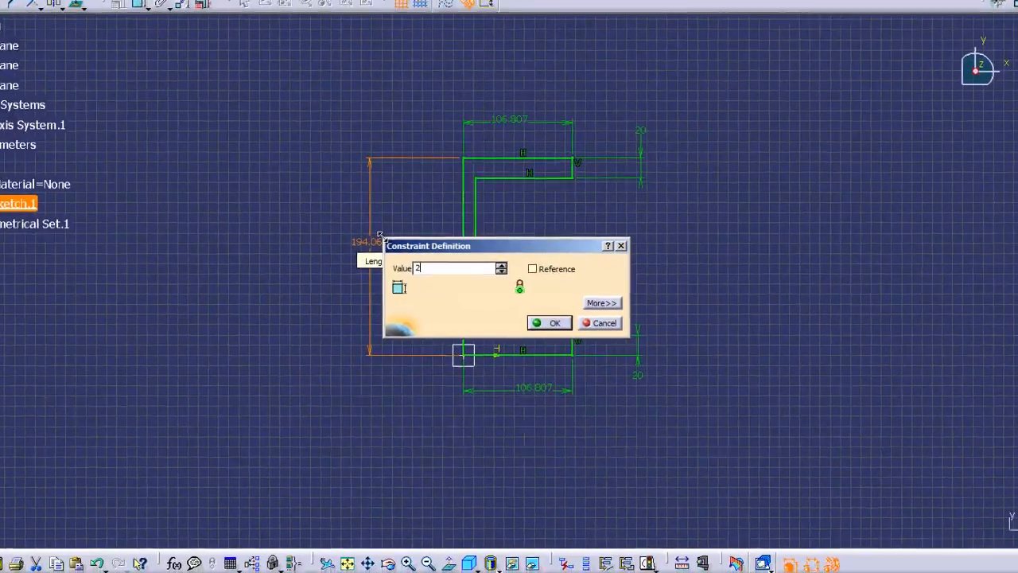
{"action": "key", "text": "Return"}
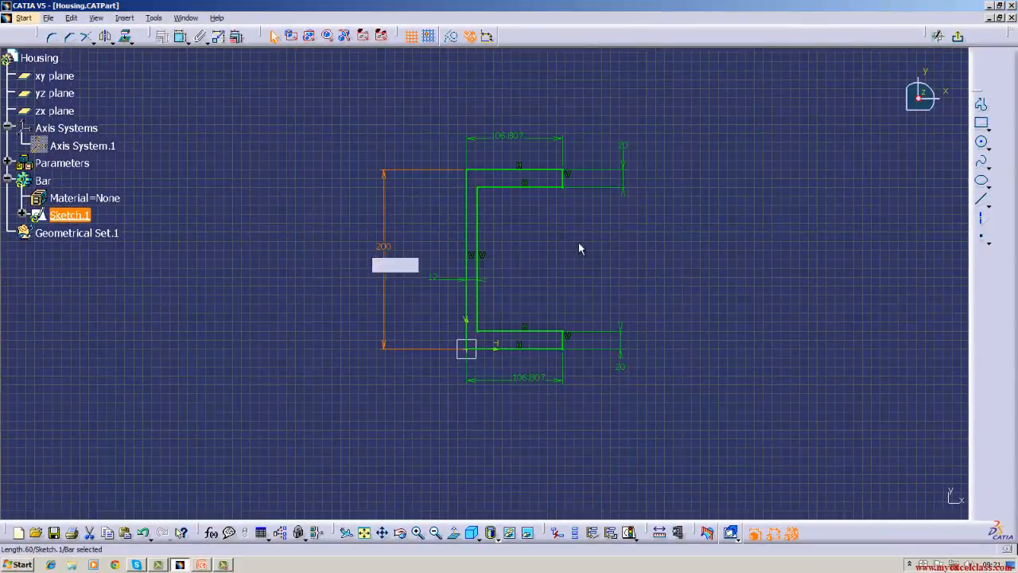
Exit the sketch, show the profile in isometric view and update the part.
{"action": "left_click", "coordinate": [958, 35]}
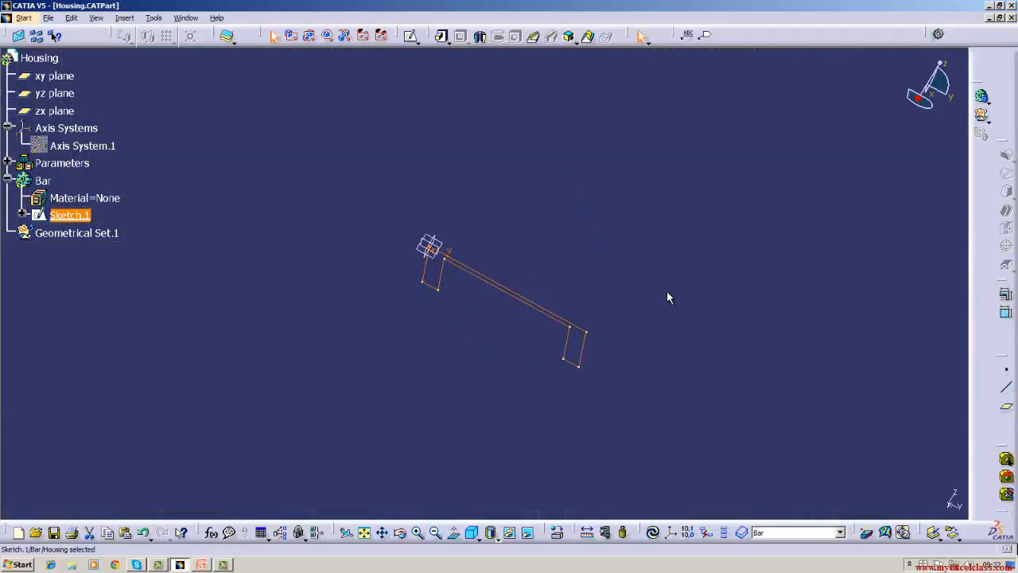
{"action": "left_click", "coordinate": [471, 533]}
{"action": "left_click", "coordinate": [651, 535]}
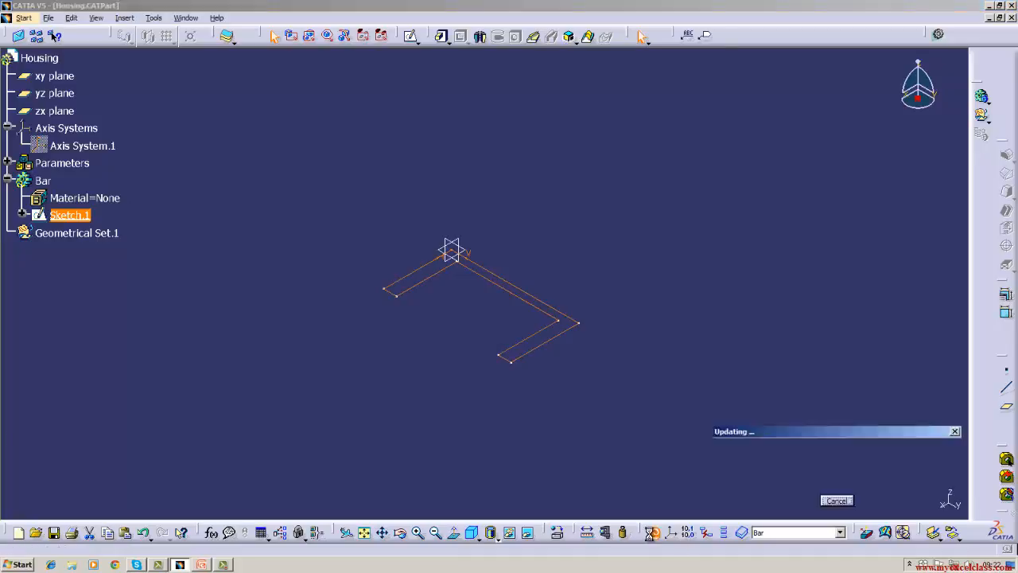
Pad the Bar body's C-profile sketch with a Dimension limit of 1000 mm and inspect the solid, ending in isometric view.
{"action": "left_click", "coordinate": [441, 35]}
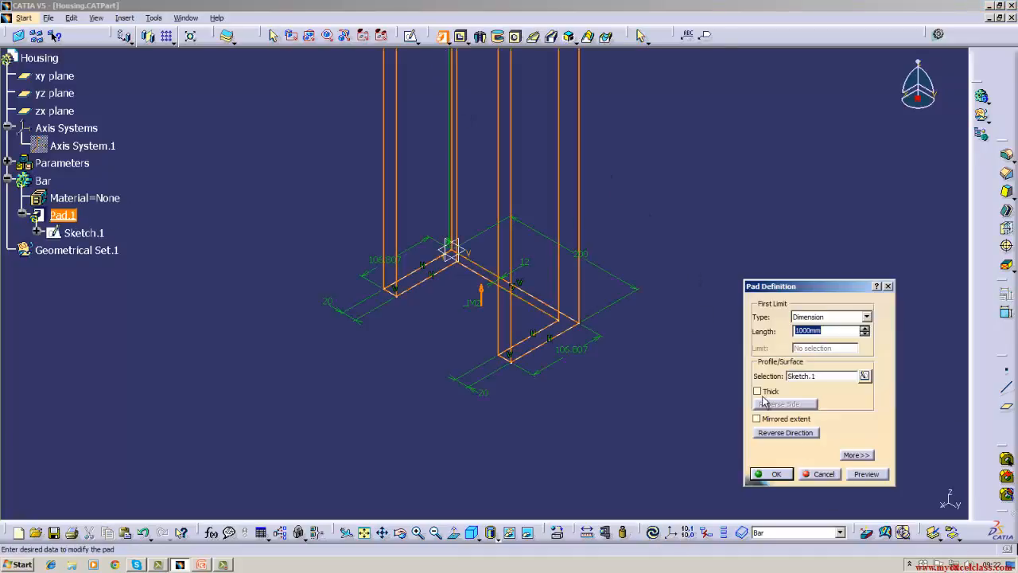
{"action": "left_click", "coordinate": [776, 474]}
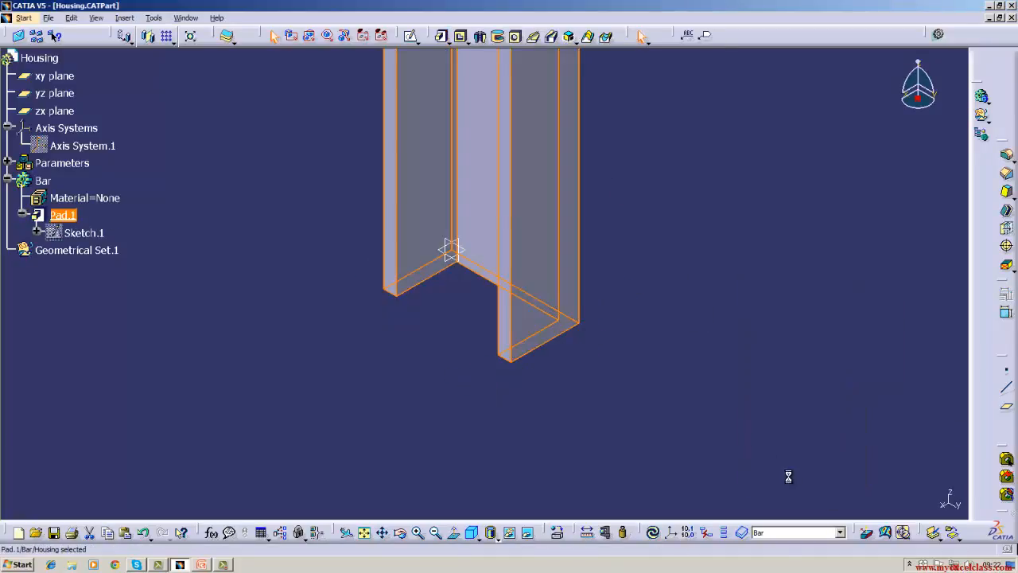
{"action": "left_click", "coordinate": [400, 532]}
{"action": "left_click_drag", "start_coordinate": [374, 436], "coordinate": [532, 475]}
{"action": "left_click", "coordinate": [472, 532]}
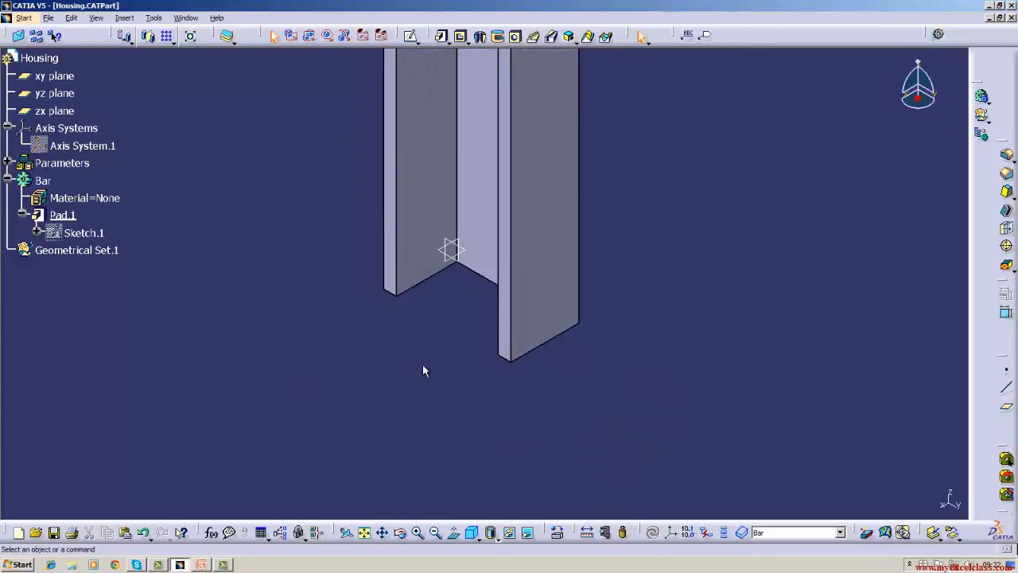
{"action": "left_click", "coordinate": [223, 565]}
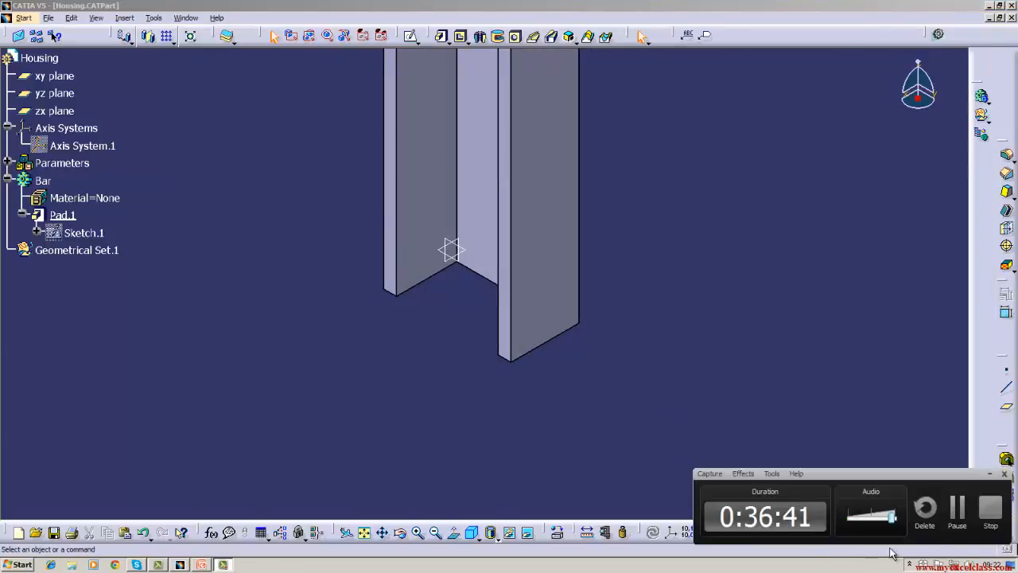
{"action": "left_click", "coordinate": [766, 374]}
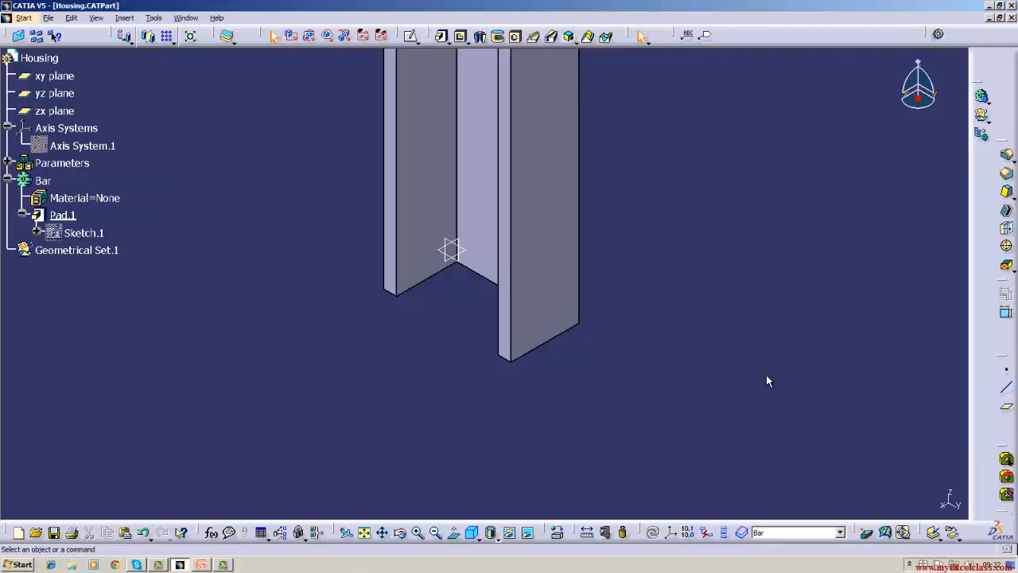
{"action": "left_click", "coordinate": [225, 565]}
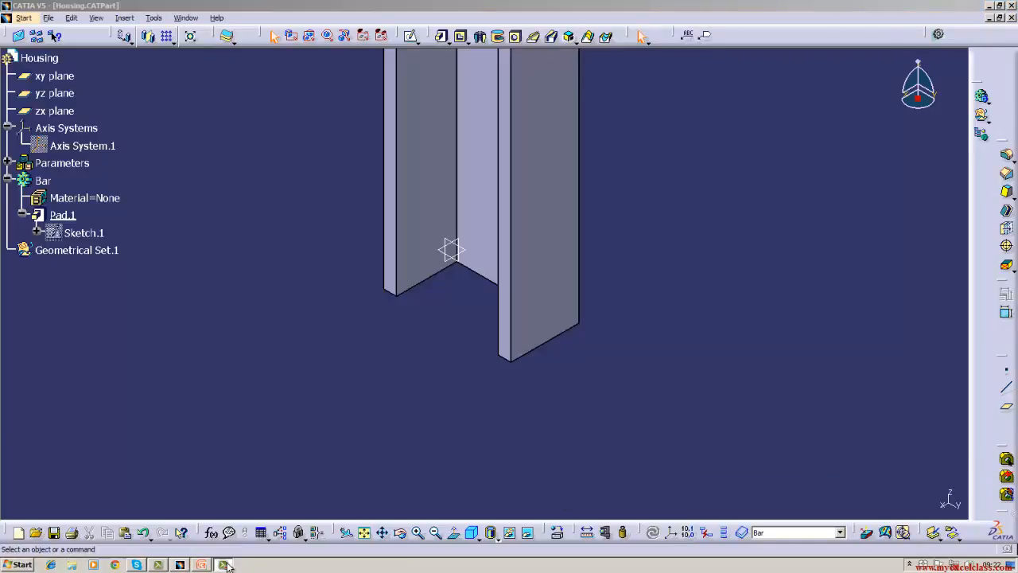